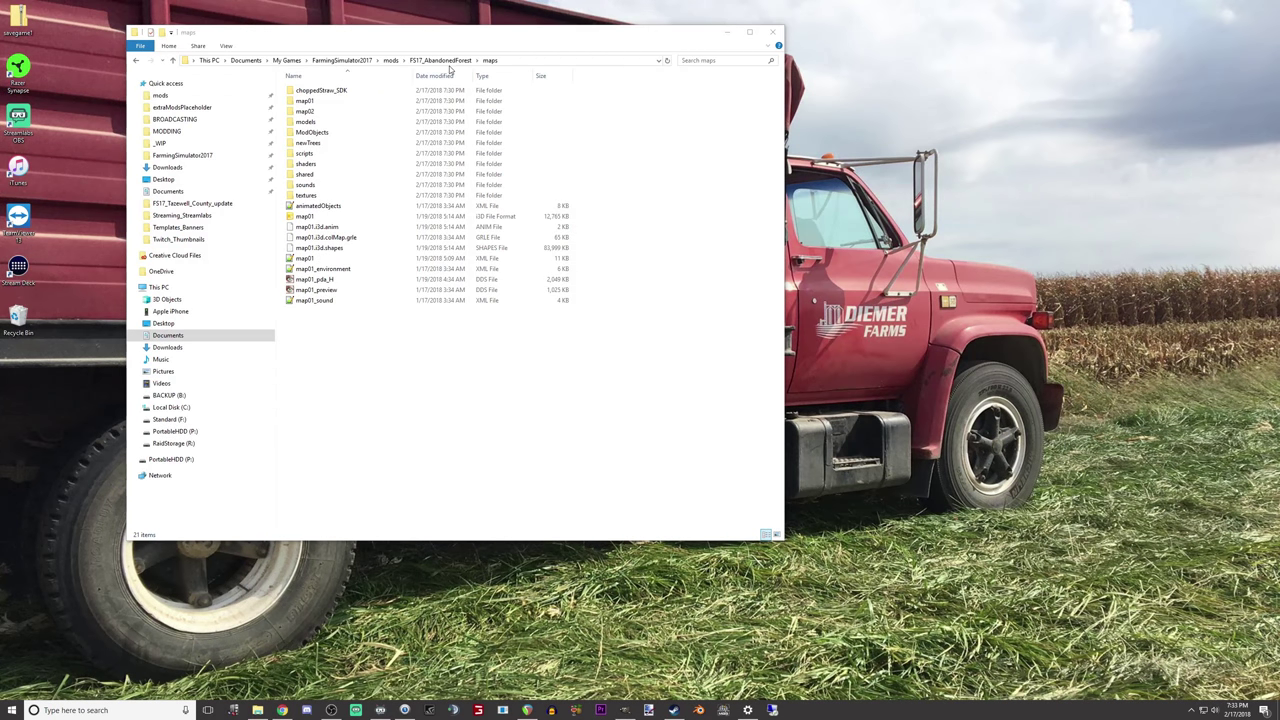
# Step: Look through the FS17_AbandonedForest mod folder, its maps subfolder and the parent mods folder
pyautogui.click(440, 61)
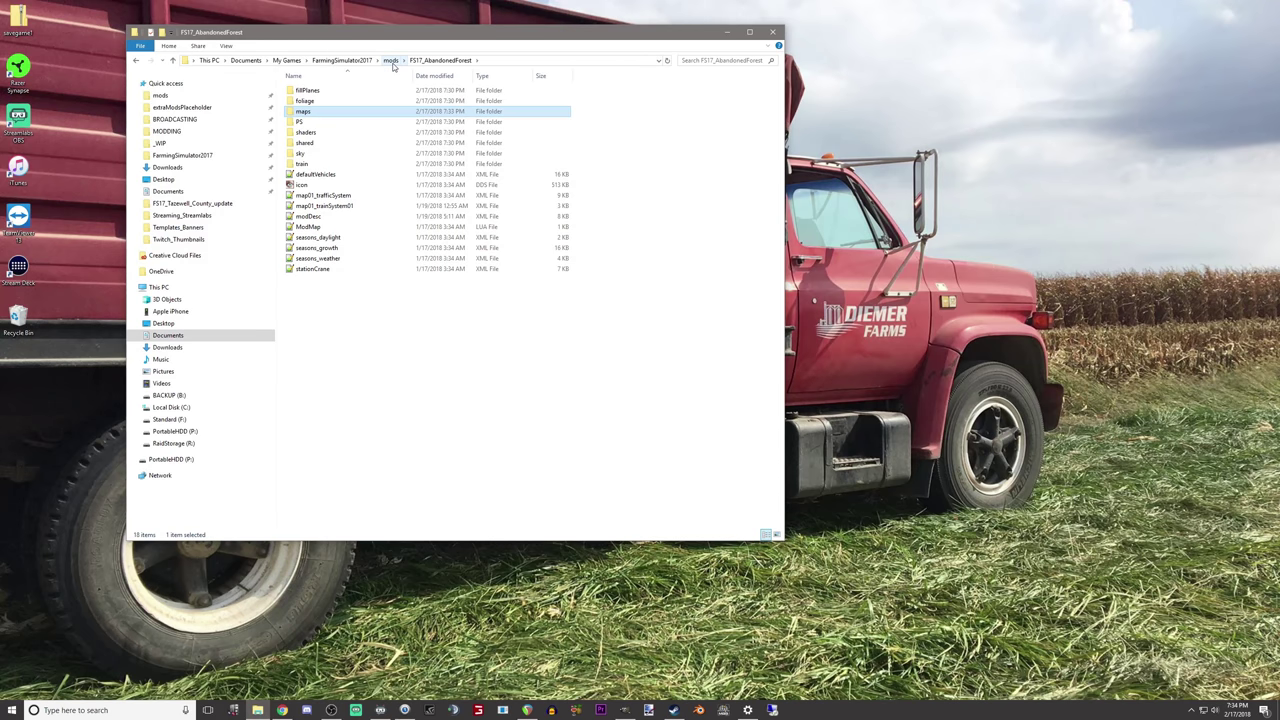
pyautogui.doubleClick(343, 111)
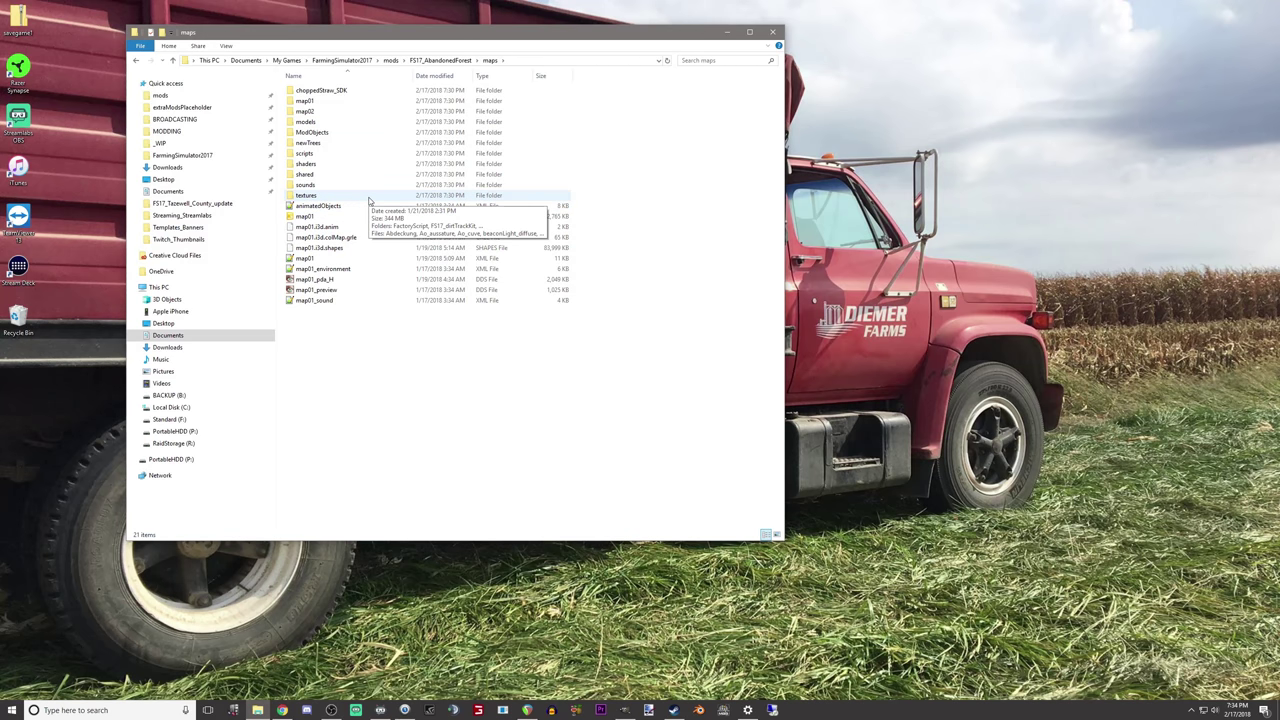
pyautogui.click(440, 60)
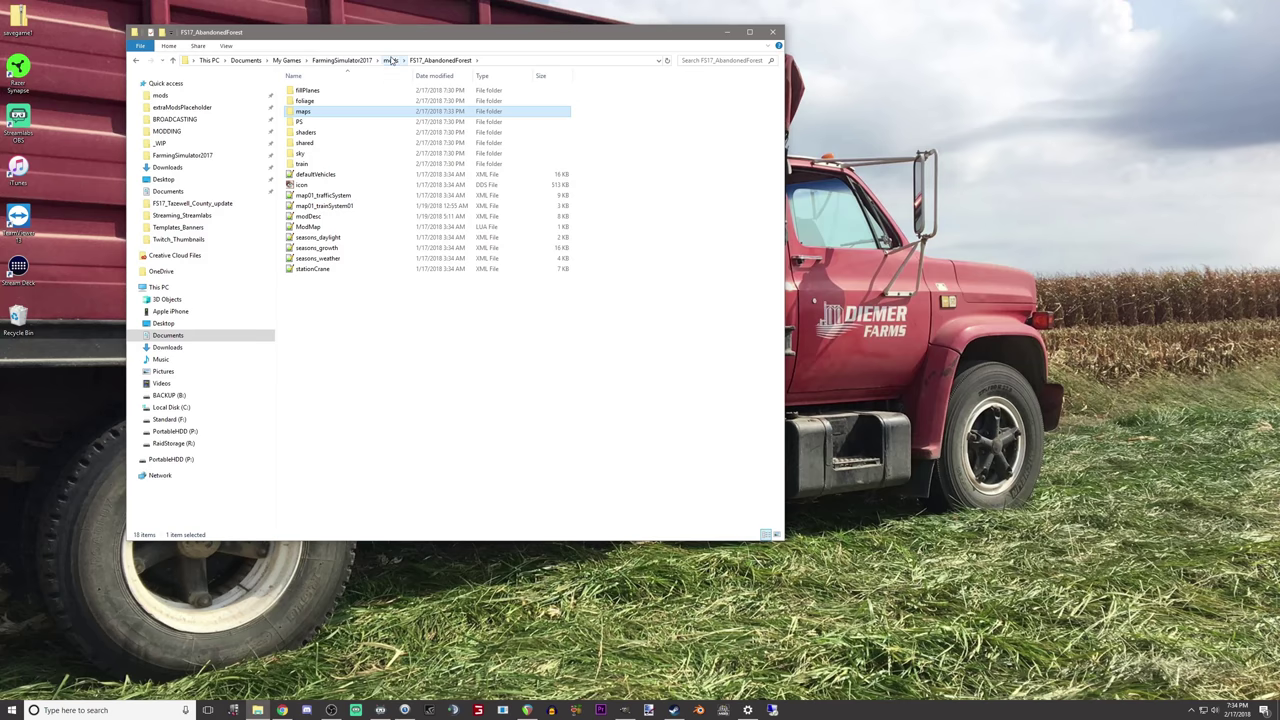
pyautogui.click(390, 60)
pyautogui.doubleClick(363, 105)
# Step: Create a new folder named FS17_AbandonedForest on the desktop
pyautogui.rightClick(1004, 318)
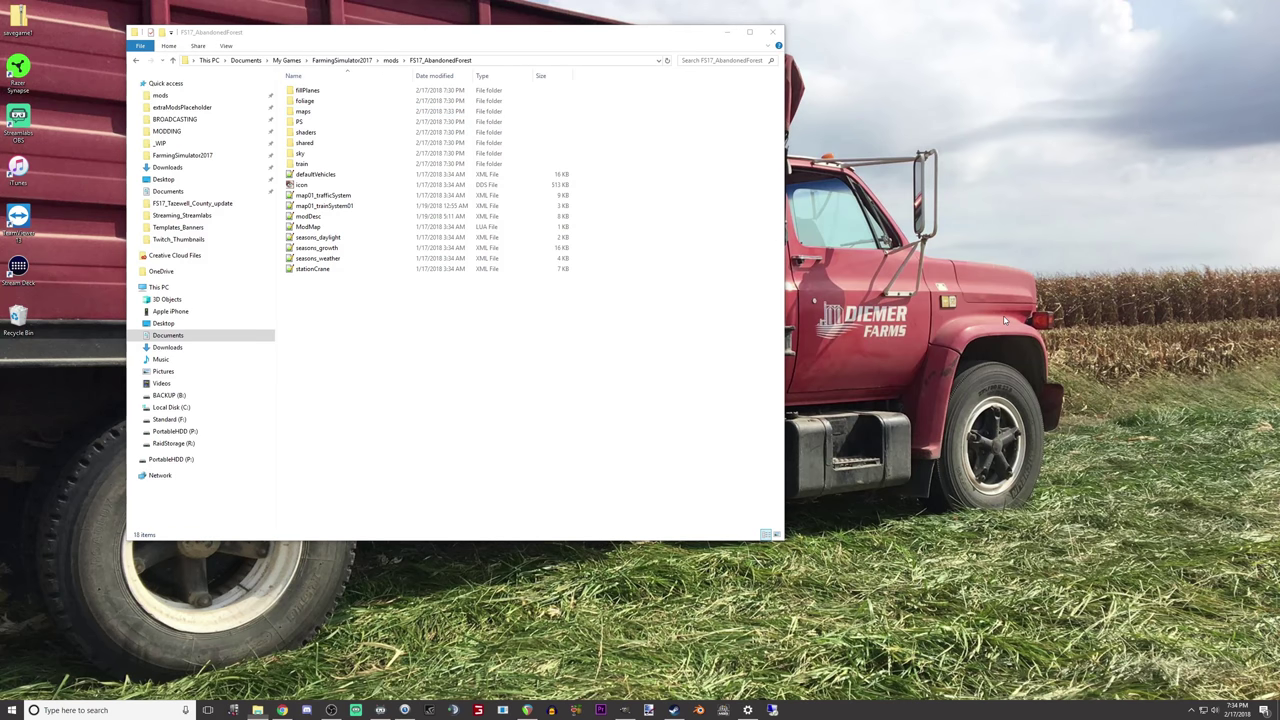
pyautogui.moveTo(1052, 418)
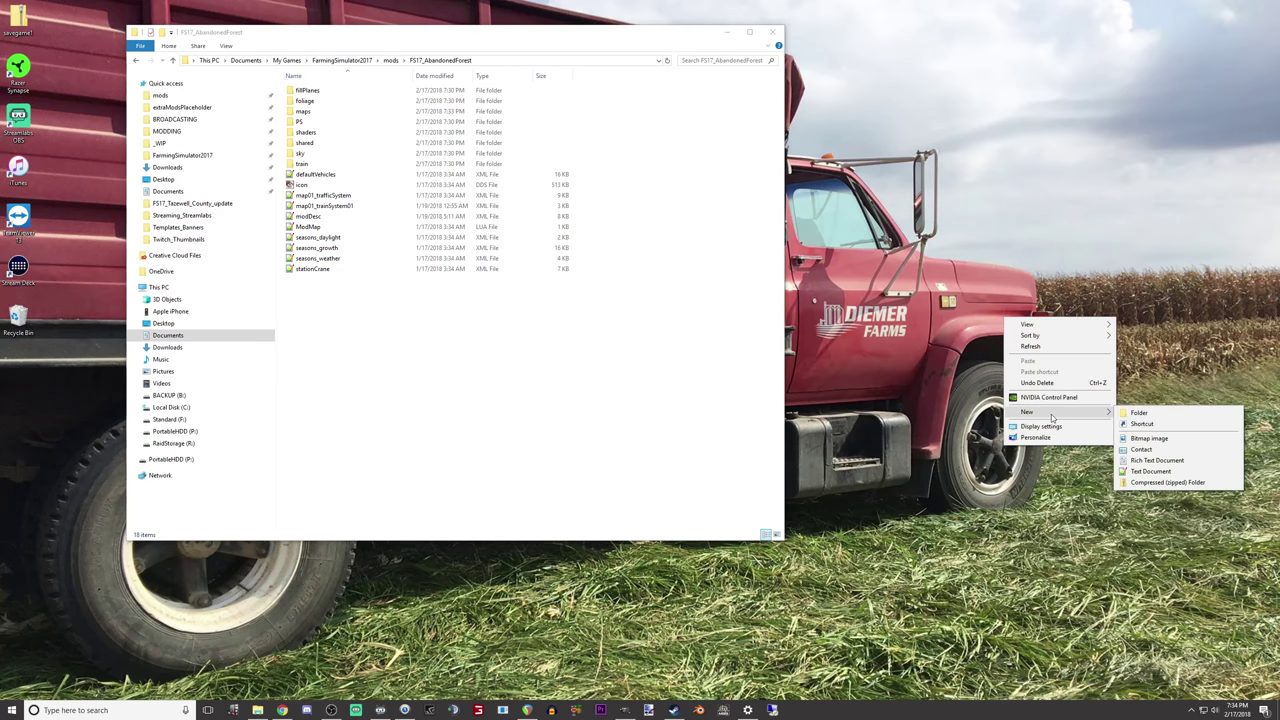
pyautogui.click(1138, 413)
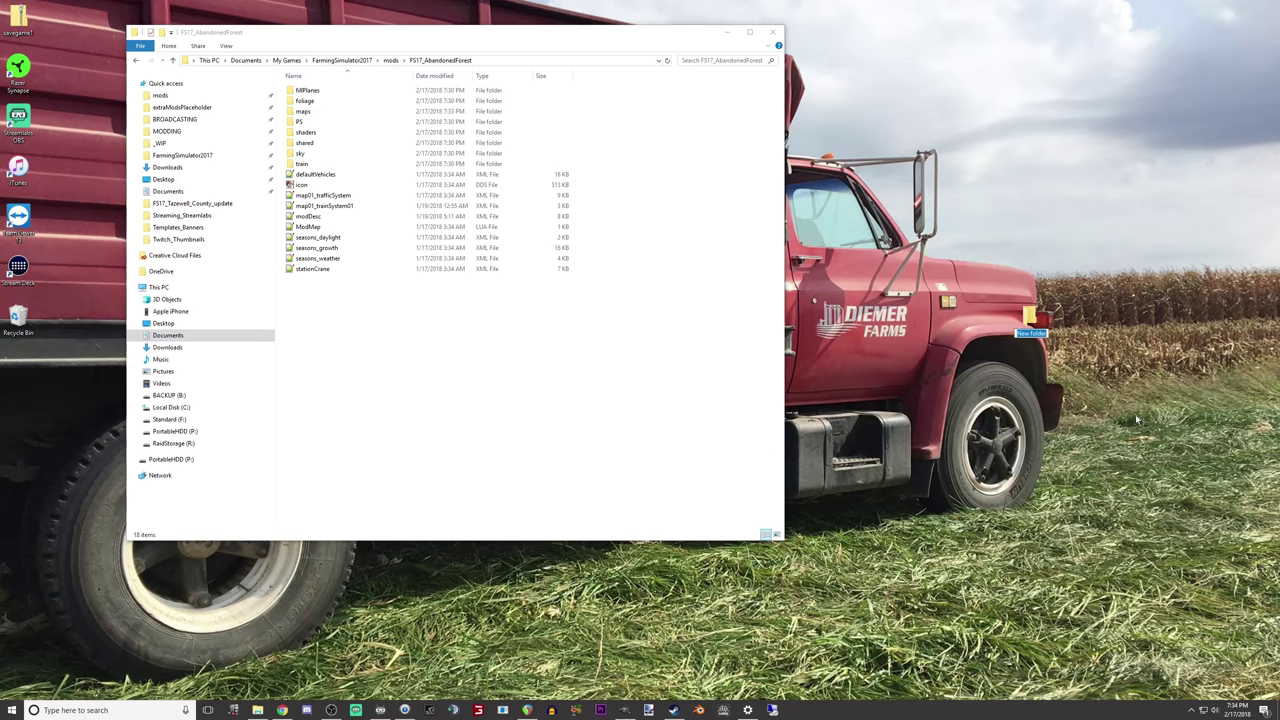
pyautogui.write('FS17_AbandonedForest')
pyautogui.press('Return')
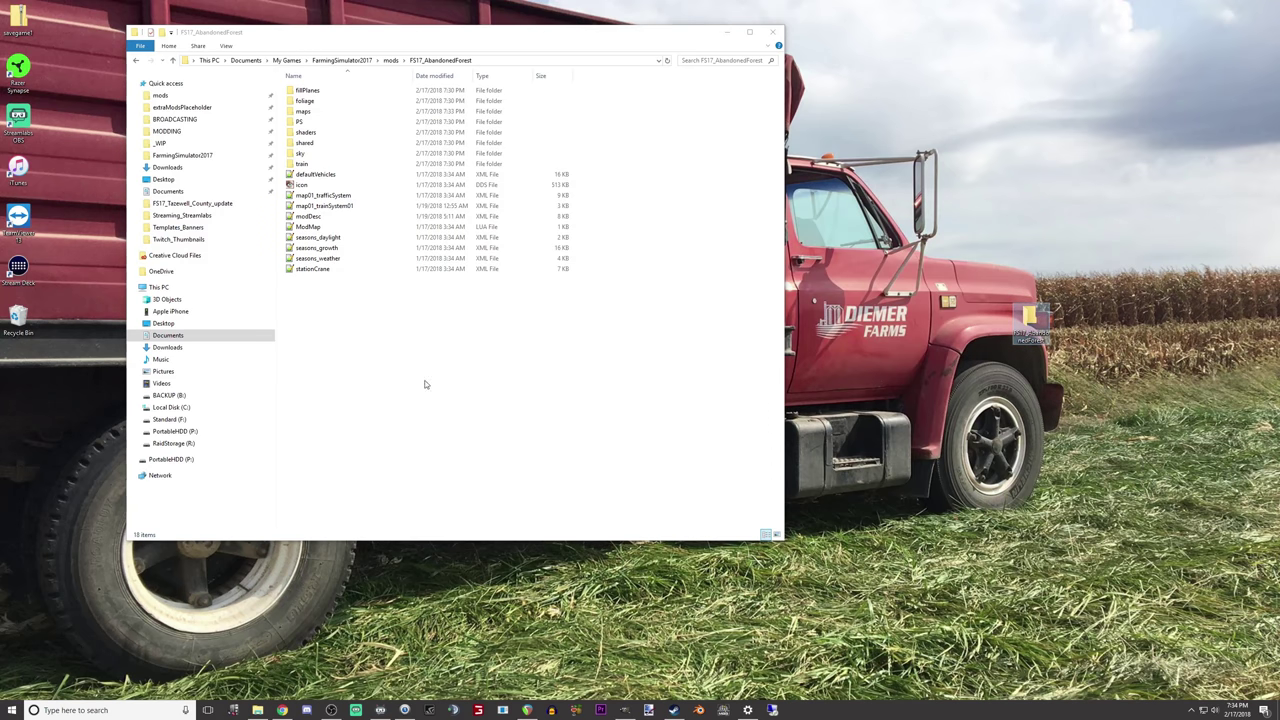
# Step: Open modDesc from the mod folder, review its author entry, and close the file
pyautogui.click(392, 372)
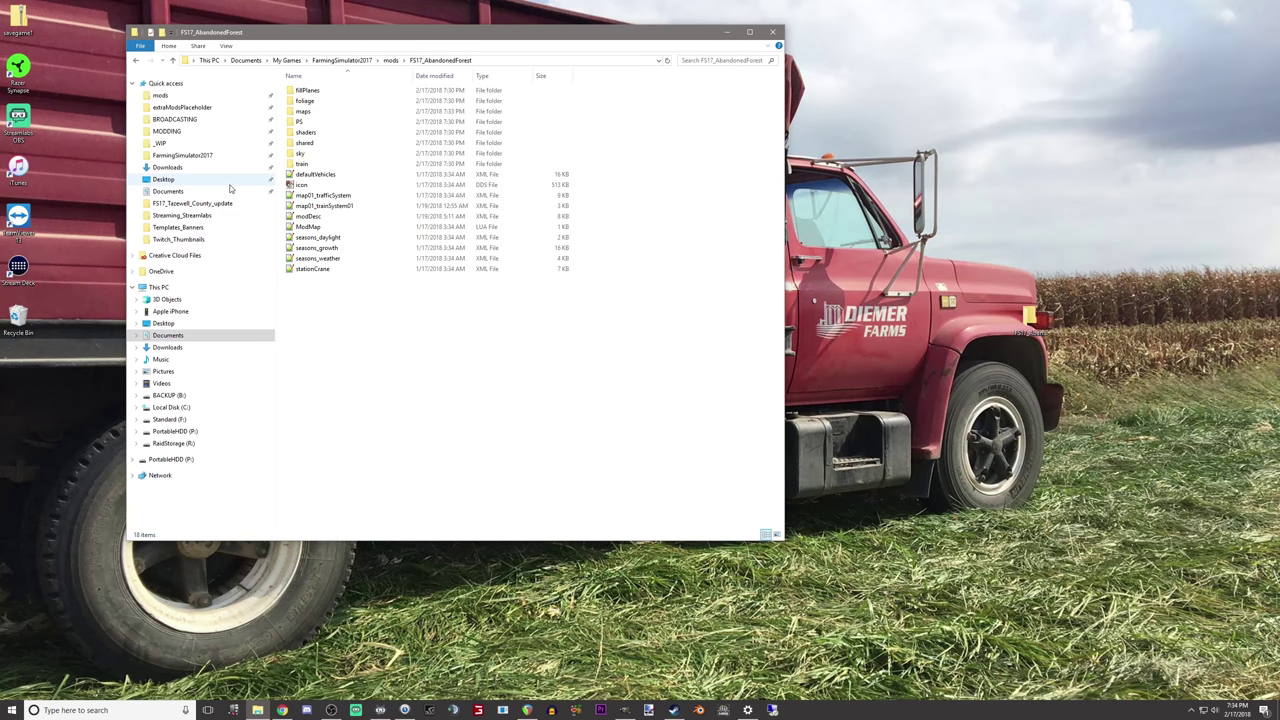
pyautogui.doubleClick(308, 216)
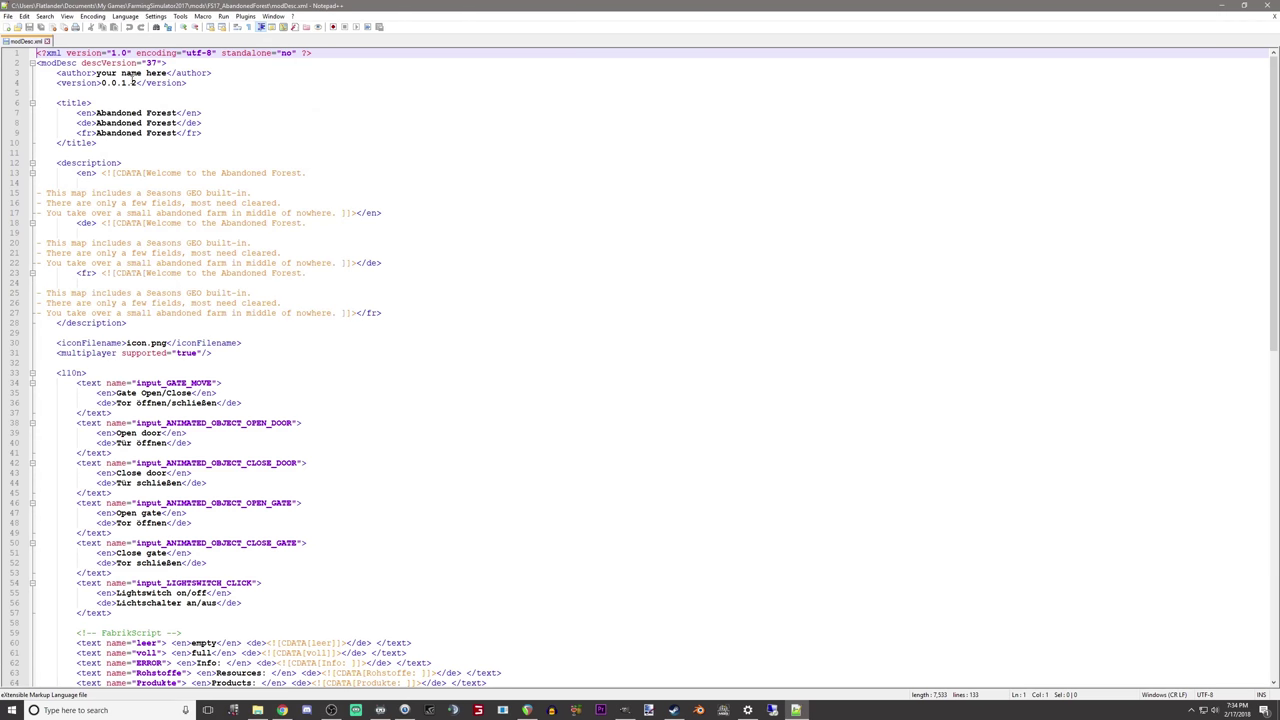
pyautogui.moveTo(96, 113); pyautogui.dragTo(140, 73)
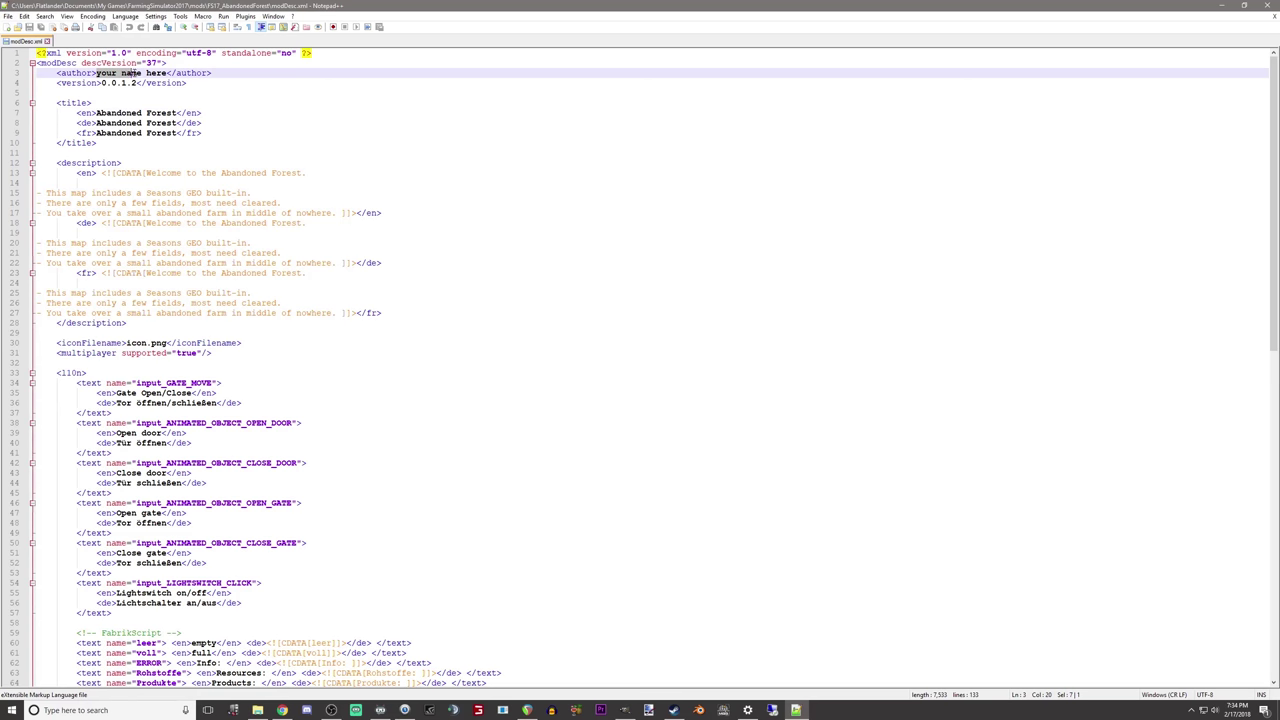
pyautogui.click(1274, 17)
pyautogui.click(1265, 8)
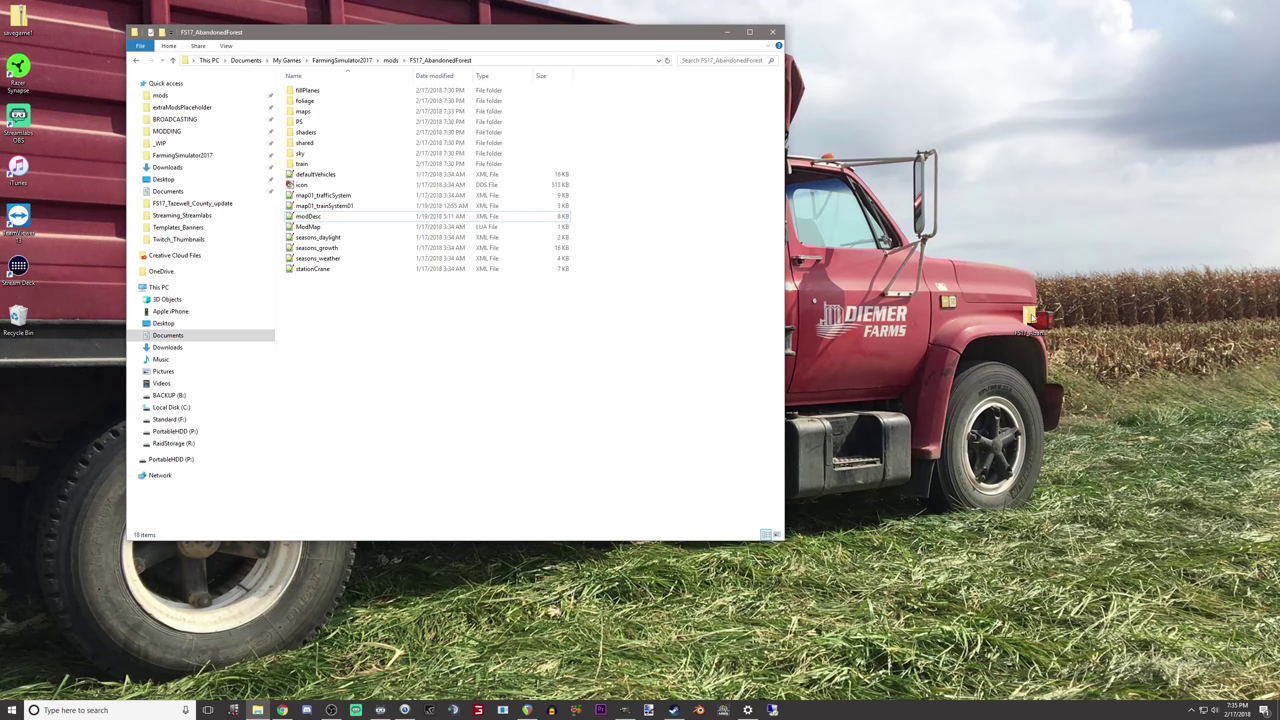
# Step: Open the new desktop FS17_AbandonedForest folder and arrange it side by side with the original mod folder
pyautogui.click(1035, 318)
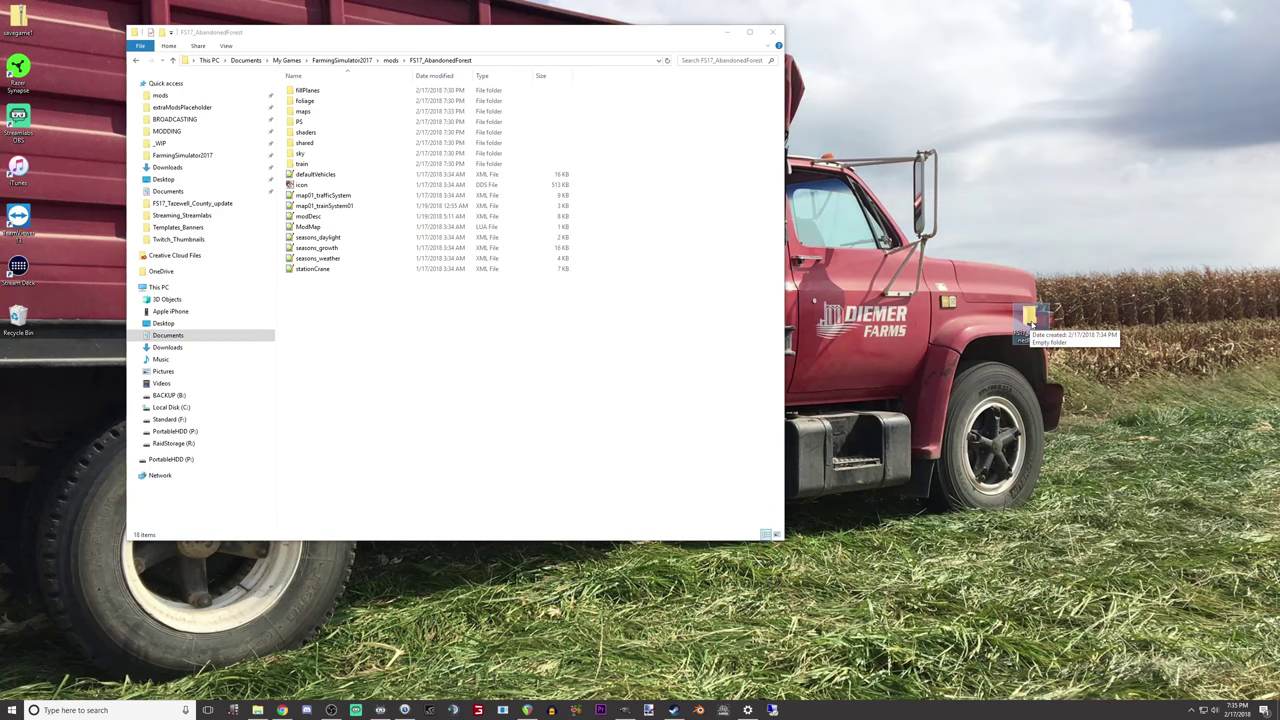
pyautogui.doubleClick(1030, 322)
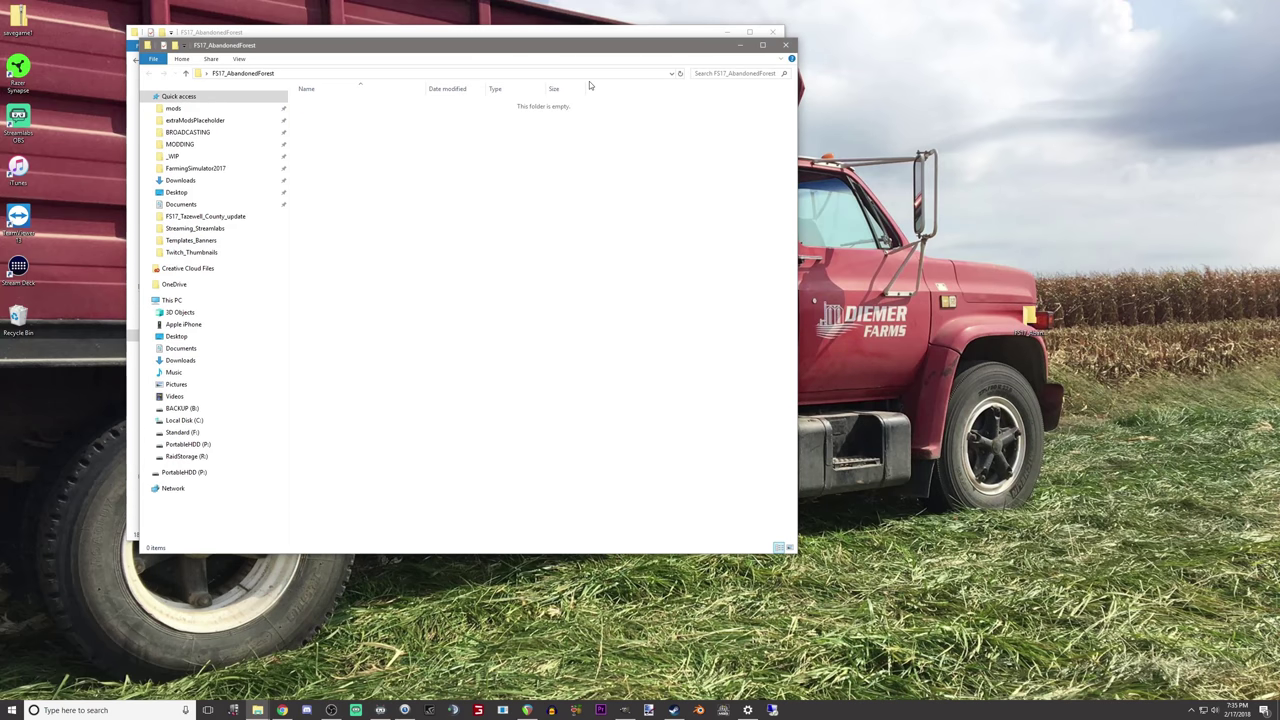
pyautogui.press('super+Right')
pyautogui.press('Return')
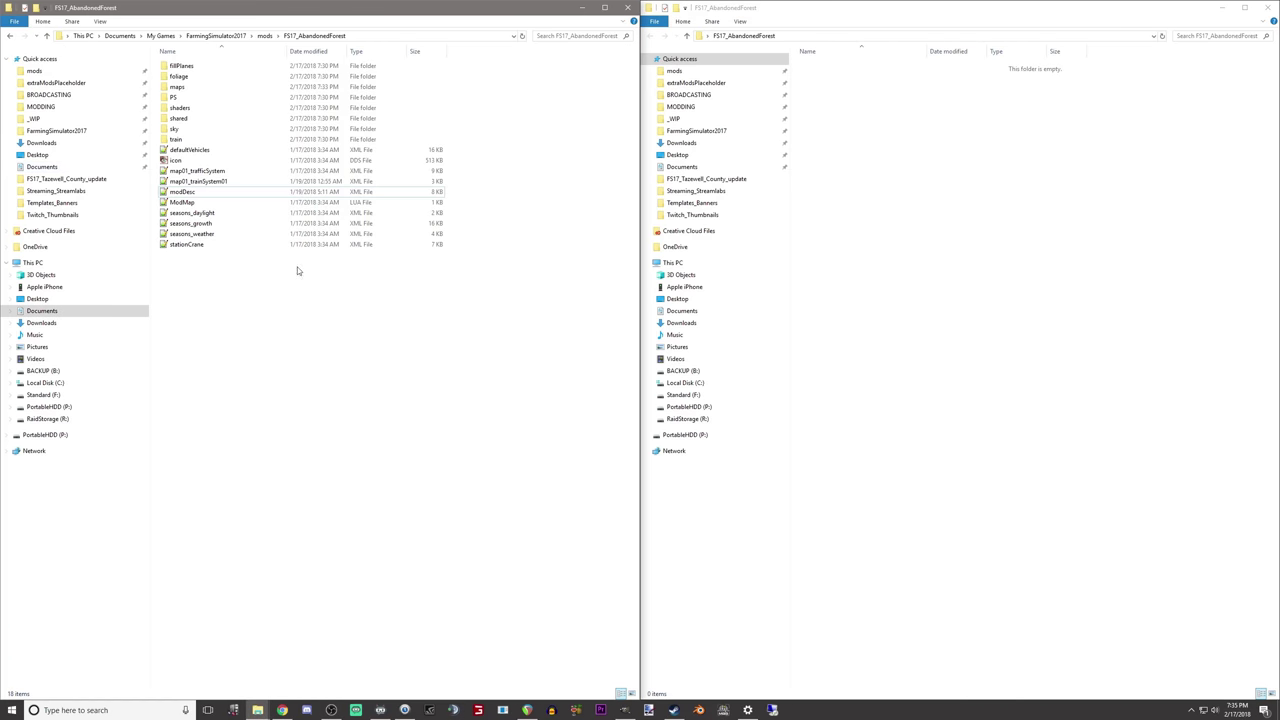
pyautogui.click(749, 414)
# Step: Show the original mod's maps folder in one window and the desktop FS17_AbandonedForest folder in the other
pyautogui.click(265, 35)
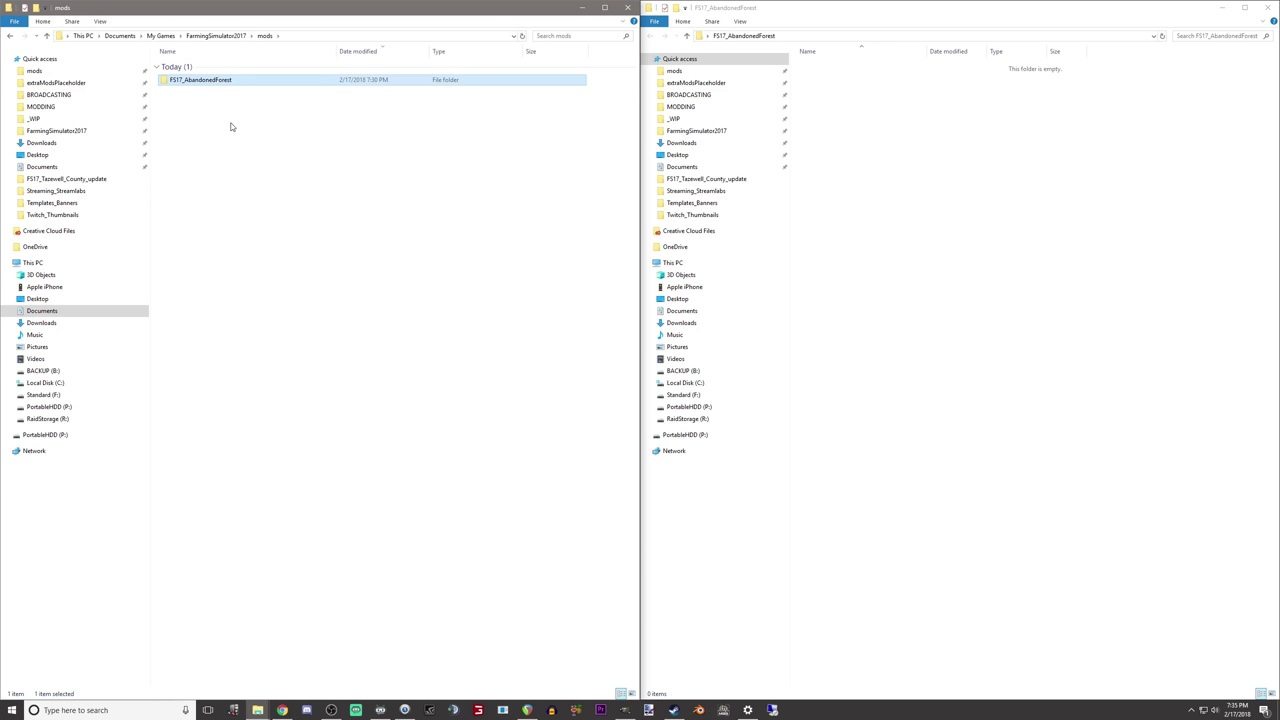
pyautogui.click(688, 155)
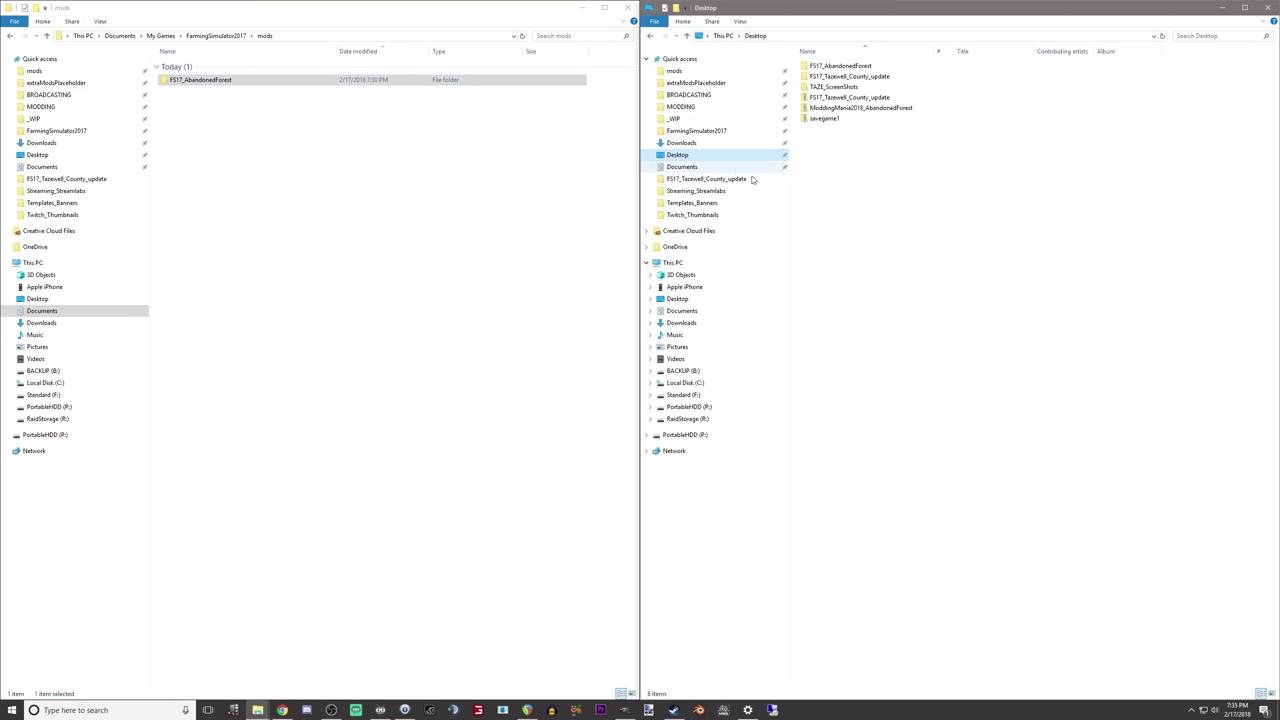
pyautogui.doubleClick(868, 67)
pyautogui.doubleClick(222, 82)
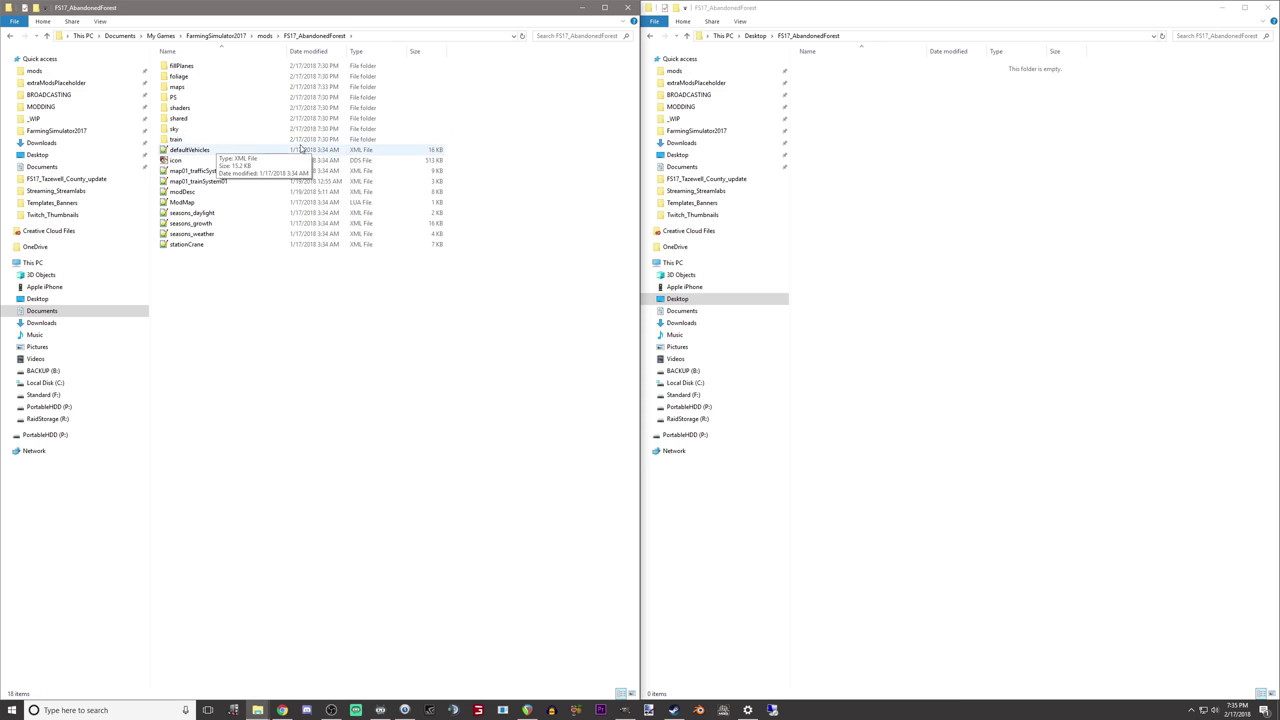
pyautogui.click(243, 86)
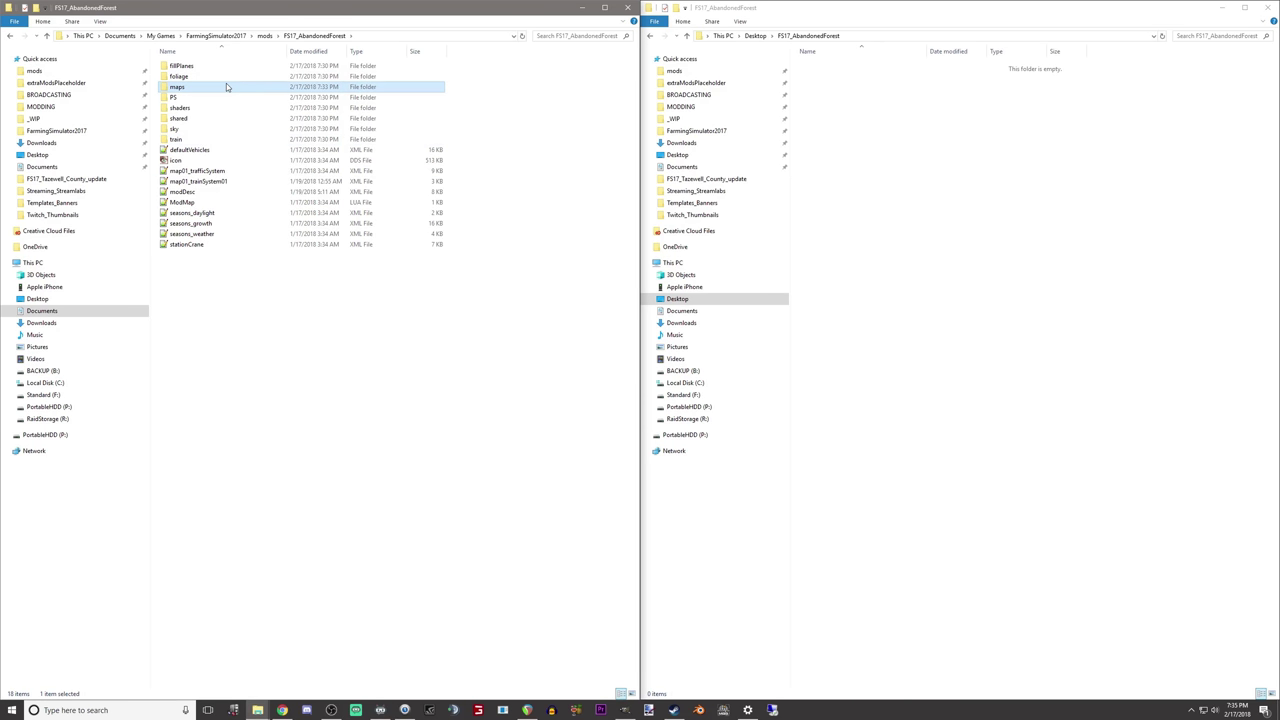
pyautogui.doubleClick(228, 86)
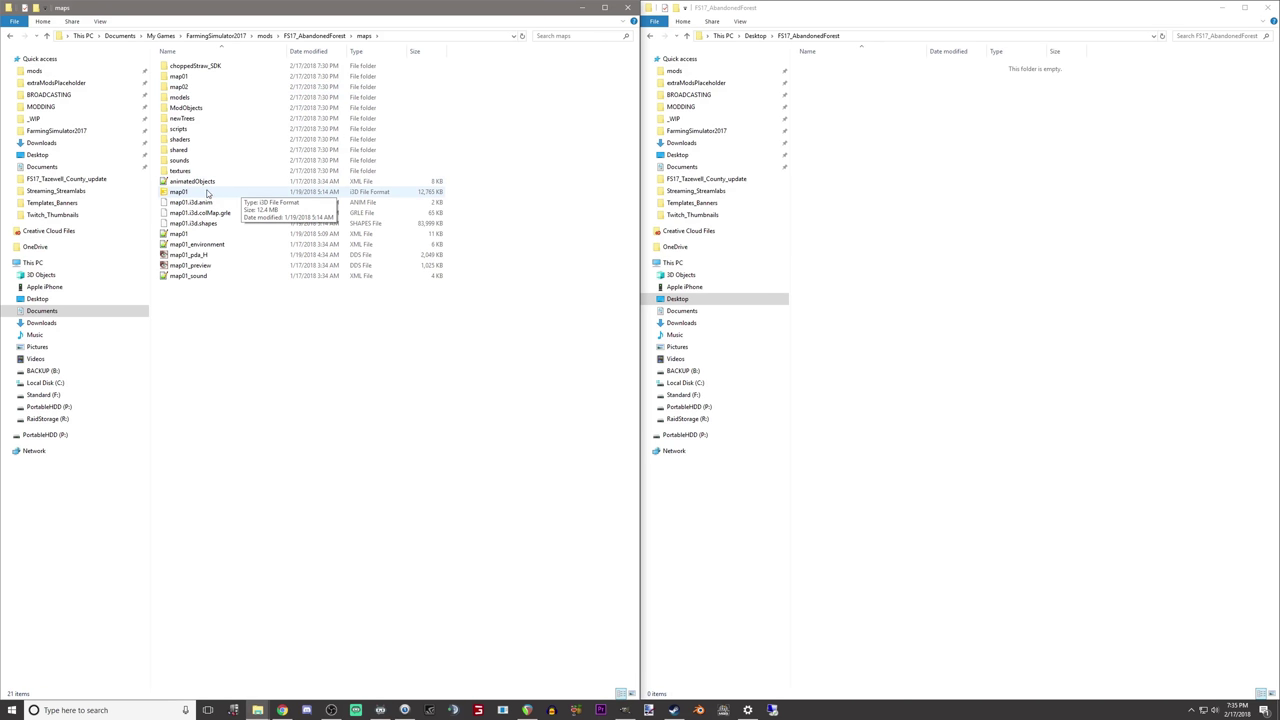
# Step: Create a folder named maps inside the desktop FS17_AbandonedForest folder and open it
pyautogui.rightClick(994, 298)
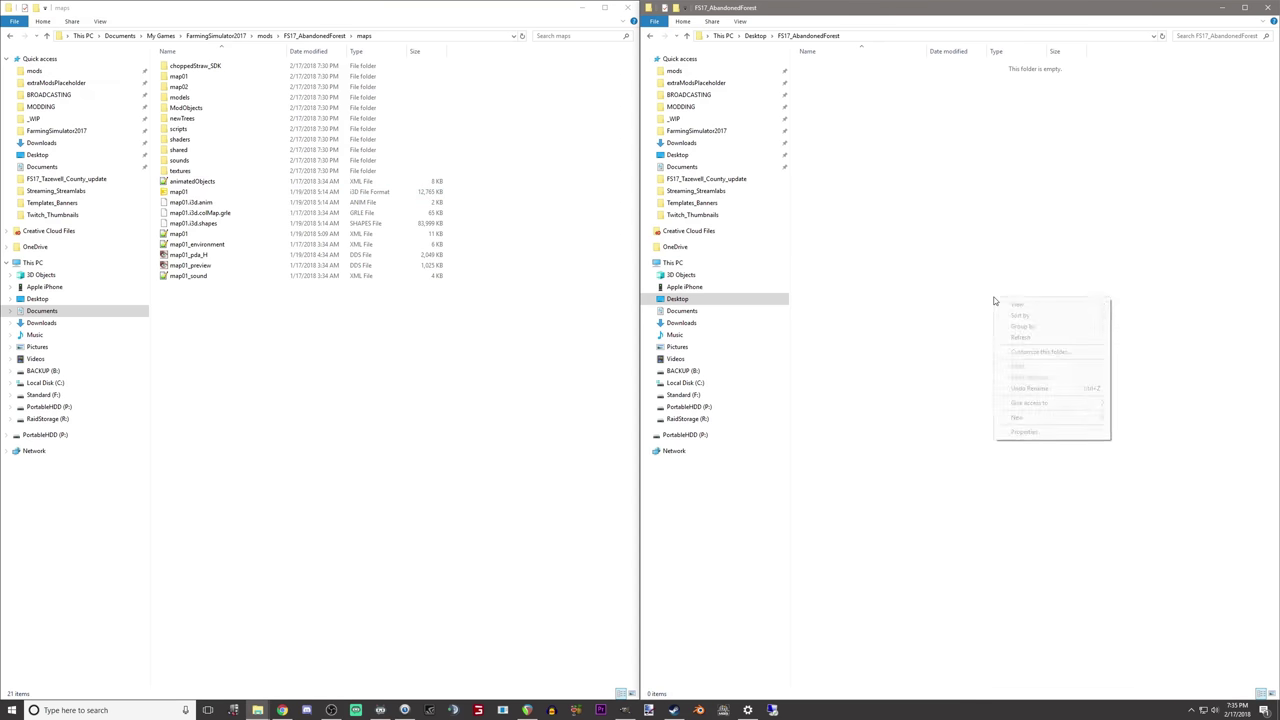
pyautogui.moveTo(1017, 417)
pyautogui.click(1130, 420)
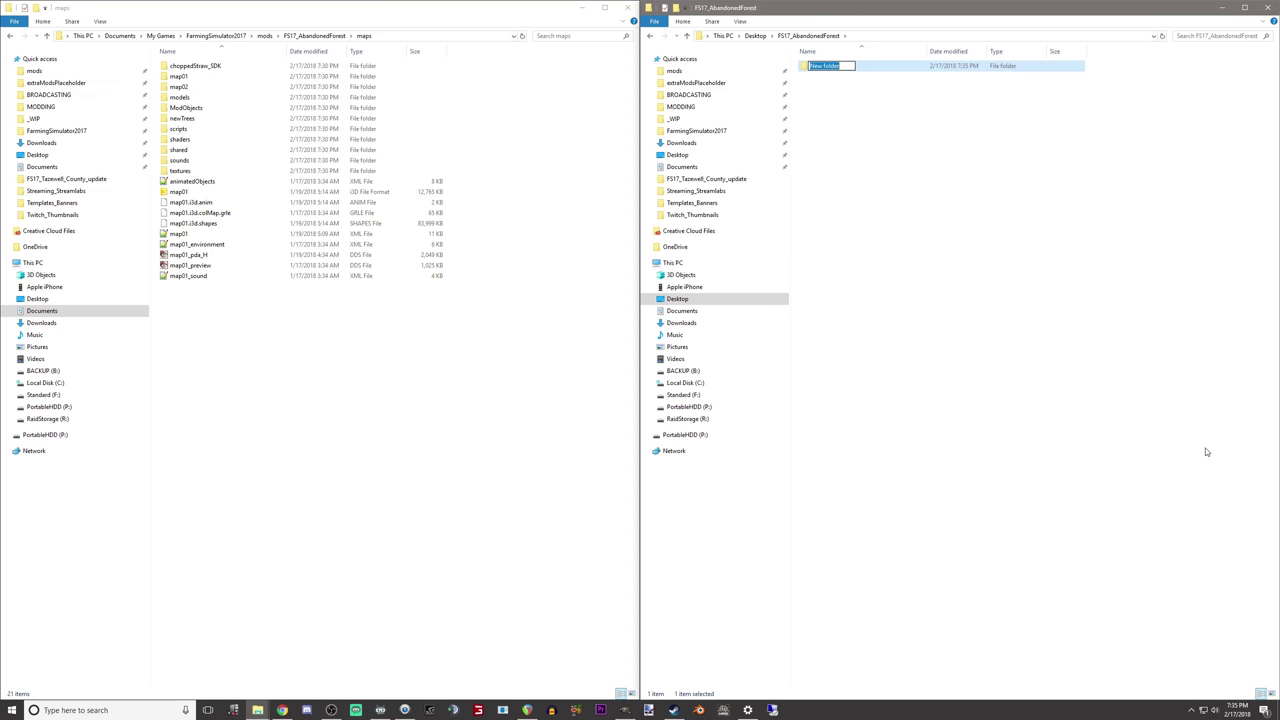
pyautogui.write('maps')
pyautogui.click(913, 298)
pyautogui.click(246, 377)
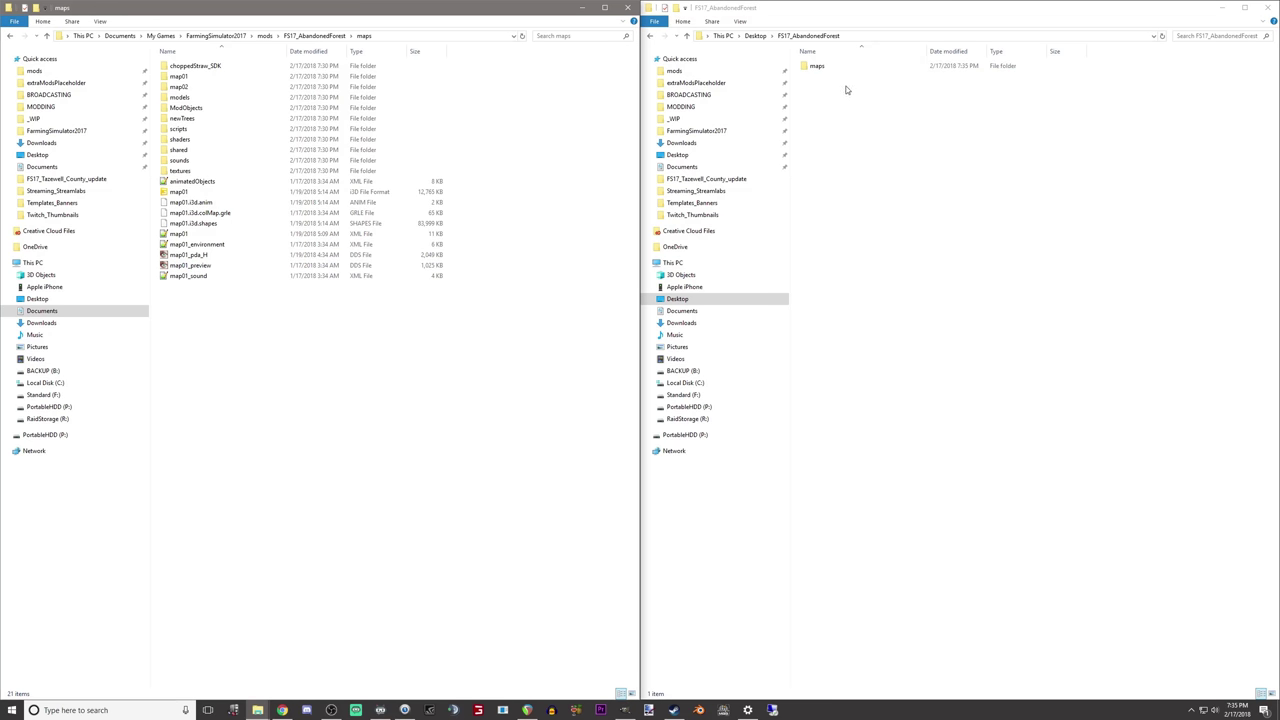
pyautogui.doubleClick(815, 65)
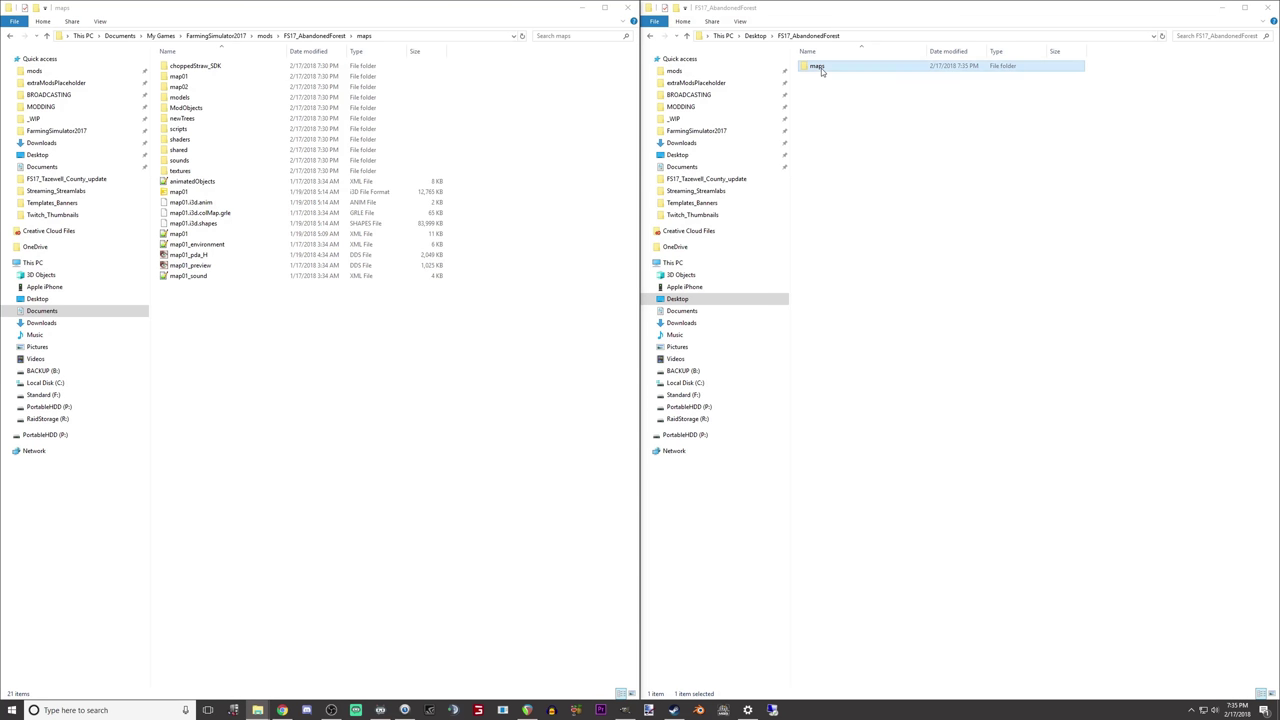
# Step: Open the original map01 i3D file in GIANTS Editor and start Export All with Files into the desktop FS17_AbandonedForest/maps folder
pyautogui.click(216, 190)
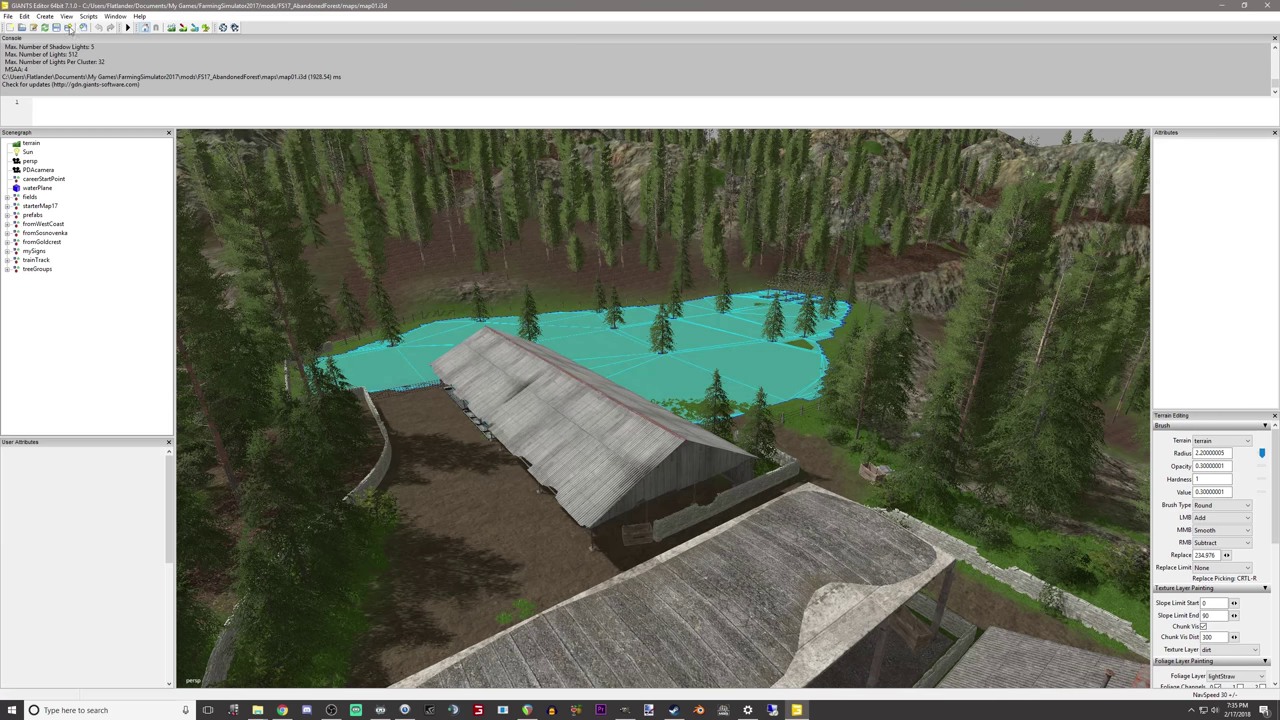
pyautogui.click(8, 17)
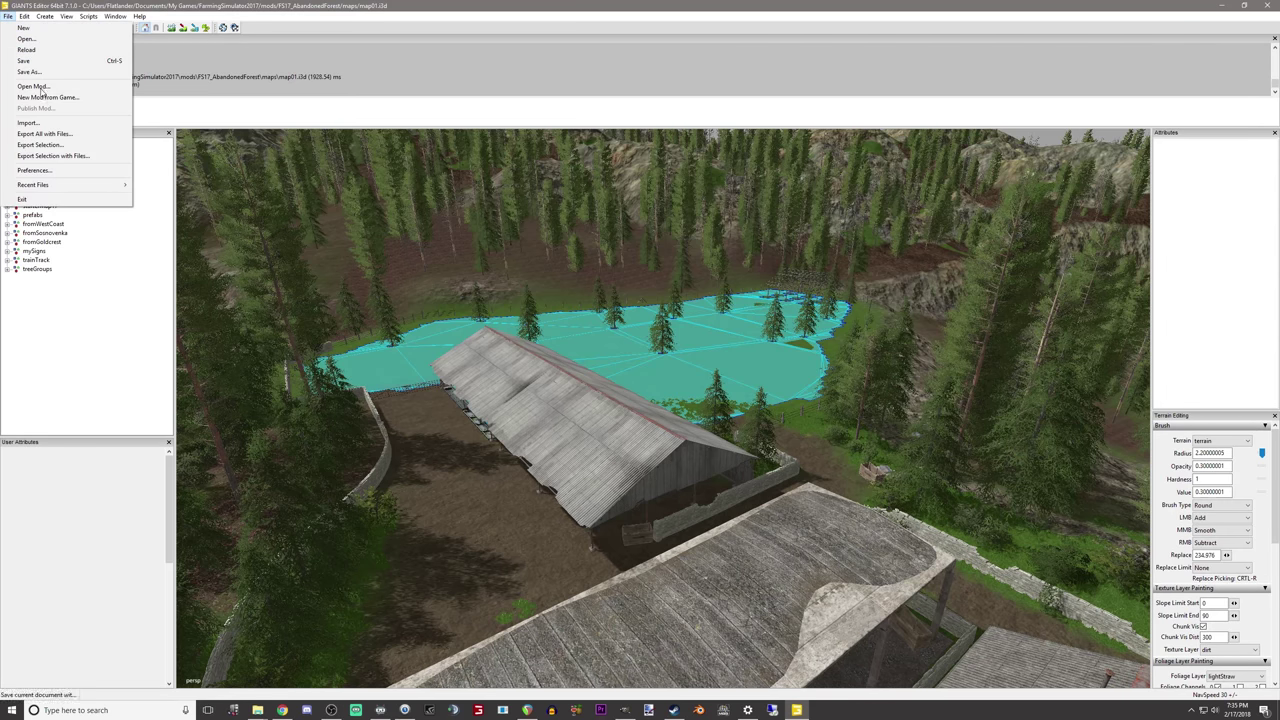
pyautogui.click(63, 135)
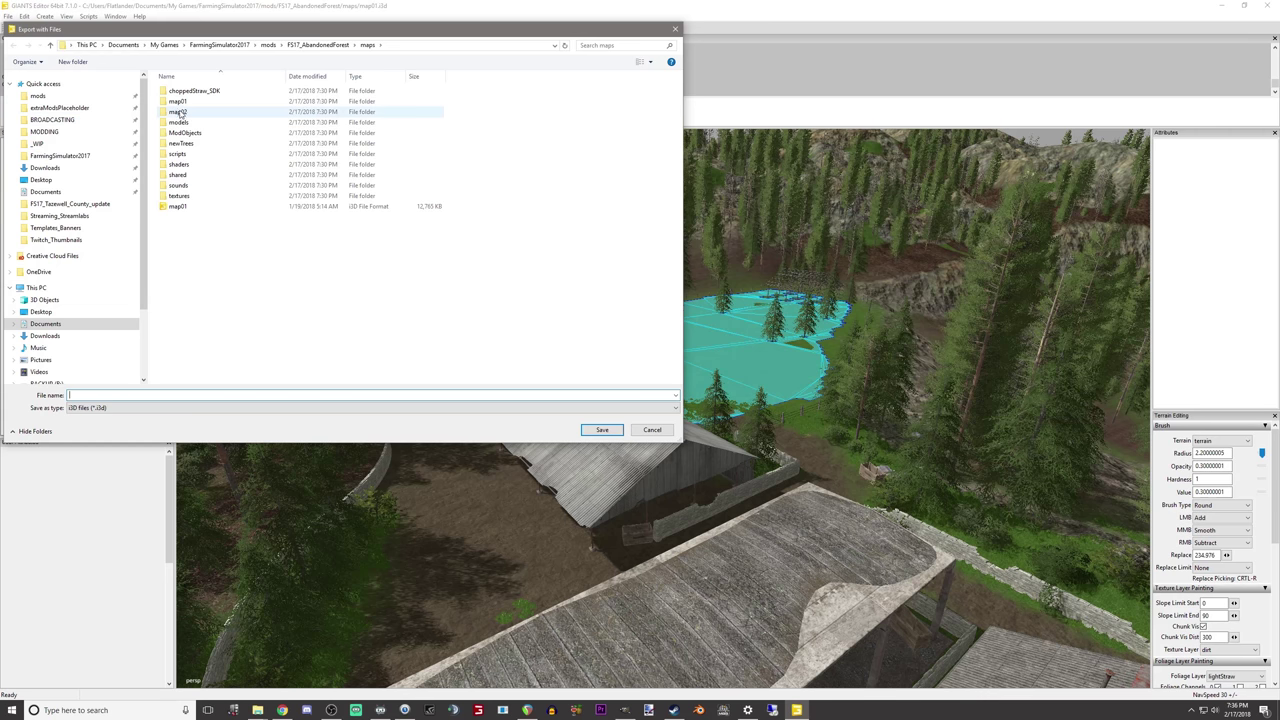
pyautogui.click(42, 179)
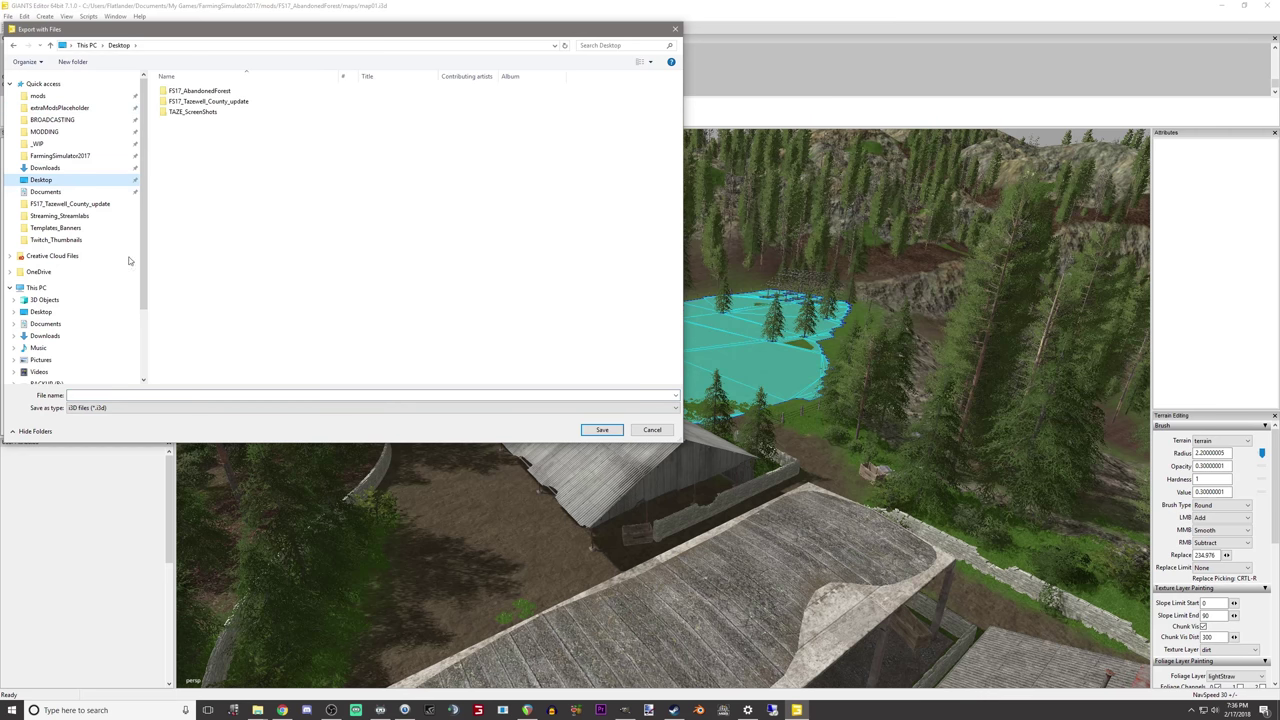
pyautogui.doubleClick(207, 92)
pyautogui.doubleClick(198, 91)
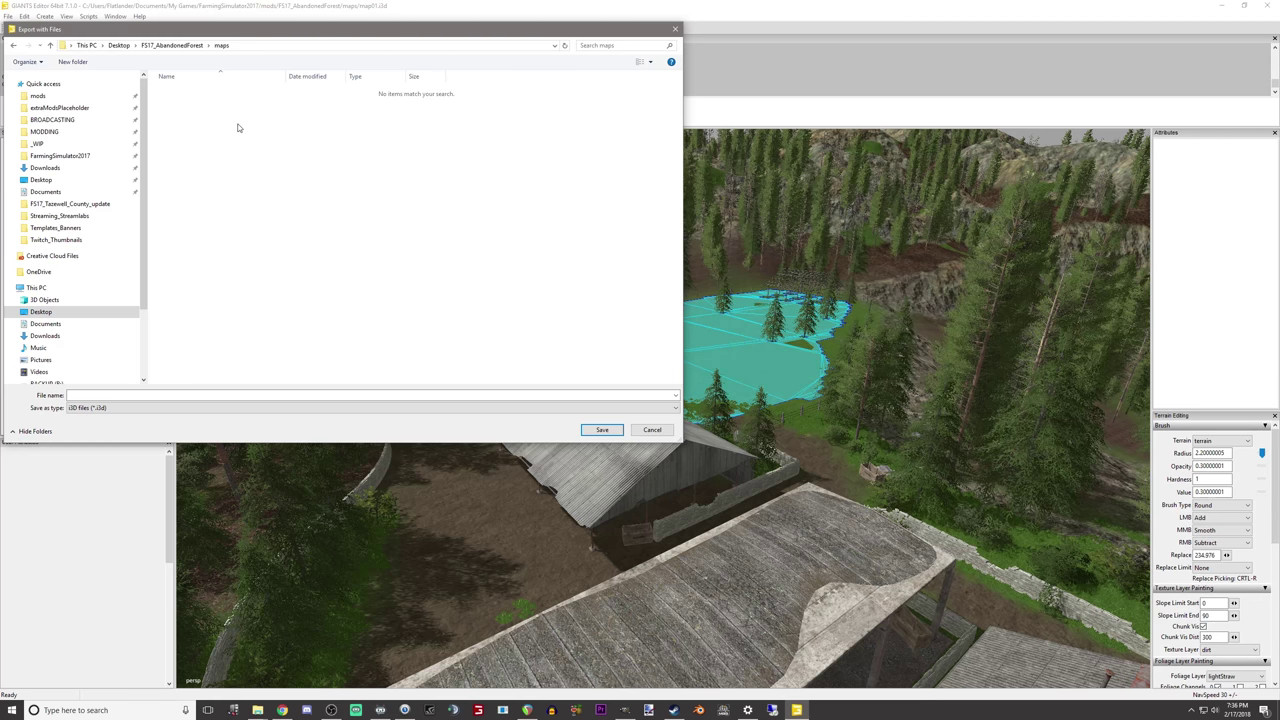
# Step: Export the map as map01 with the parent directory structure and check the console for copy errors
pyautogui.click(251, 395)
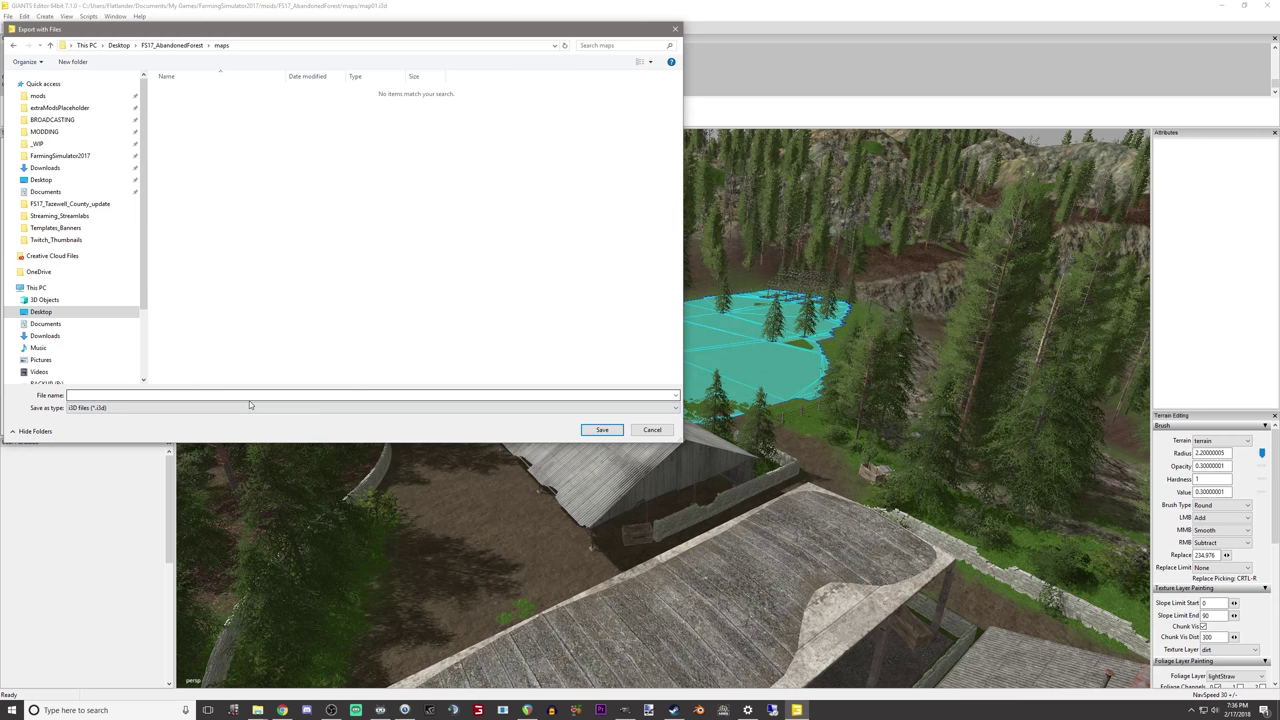
pyautogui.click(252, 396)
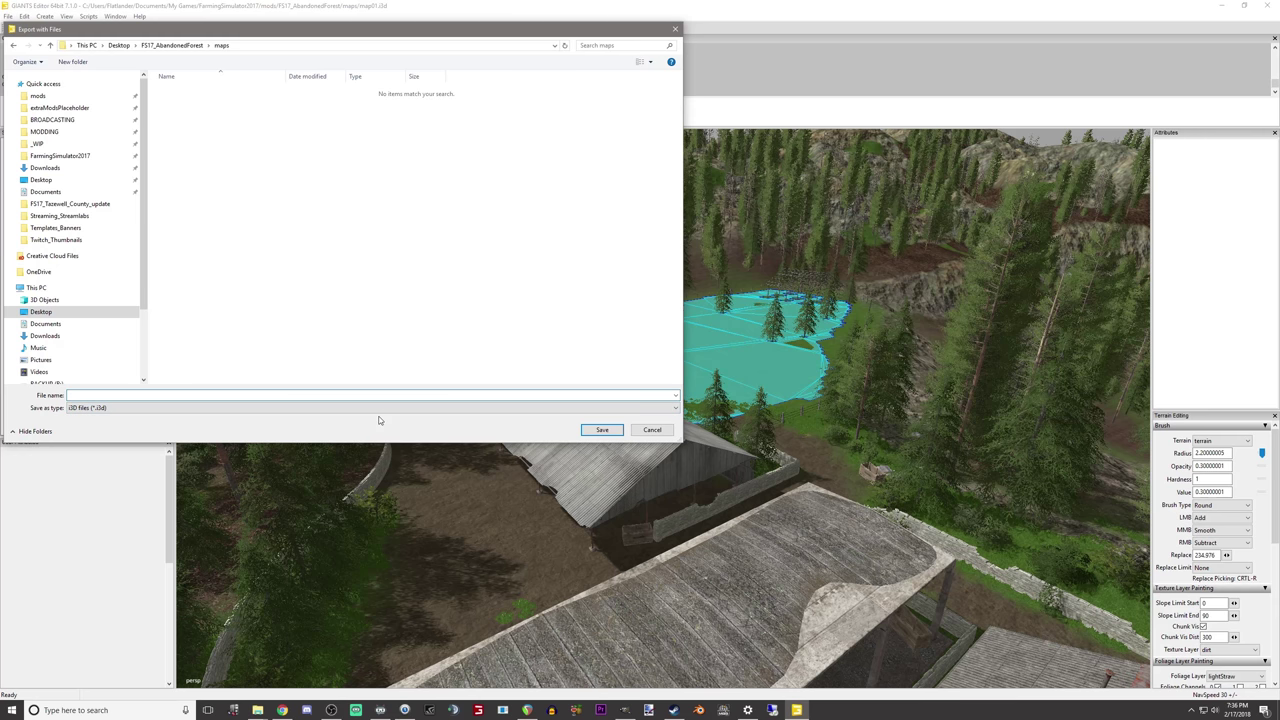
pyautogui.write('map01')
pyautogui.click(610, 430)
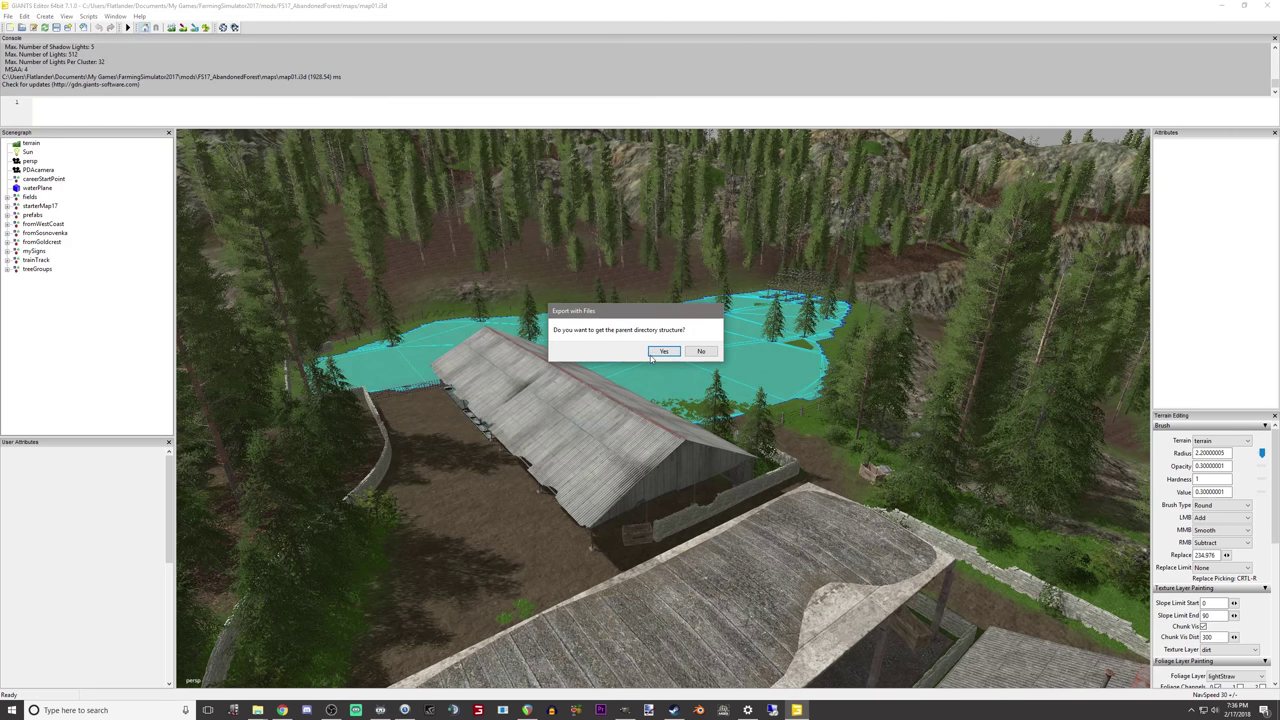
pyautogui.click(663, 351)
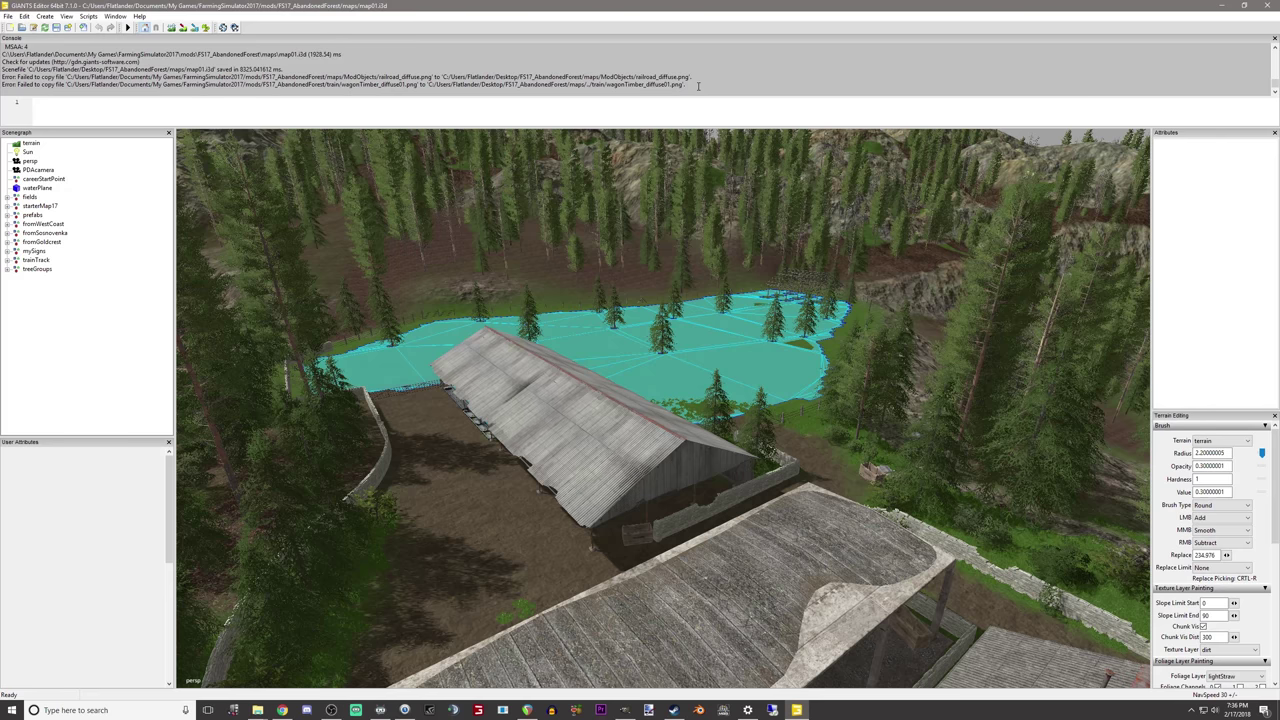
pyautogui.moveTo(698, 85); pyautogui.dragTo(575, 85)
pyautogui.click(665, 75)
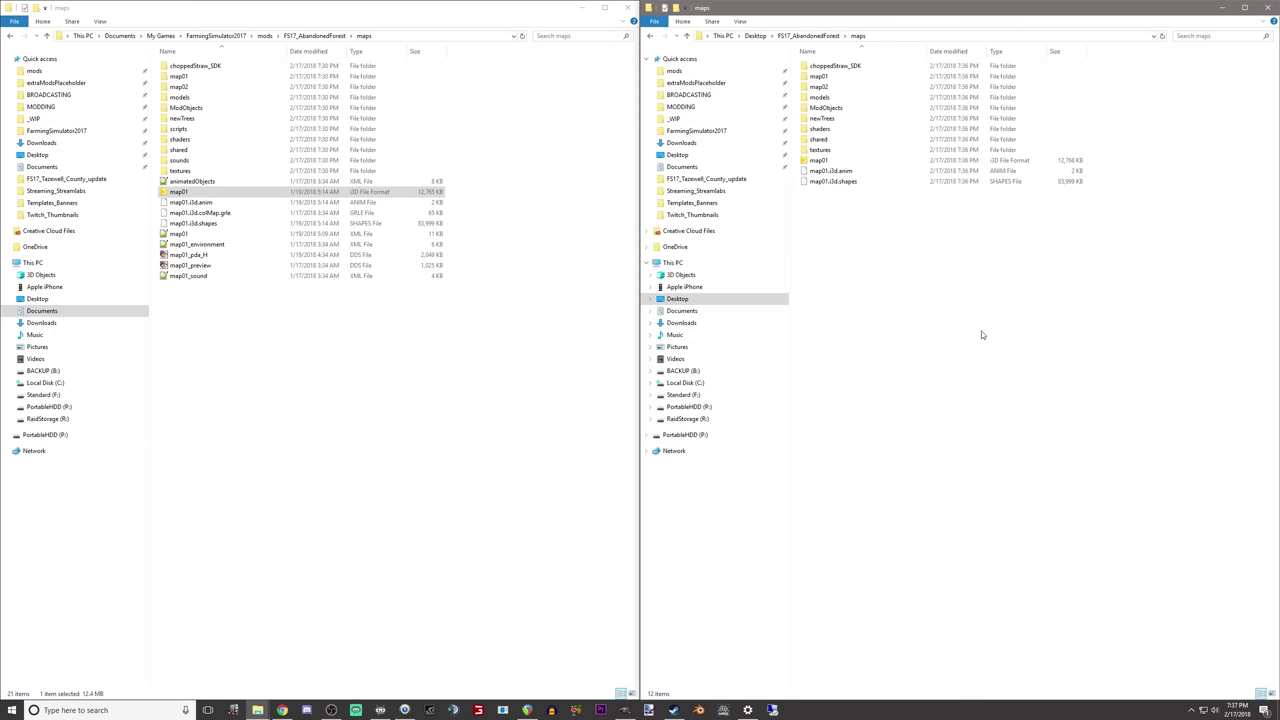
# Step: Open the original map01.i3d in Notepad++ and examine the relative paths in its file list
pyautogui.rightClick(197, 191)
pyautogui.click(235, 232)
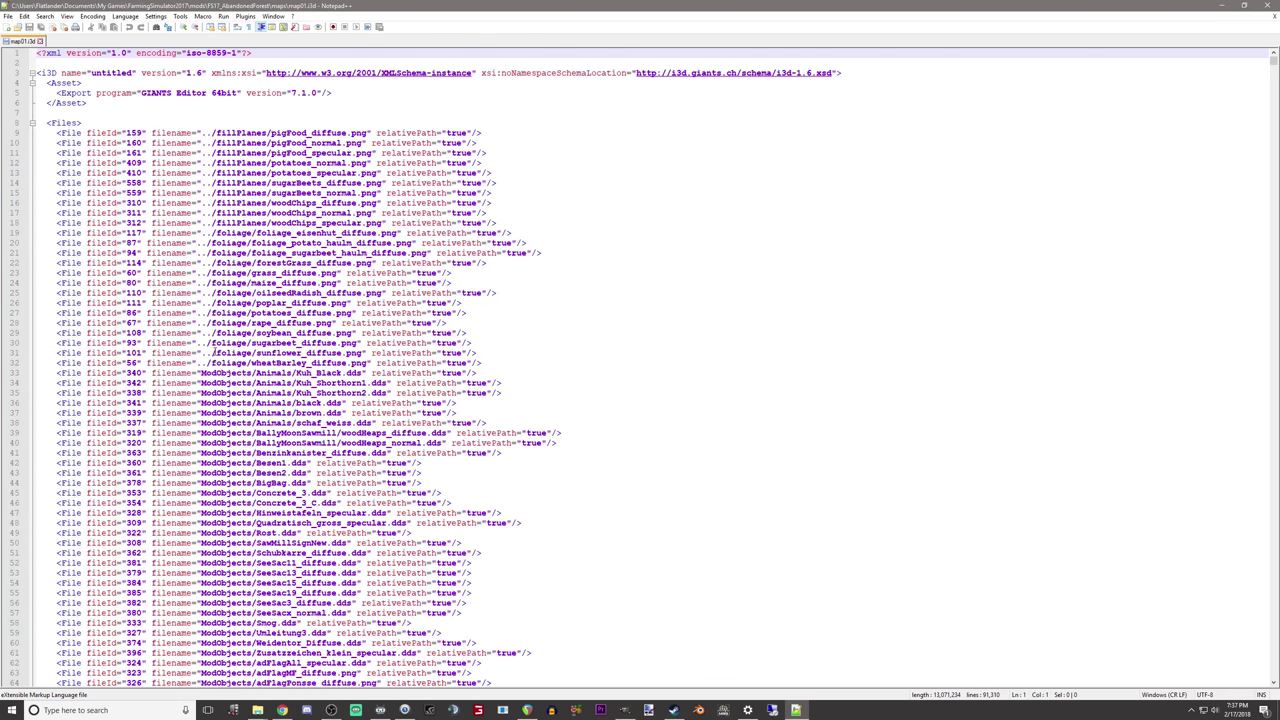
pyautogui.click(213, 352)
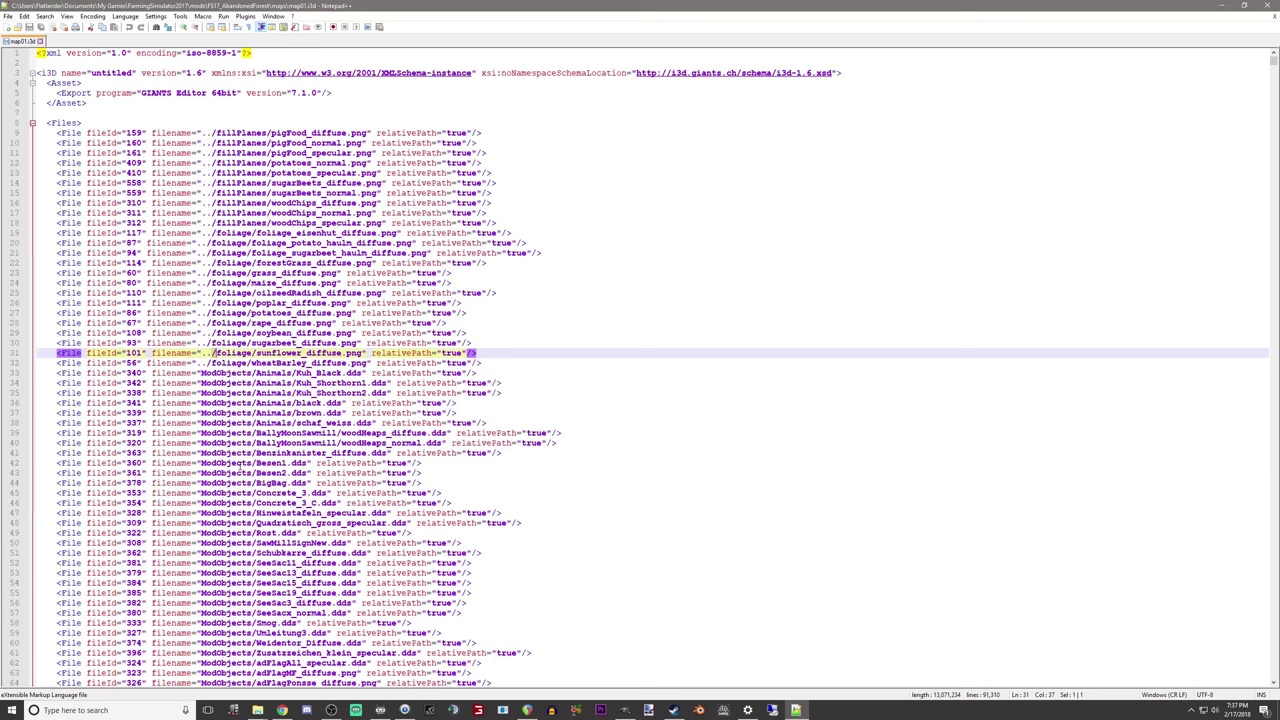
# Step: Close map01.i3d in Notepad++ without saving the slash edit made in the sunflower_diffuse.png path
pyautogui.write('\\')
pyautogui.press('BackSpace')
pyautogui.write('/')
pyautogui.doubleClick(358, 353)
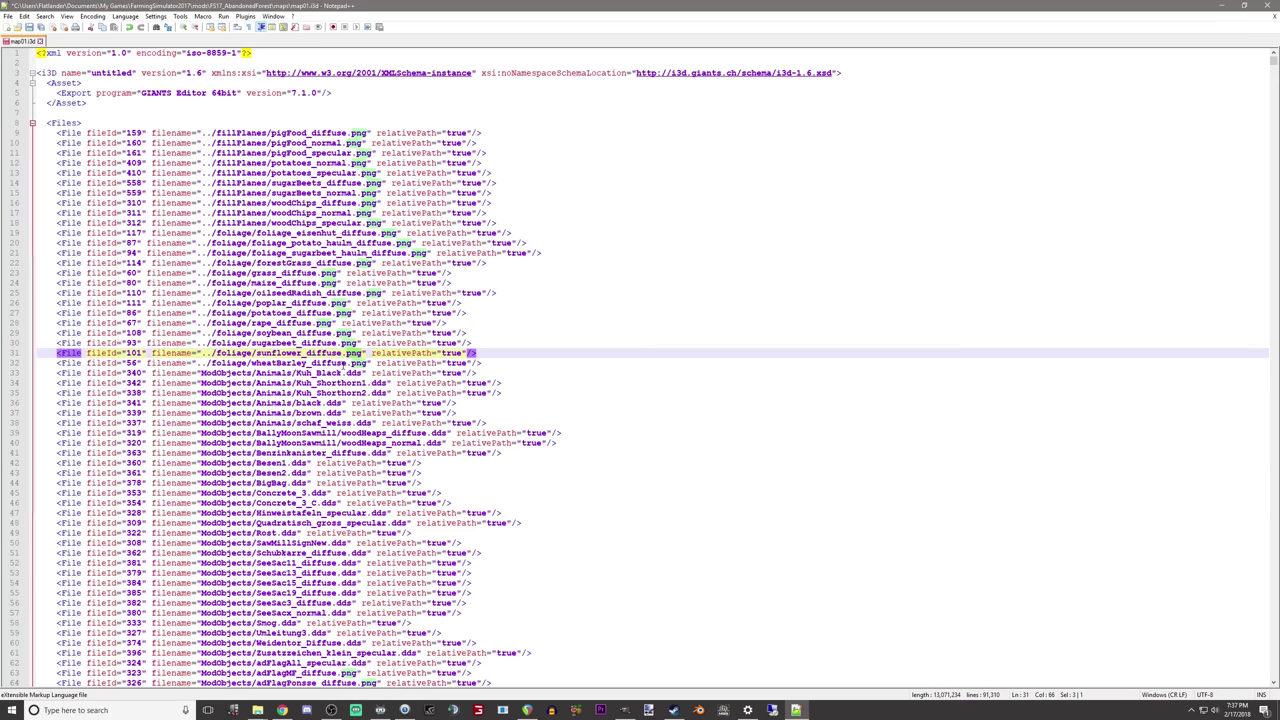
pyautogui.click(1271, 5)
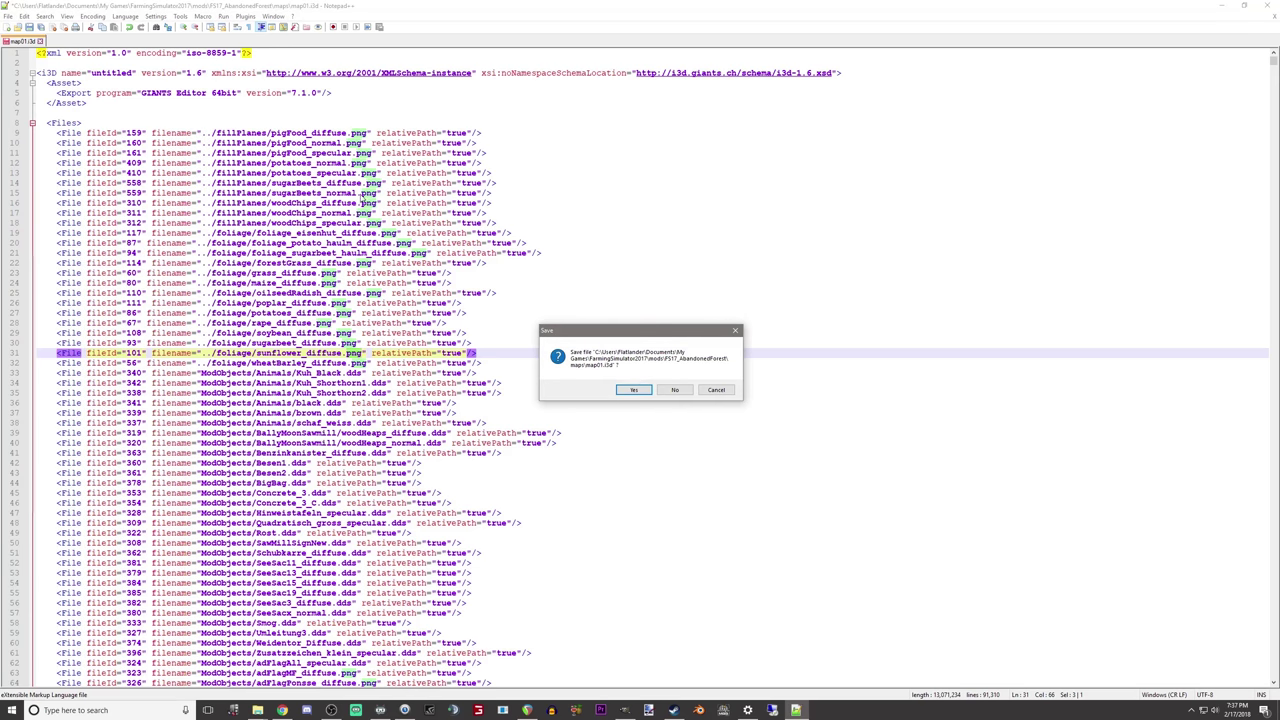
pyautogui.click(675, 390)
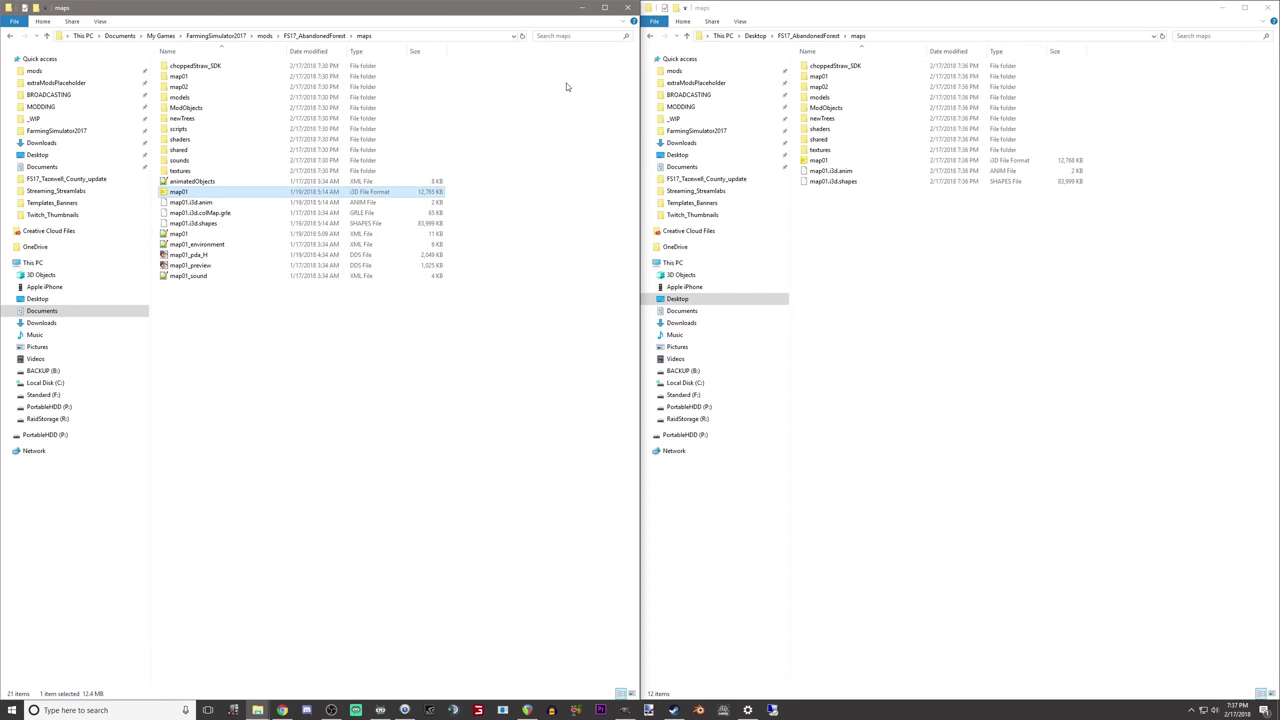
# Step: Copy the PS folder from the original FS17_AbandonedForest mod folder into the desktop FS17_AbandonedForest folder
pyautogui.click(1030, 376)
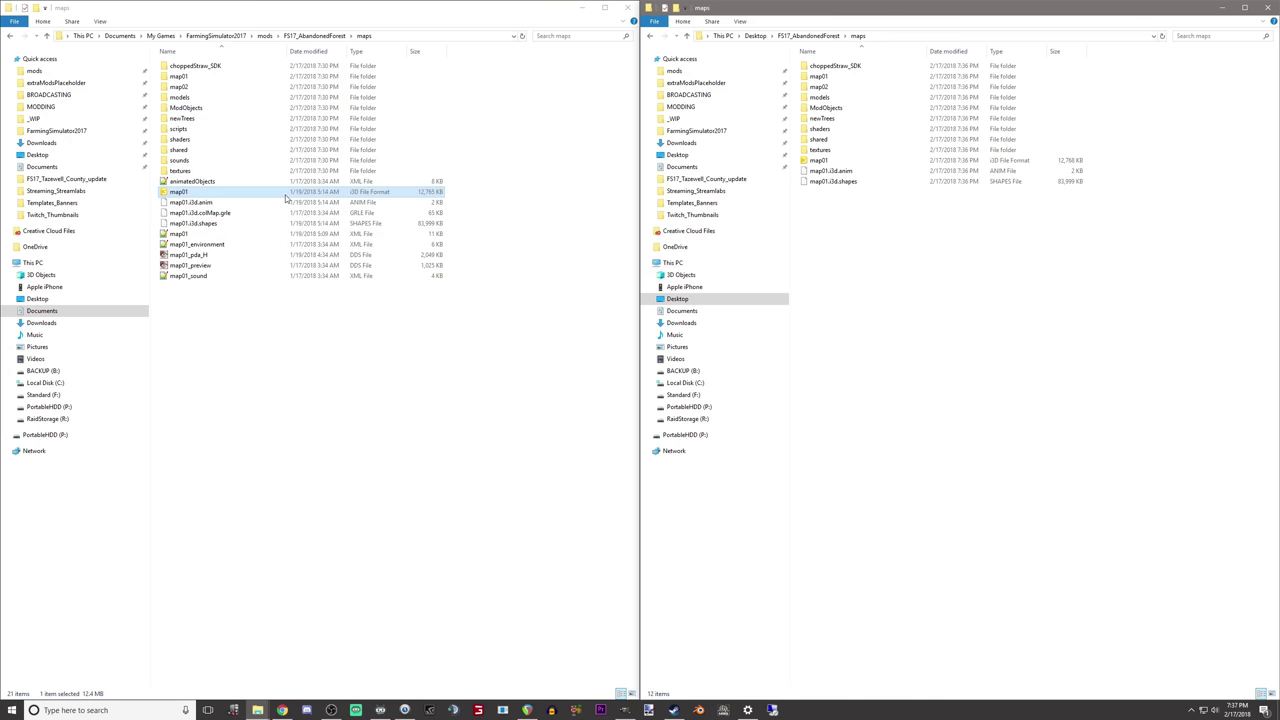
pyautogui.click(820, 35)
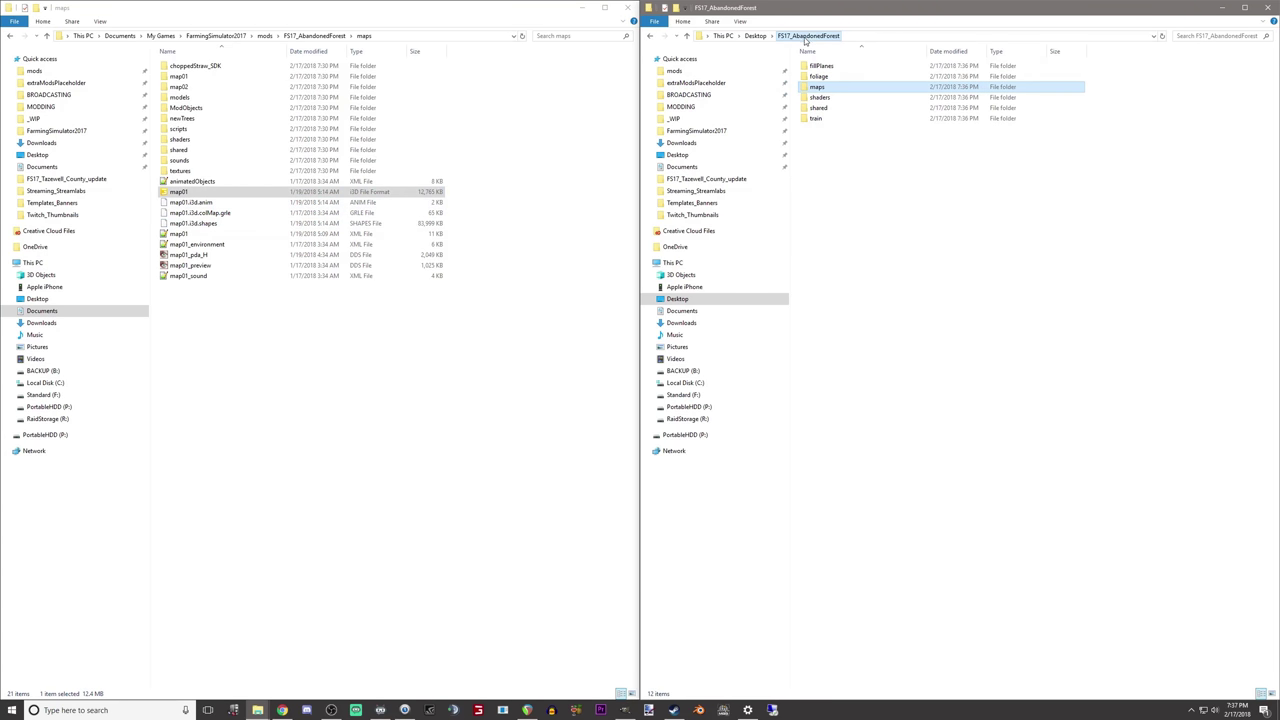
pyautogui.click(303, 37)
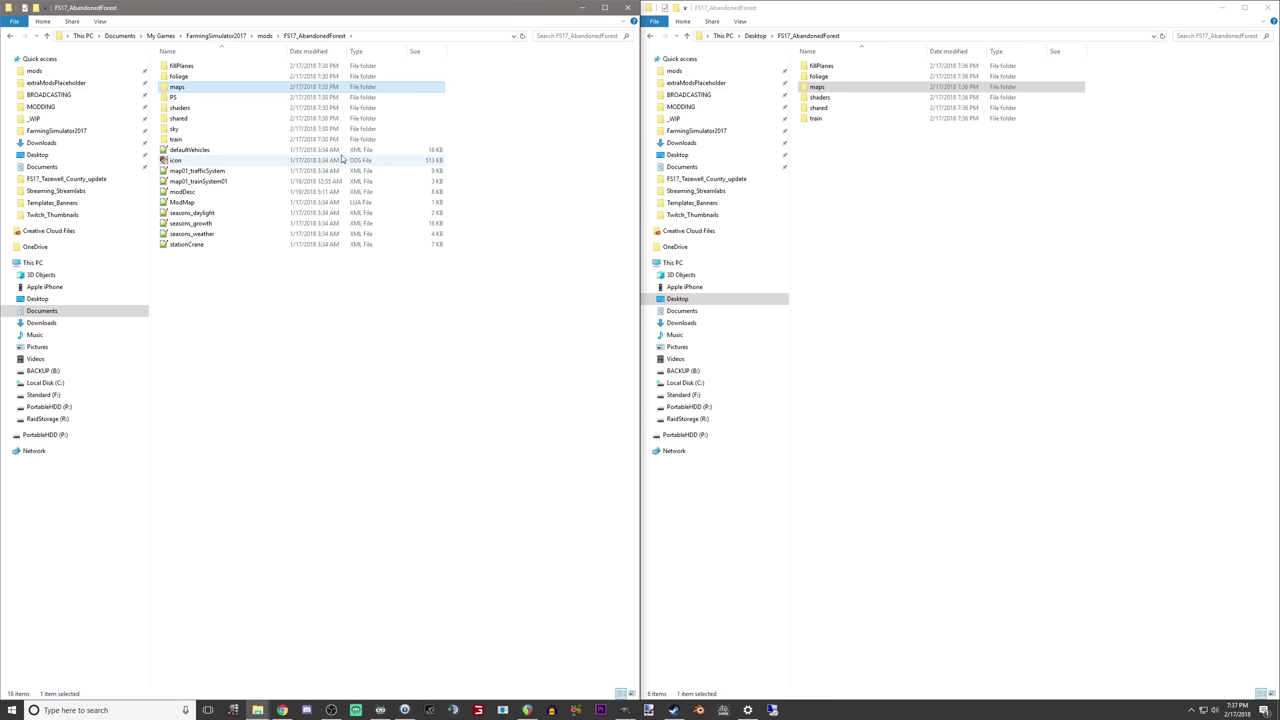
pyautogui.click(198, 97)
pyautogui.rightClick(202, 97)
pyautogui.click(222, 246)
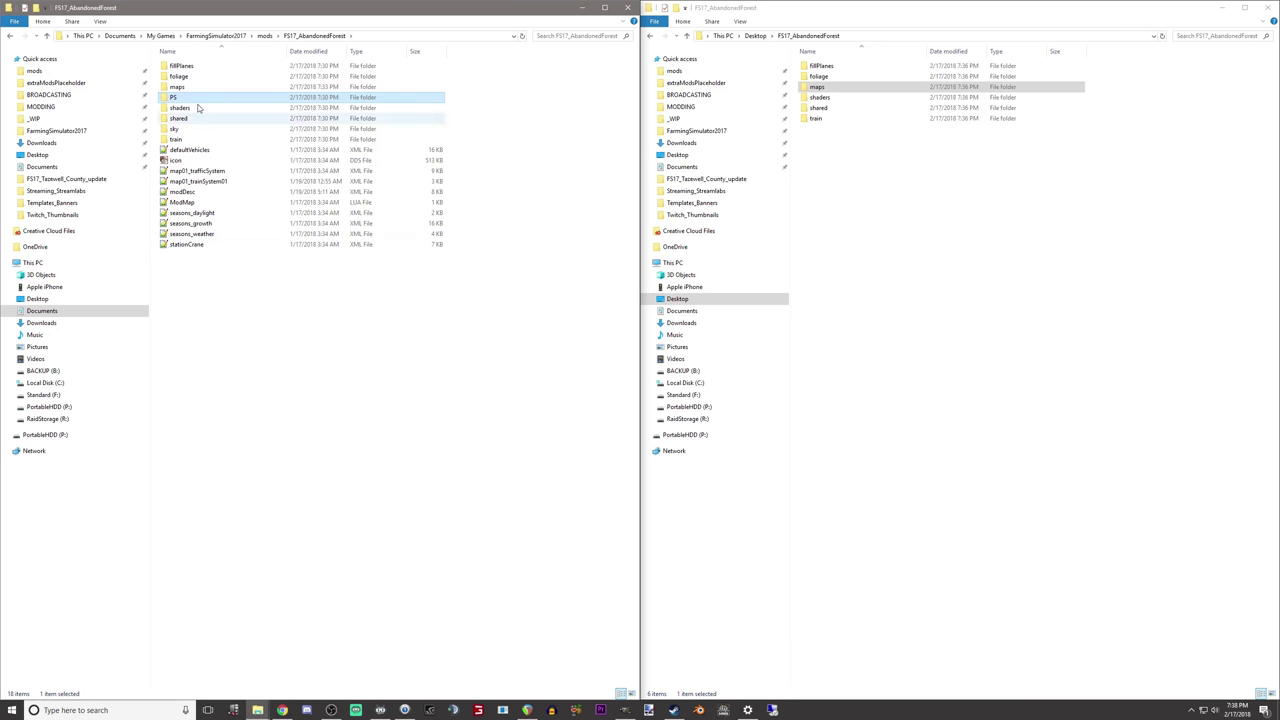
pyautogui.rightClick(897, 225)
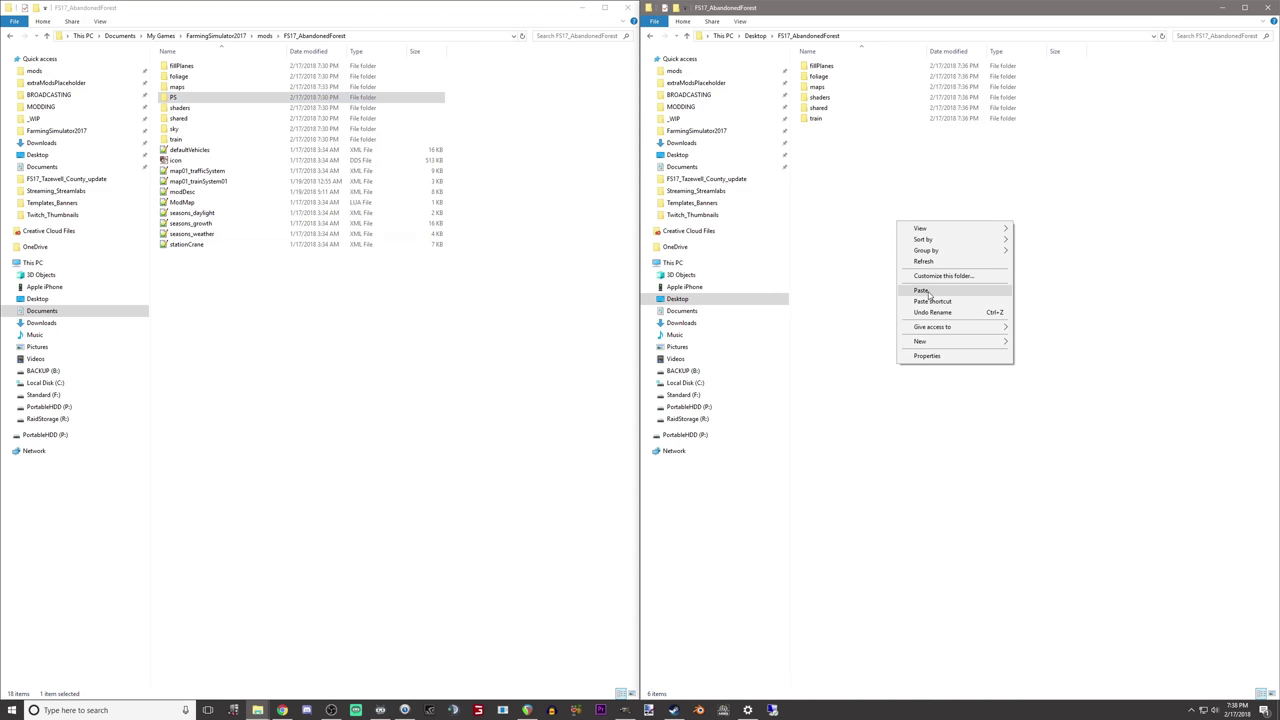
pyautogui.click(922, 290)
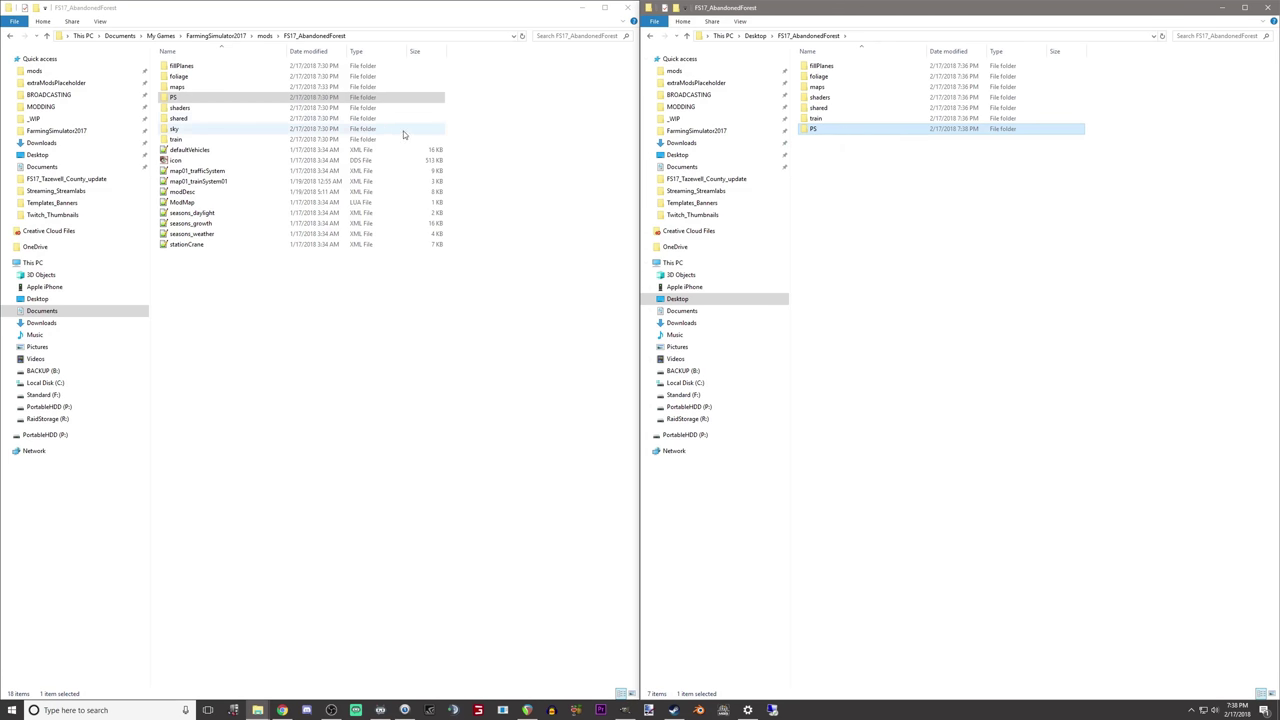
# Step: Examine the files in the original PS folder and compare the shaders folders of the original and desktop mods
pyautogui.doubleClick(240, 97)
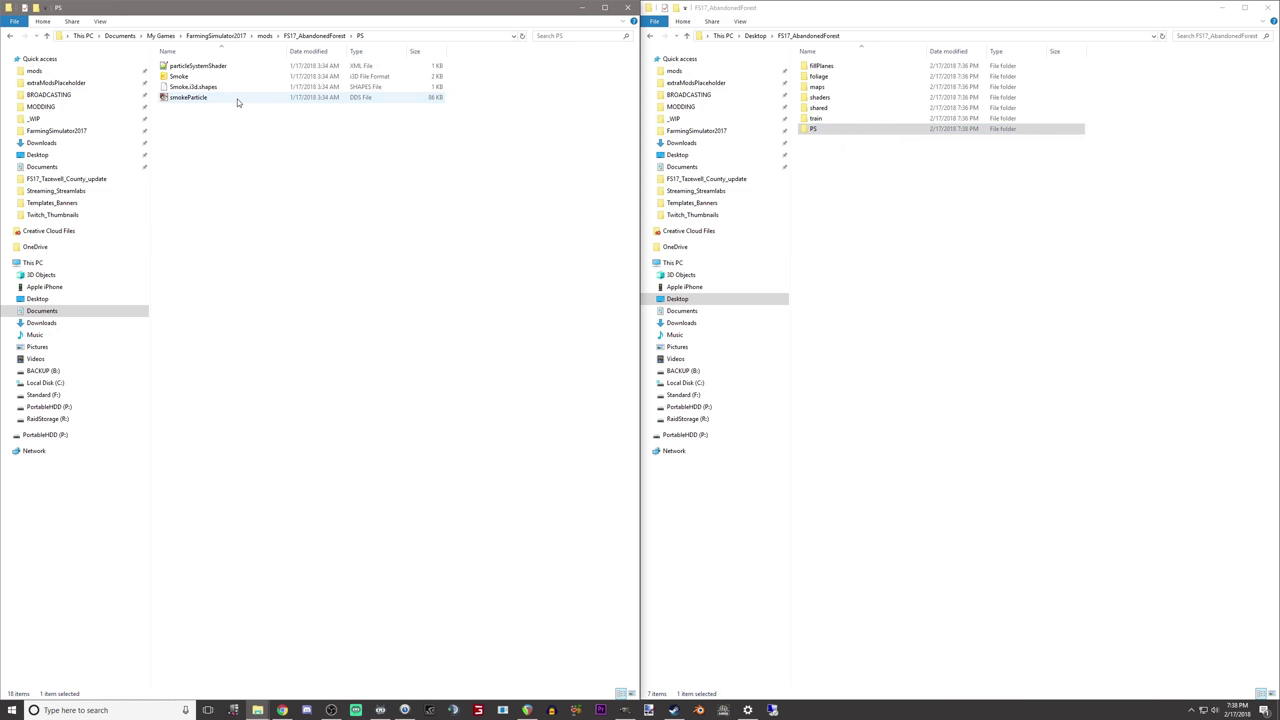
pyautogui.click(11, 37)
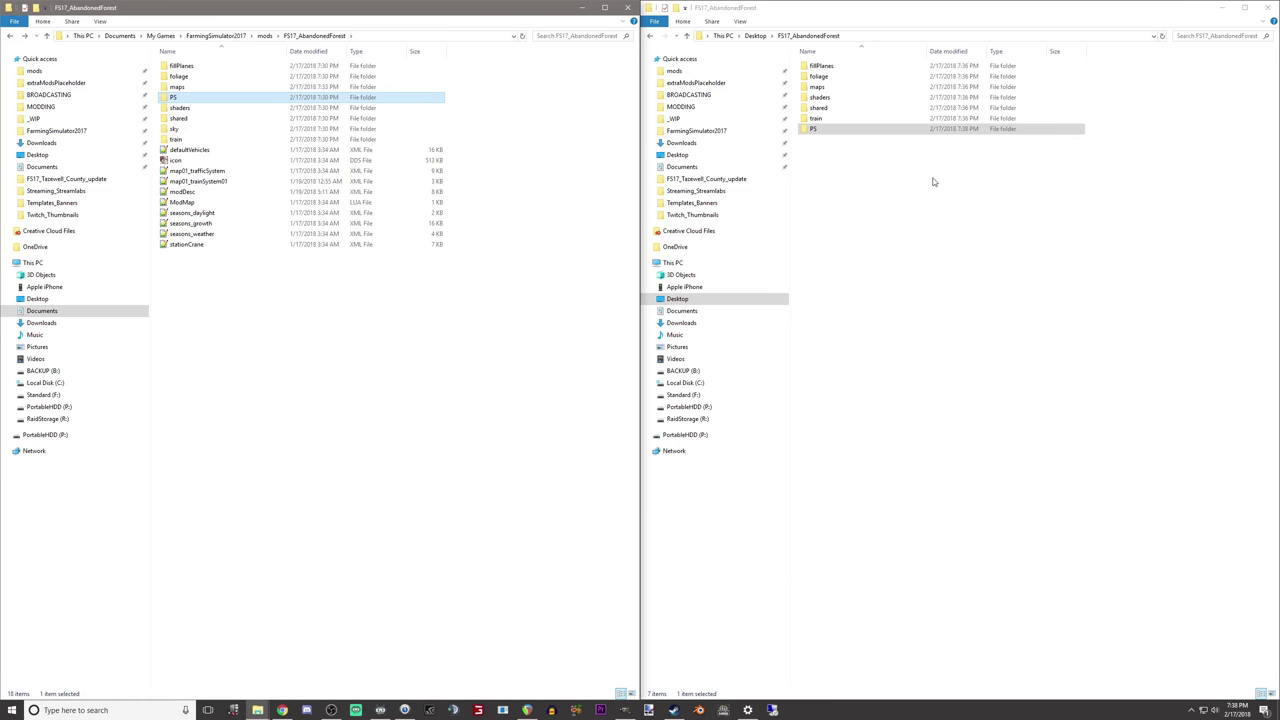
pyautogui.click(203, 108)
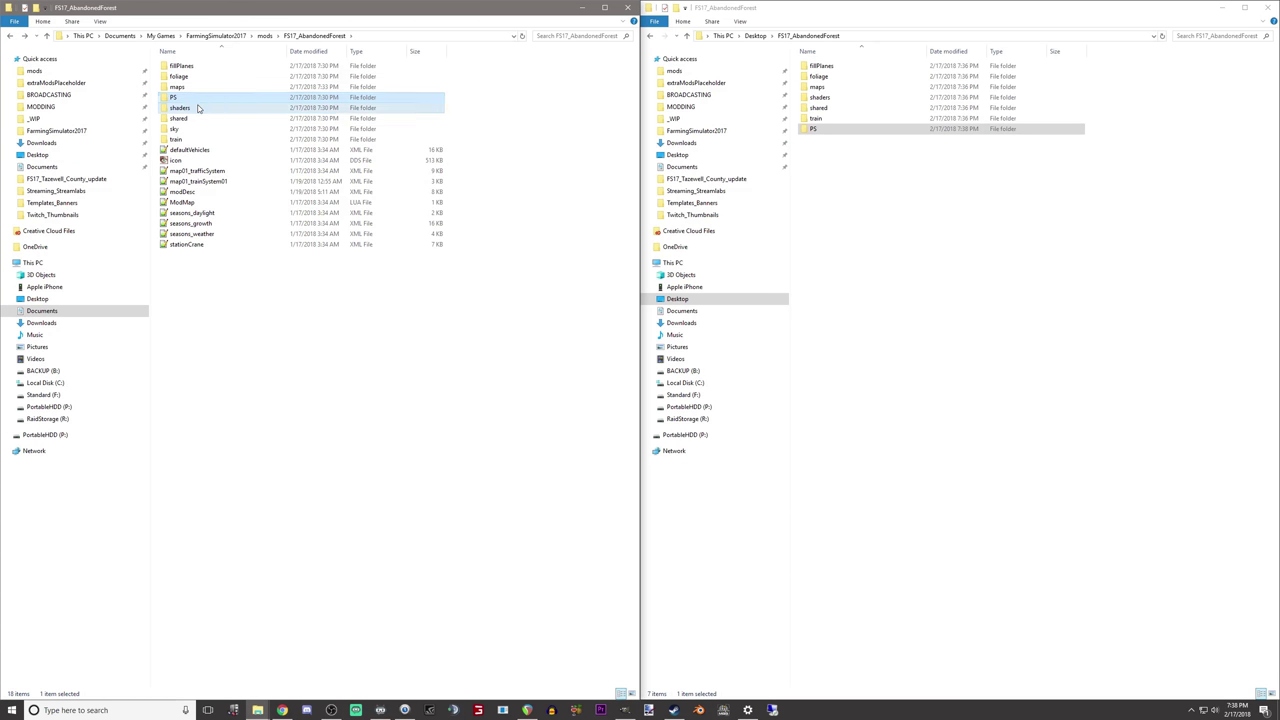
pyautogui.doubleClick(812, 99)
pyautogui.doubleClick(197, 120)
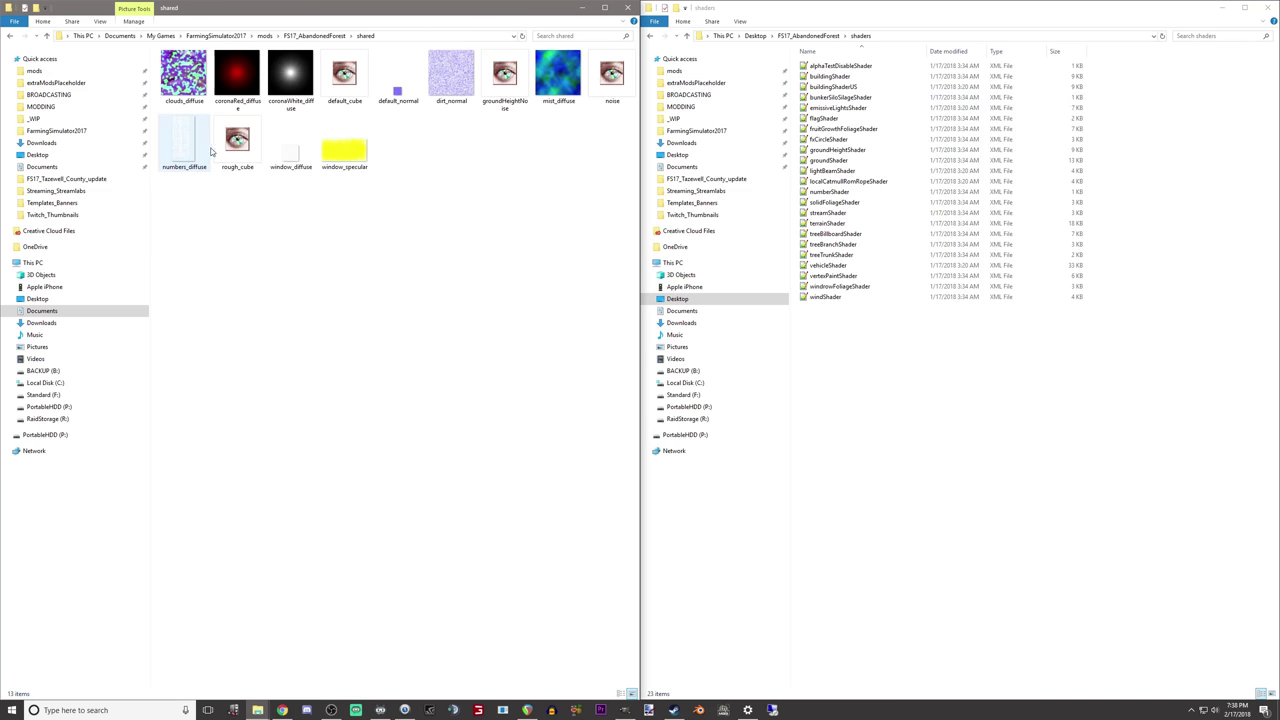
pyautogui.click(315, 35)
pyautogui.click(186, 111)
pyautogui.doubleClick(186, 110)
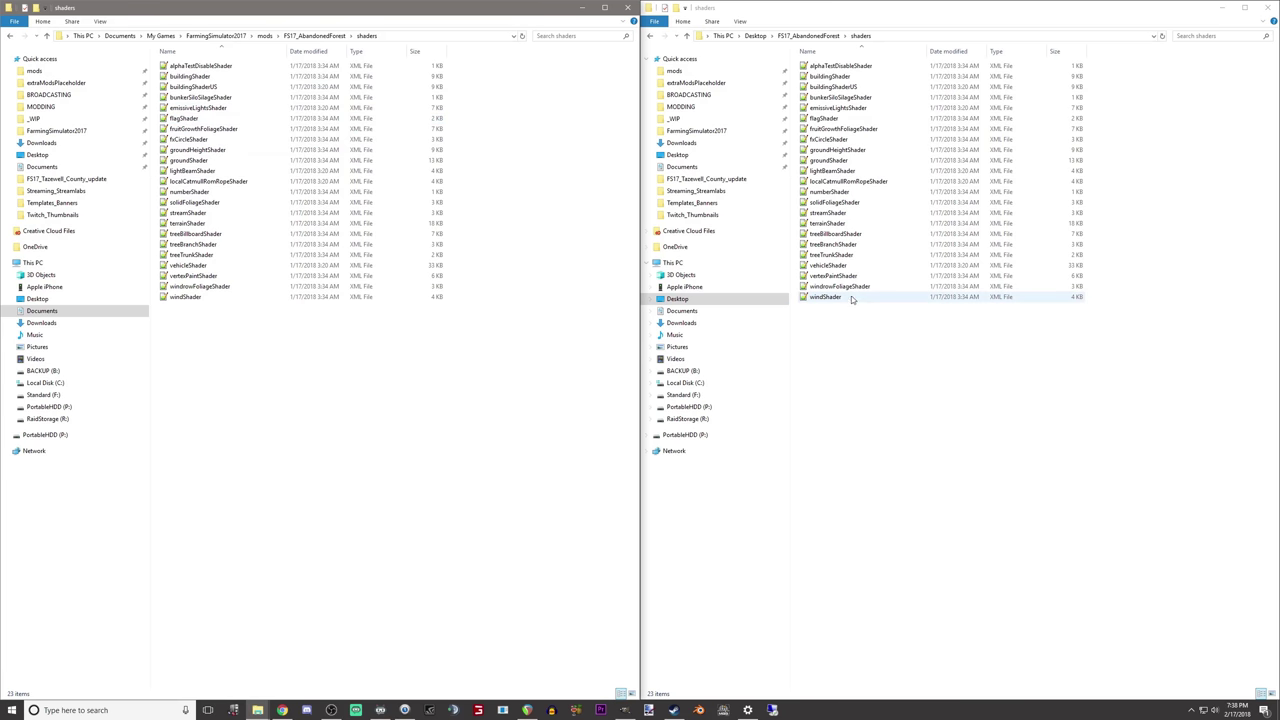
pyautogui.click(315, 36)
pyautogui.click(824, 37)
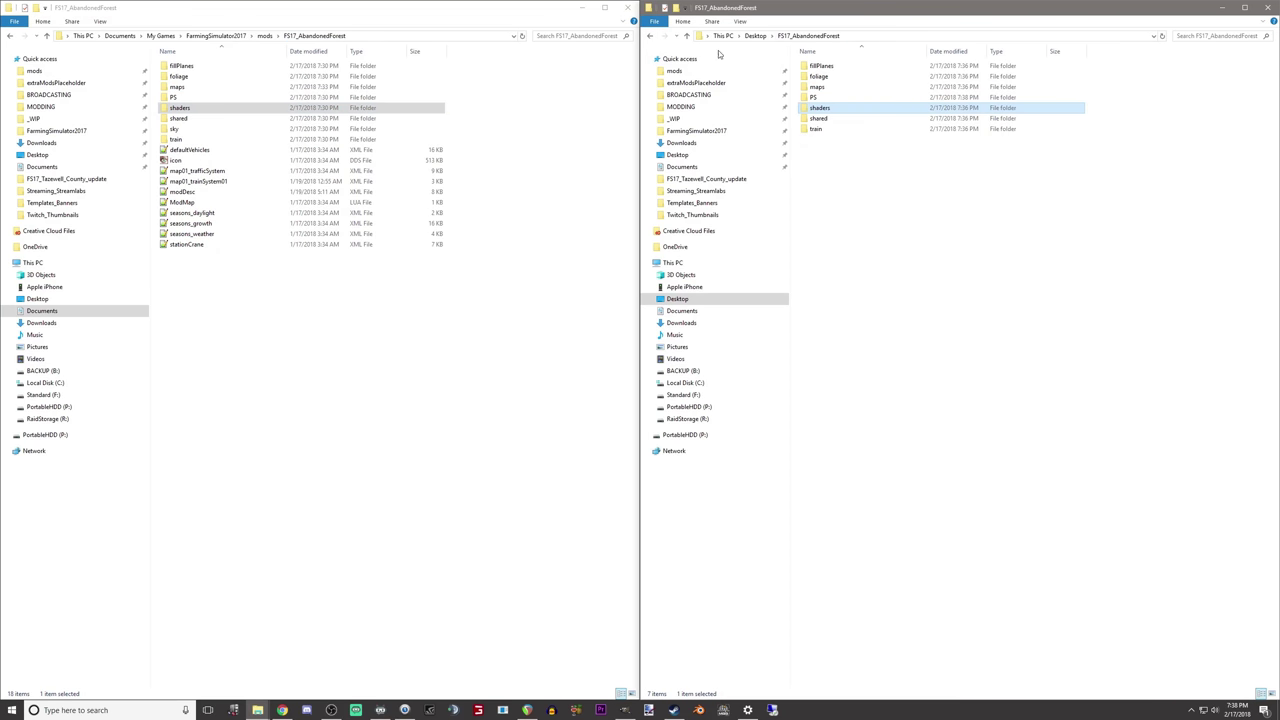
# Step: Compare the contents of the shared folders in the original and desktop FS17_AbandonedForest folders
pyautogui.doubleClick(201, 119)
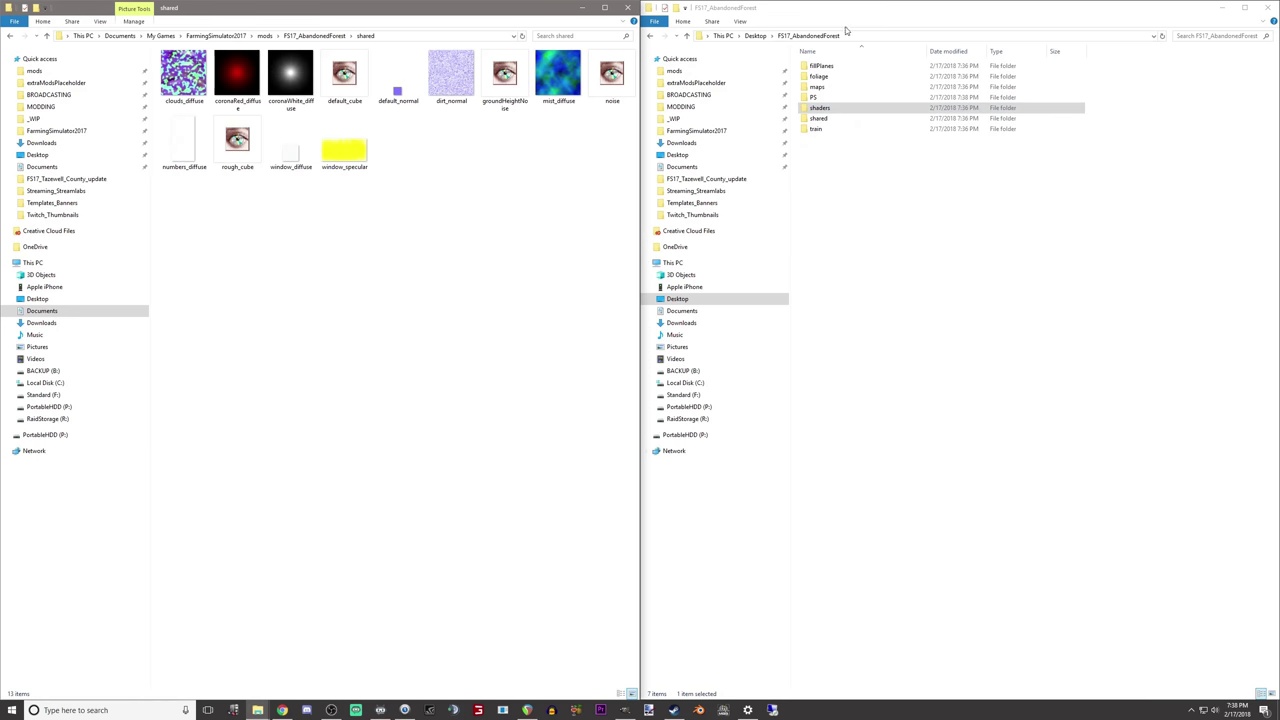
pyautogui.doubleClick(818, 118)
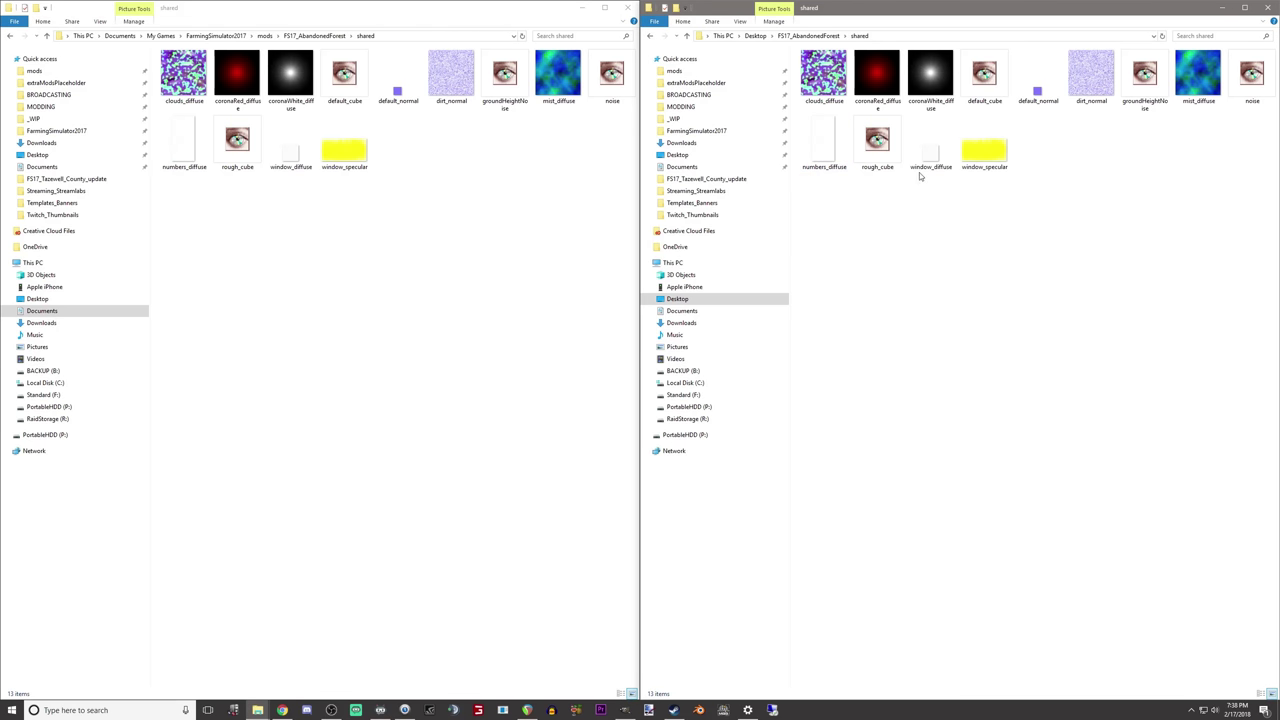
pyautogui.click(824, 37)
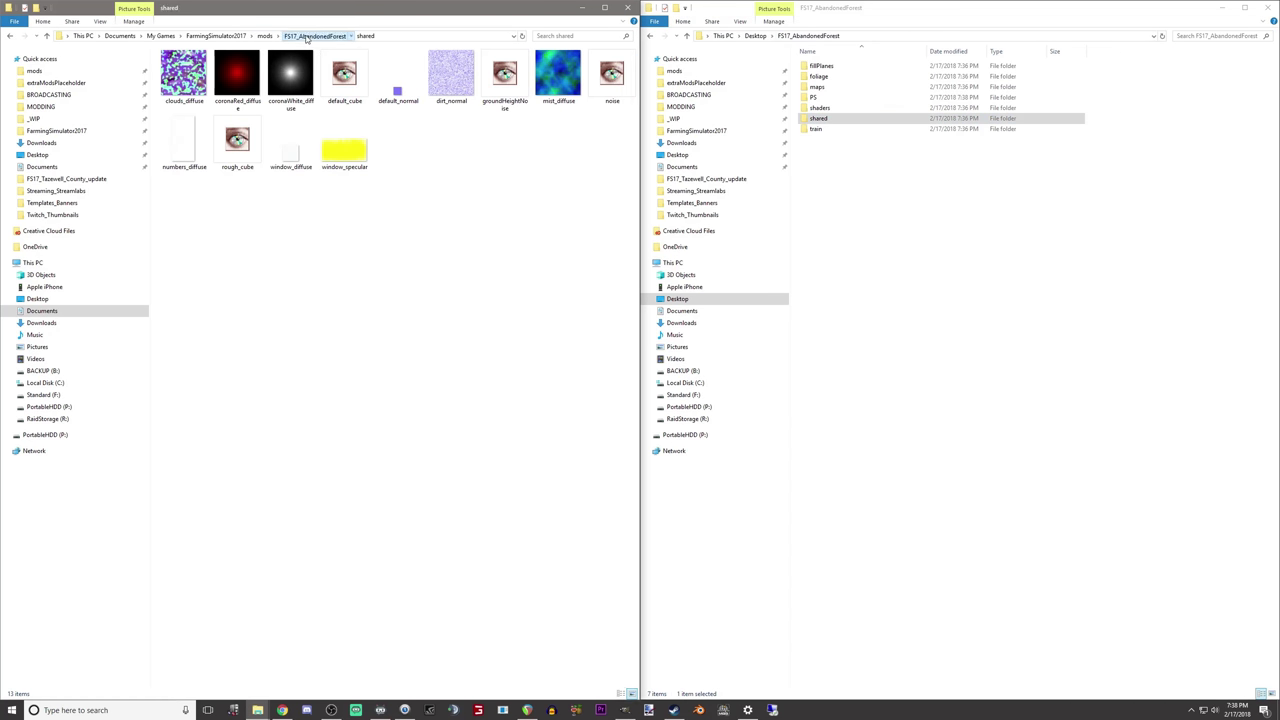
pyautogui.click(314, 35)
# Step: Examine the files in the original sky folder and locate the map01 i3D file in the original maps folder
pyautogui.click(185, 131)
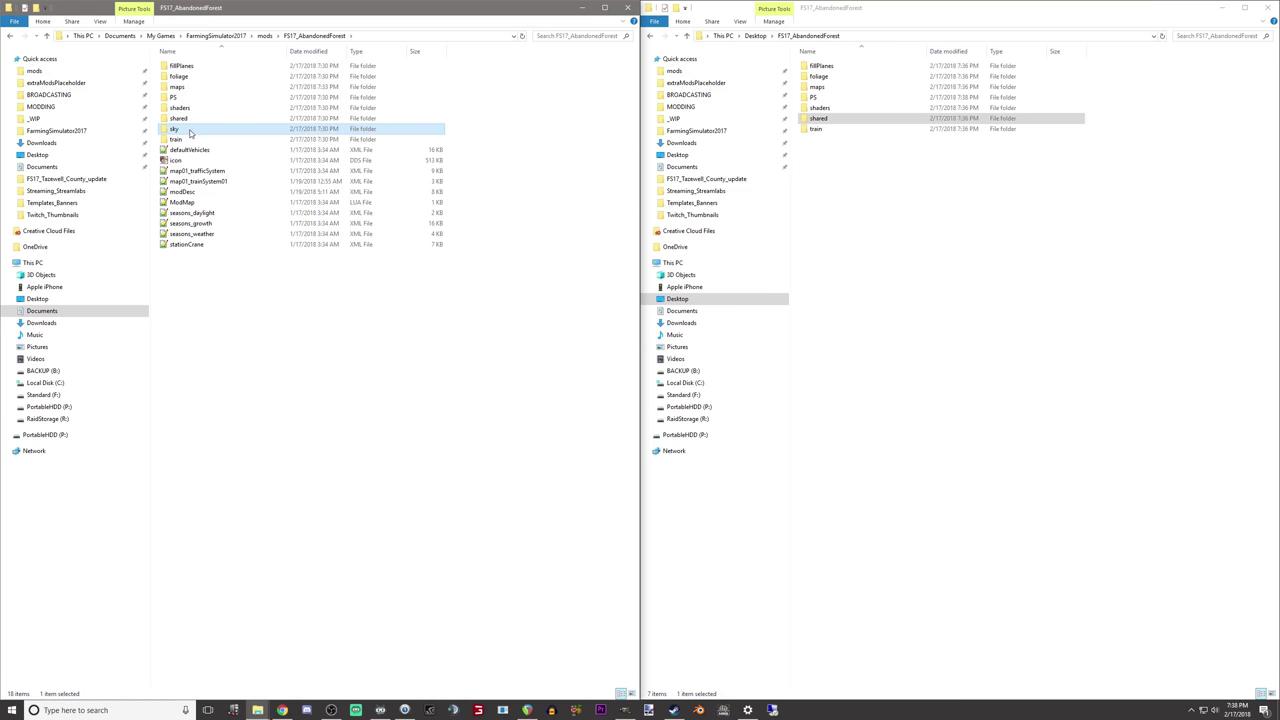
pyautogui.rightClick(196, 131)
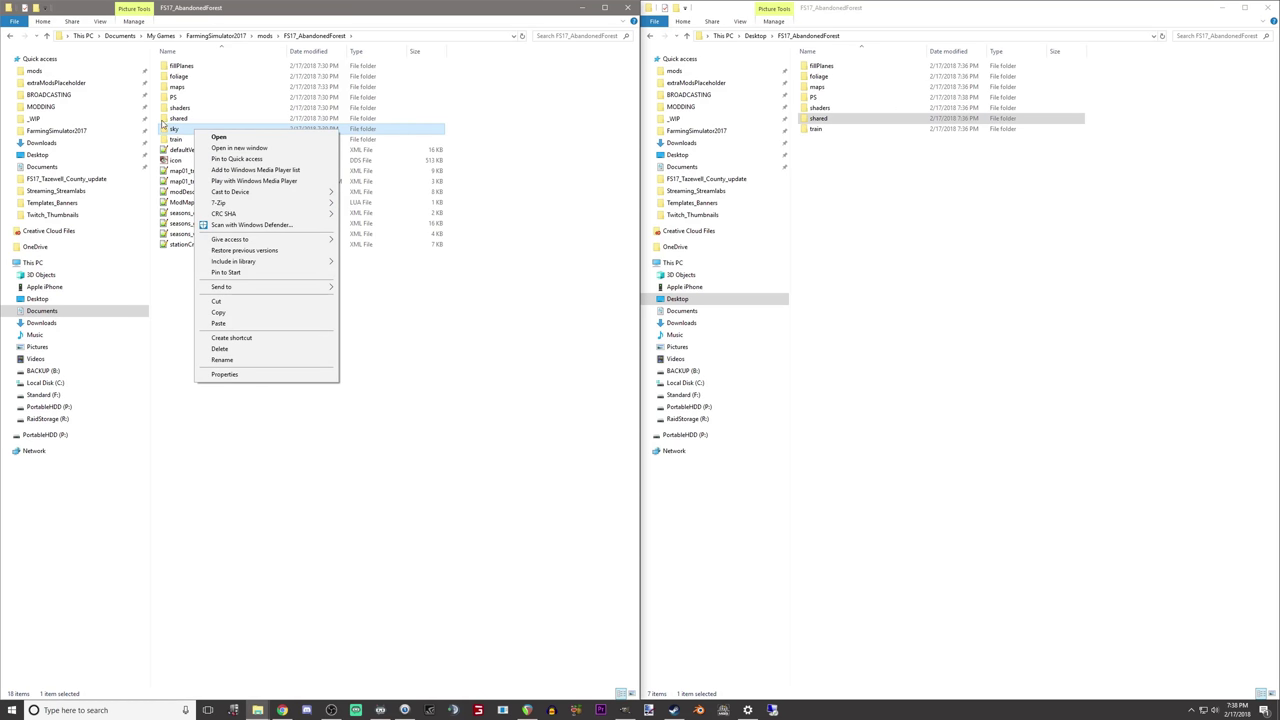
pyautogui.doubleClick(174, 131)
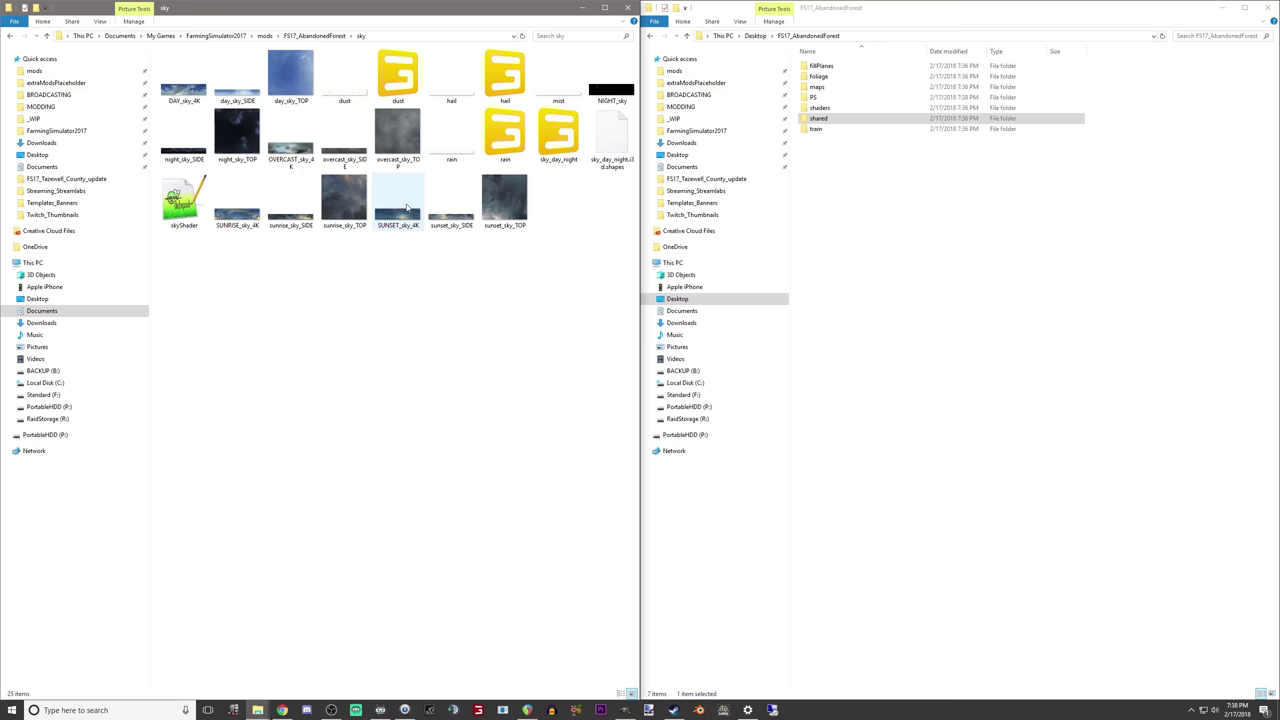
pyautogui.click(11, 36)
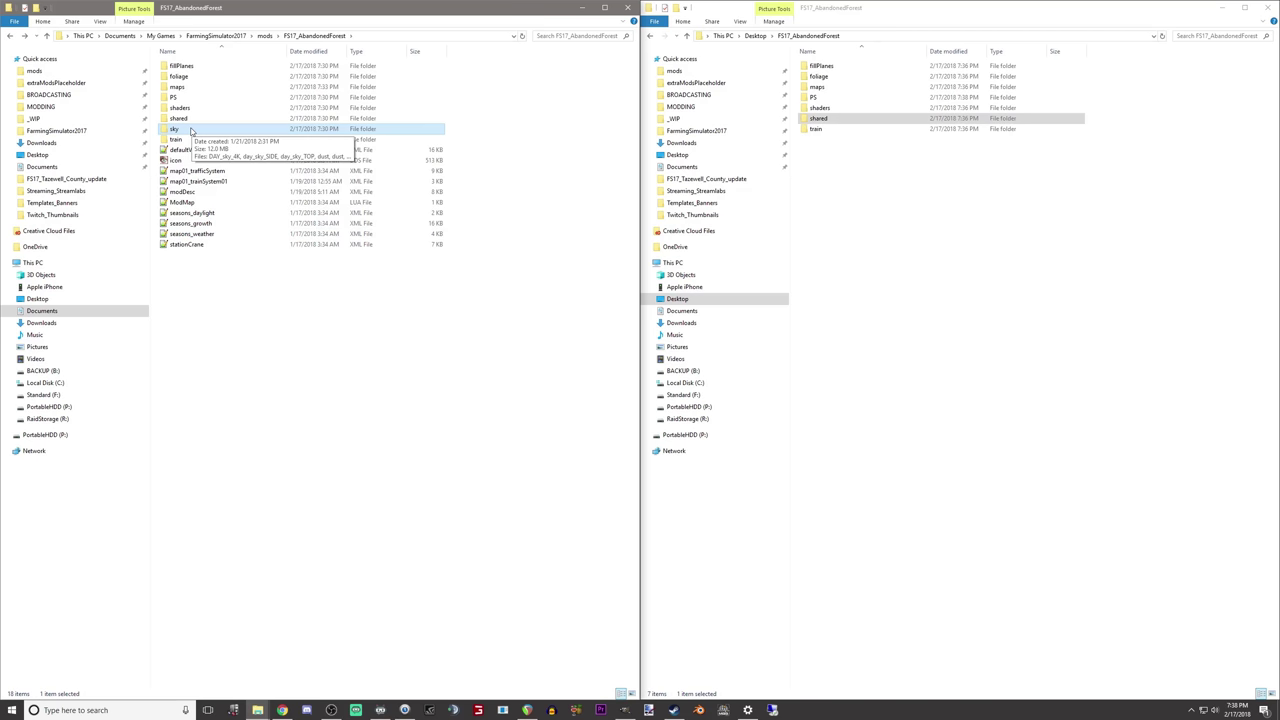
pyautogui.doubleClick(178, 86)
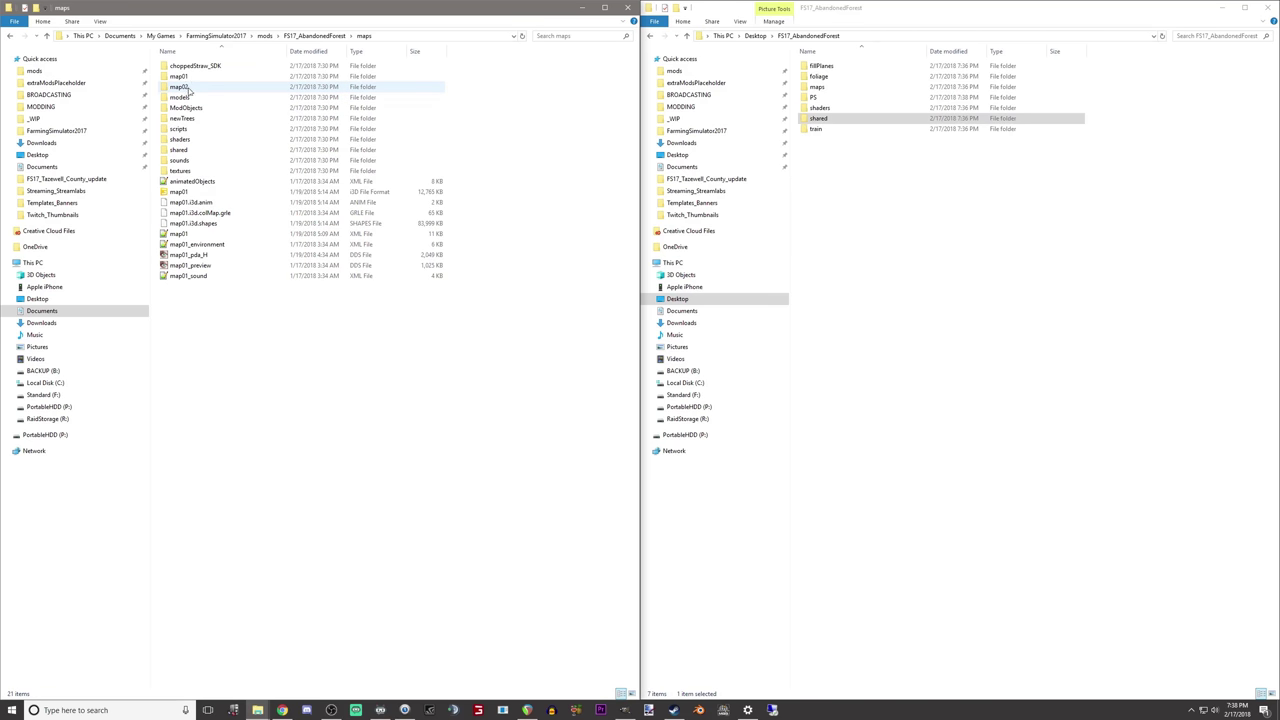
pyautogui.click(194, 192)
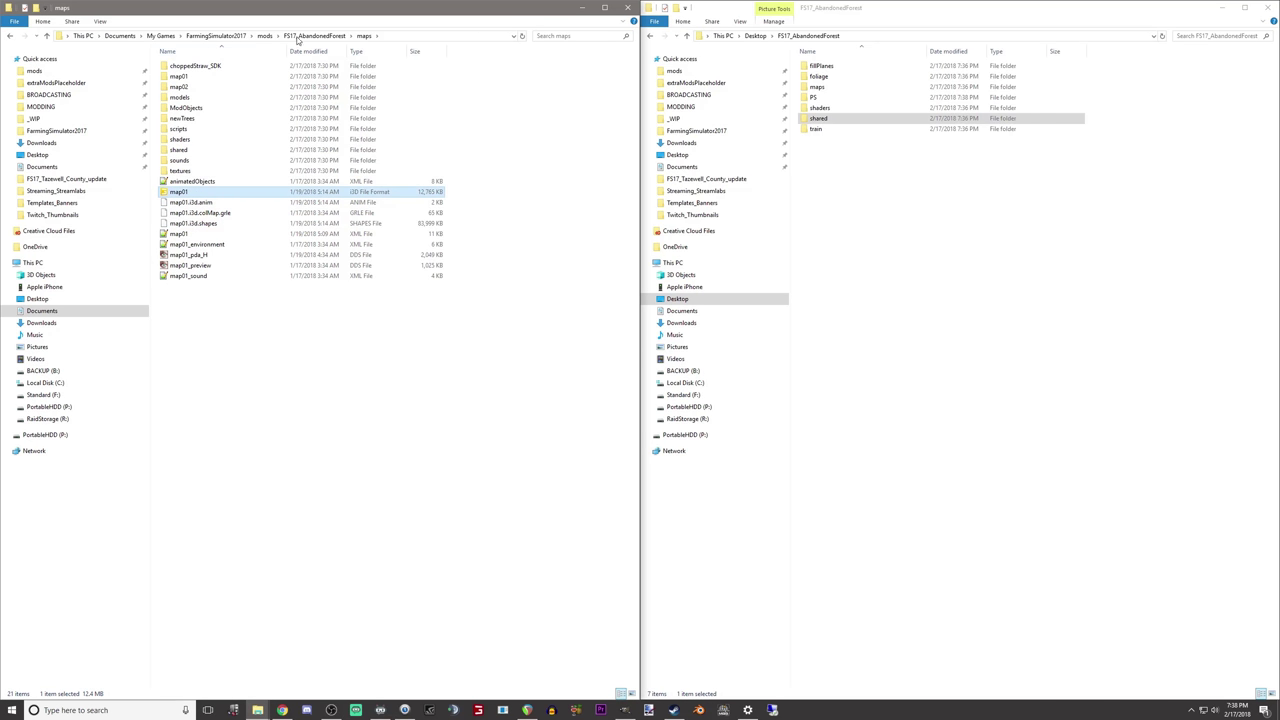
pyautogui.click(297, 37)
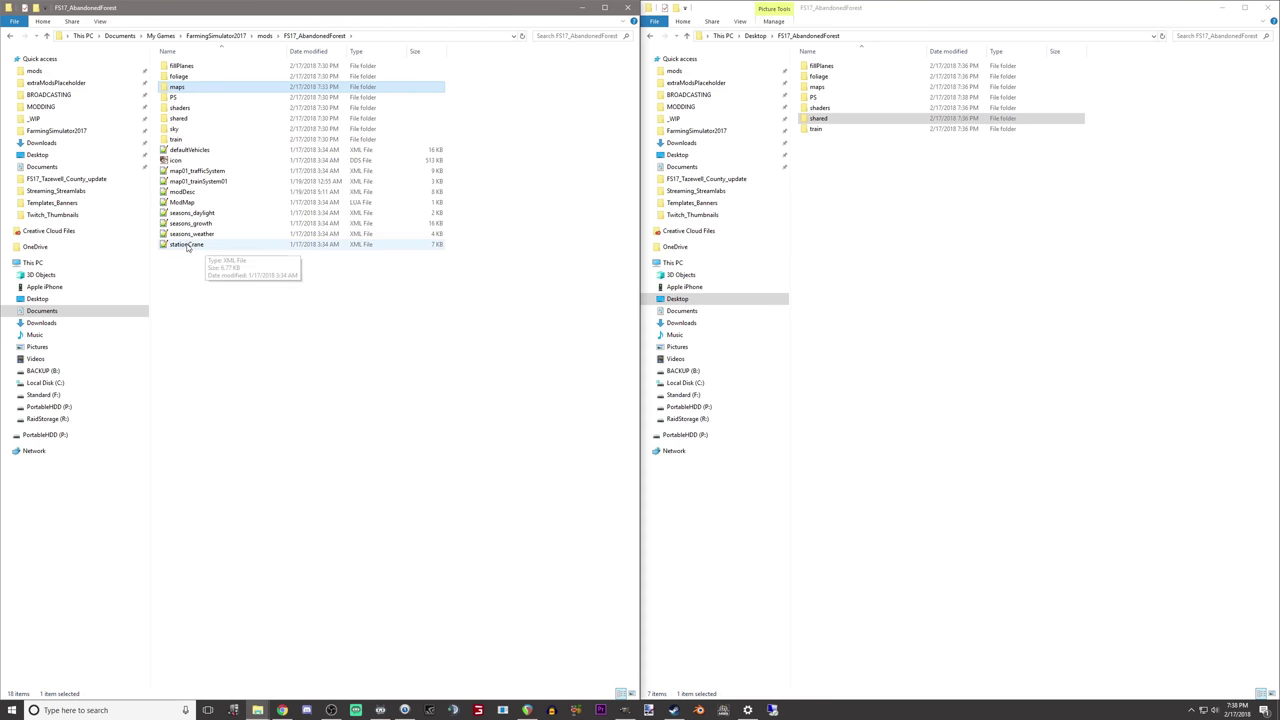
# Step: Copy the sky folder from the original mod folder into the desktop FS17_AbandonedForest folder
pyautogui.click(196, 98)
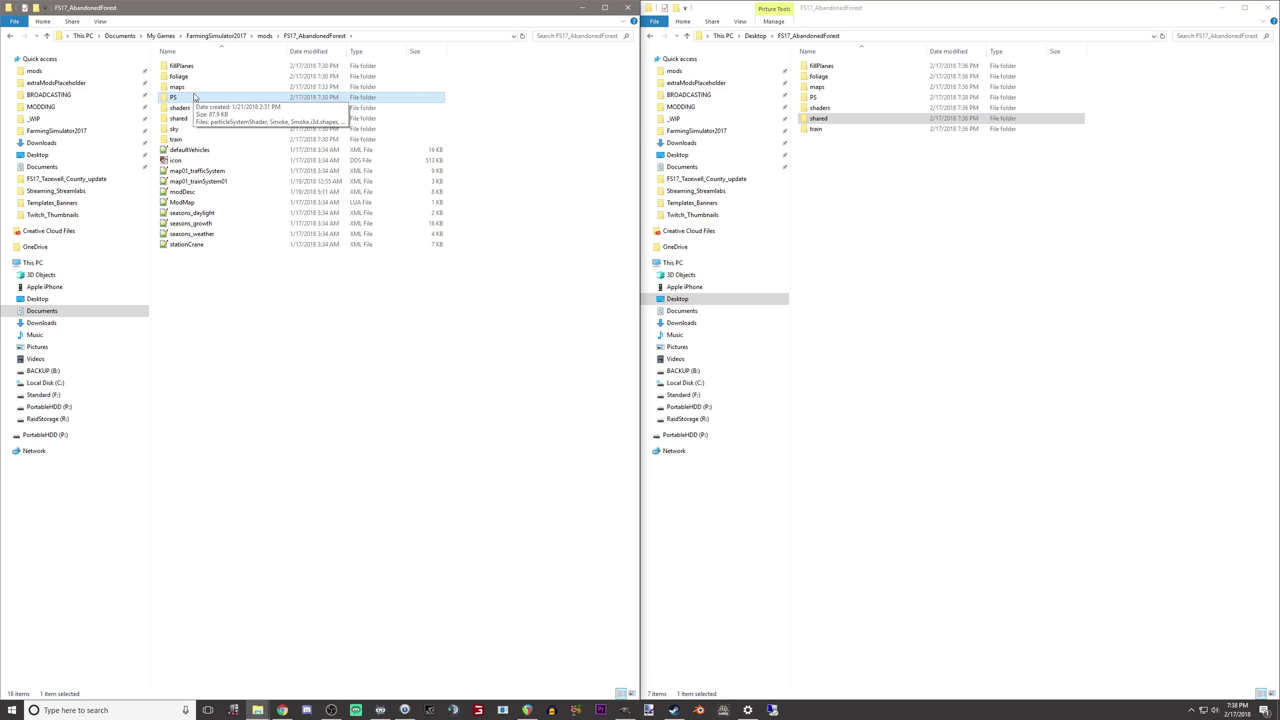
pyautogui.rightClick(195, 130)
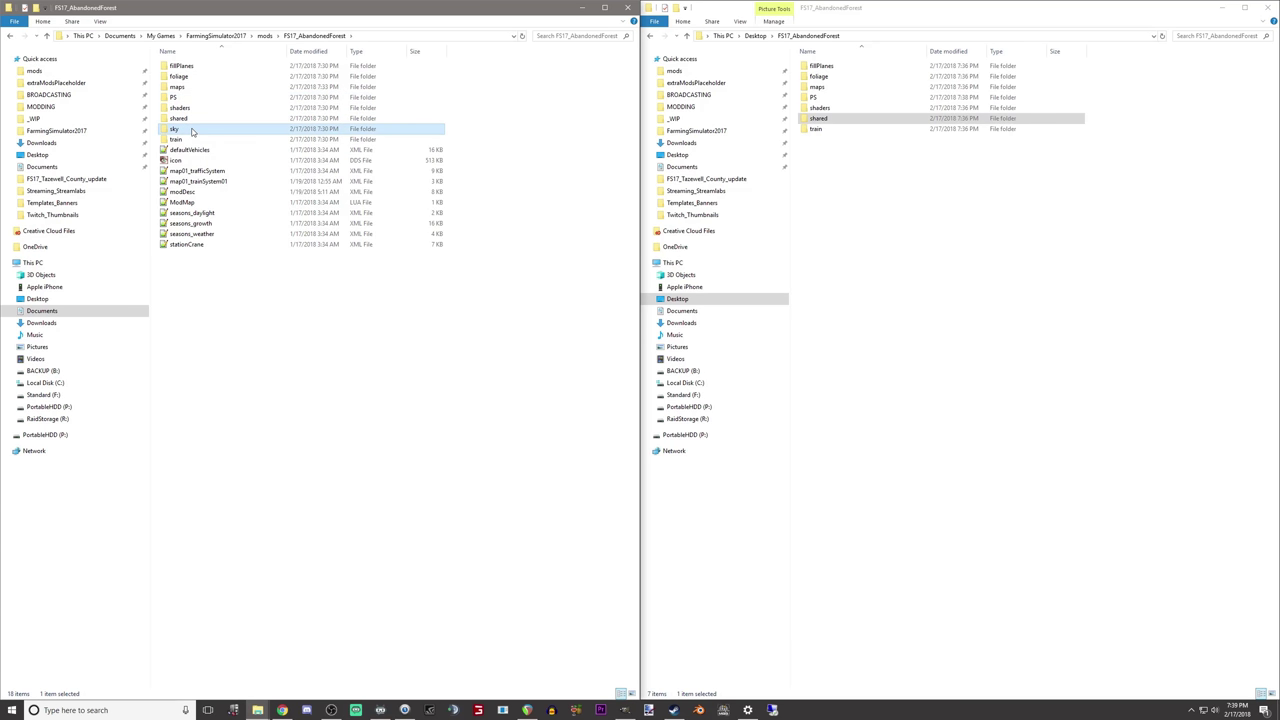
pyautogui.click(232, 311)
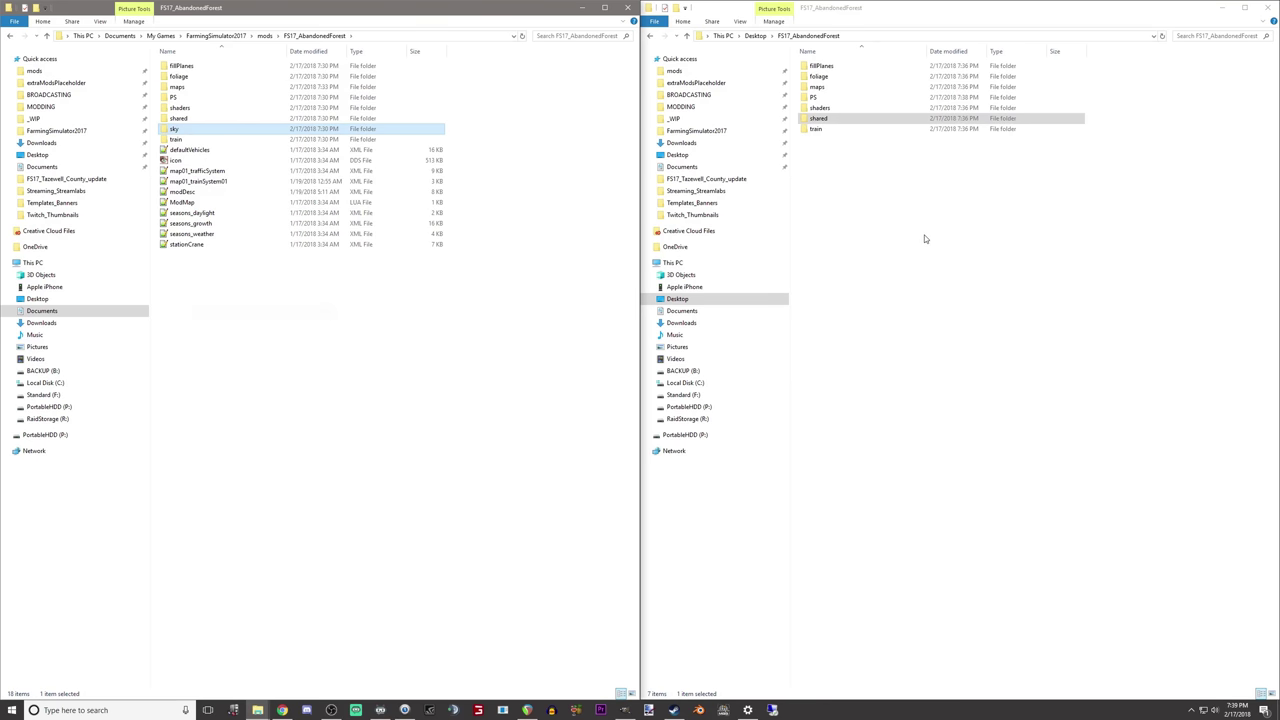
pyautogui.rightClick(920, 235)
pyautogui.click(943, 301)
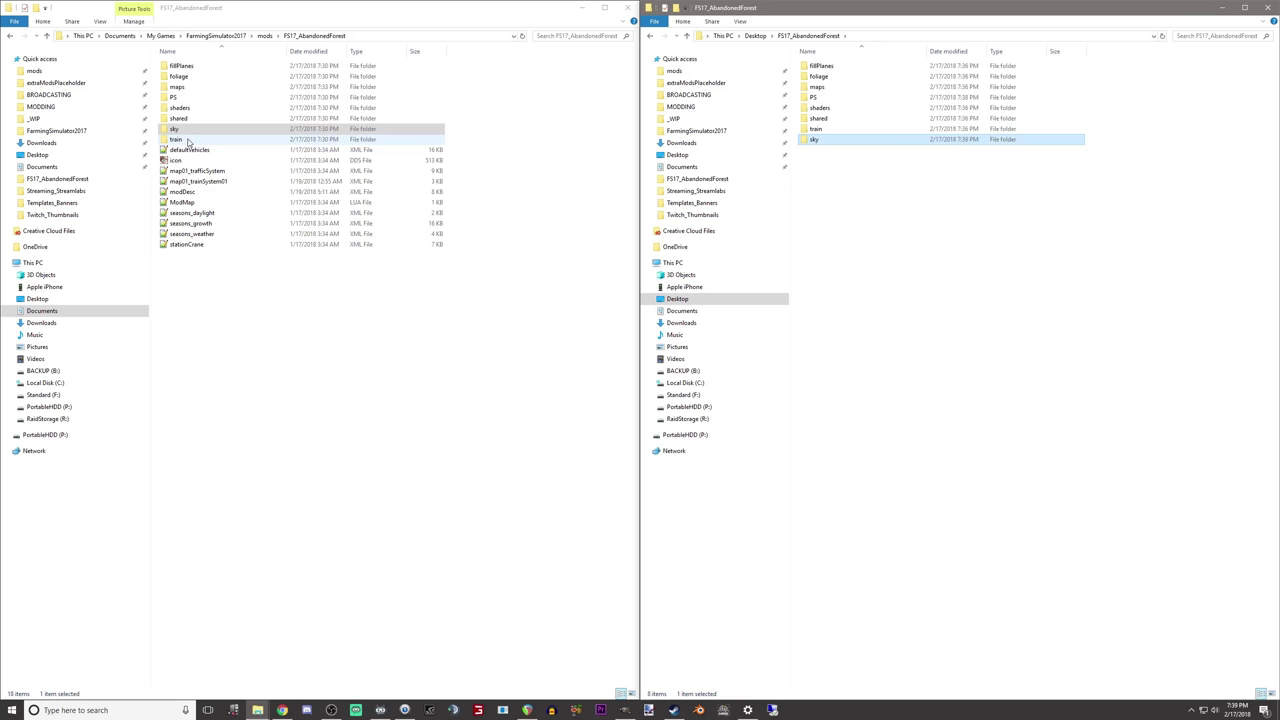
# Step: Copy all loose root files, from defaultVehicles through stationCrane, from the original mod folder into the desktop FS17_AbandonedForest folder
pyautogui.moveTo(238, 314); pyautogui.dragTo(192, 148)
pyautogui.rightClick(216, 180)
pyautogui.click(275, 290)
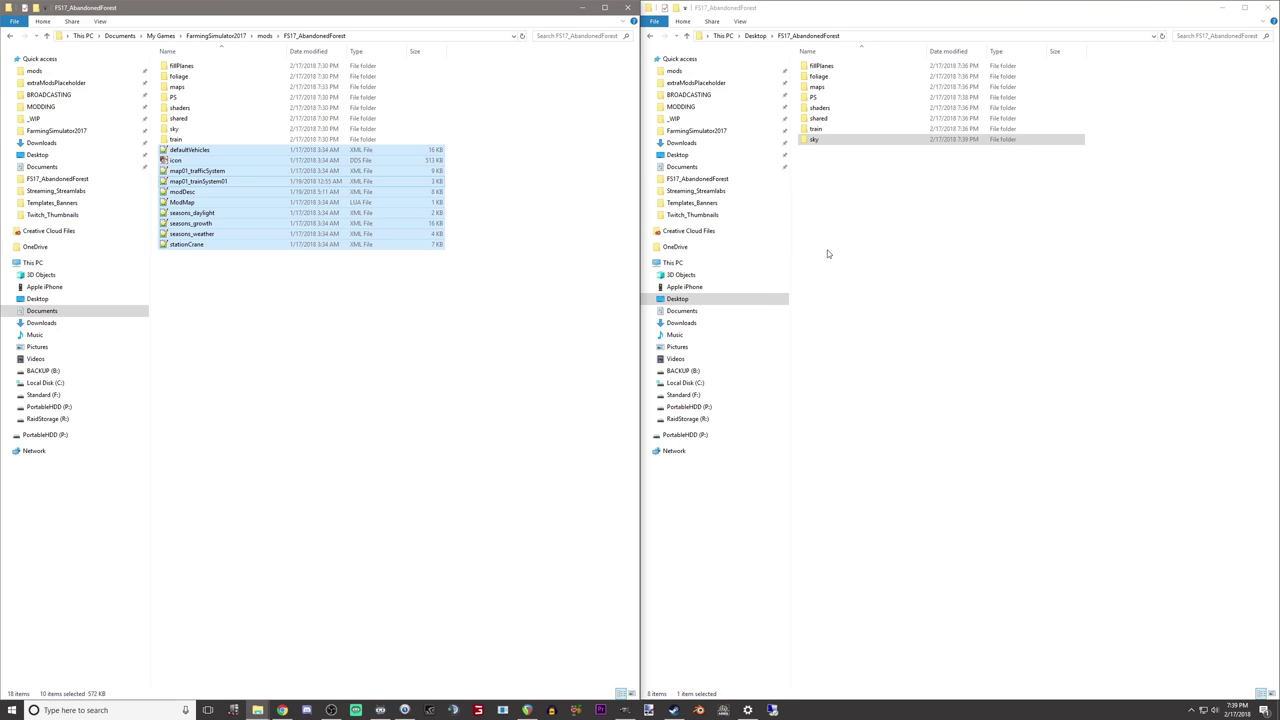
pyautogui.rightClick(881, 238)
pyautogui.click(904, 308)
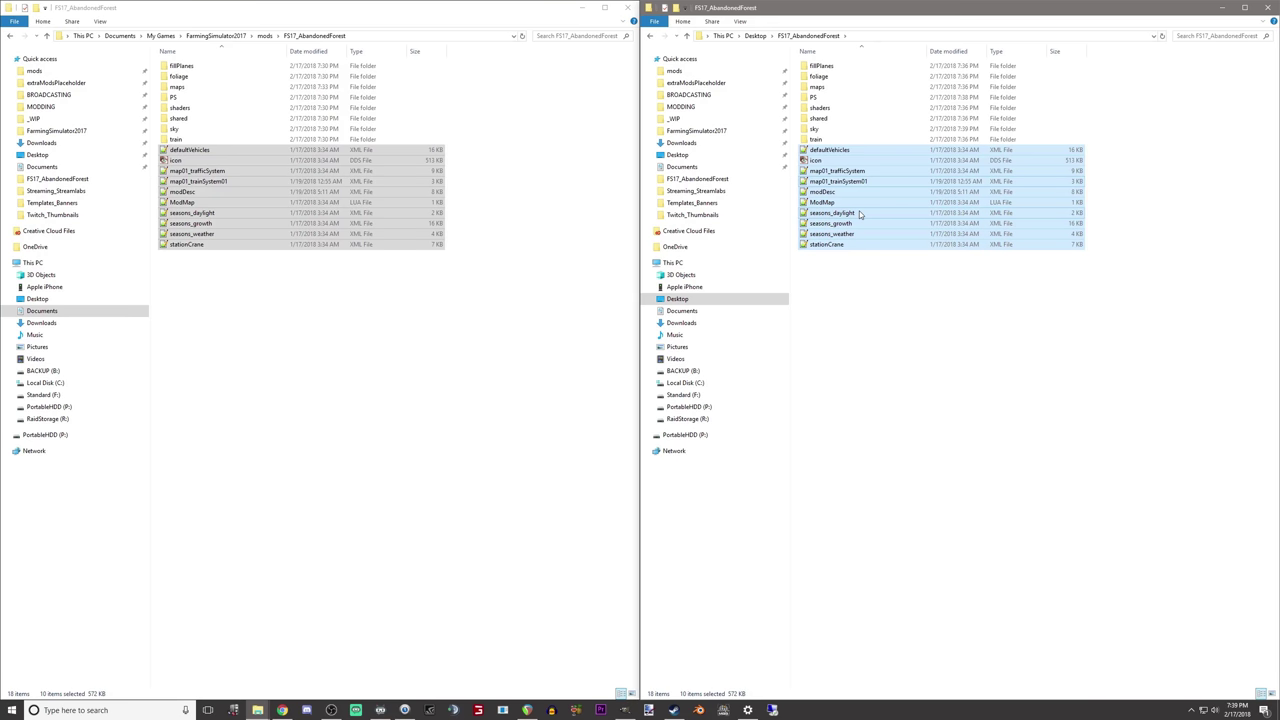
pyautogui.click(859, 212)
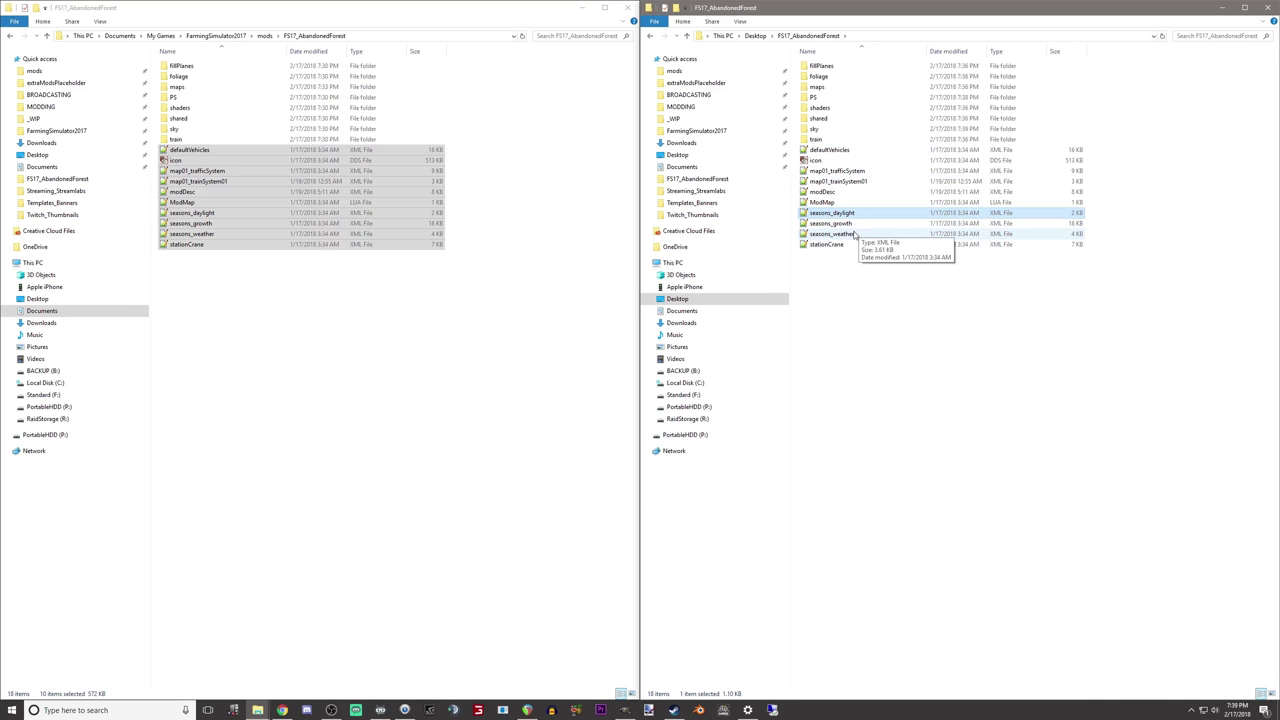
pyautogui.keyDown('shift'); pyautogui.click(855, 234); pyautogui.keyUp('shift')
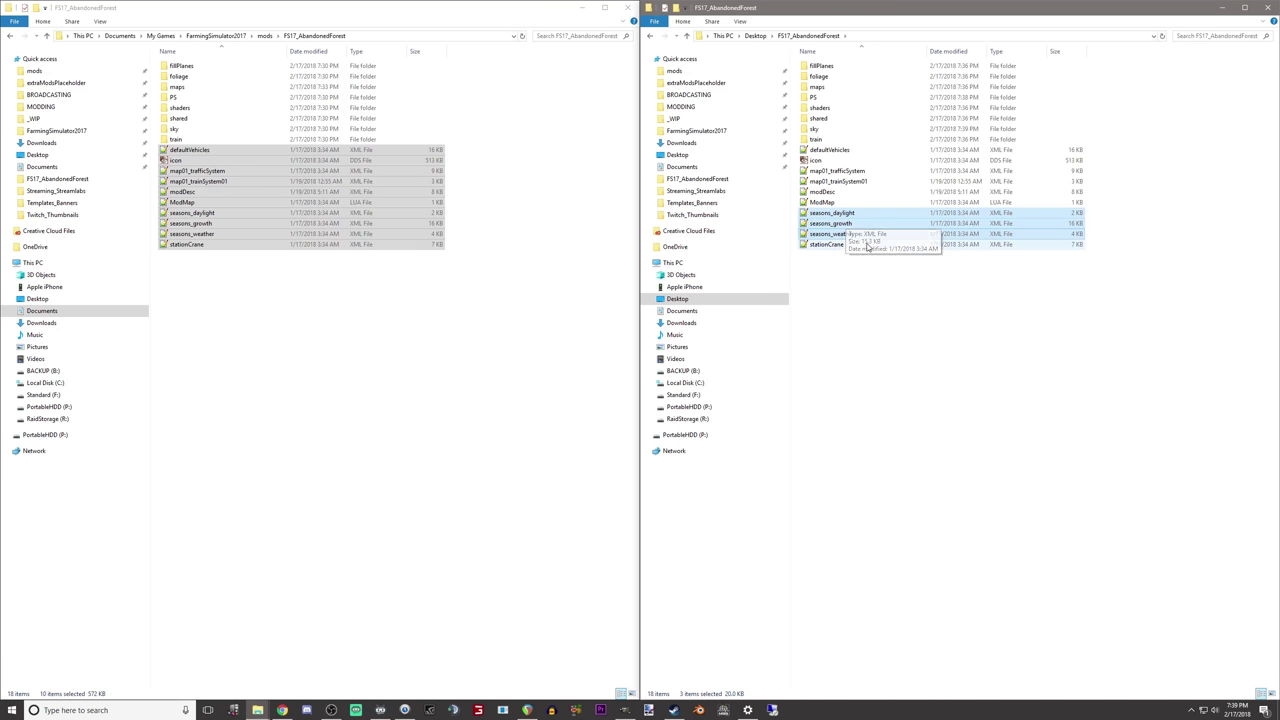
pyautogui.click(858, 215)
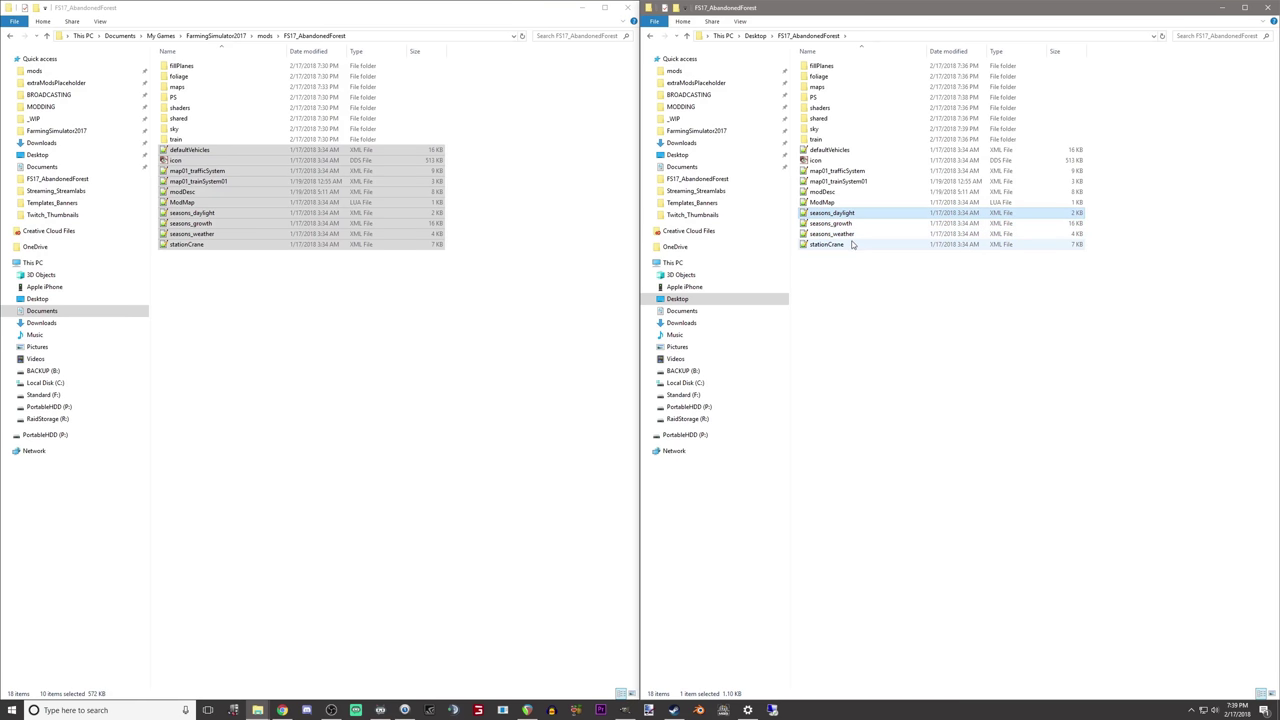
pyautogui.click(849, 234)
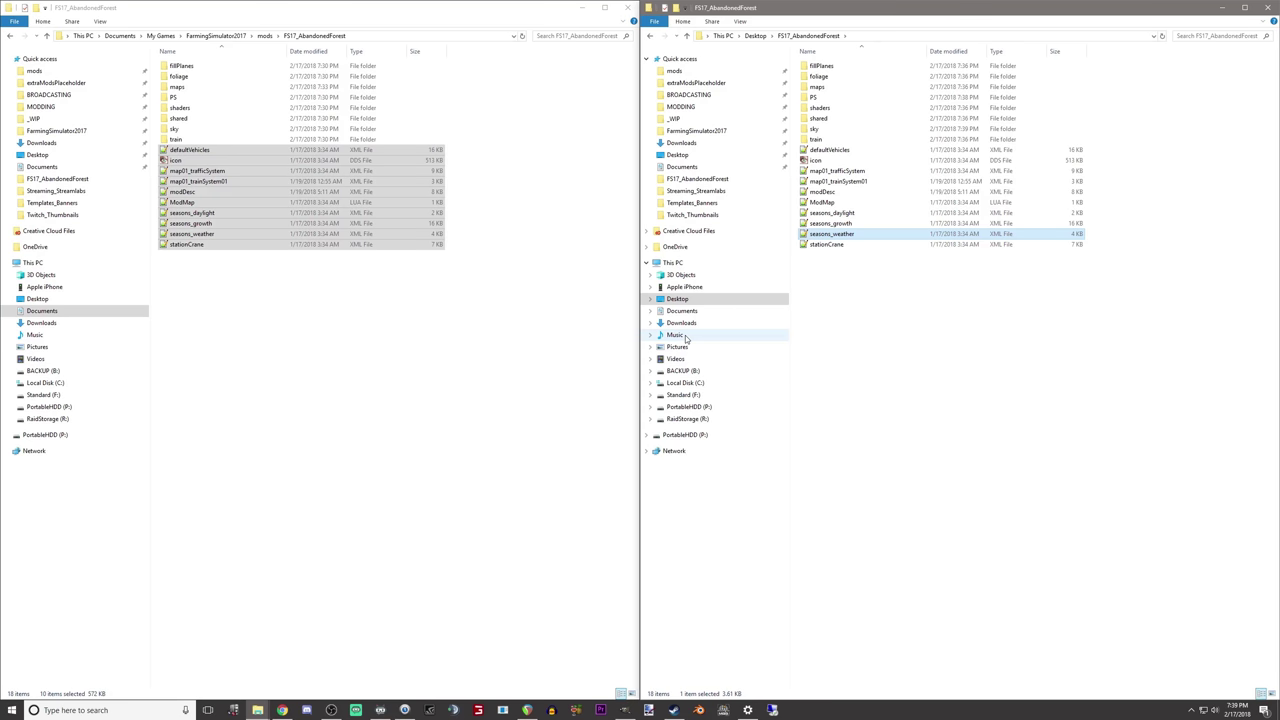
# Step: Copy the addChoppedStraw file from the original maps\choppedStraw_SDK folder into the desktop mod's matching choppedStraw_SDK folder
pyautogui.click(911, 340)
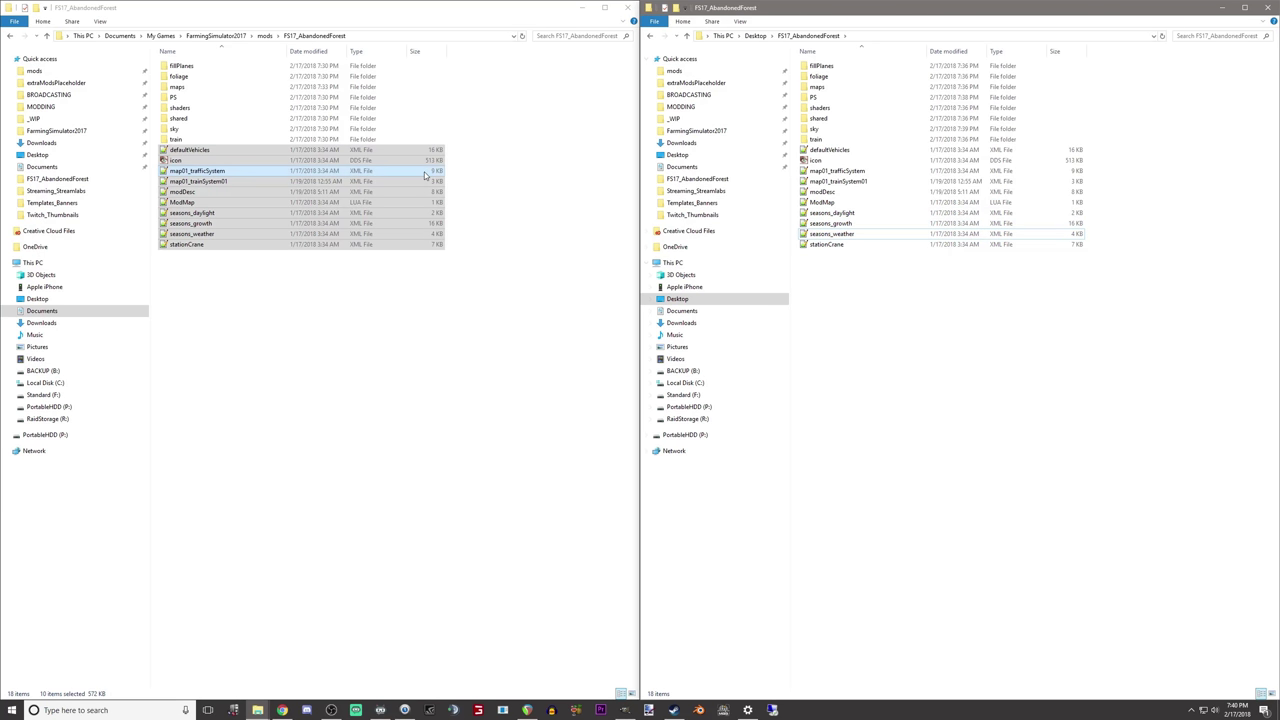
pyautogui.doubleClick(176, 87)
pyautogui.doubleClick(818, 87)
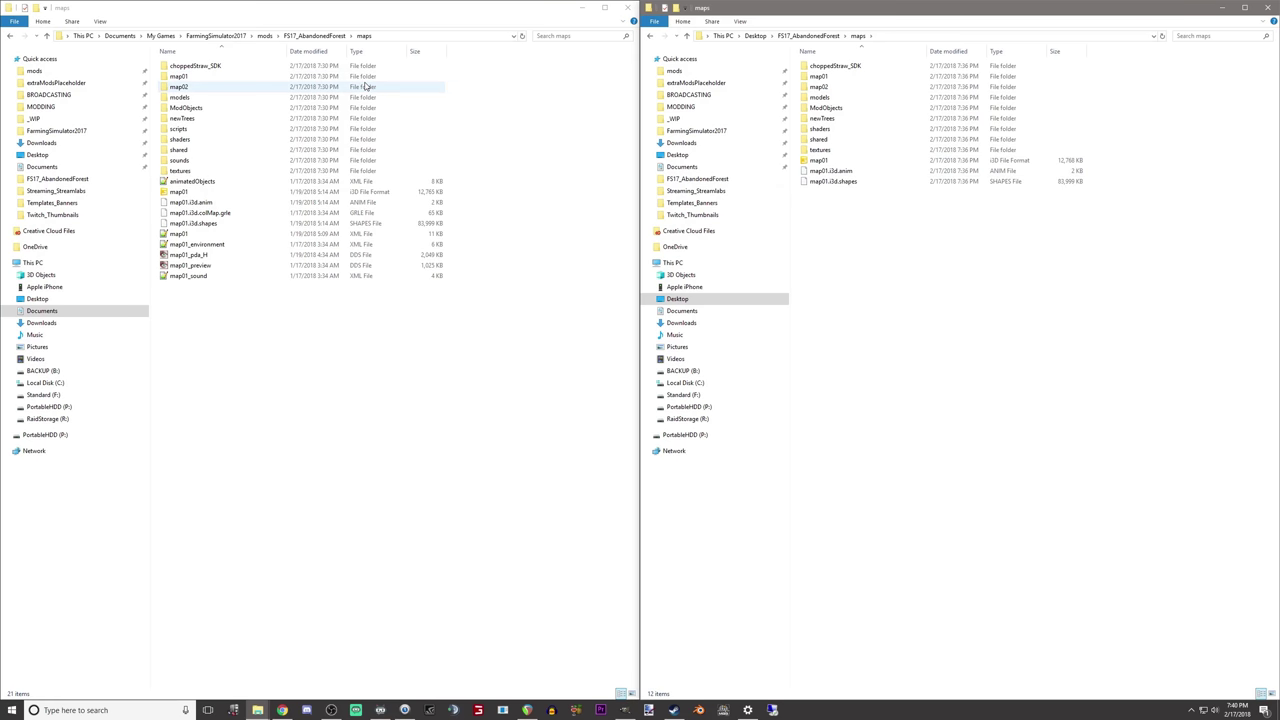
pyautogui.doubleClick(231, 67)
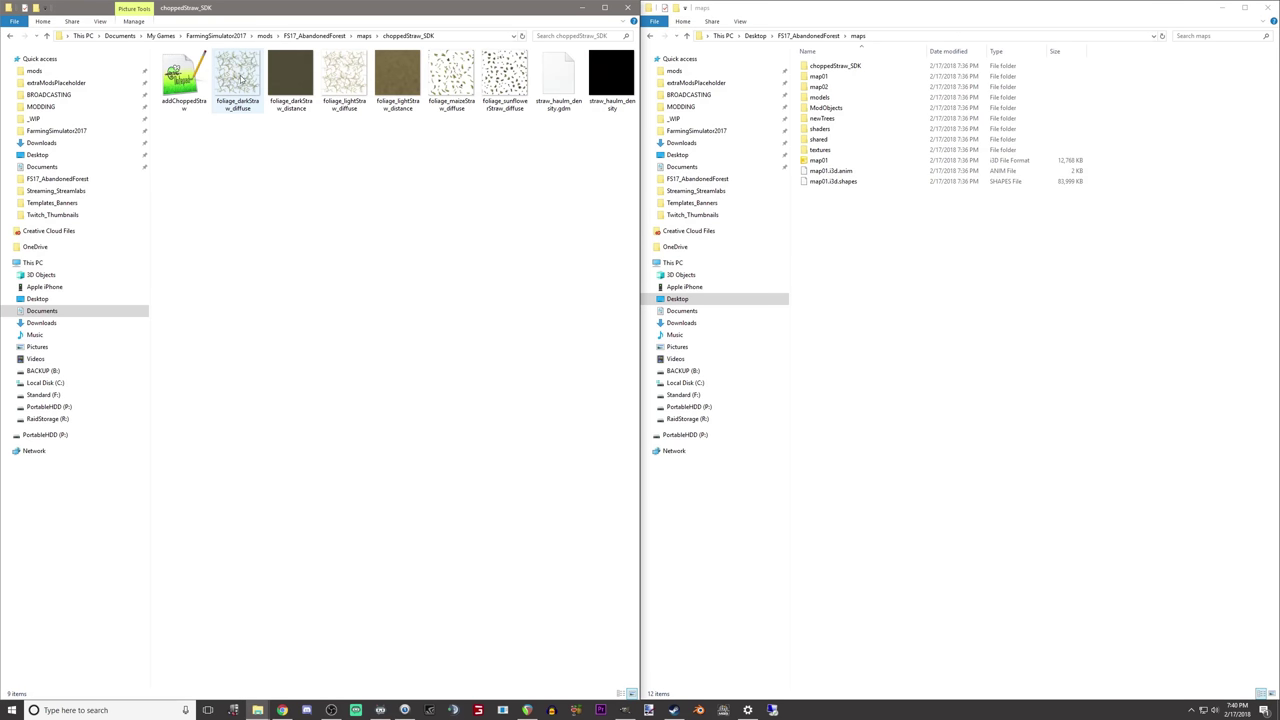
pyautogui.doubleClick(916, 67)
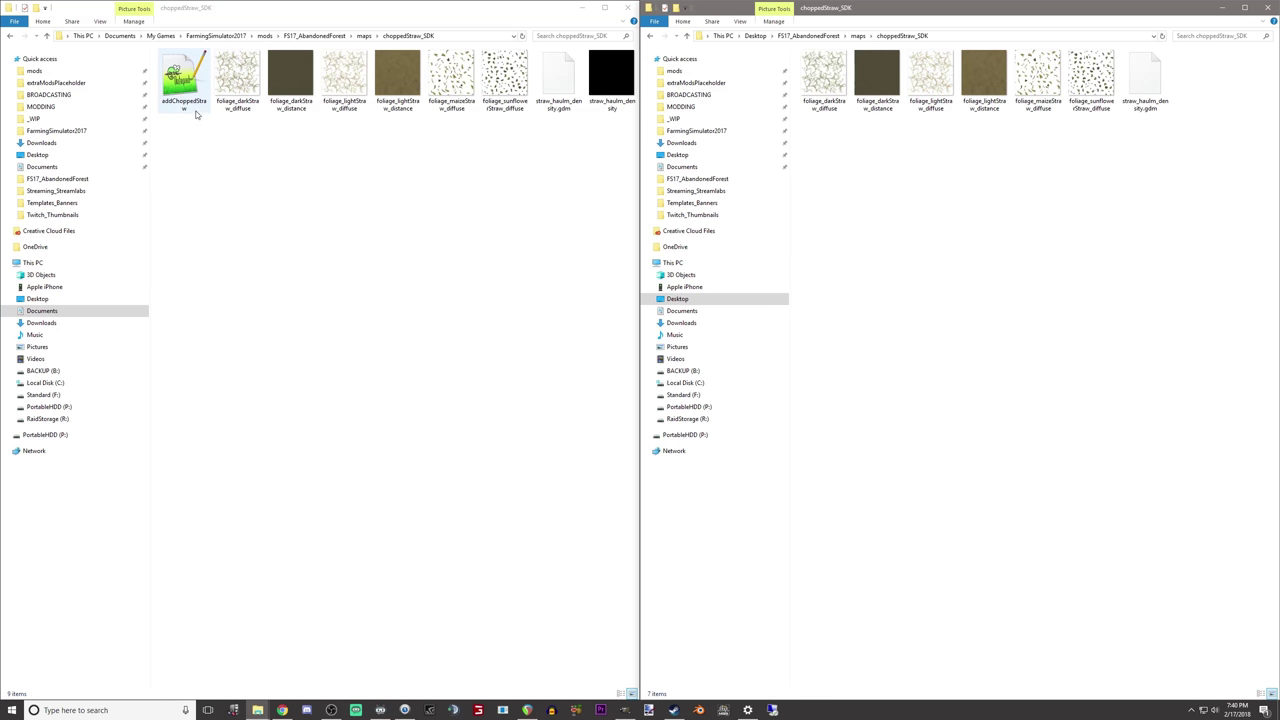
pyautogui.rightClick(168, 76)
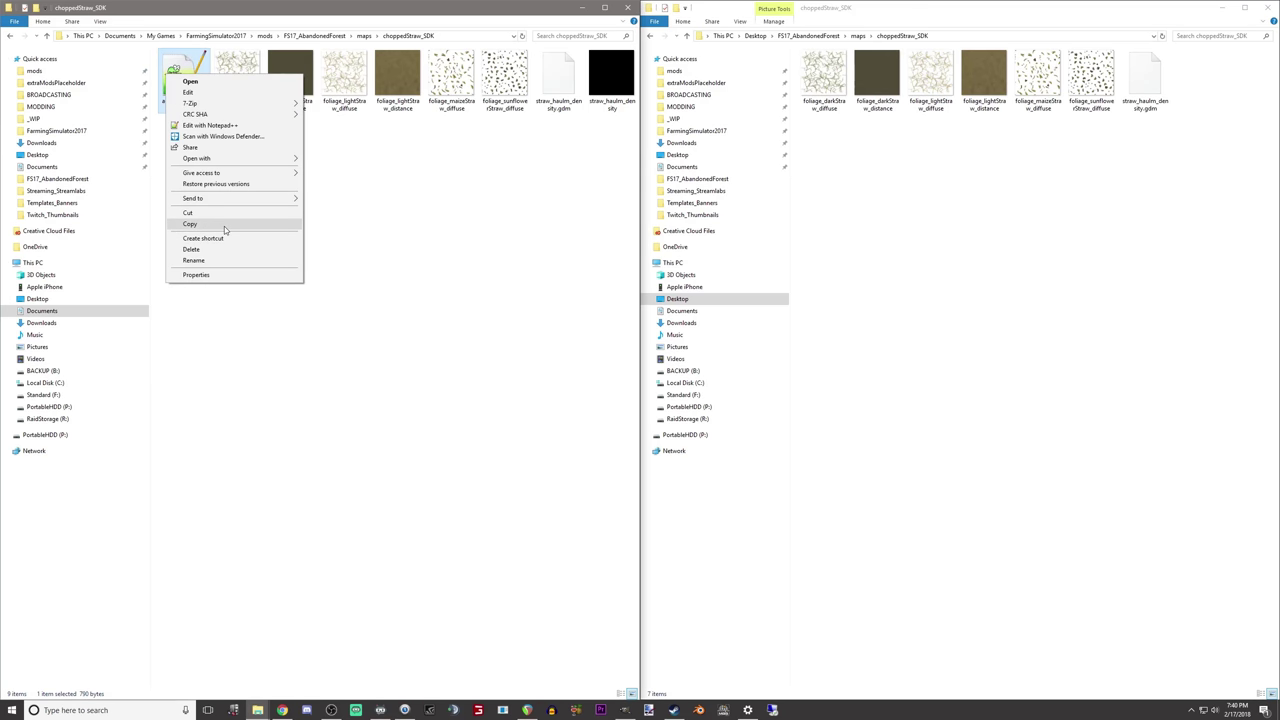
pyautogui.click(225, 227)
pyautogui.rightClick(958, 240)
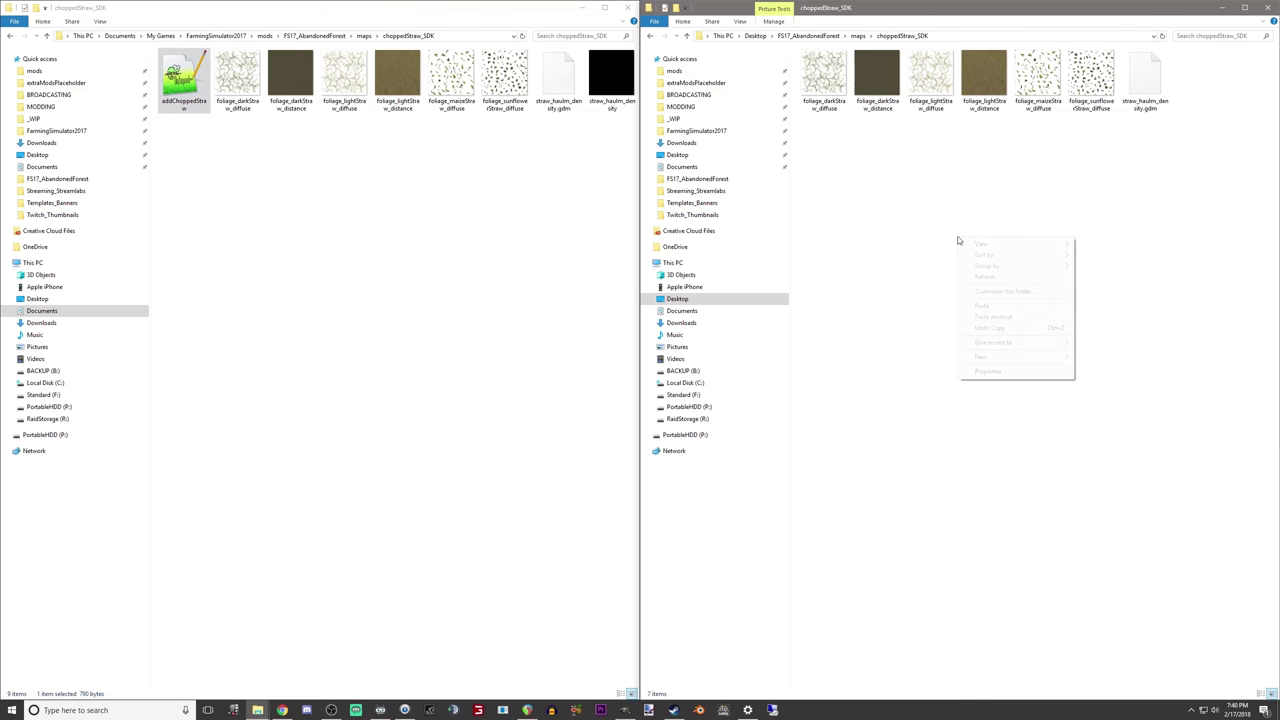
pyautogui.click(983, 305)
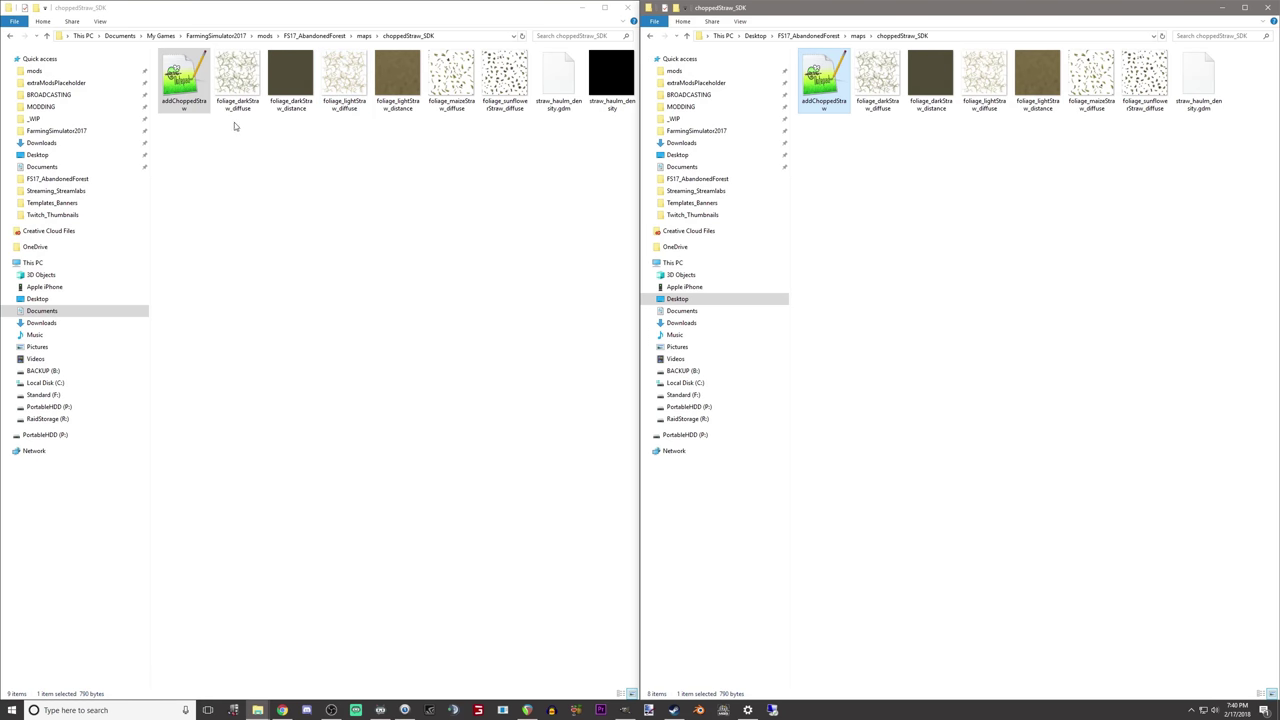
# Step: Delete the black straw_haulm_density image from the original choppedStraw_SDK folder and return both windows to their maps folders
pyautogui.click(611, 78)
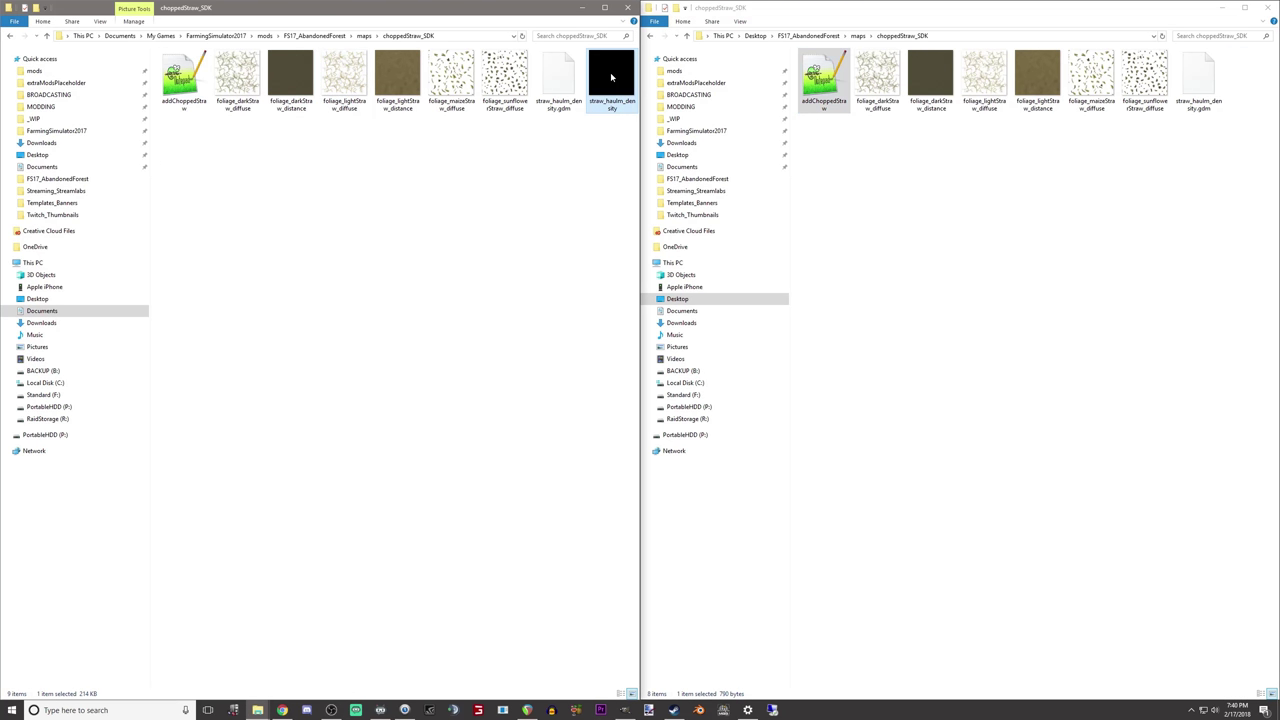
pyautogui.press('Delete')
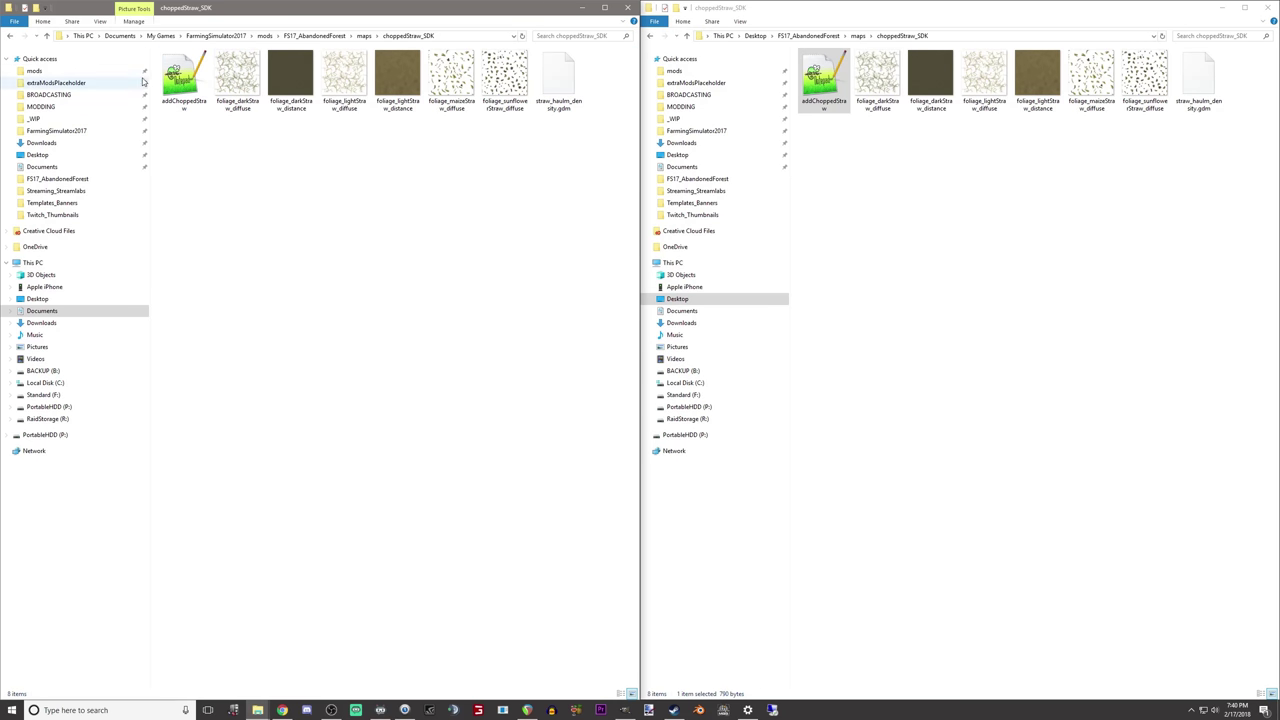
pyautogui.click(363, 35)
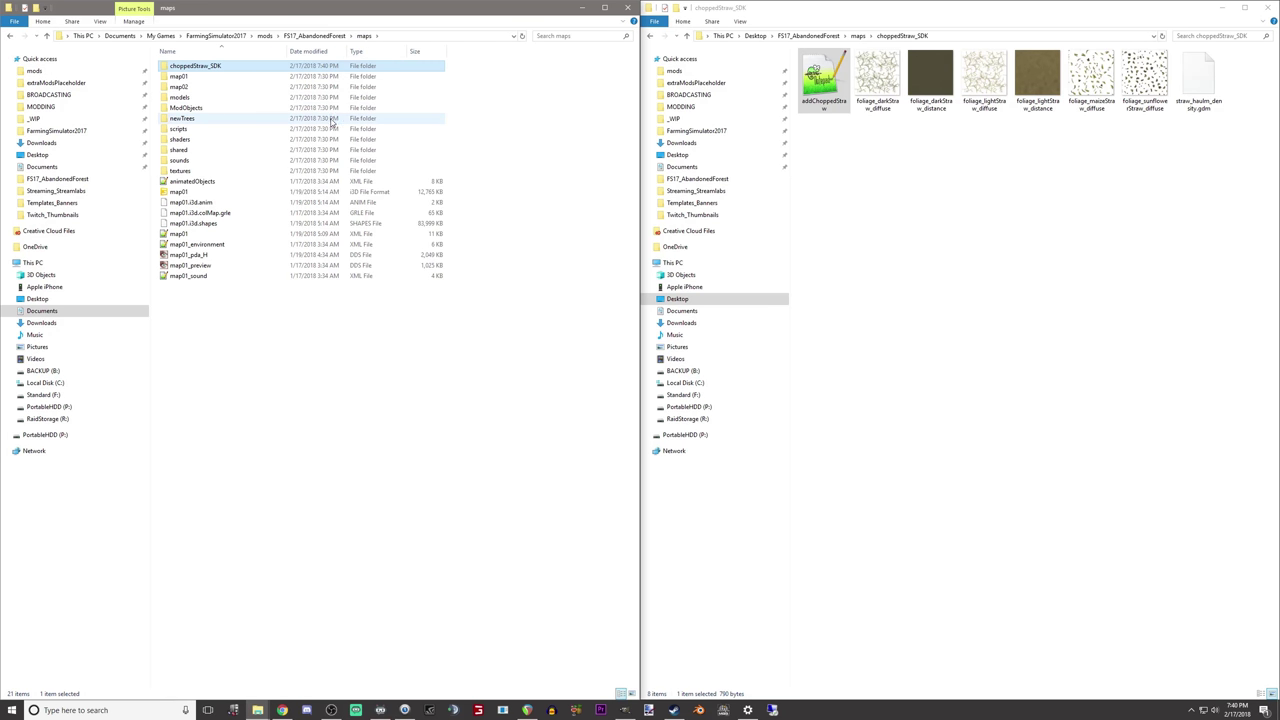
pyautogui.click(858, 36)
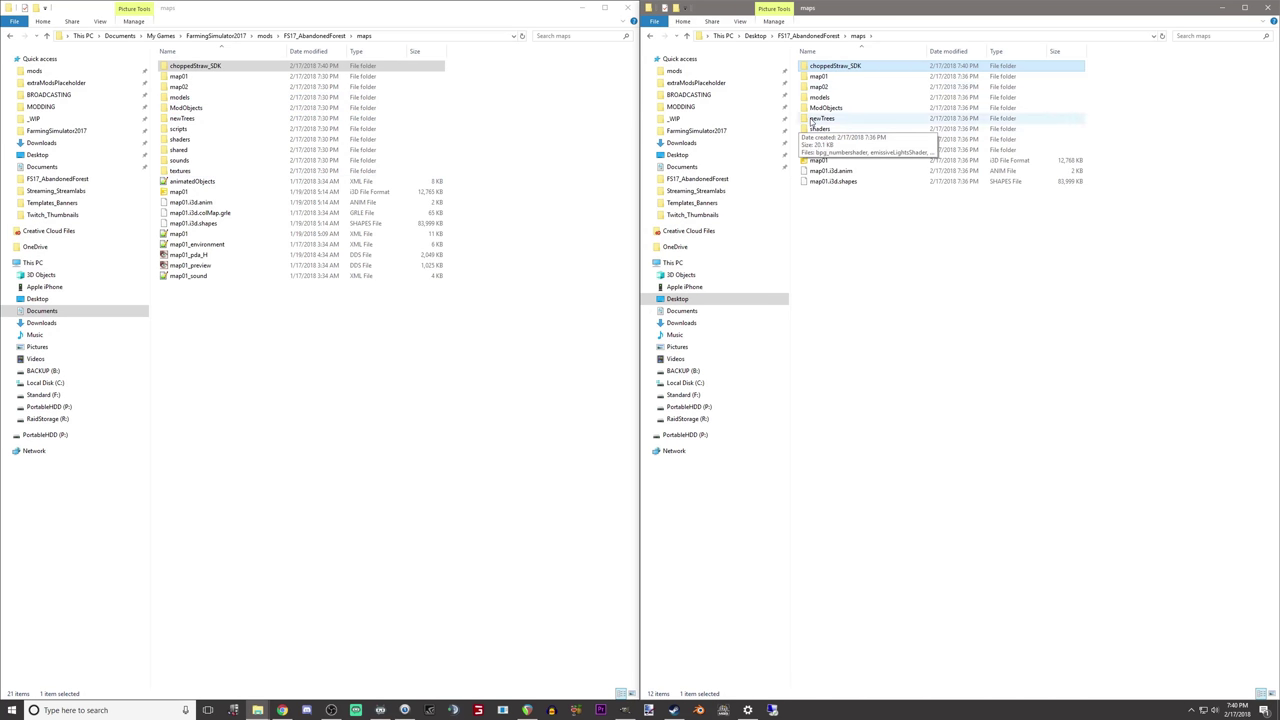
# Step: Copy the scripts folder from the original maps folder into the desktop mod's maps folder
pyautogui.rightClick(242, 130)
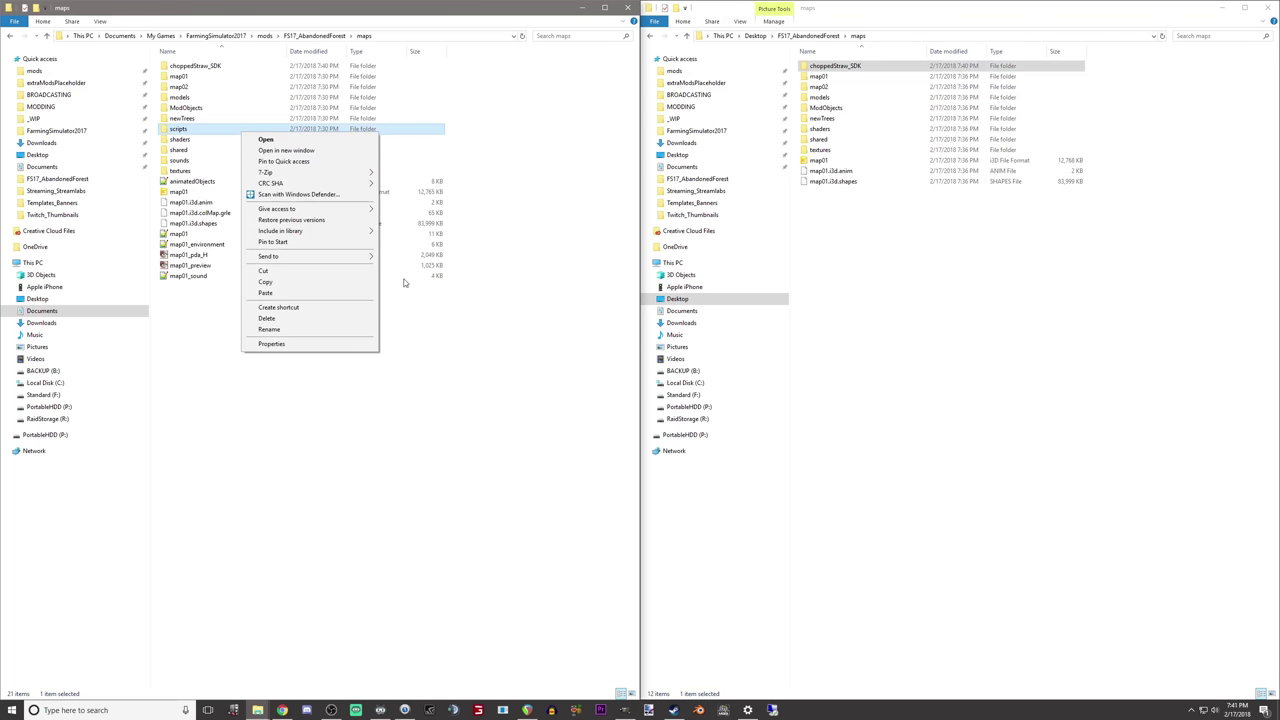
pyautogui.click(355, 283)
pyautogui.rightClick(888, 277)
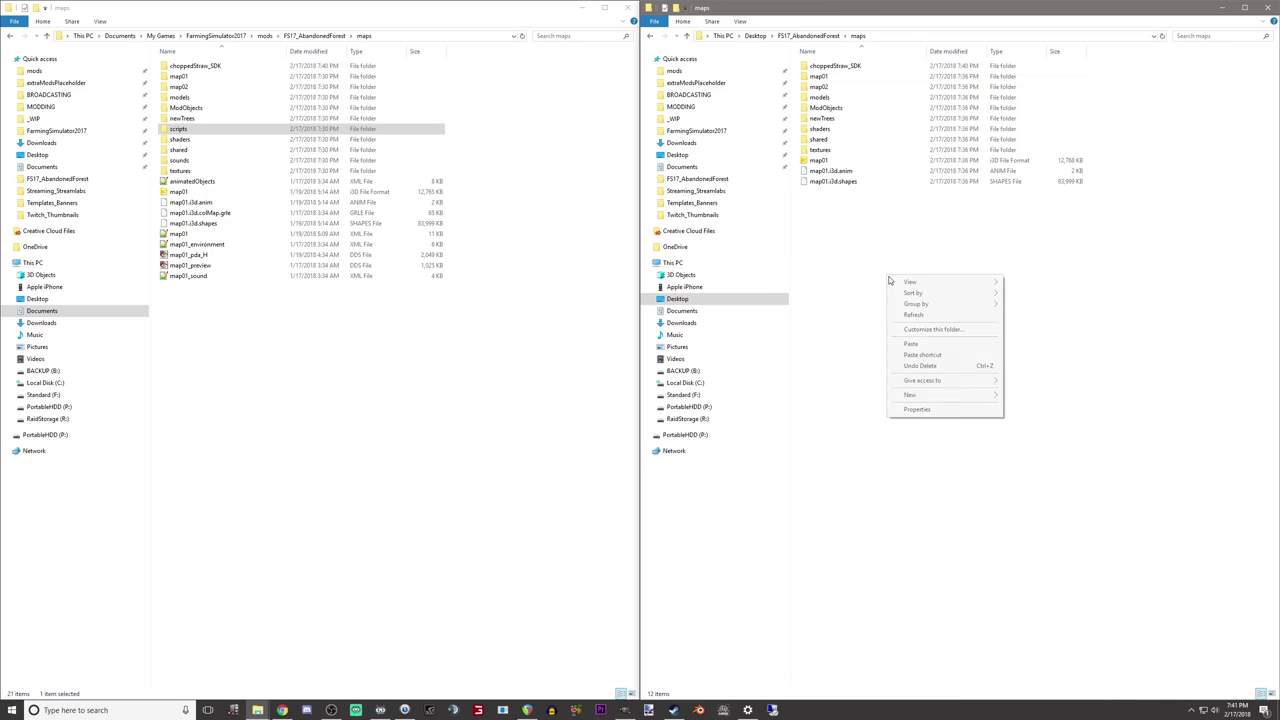
pyautogui.click(911, 343)
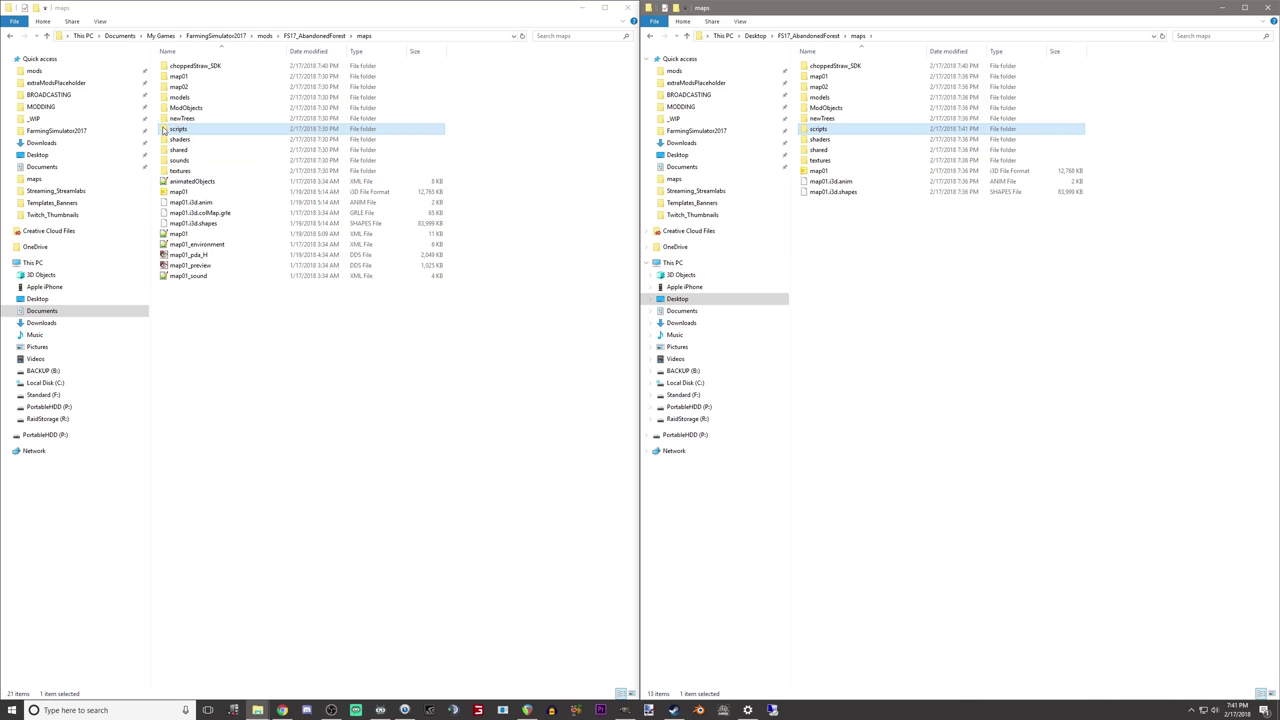
# Step: Copy the sounds folder from the original maps folder into the desktop mod's maps folder, and check the original's contents
pyautogui.rightClick(203, 163)
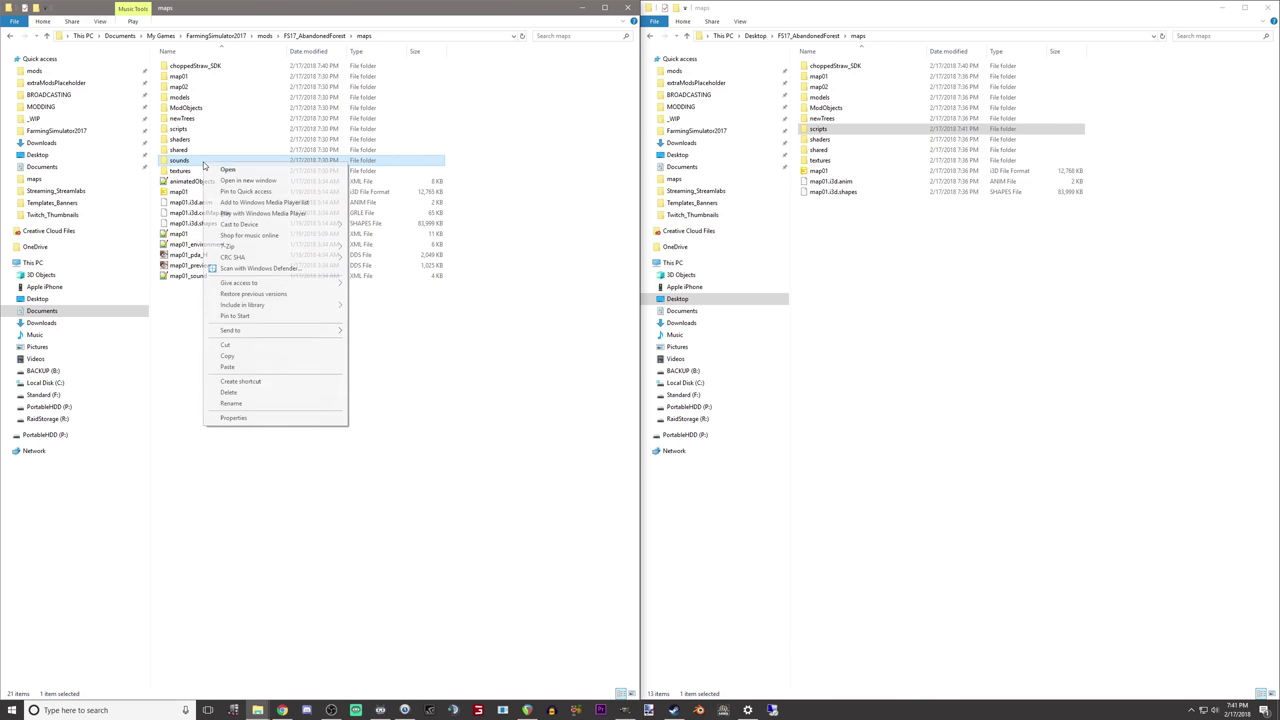
pyautogui.click(250, 355)
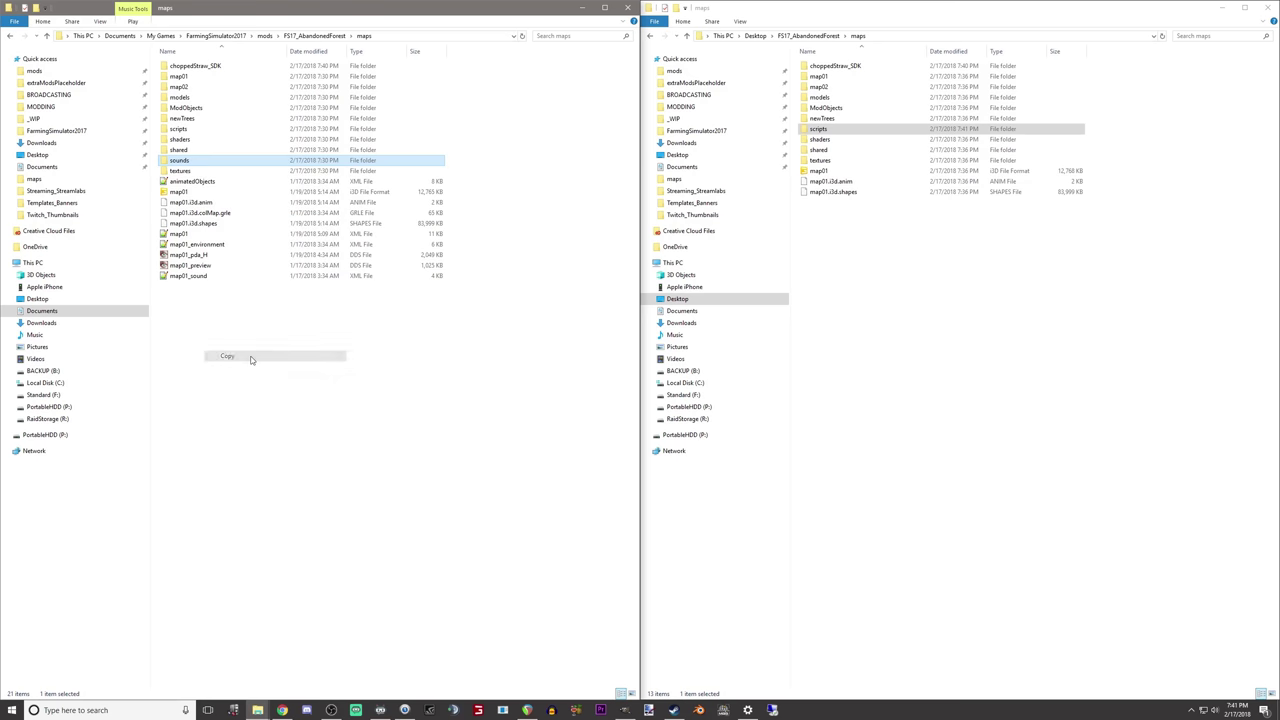
pyautogui.rightClick(916, 256)
pyautogui.click(948, 326)
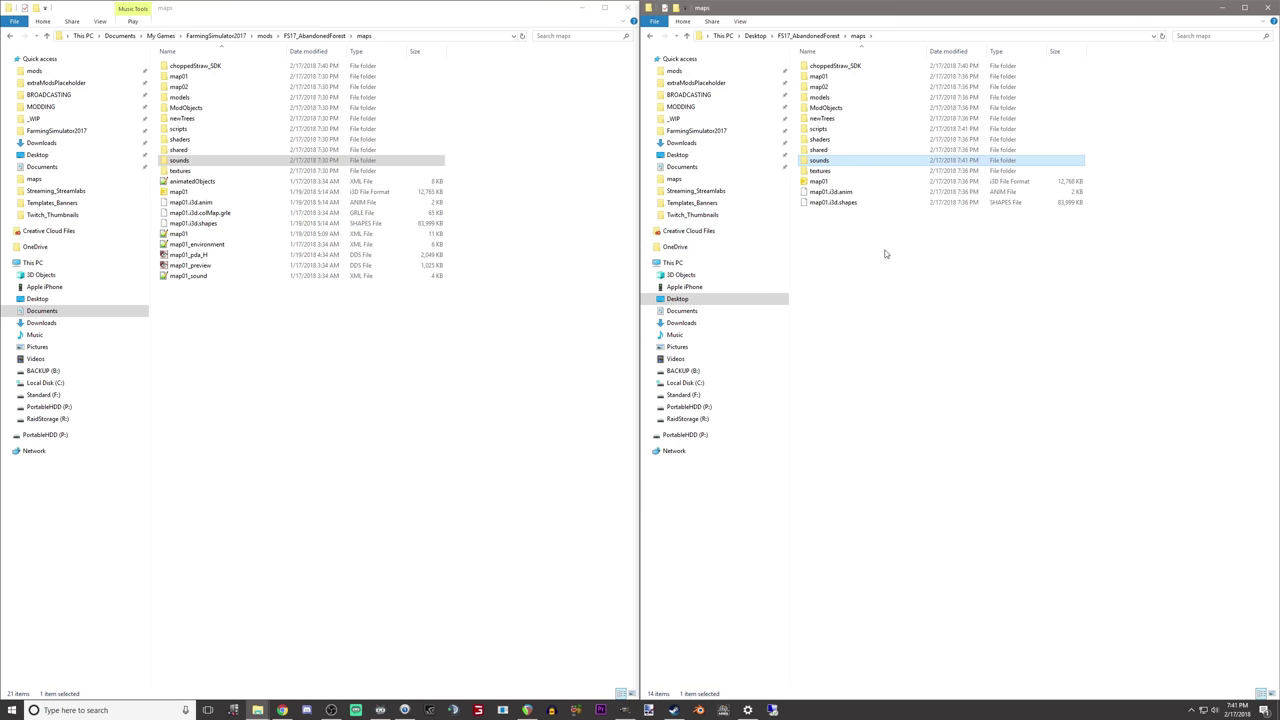
pyautogui.moveTo(847, 162)
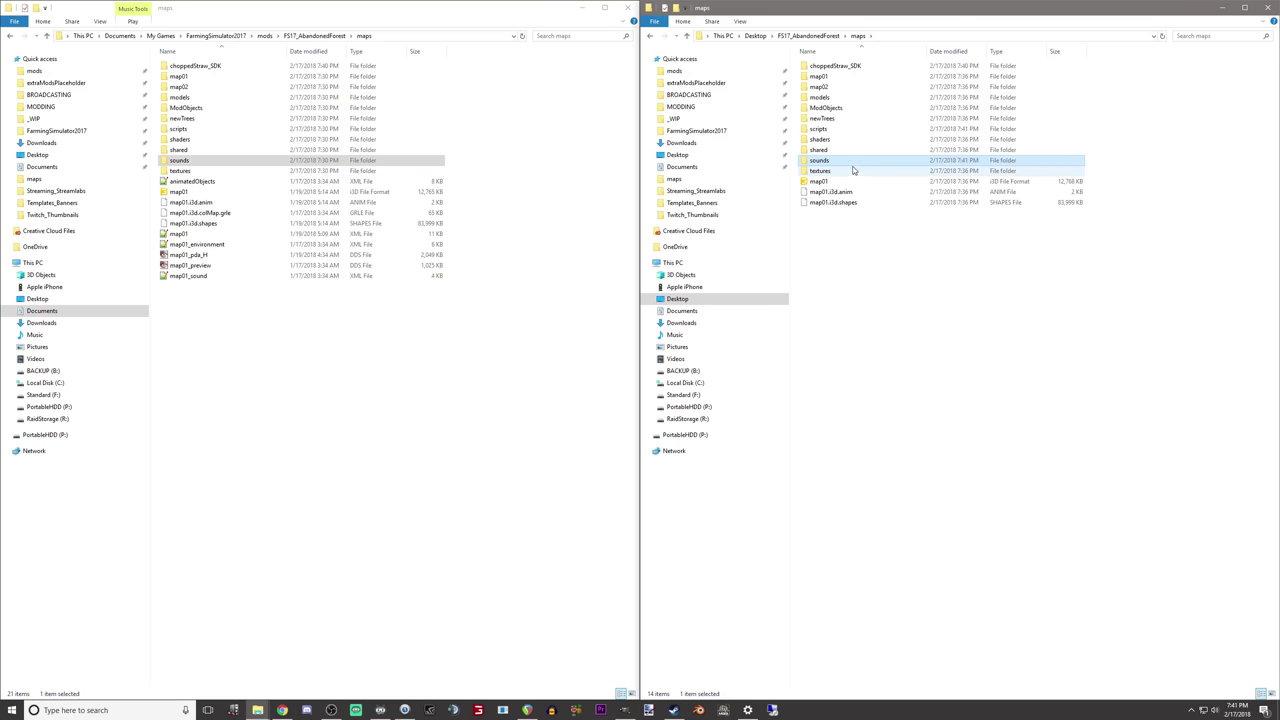
pyautogui.doubleClick(218, 169)
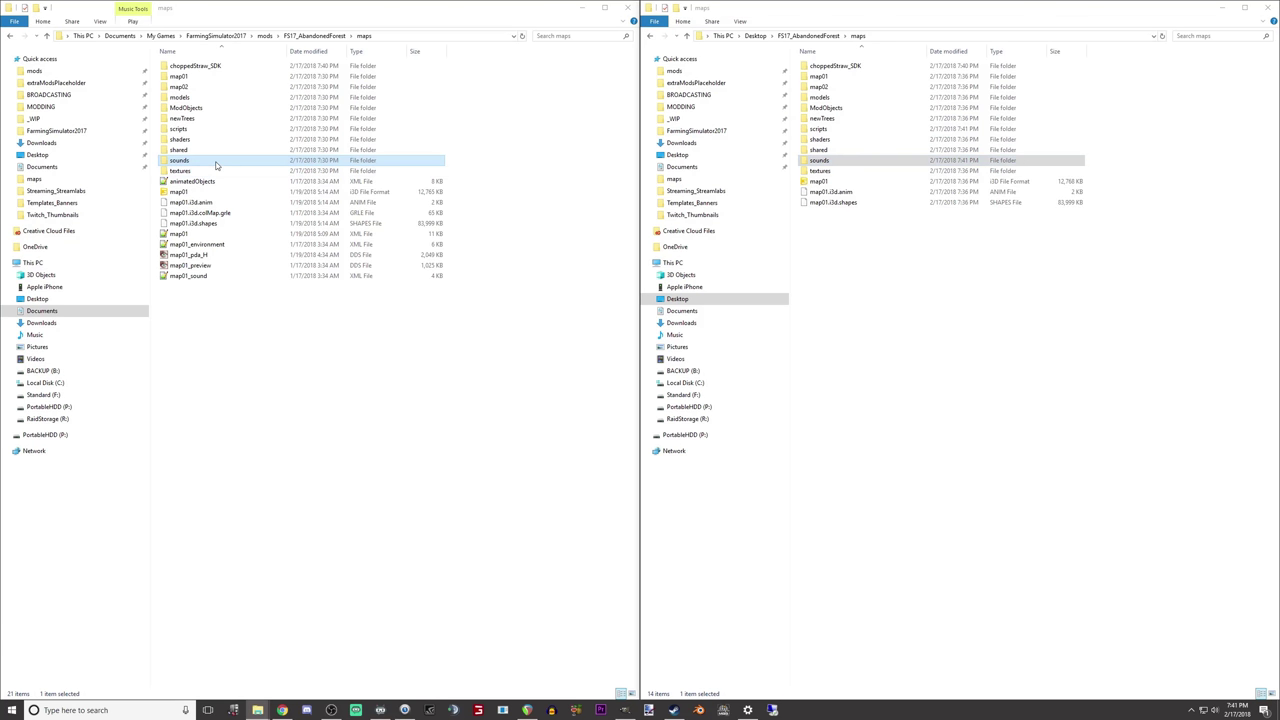
pyautogui.click(364, 36)
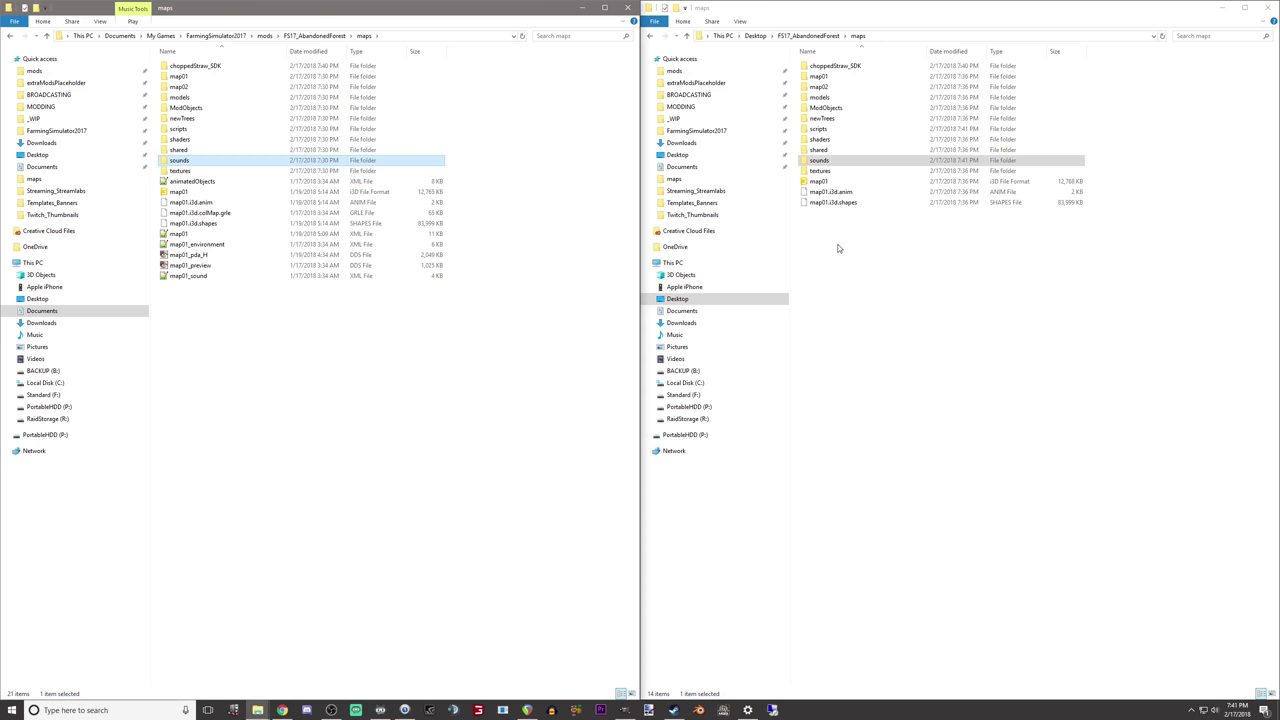
# Step: Copy the map01 XML, map01_environment, map01_pda_H, map01_preview and map01_sound files from the original maps folder into the desktop mod's maps folder
pyautogui.click(221, 170)
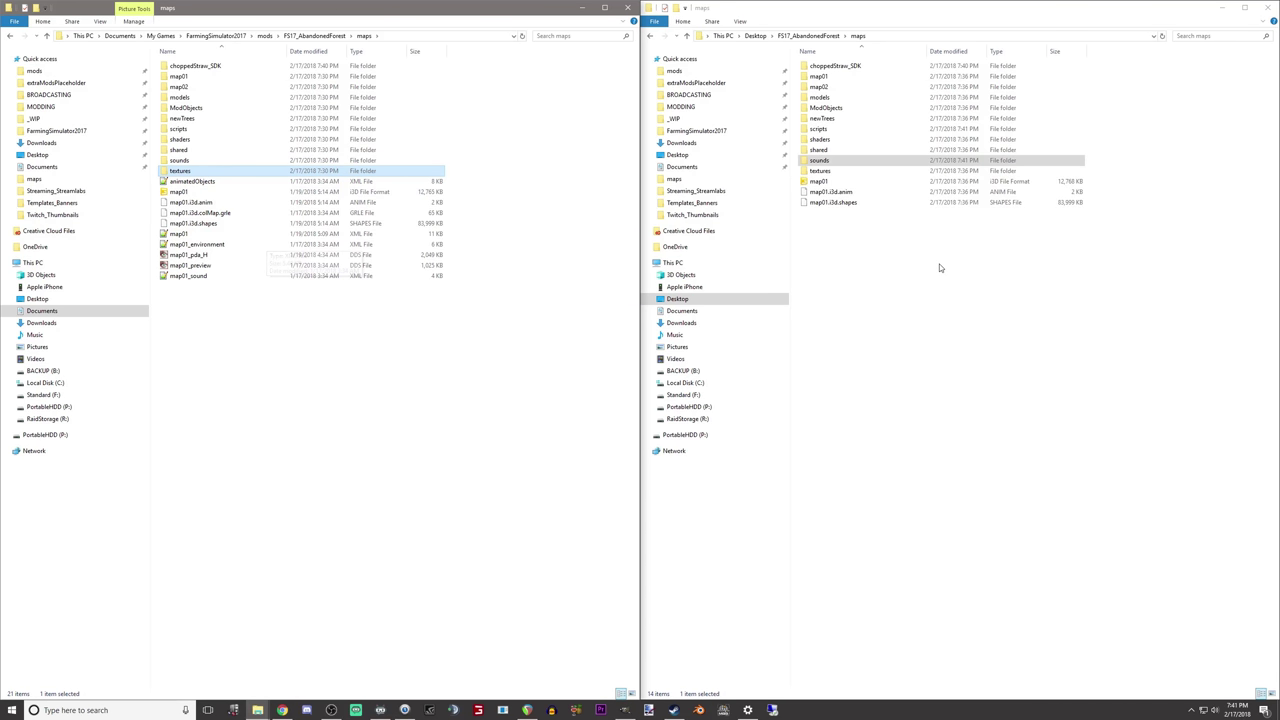
pyautogui.click(890, 250)
pyautogui.moveTo(865, 238); pyautogui.dragTo(805, 180)
pyautogui.click(197, 377)
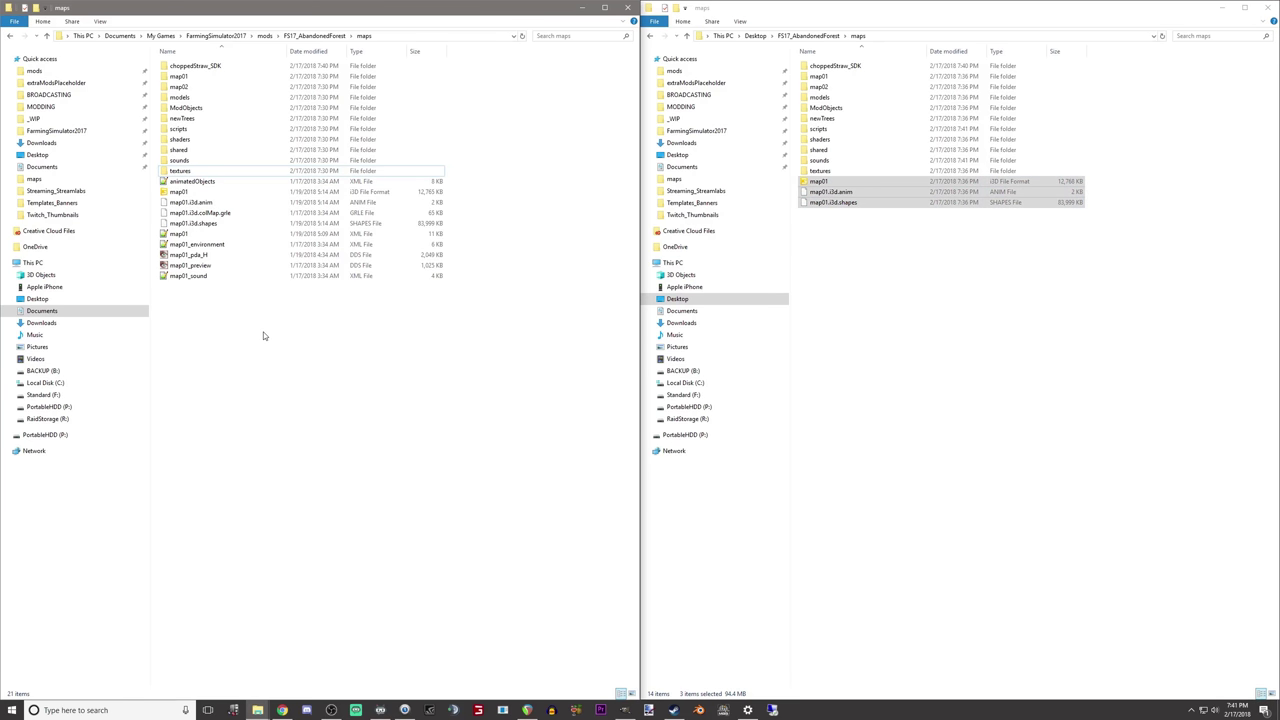
pyautogui.moveTo(263, 332); pyautogui.dragTo(225, 264)
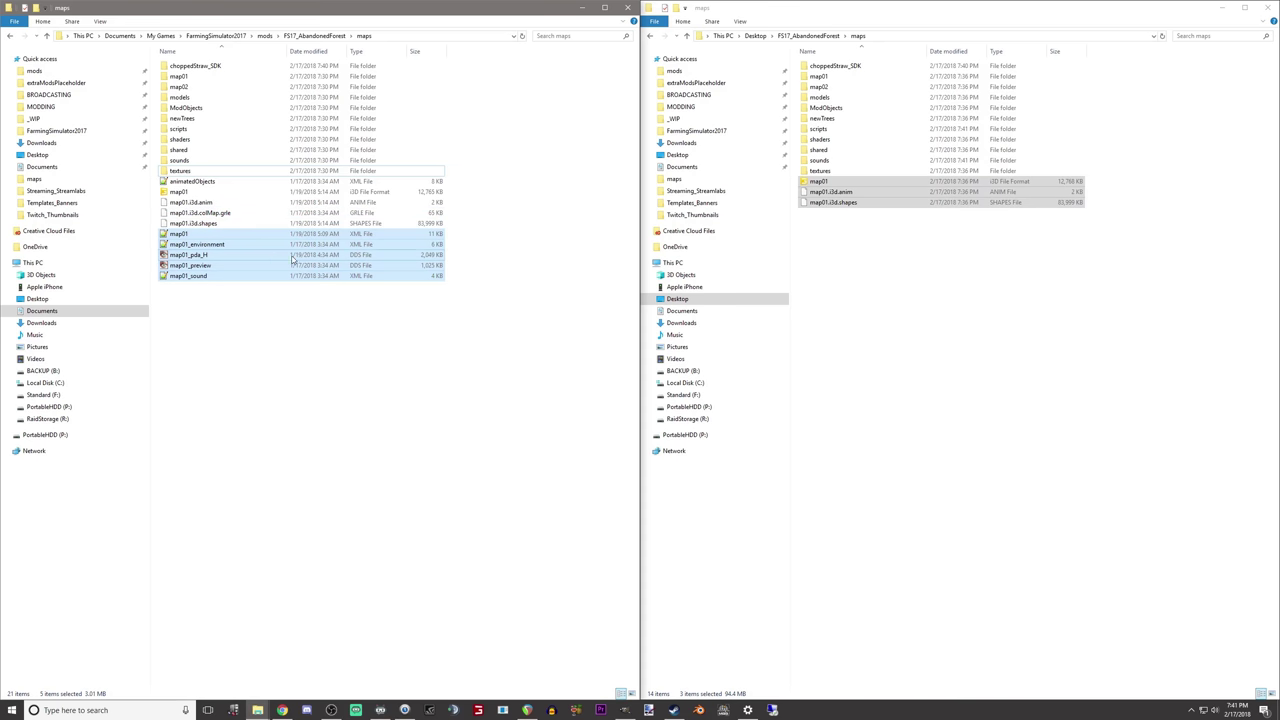
pyautogui.rightClick(201, 254)
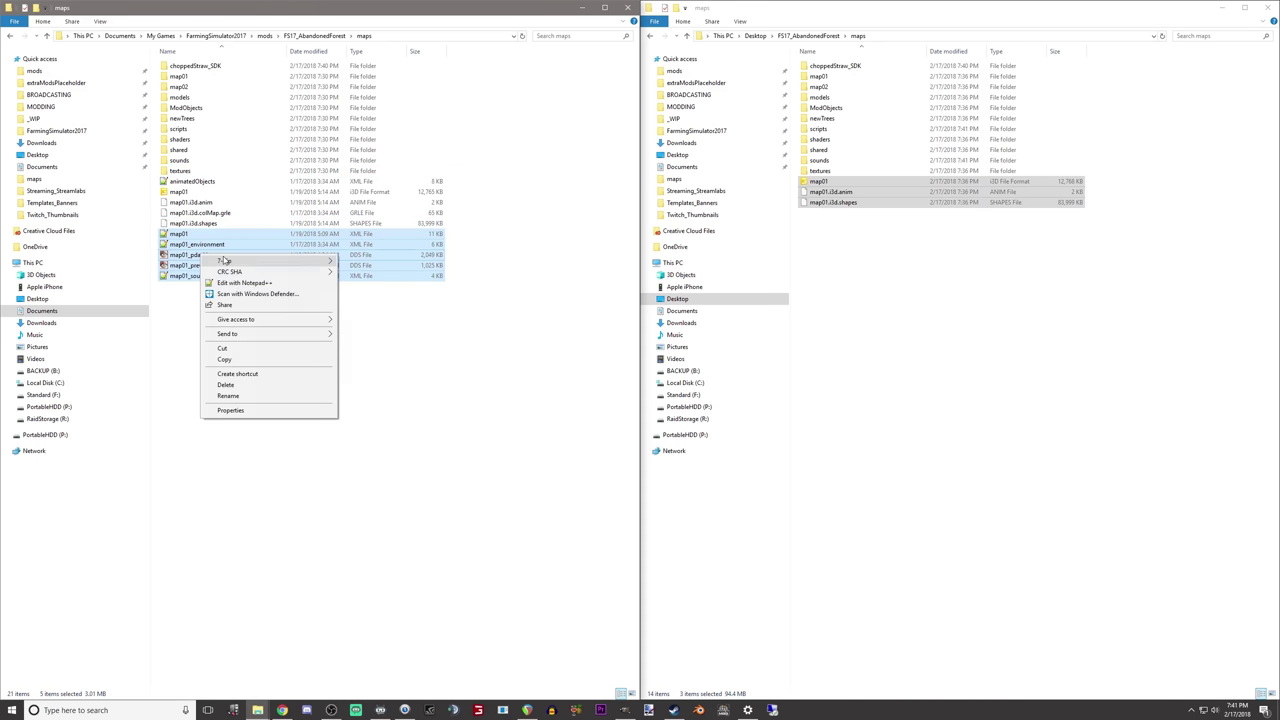
pyautogui.click(242, 359)
pyautogui.rightClick(907, 341)
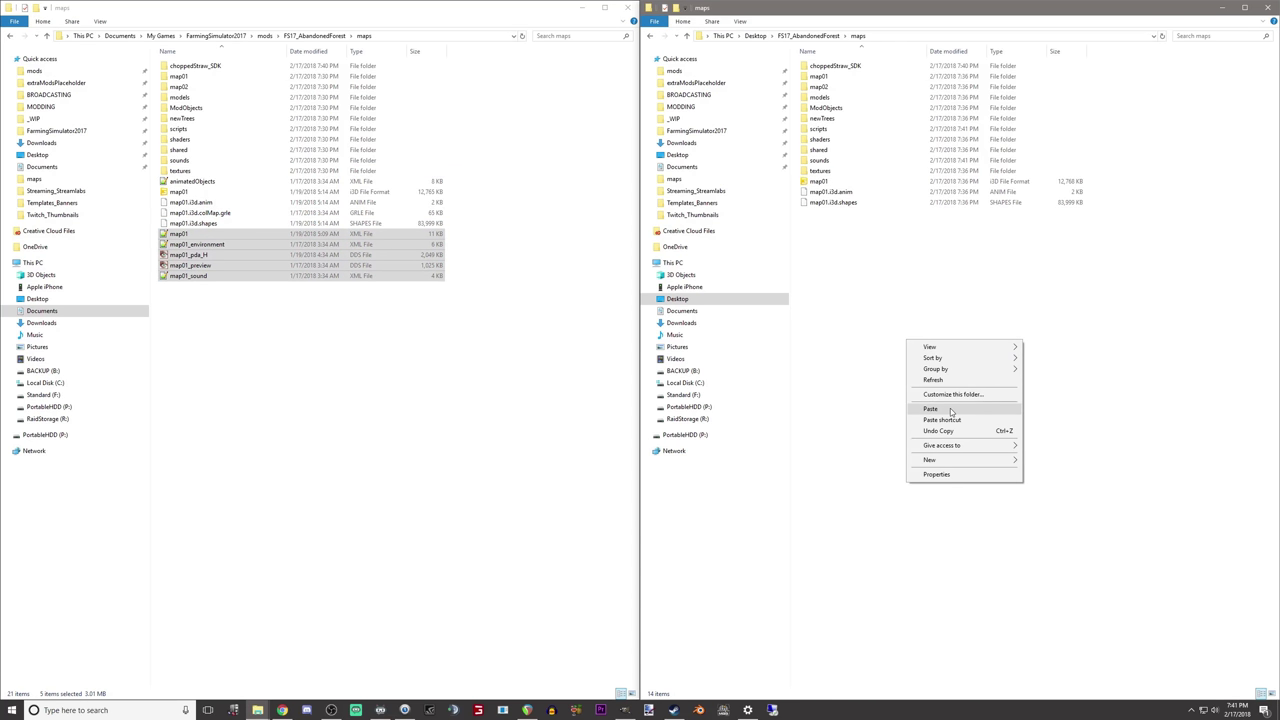
pyautogui.click(945, 410)
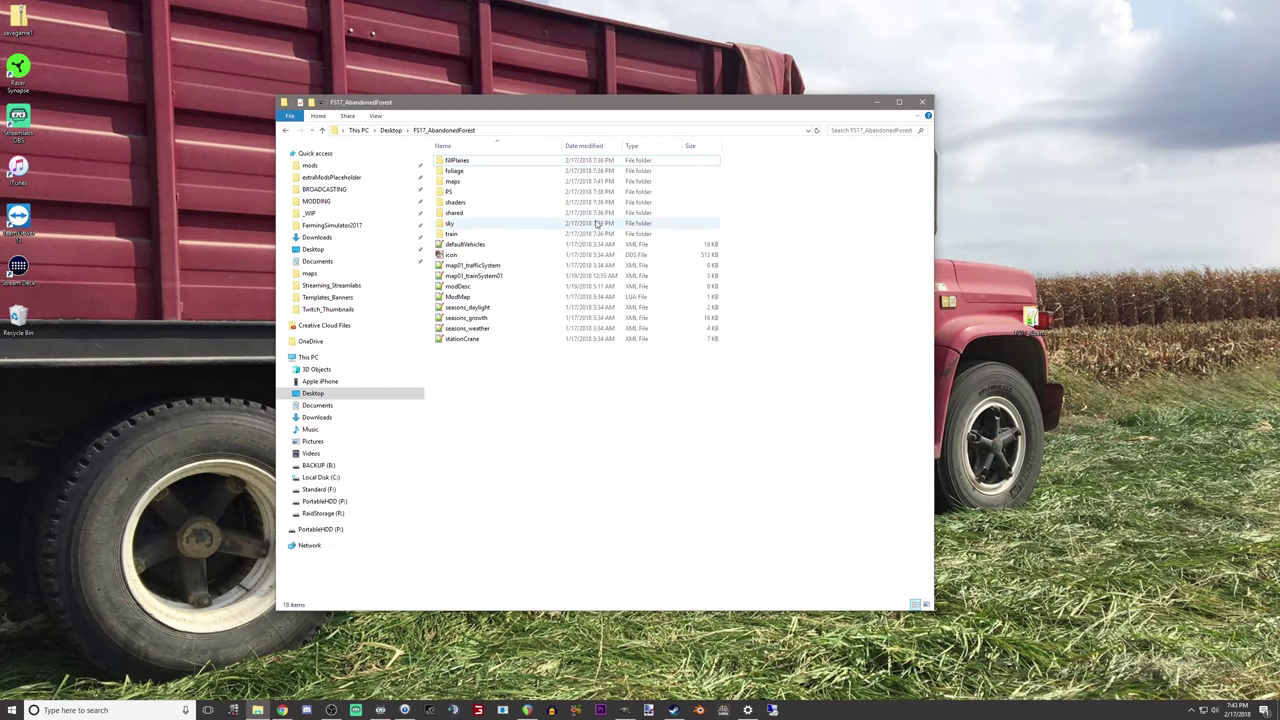
# Step: Compare the size and file count properties of the desktop FS17_AbandonedForest folder with those of the original in the mods folder
pyautogui.click(390, 130)
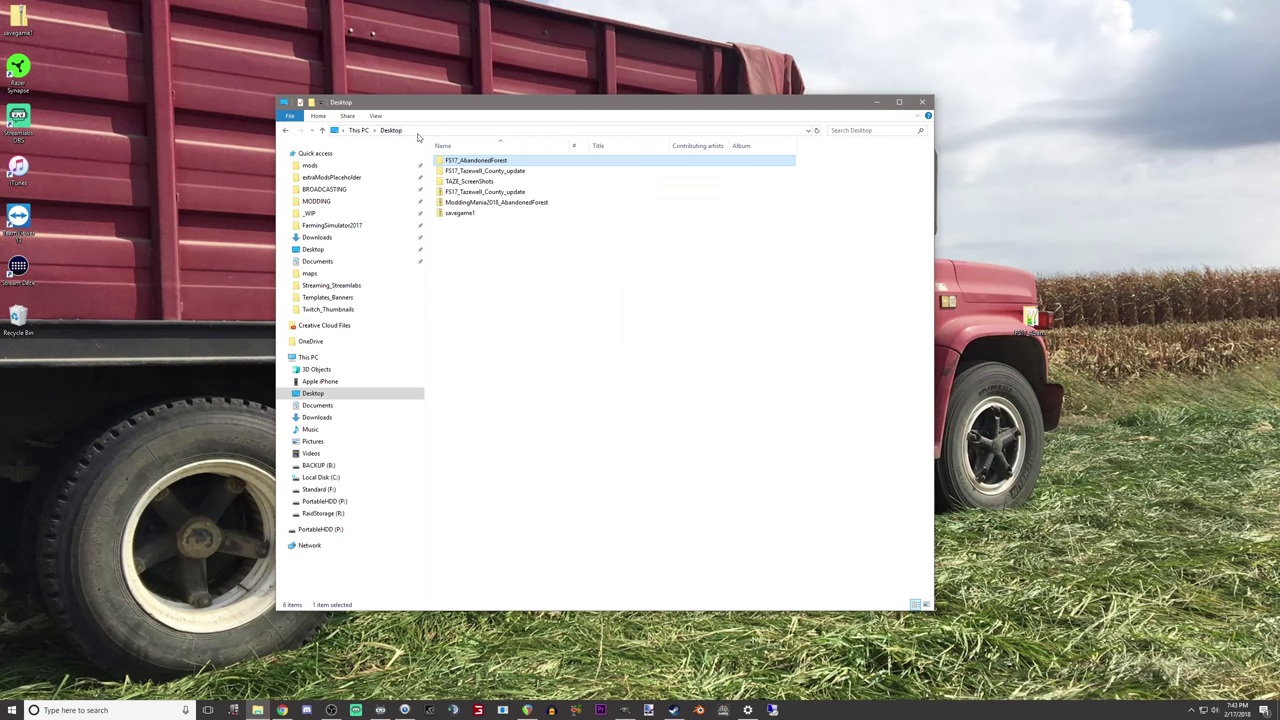
pyautogui.rightClick(500, 163)
pyautogui.click(540, 372)
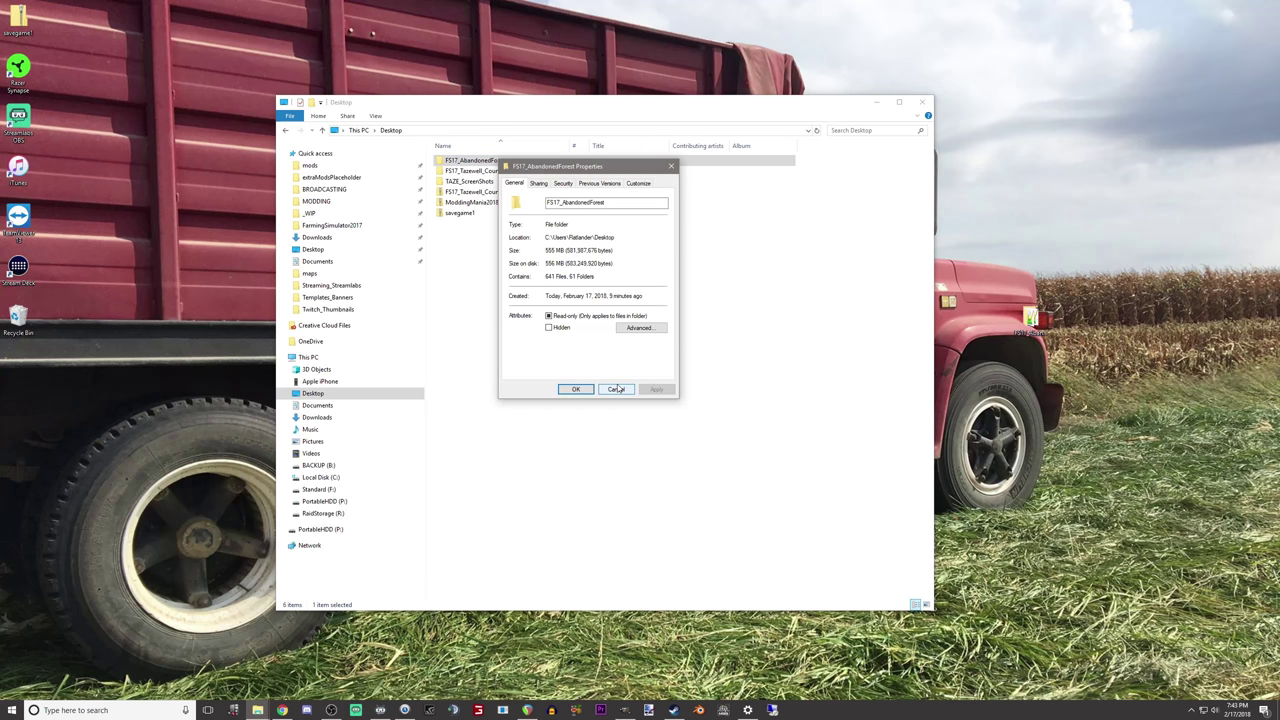
pyautogui.click(617, 389)
pyautogui.click(311, 165)
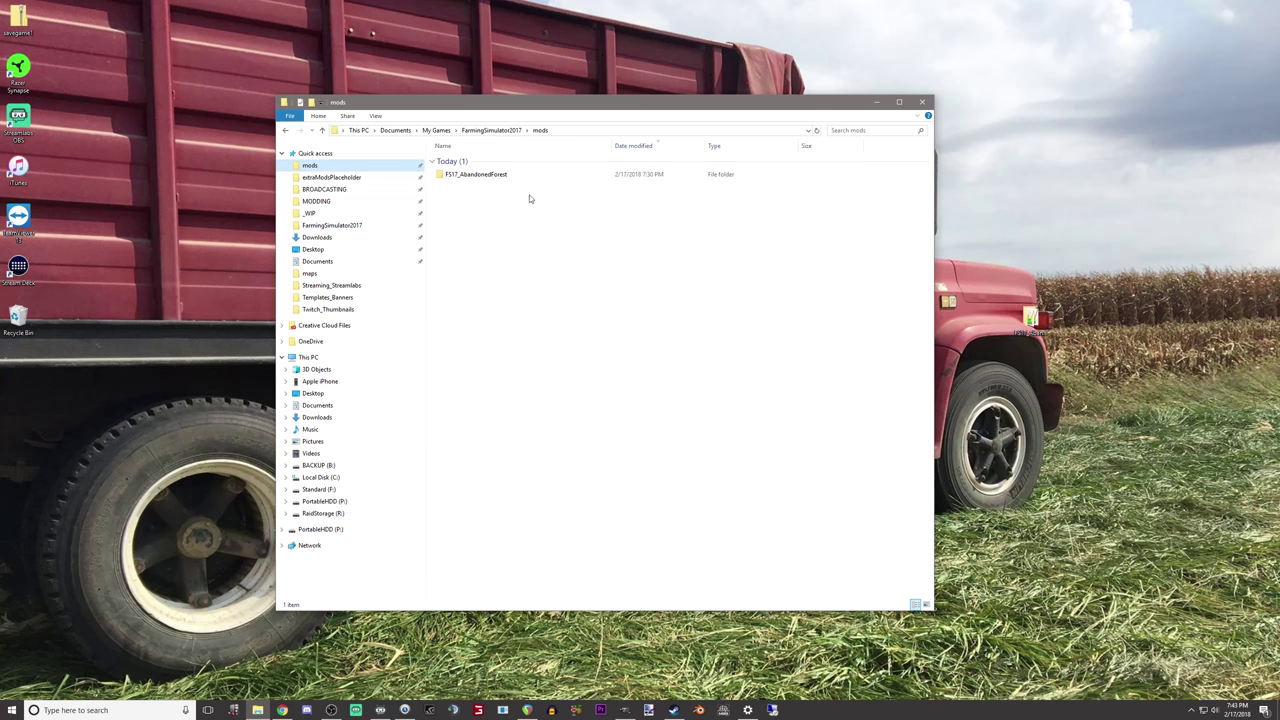
pyautogui.rightClick(506, 174)
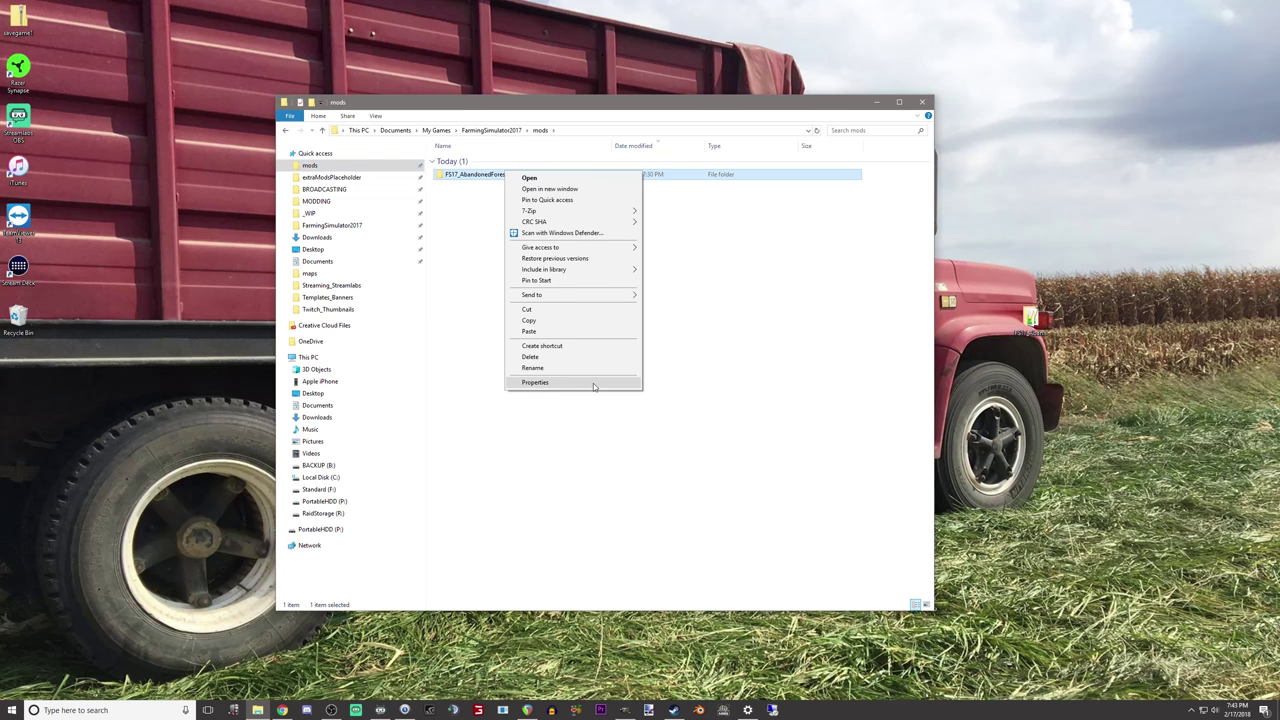
pyautogui.click(593, 383)
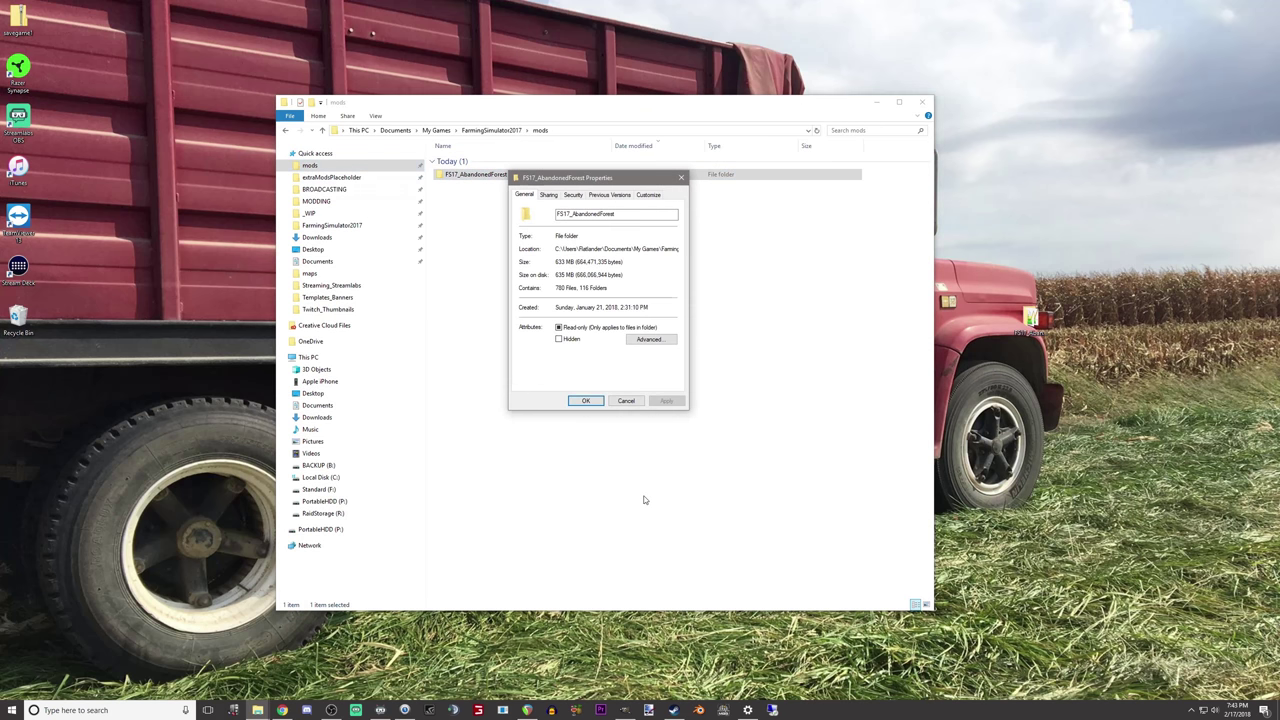
pyautogui.click(626, 401)
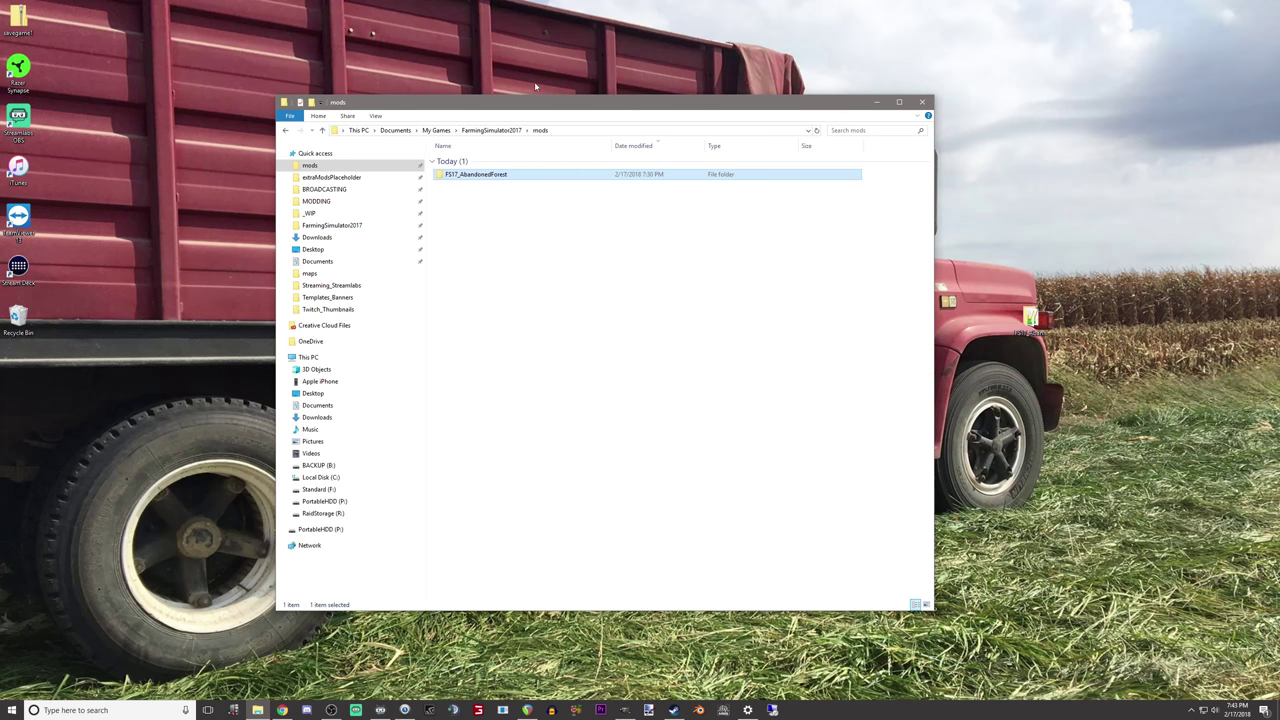
# Step: Replace the original FS17_AbandonedForest folder in the mods folder with the desktop version, and open the new folder
pyautogui.press('Delete')
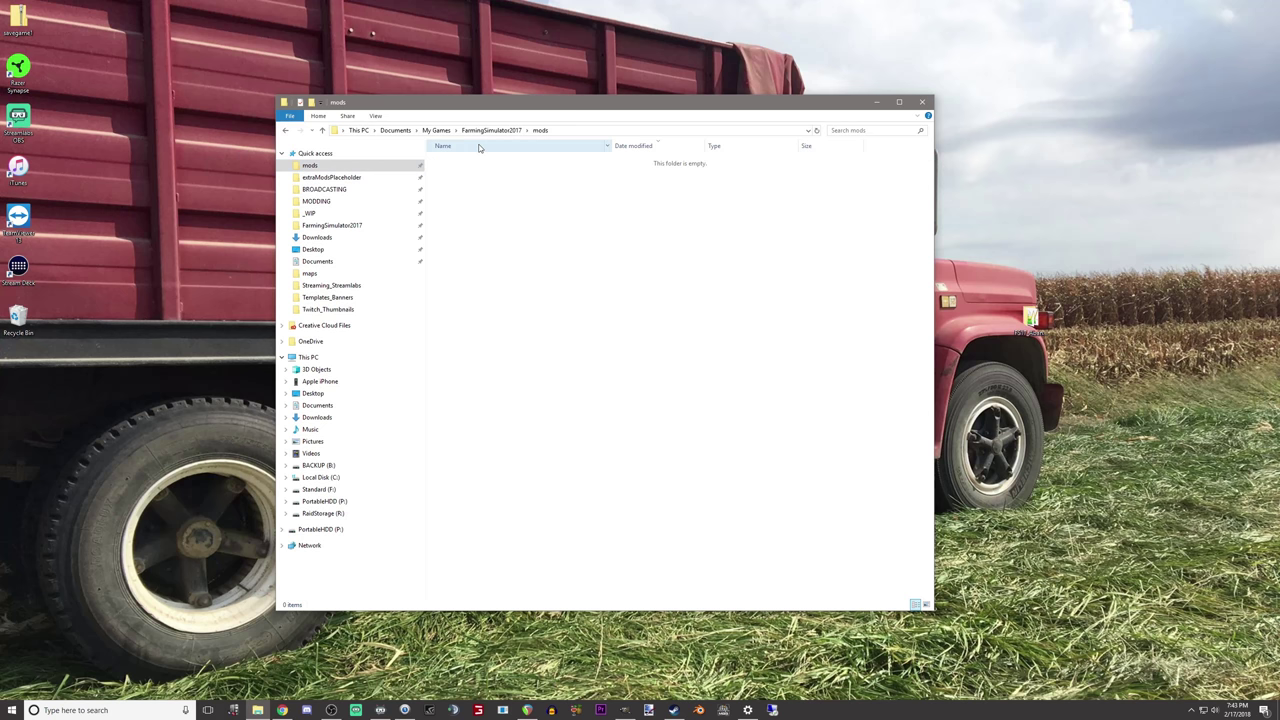
pyautogui.click(328, 250)
pyautogui.click(480, 161)
pyautogui.click(310, 165)
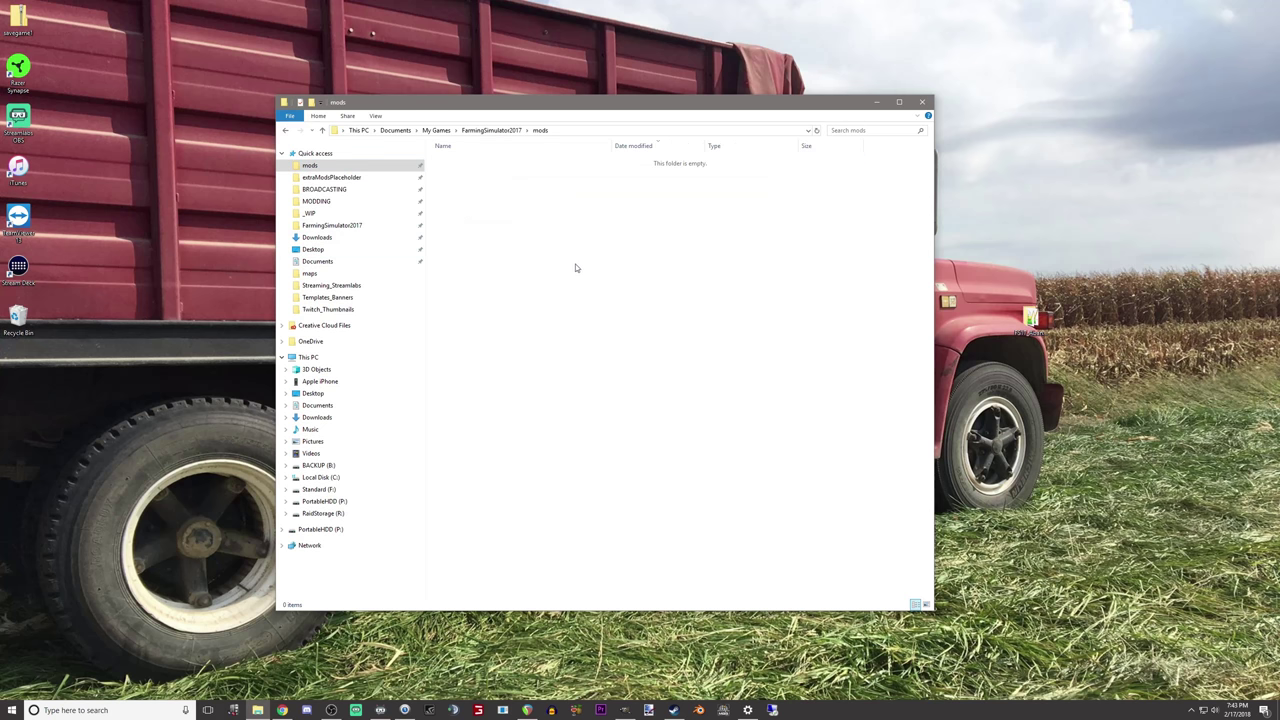
pyautogui.rightClick(576, 266)
pyautogui.click(630, 334)
pyautogui.doubleClick(504, 179)
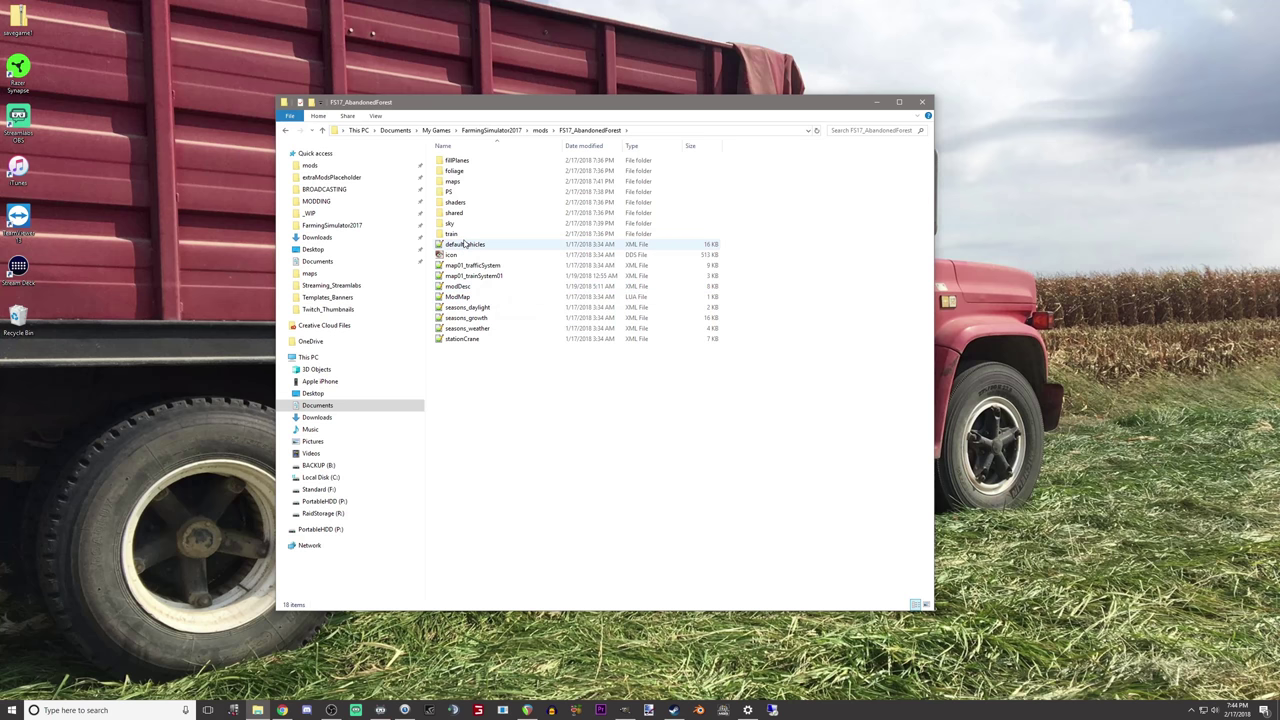
# Step: Open map01.i3d from the new mod's maps folder in GIANTS Editor, and find the map01_pda_H and map01_preview images in that folder
pyautogui.doubleClick(455, 181)
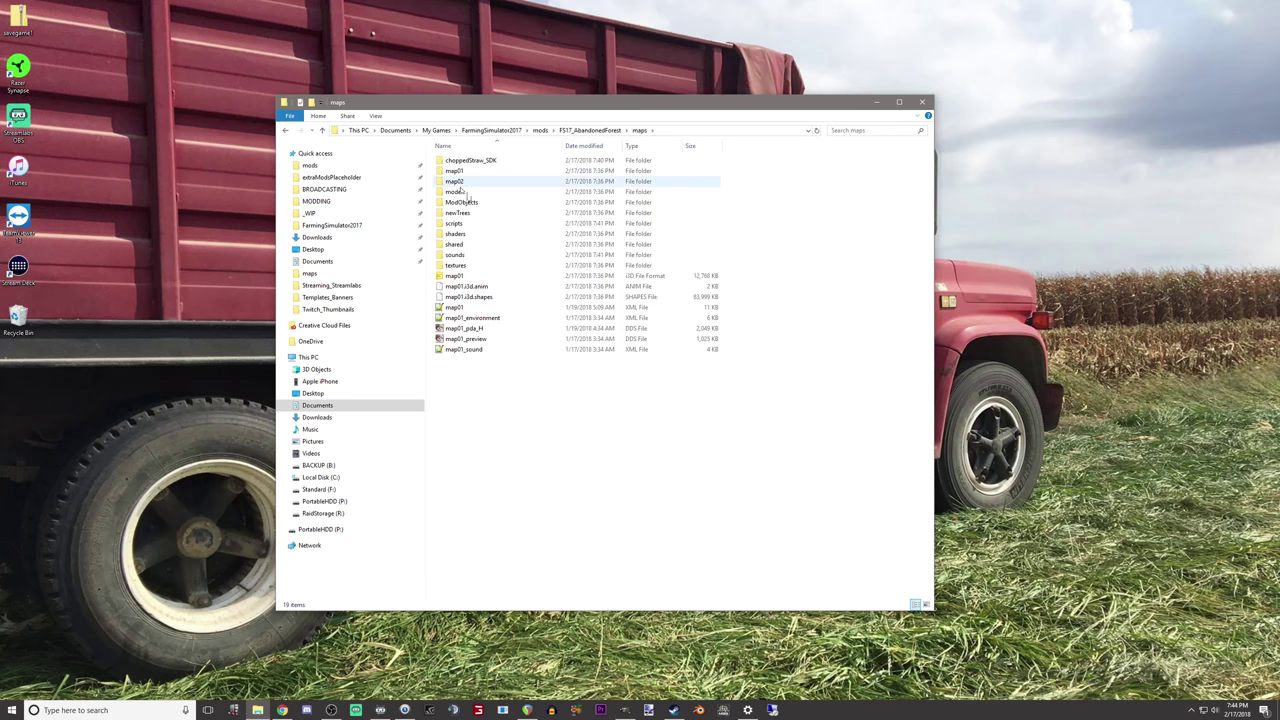
pyautogui.doubleClick(489, 277)
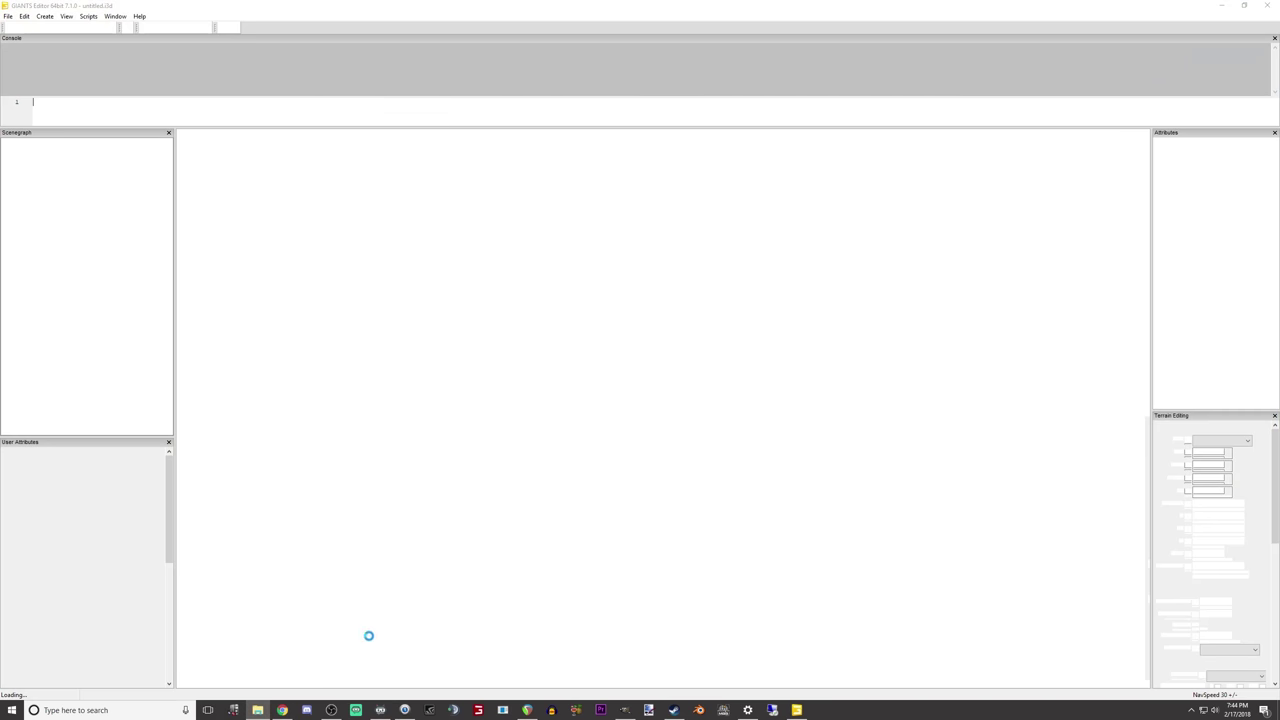
pyautogui.click(257, 710)
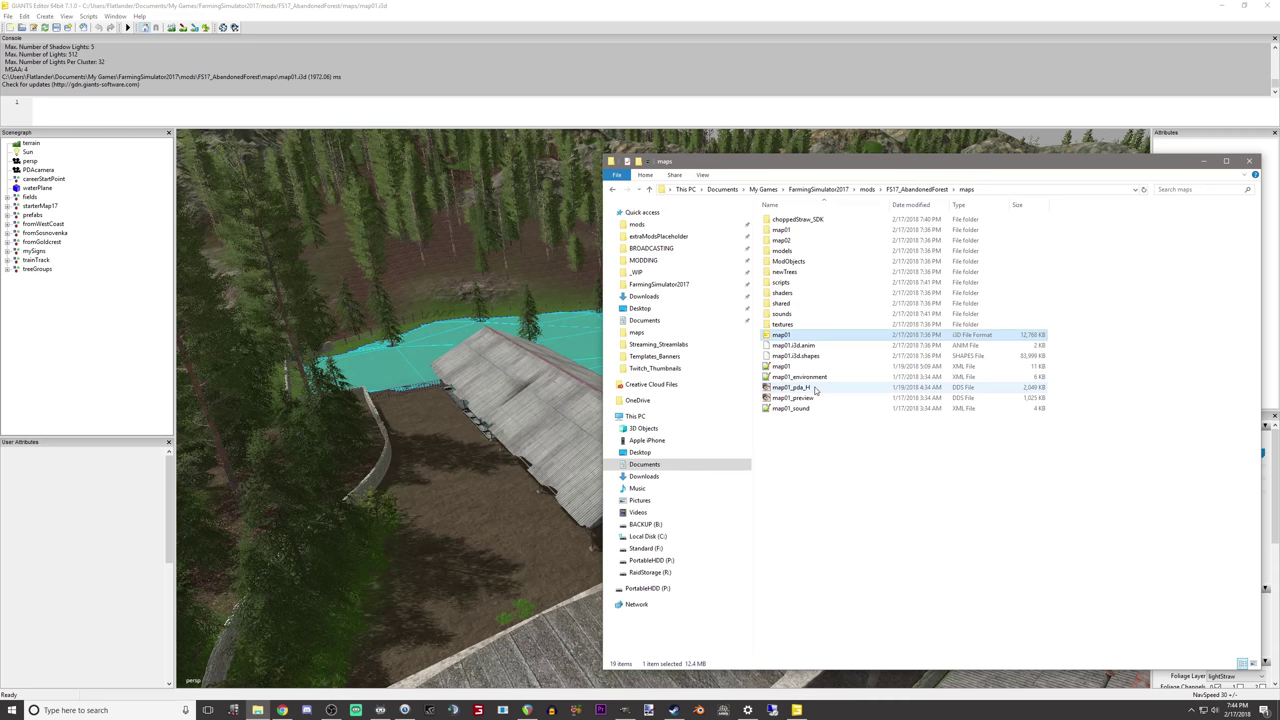
pyautogui.click(818, 389)
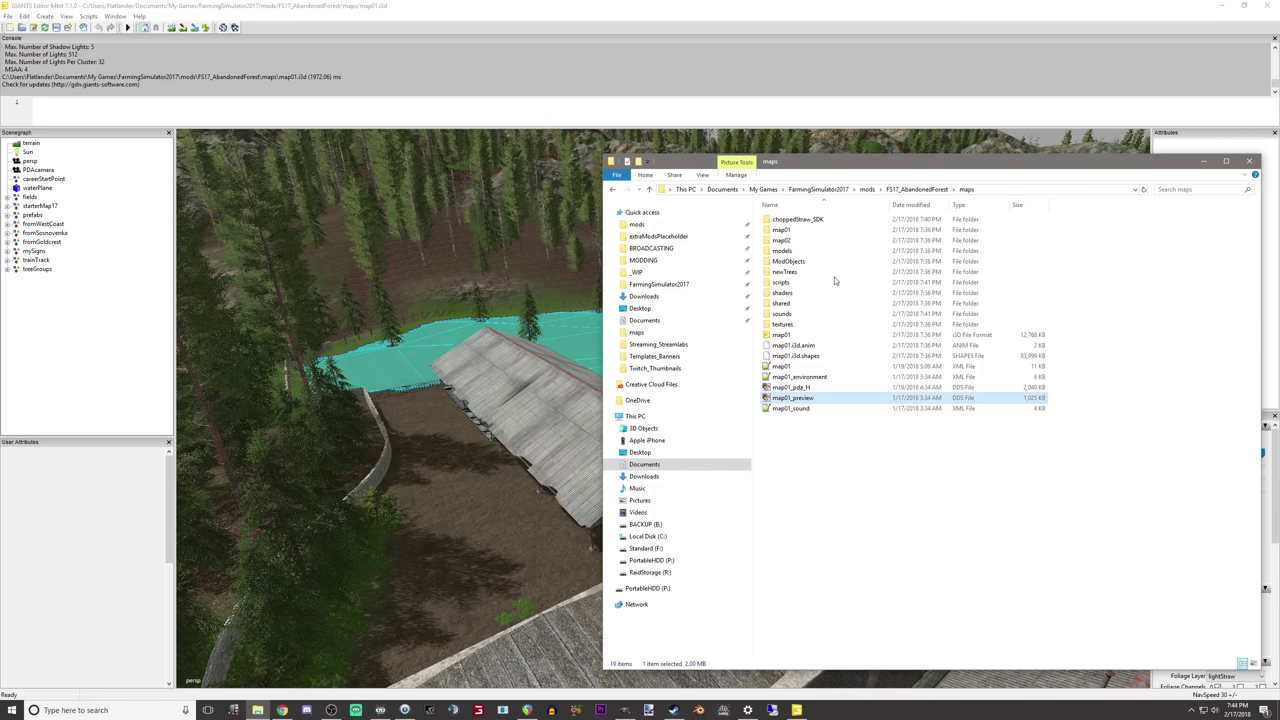
# Step: Check the image dimensions in the detailed properties of the icon file in the FS17_AbandonedForest folder
pyautogui.click(917, 189)
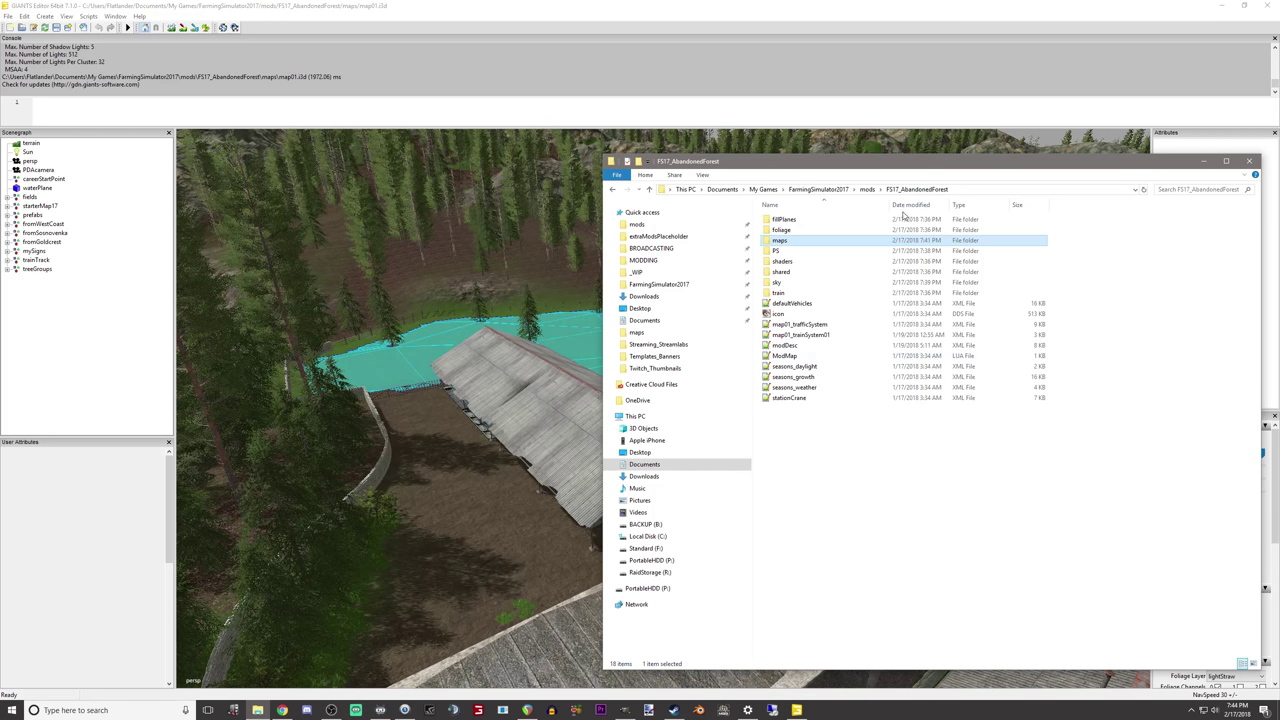
pyautogui.rightClick(796, 315)
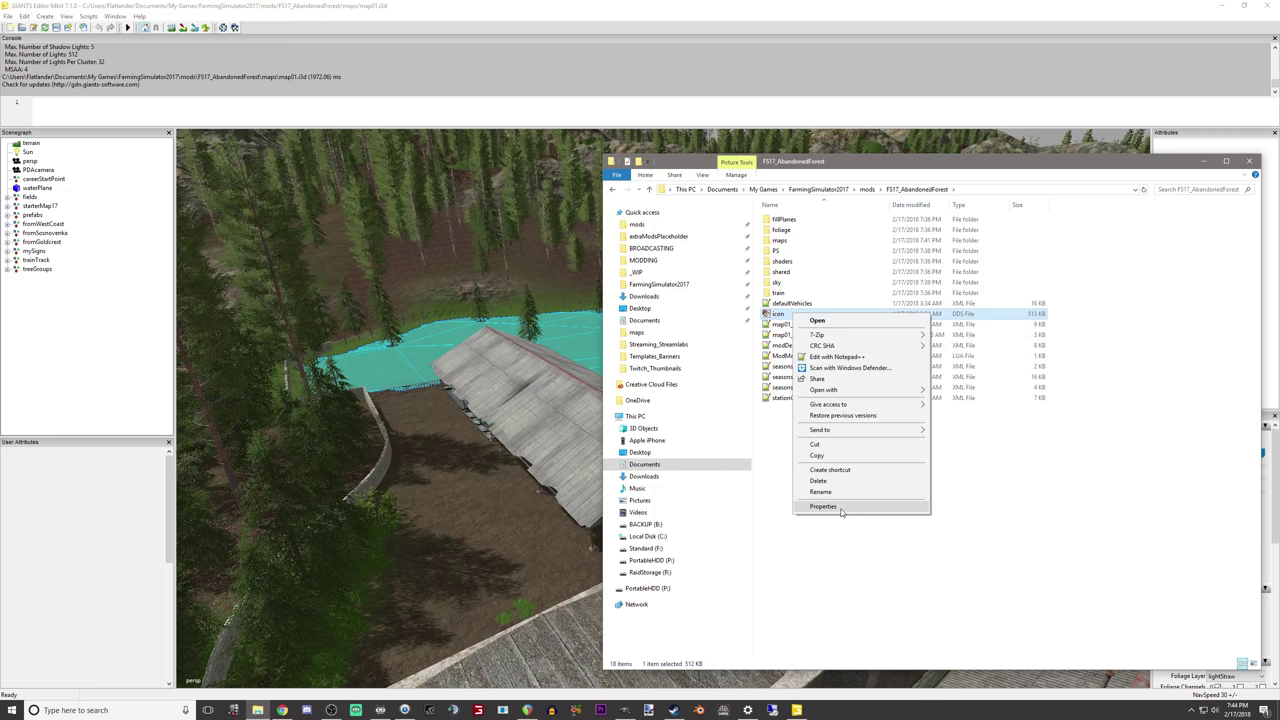
pyautogui.click(823, 506)
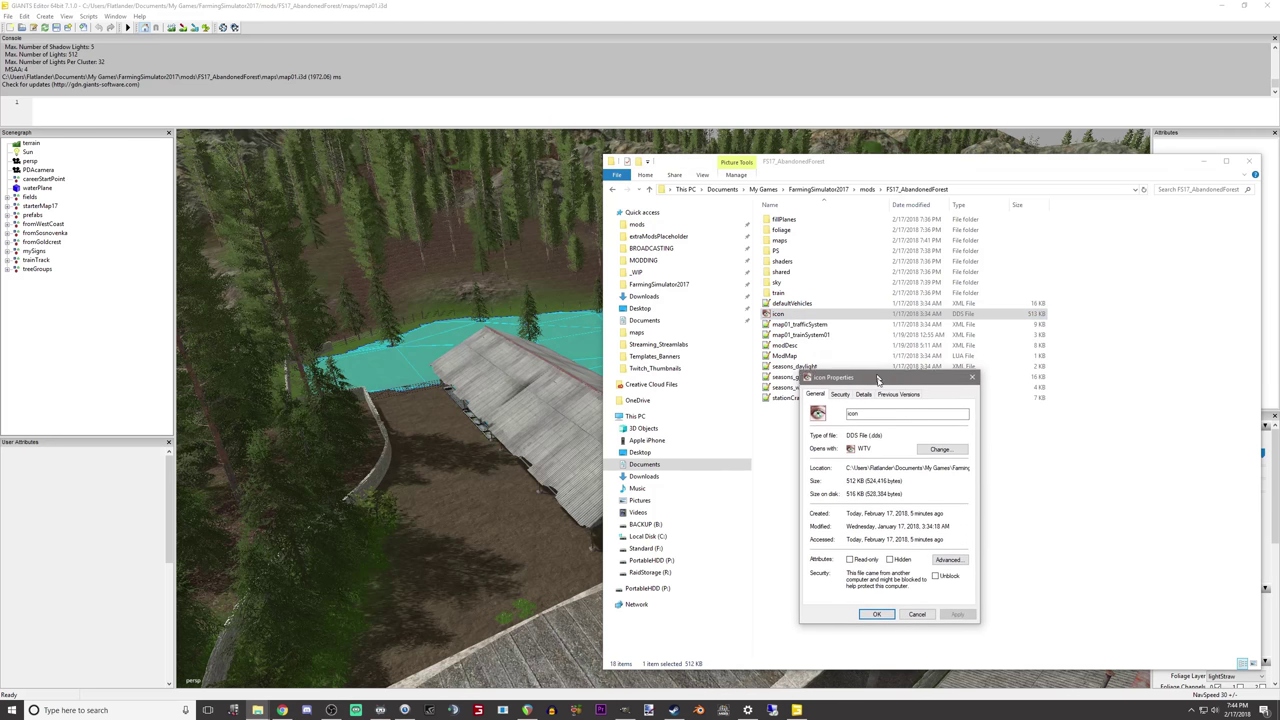
pyautogui.doubleClick(782, 240)
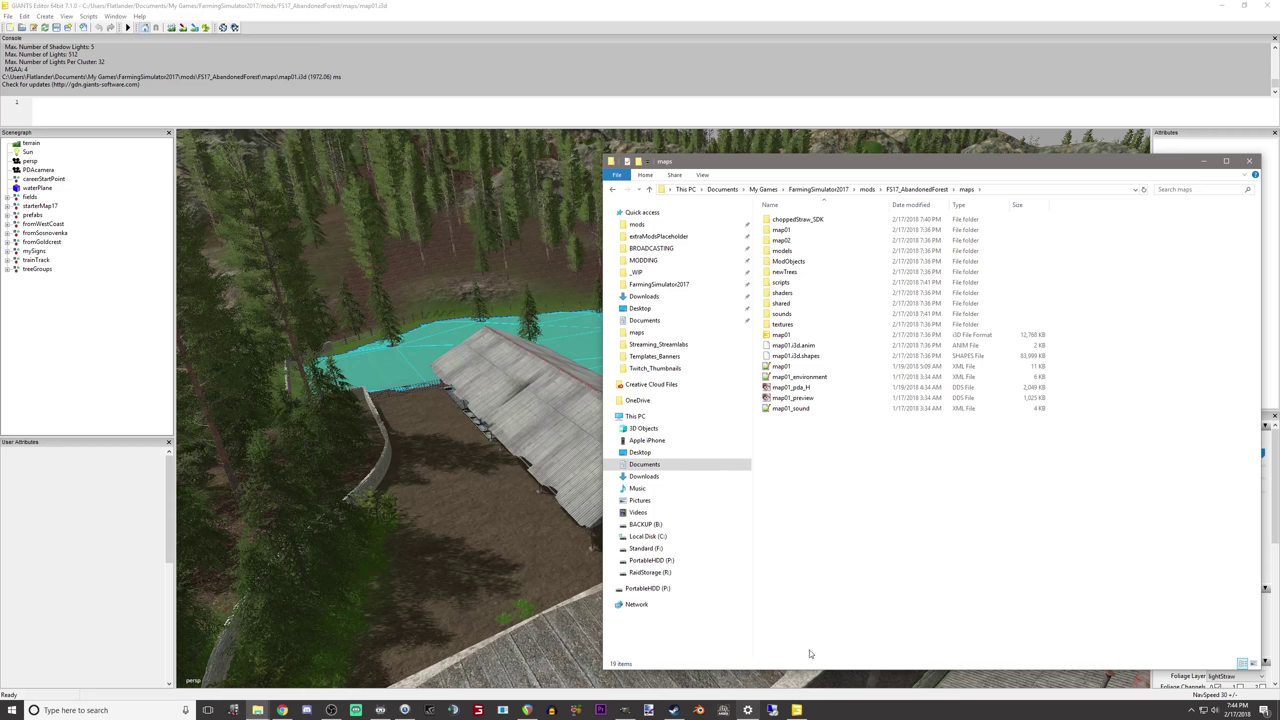
pyautogui.click(1204, 161)
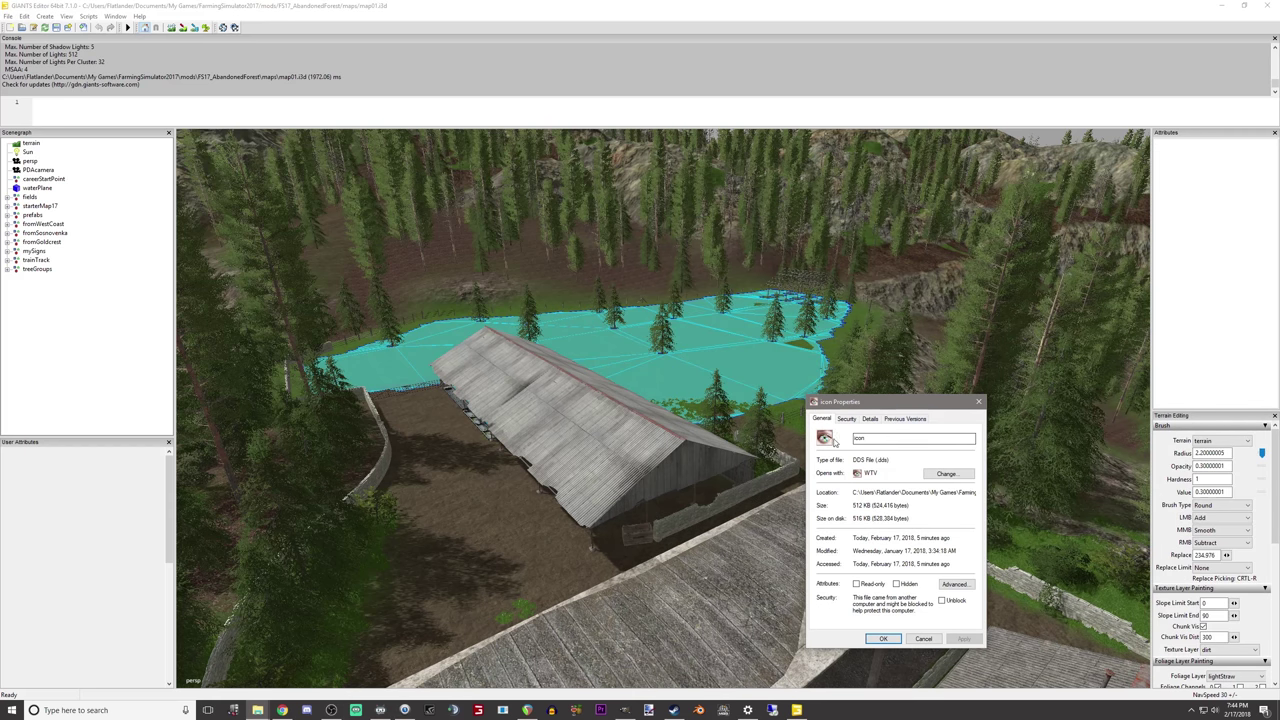
pyautogui.moveTo(902, 405); pyautogui.dragTo(865, 297)
pyautogui.click(834, 310)
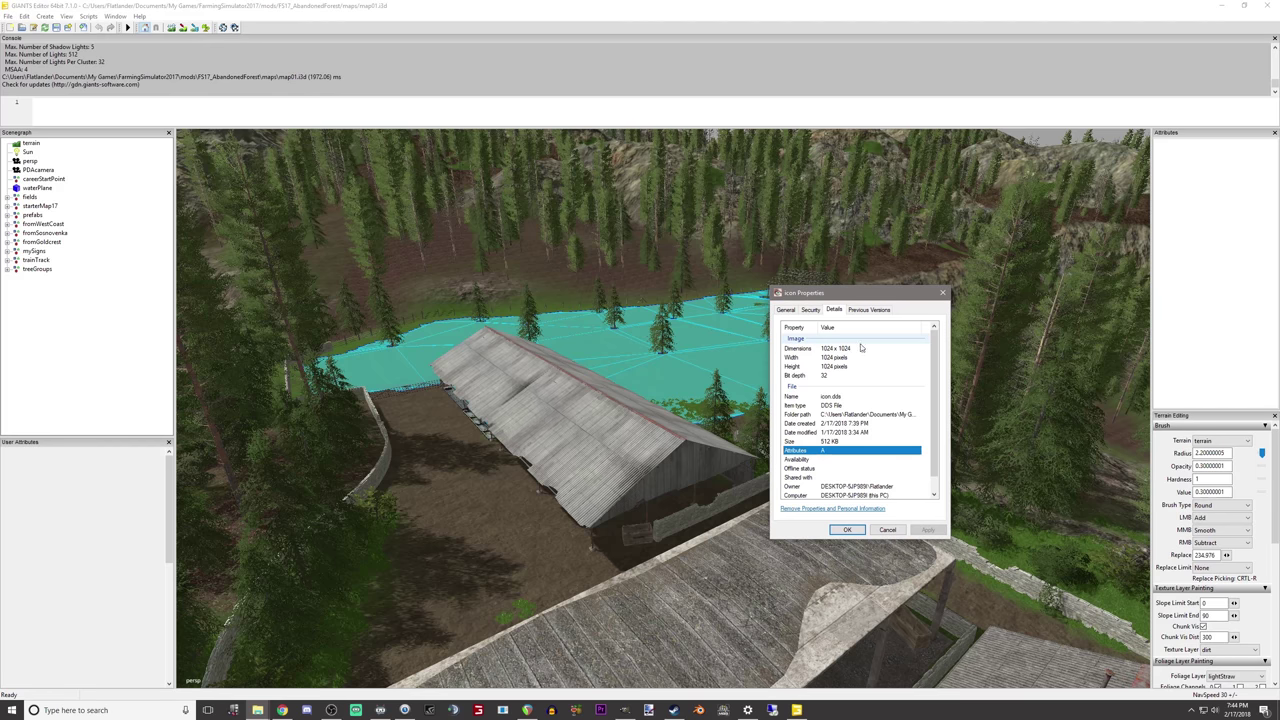
pyautogui.click(942, 293)
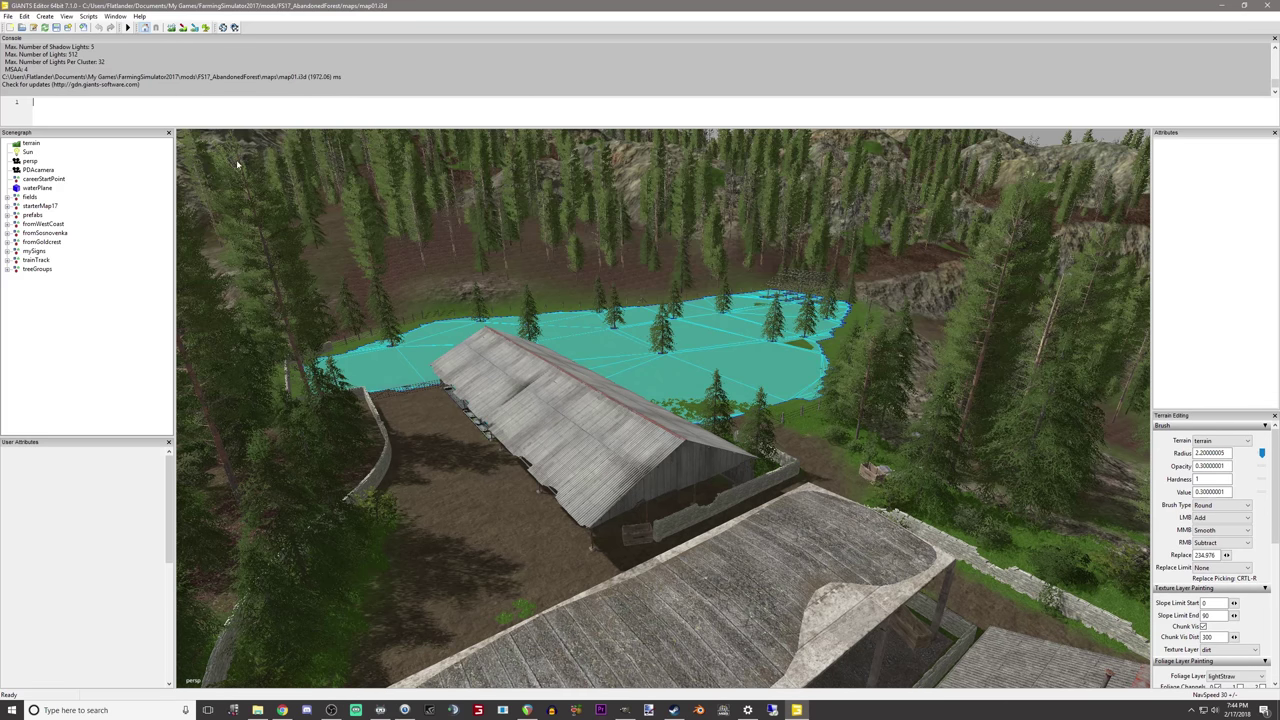
# Step: Select PDAcamera in the scenegraph and switch the viewport to the PDAcamera view
pyautogui.click(45, 17)
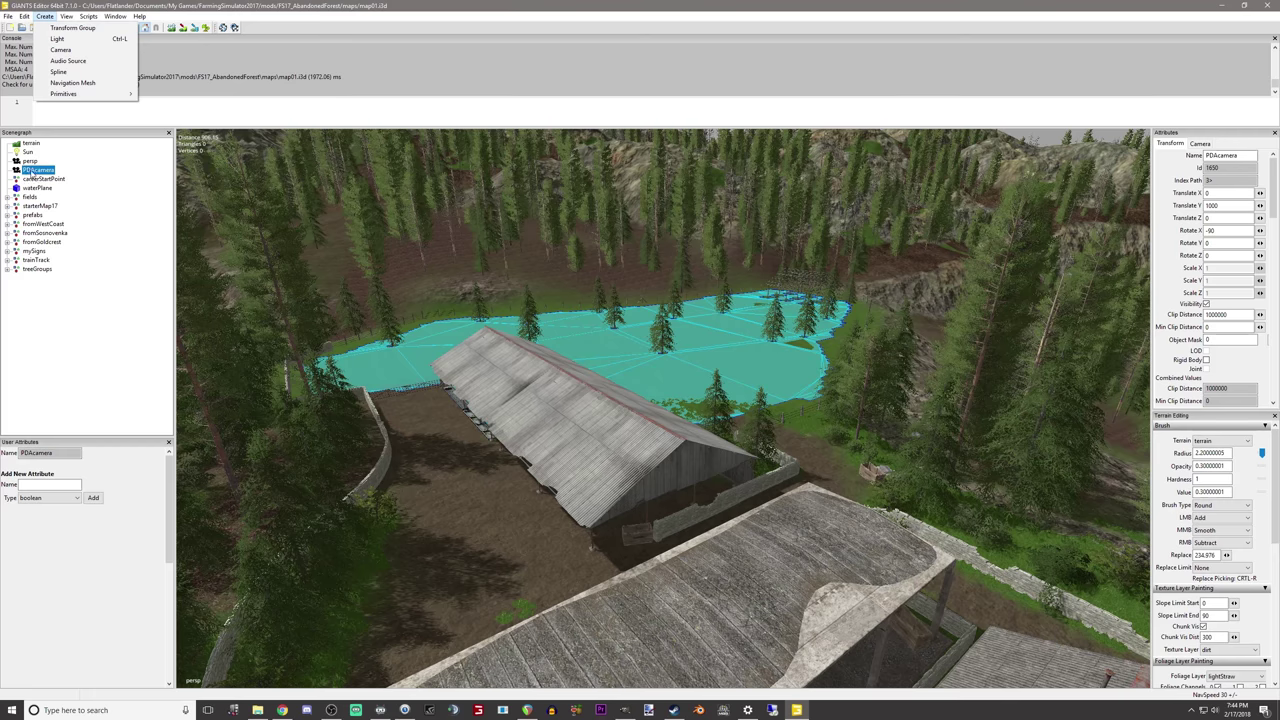
pyautogui.click(33, 169)
pyautogui.click(30, 161)
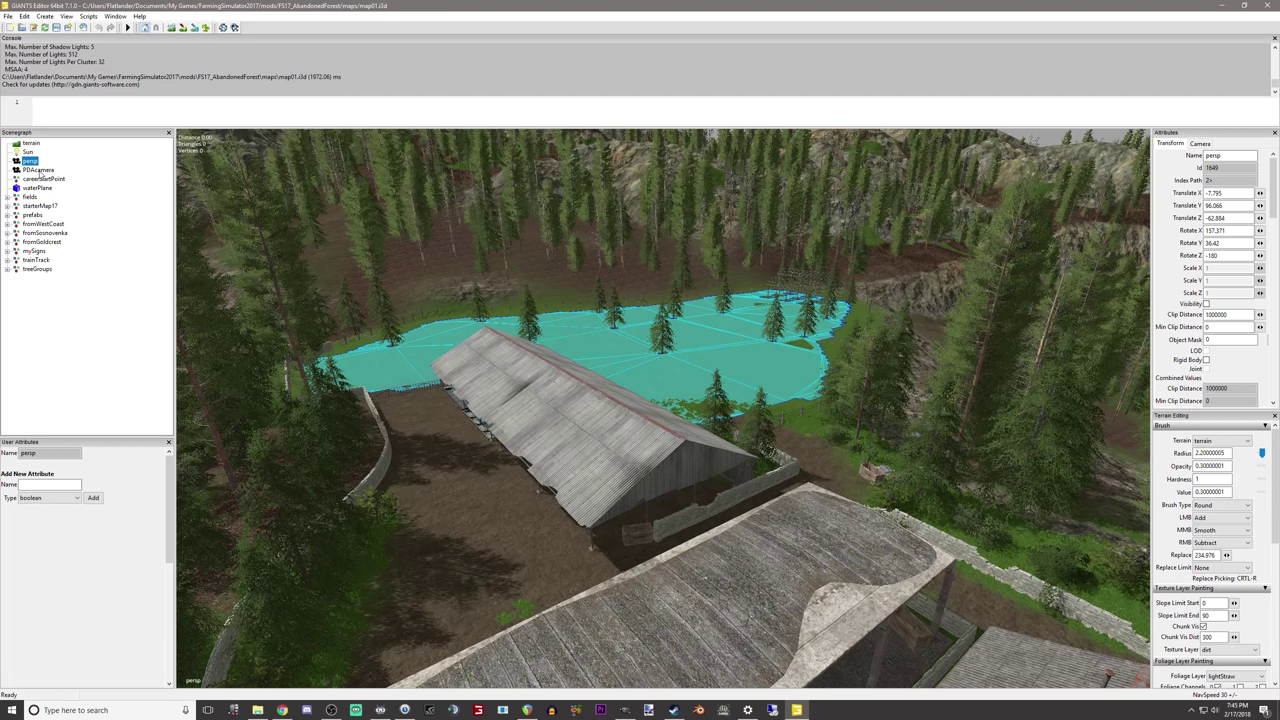
pyautogui.press('Down')
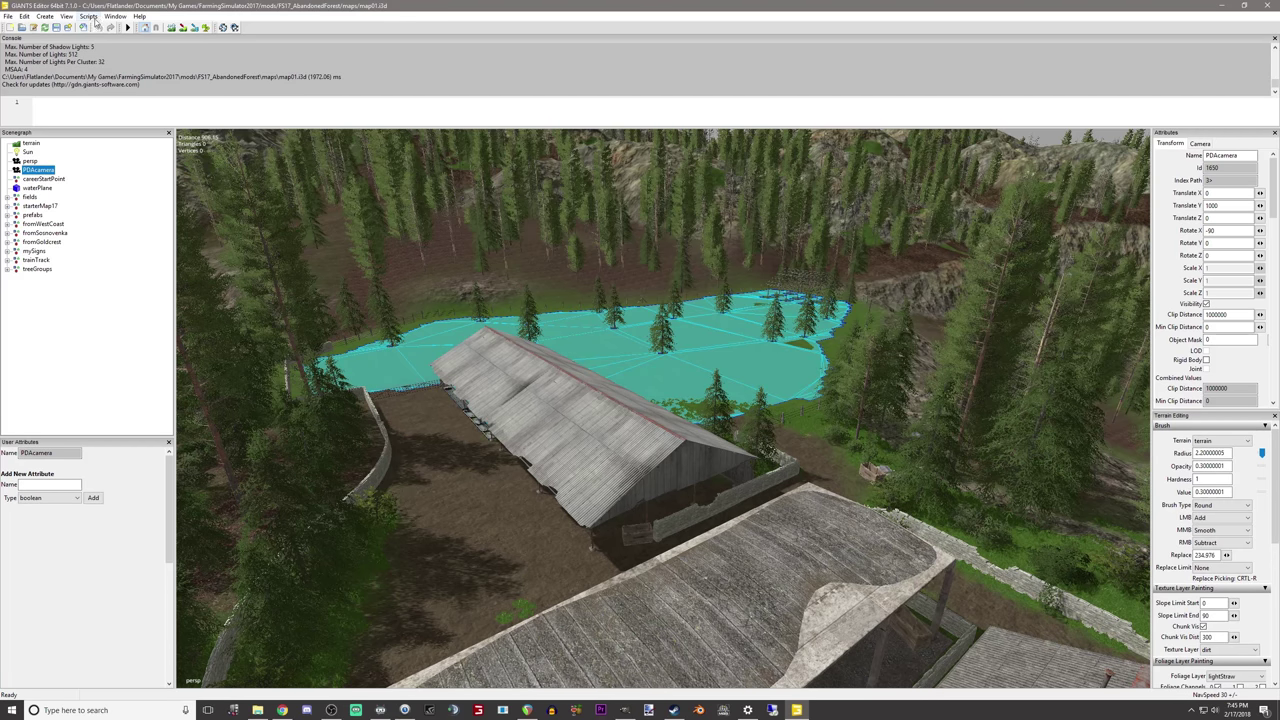
pyautogui.click(62, 17)
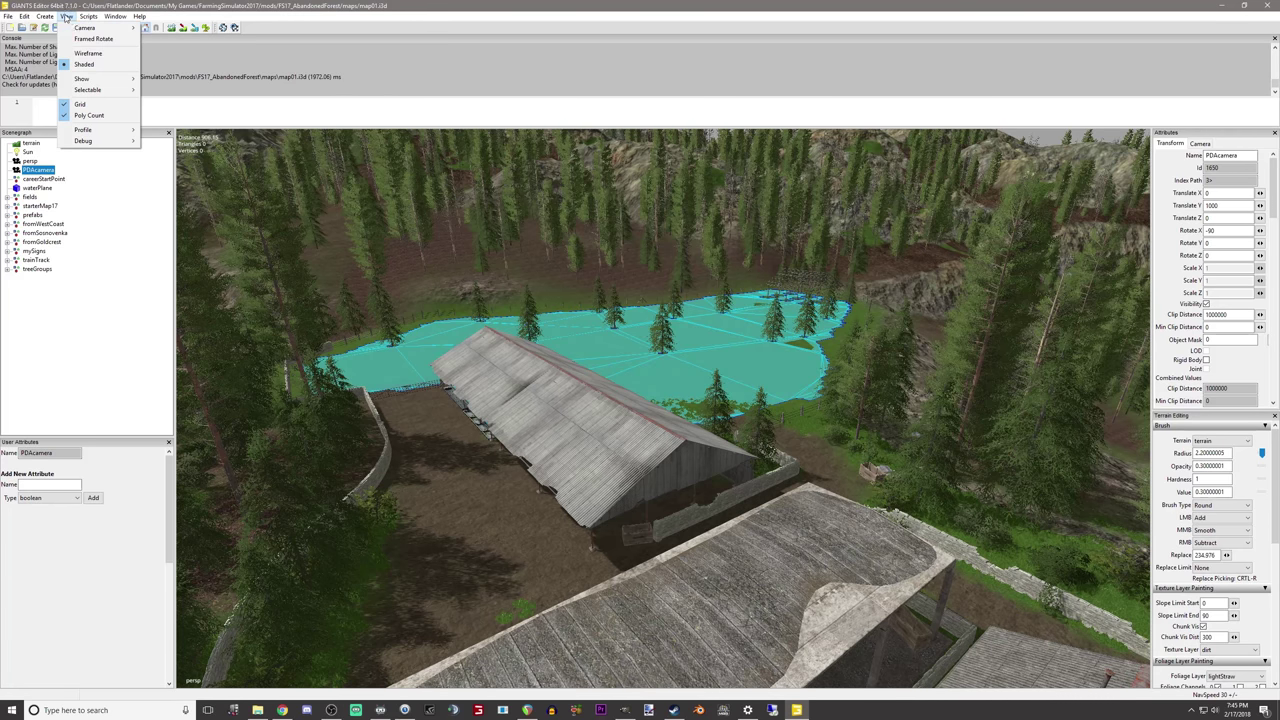
pyautogui.moveTo(73, 30)
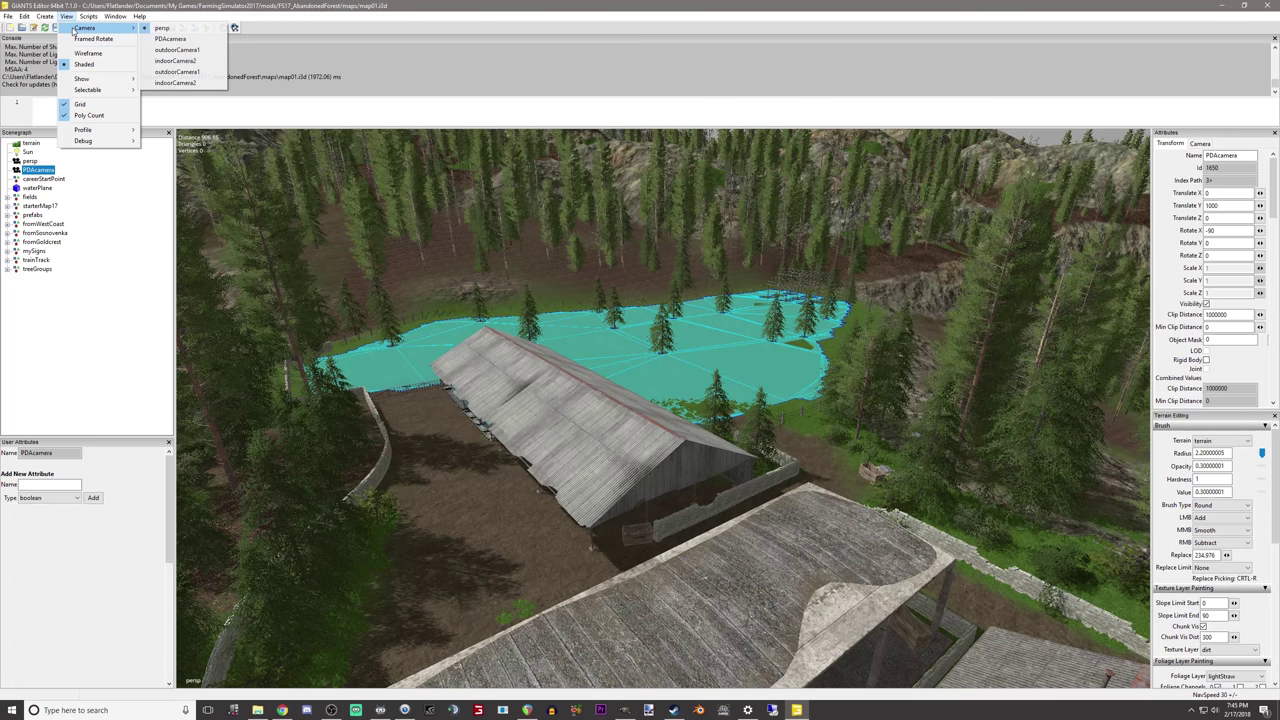
pyautogui.click(170, 38)
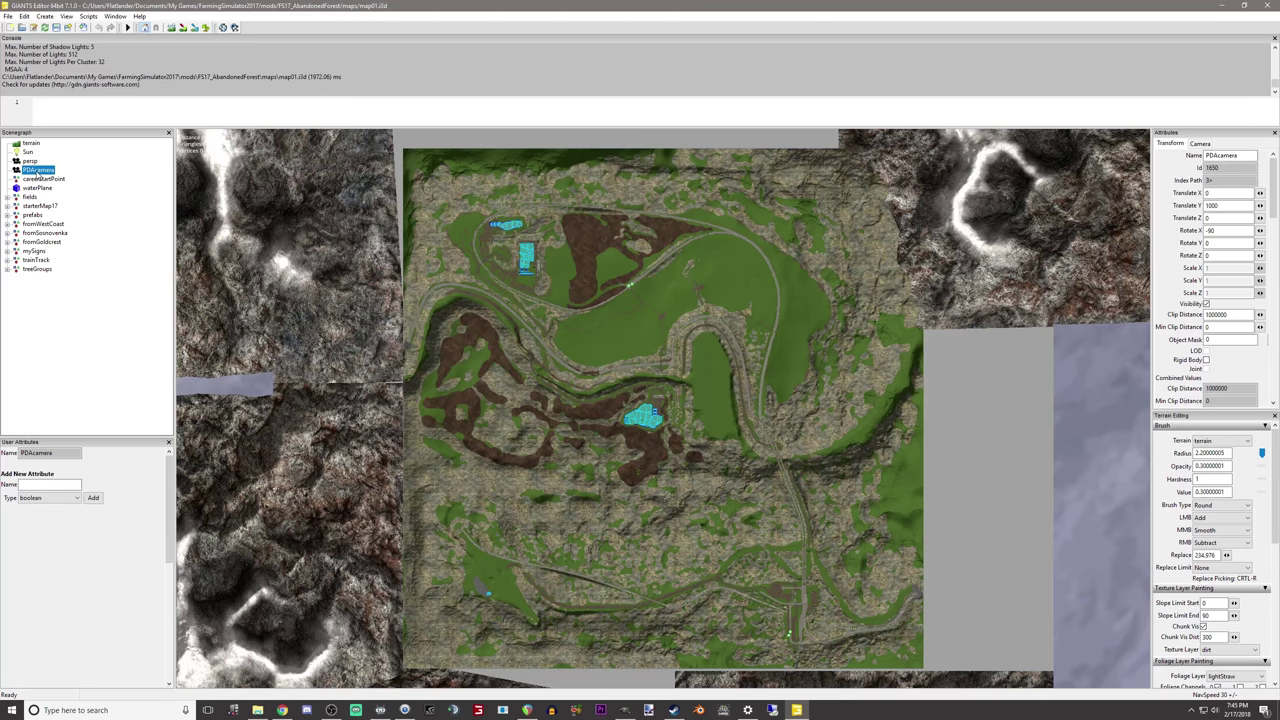
# Step: Create a new camera in the scene and select it in the scenegraph
pyautogui.click(45, 17)
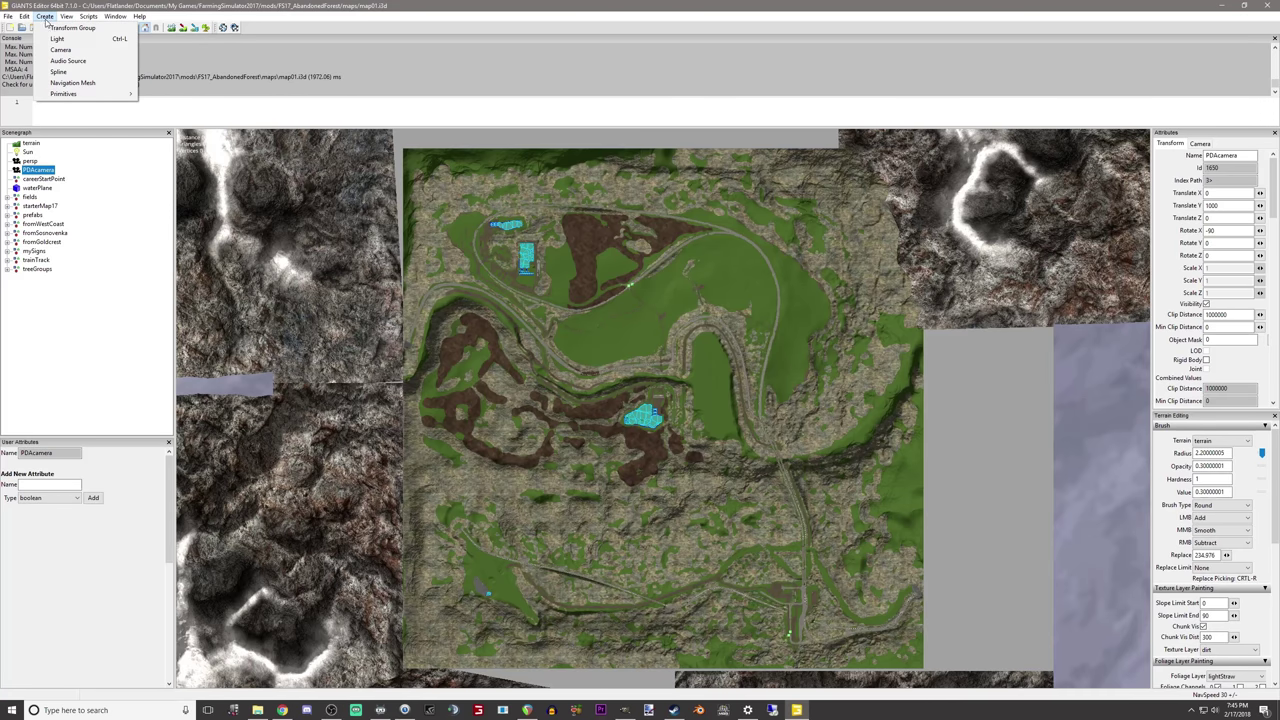
pyautogui.click(99, 276)
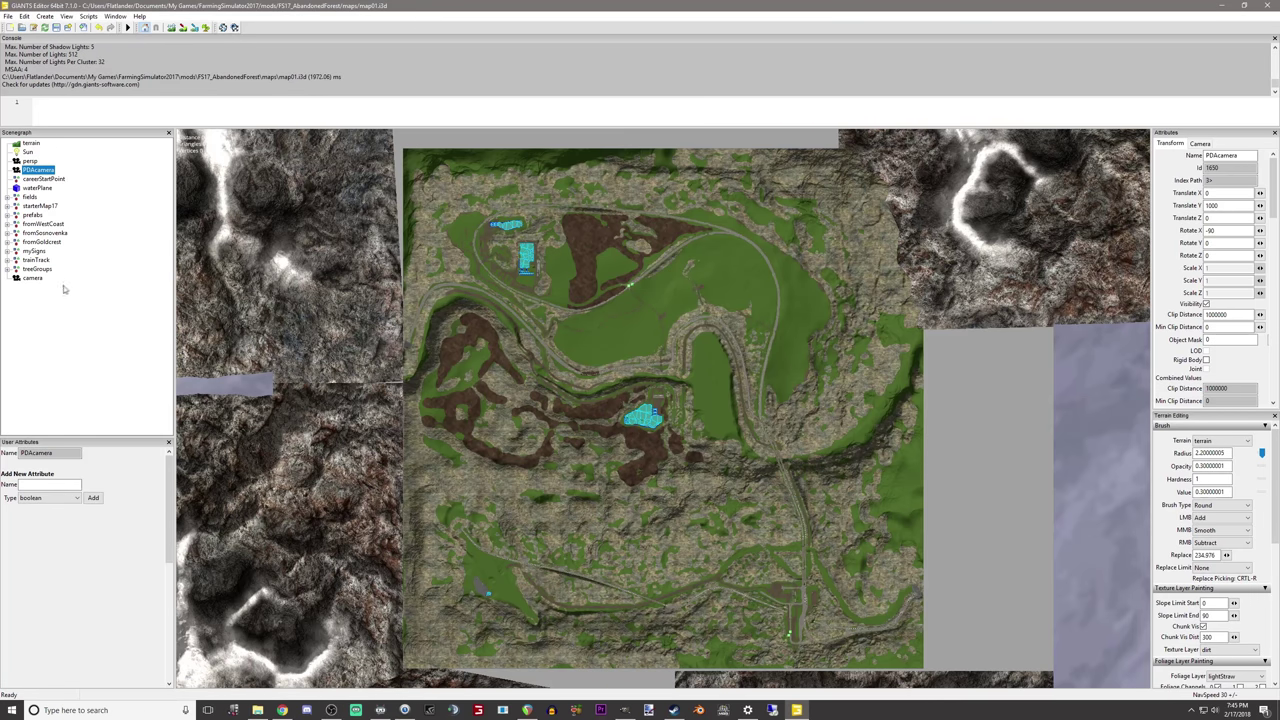
pyautogui.click(34, 278)
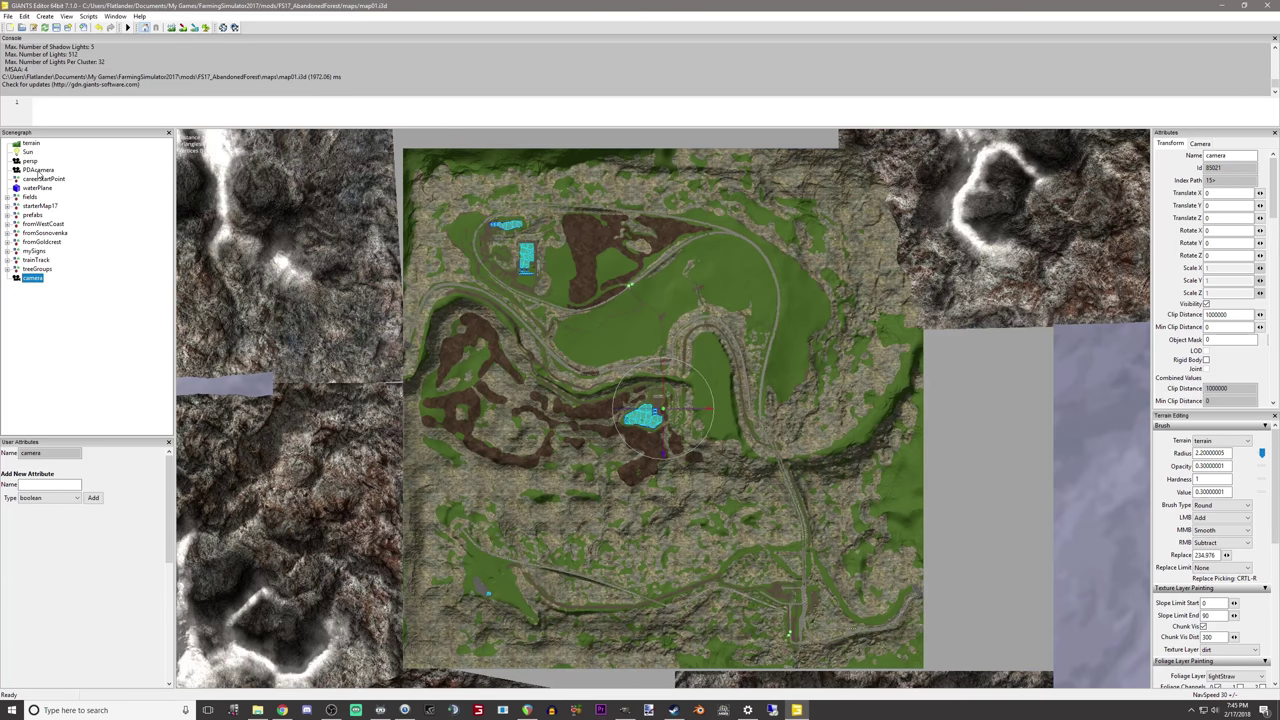
# Step: Set the new camera's Translate Y to 1000, using PDAcamera's height as the reference
pyautogui.click(38, 170)
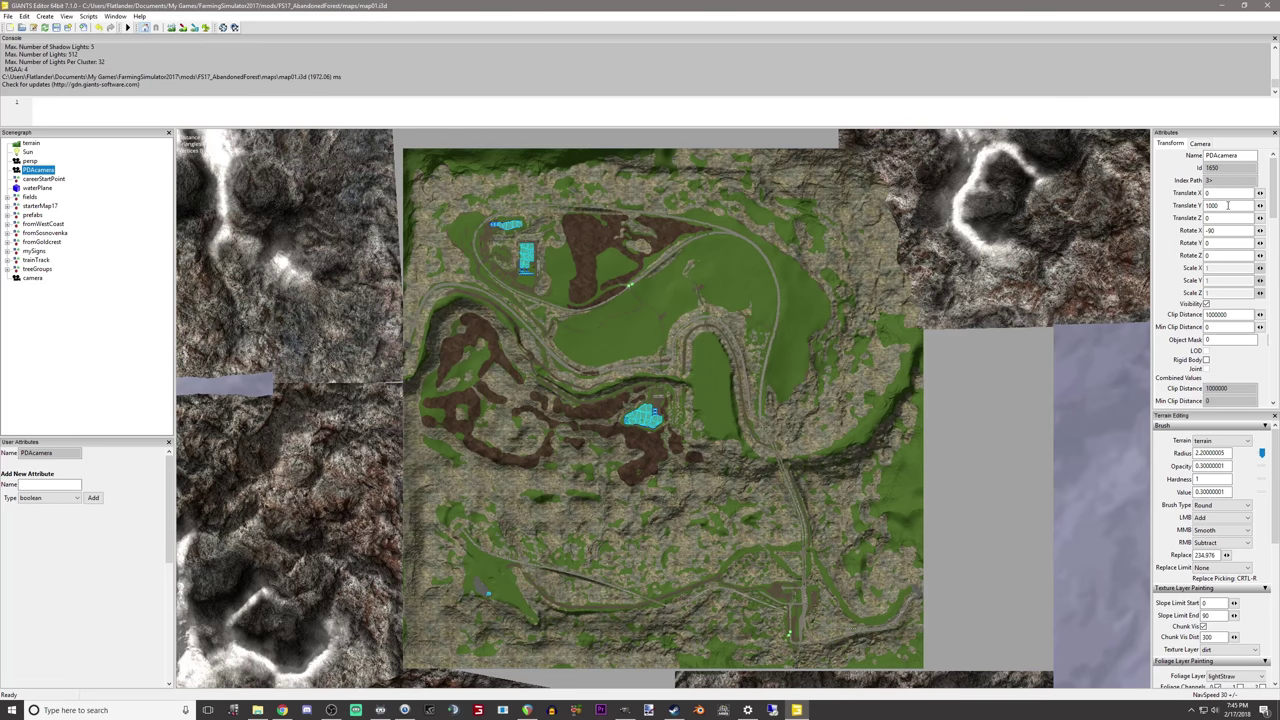
pyautogui.doubleClick(1228, 205)
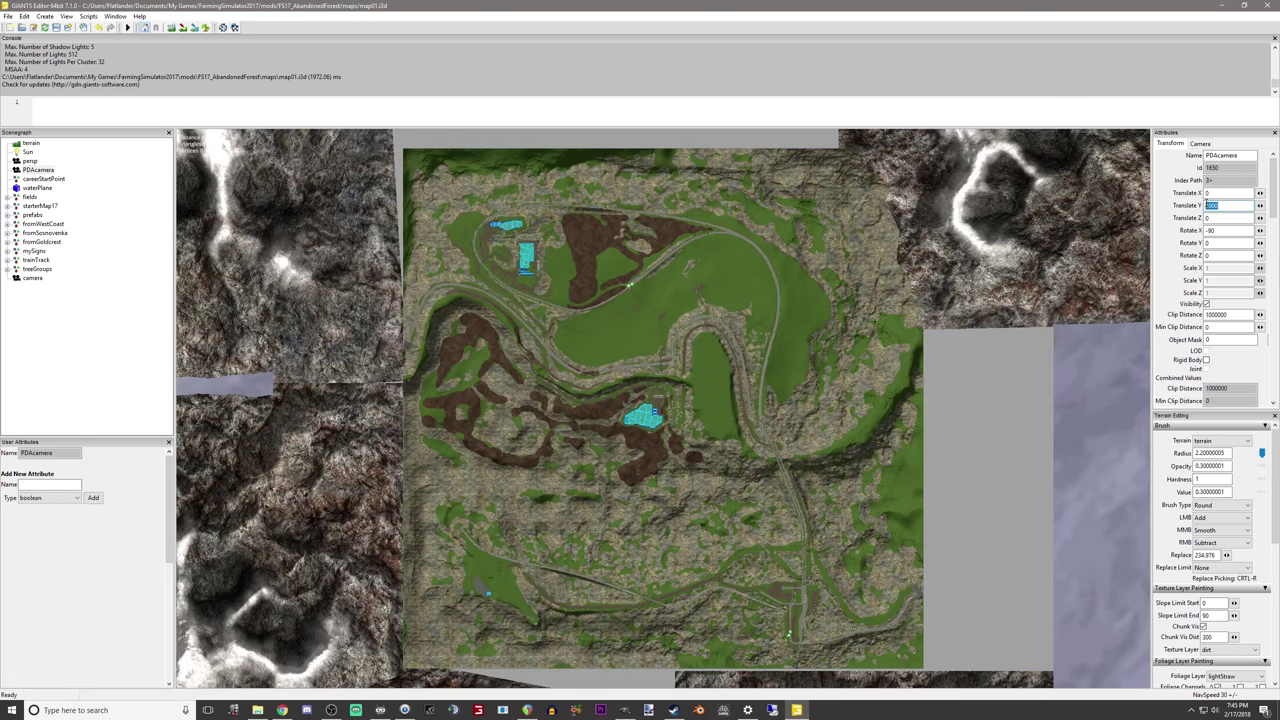
pyautogui.click(33, 277)
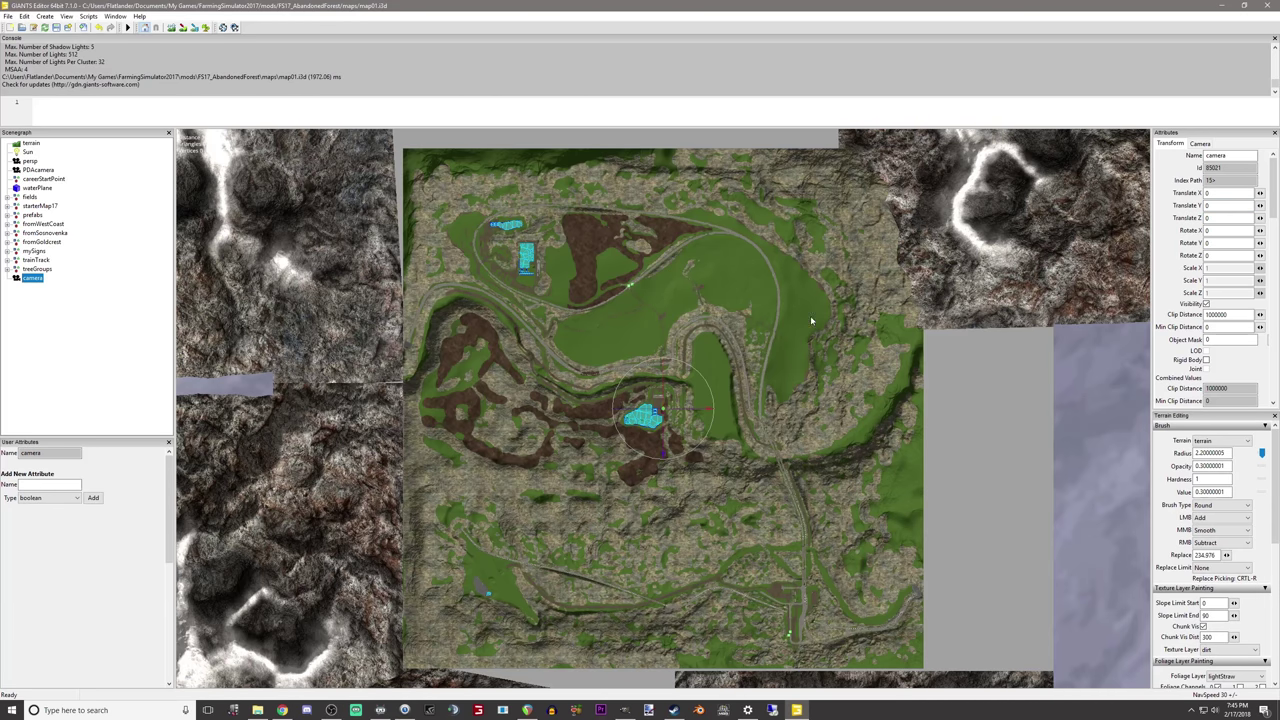
pyautogui.doubleClick(1218, 206)
pyautogui.write('1000')
pyautogui.click(1209, 218)
# Step: View the map through the new camera, and return the viewport to PDAcamera
pyautogui.click(30, 173)
pyautogui.click(66, 17)
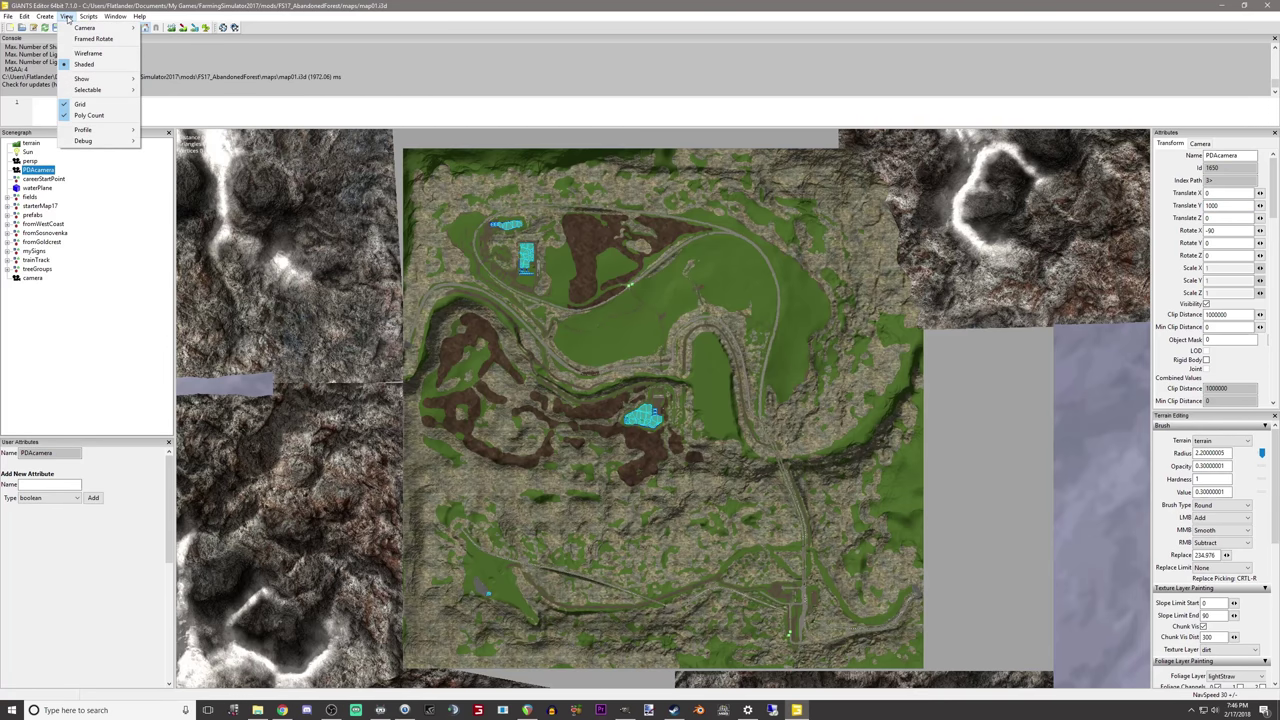
pyautogui.moveTo(78, 33)
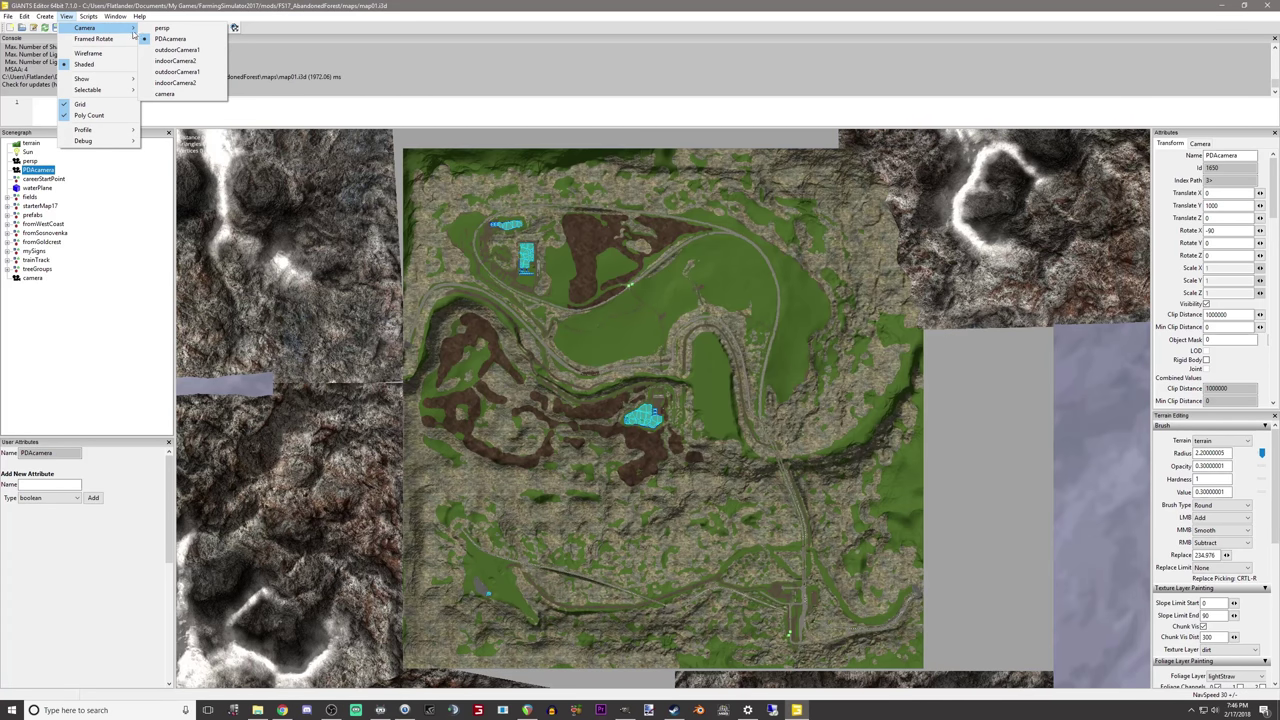
pyautogui.click(174, 94)
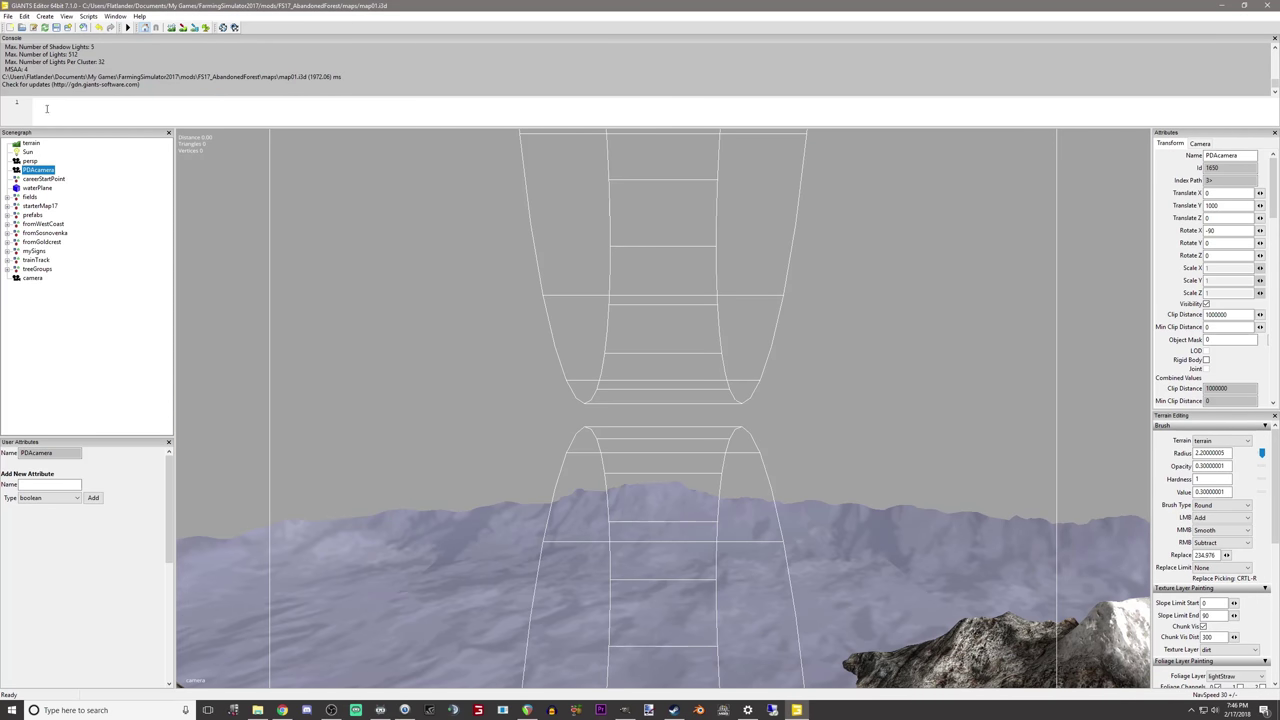
pyautogui.click(66, 16)
pyautogui.moveTo(124, 28)
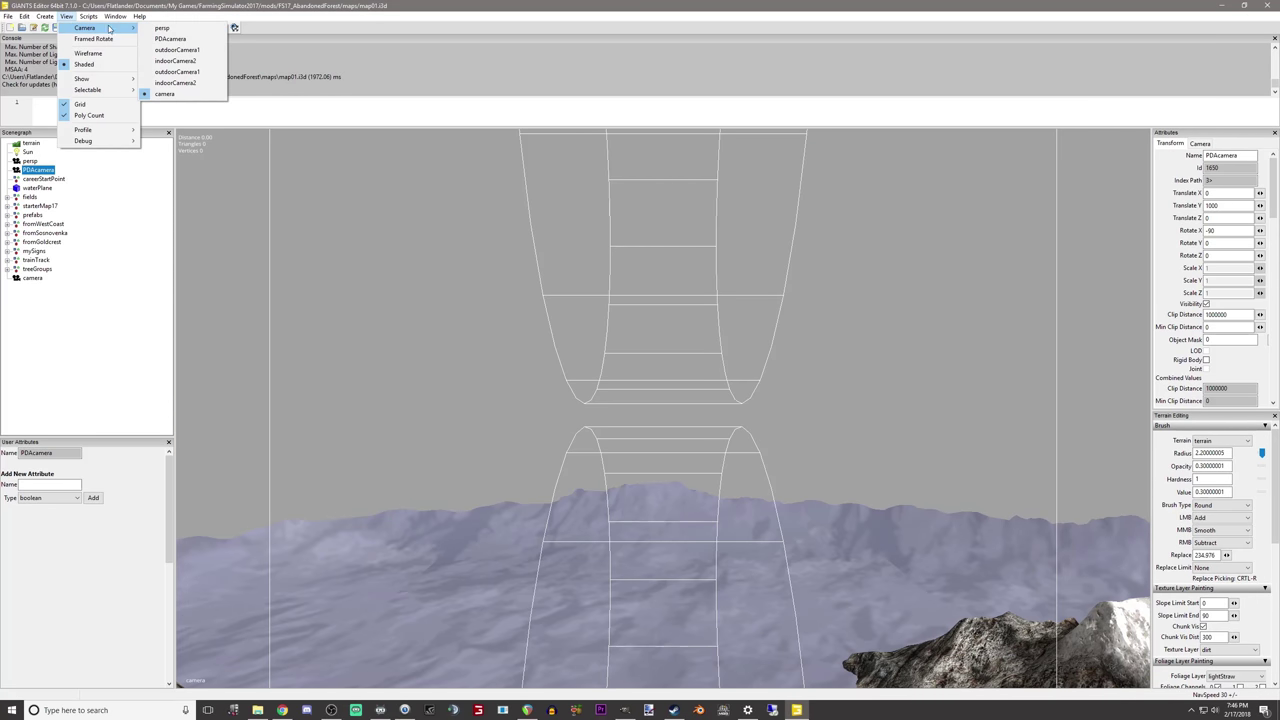
pyautogui.click(170, 38)
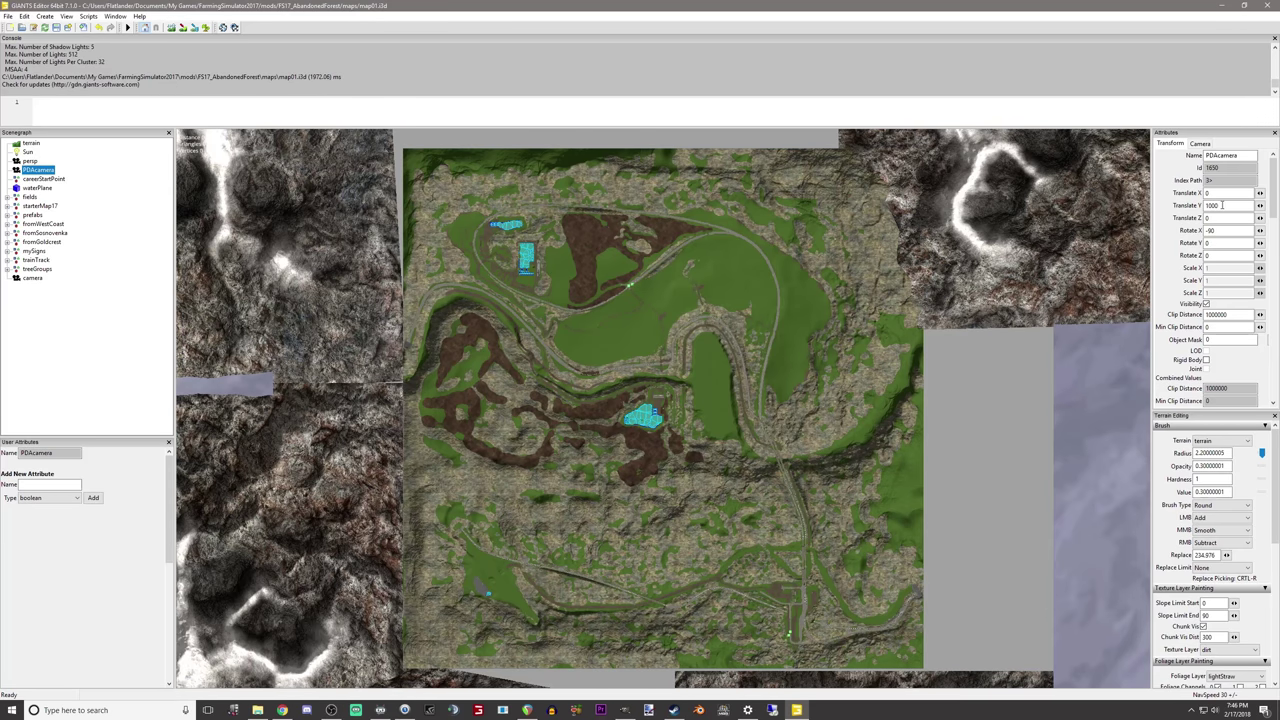
# Step: Check PDAcamera's Translate Y and Rotate X values and its camera attributes
pyautogui.doubleClick(1224, 204)
pyautogui.doubleClick(1212, 231)
pyautogui.click(1198, 144)
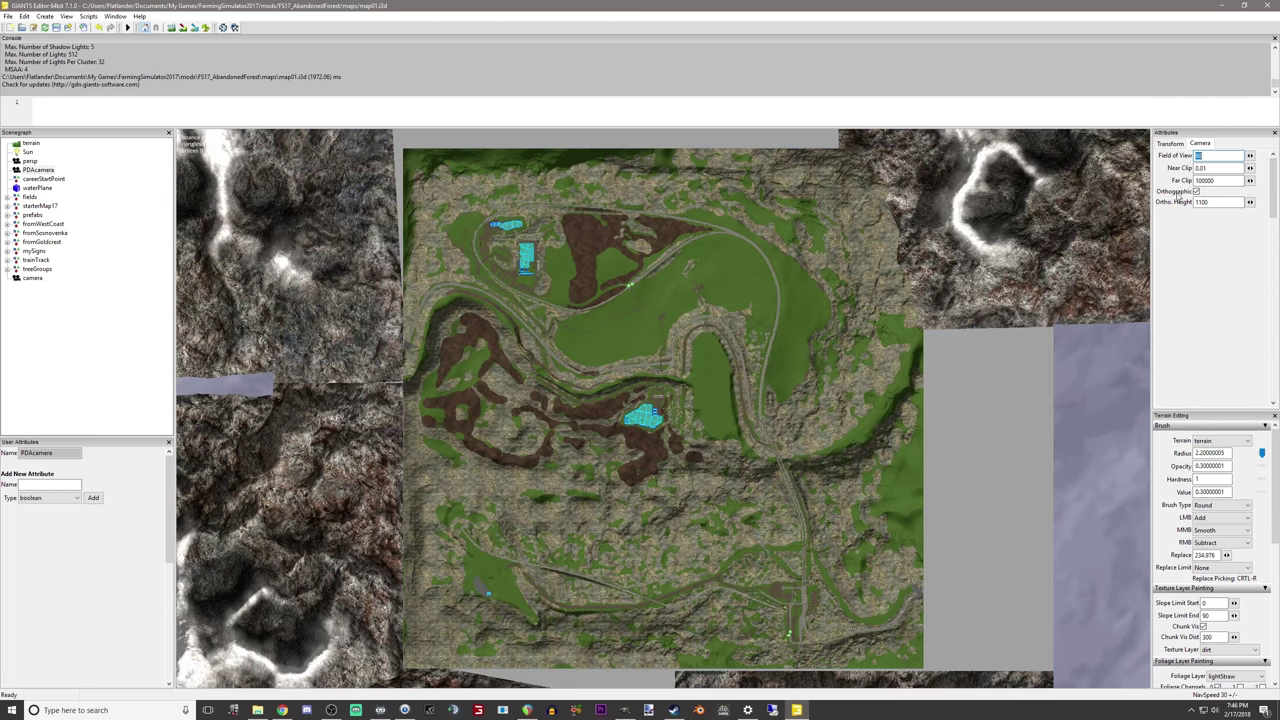
# Step: Try PDAcamera with Orthographic turned off, turn it back on, and check the Ortho. Height value
pyautogui.click(1197, 191)
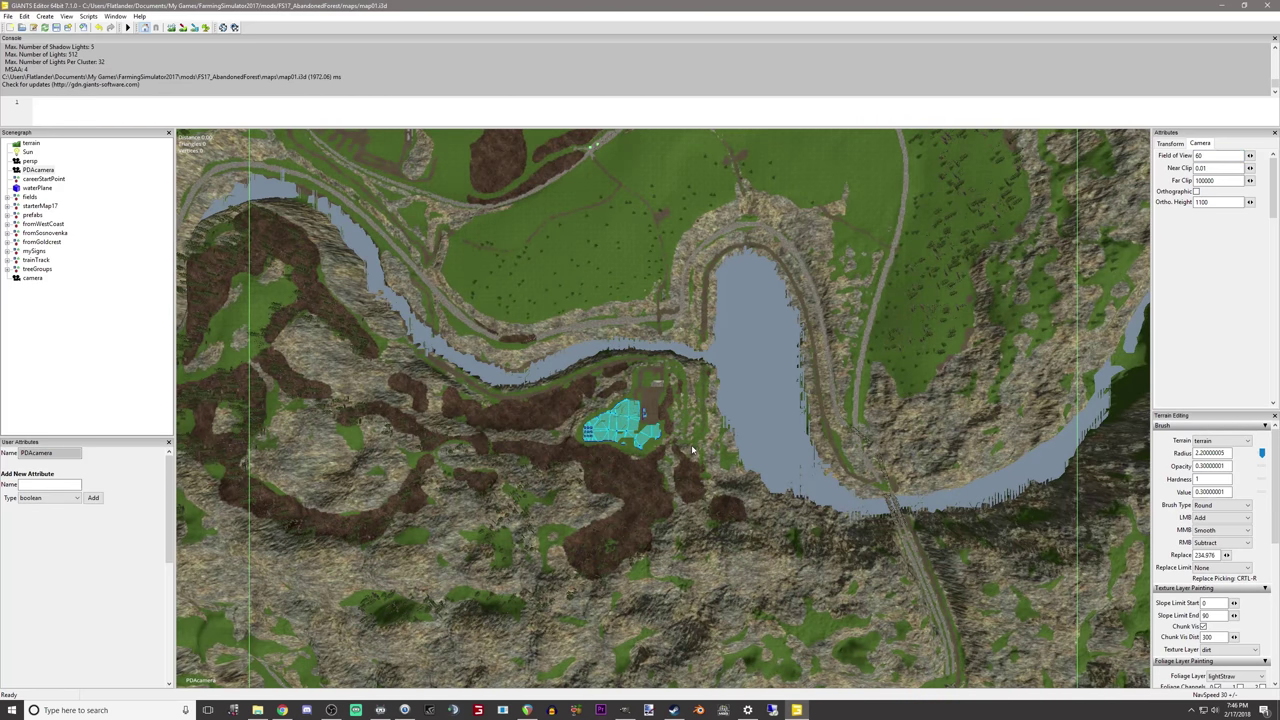
pyautogui.moveTo(838, 407); pyautogui.dragTo(277, 484, button='right')
pyautogui.scroll(-10, 690, 487)
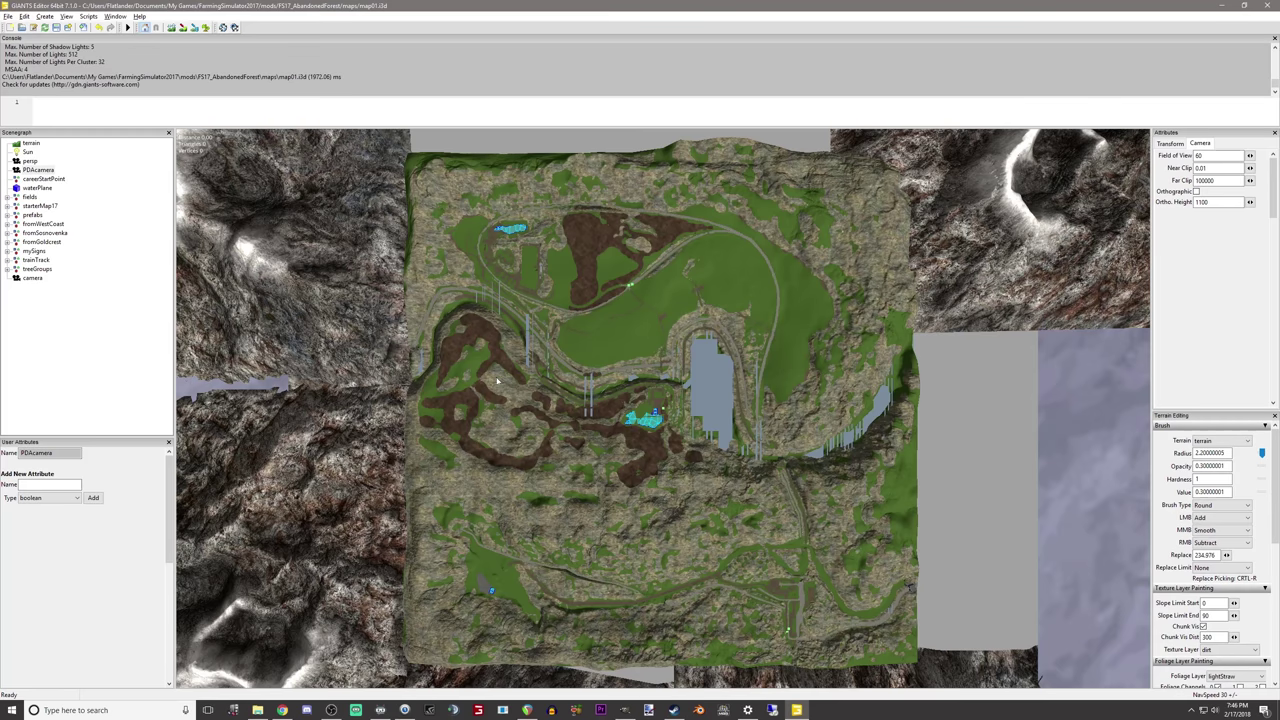
pyautogui.scroll(5, 951, 388)
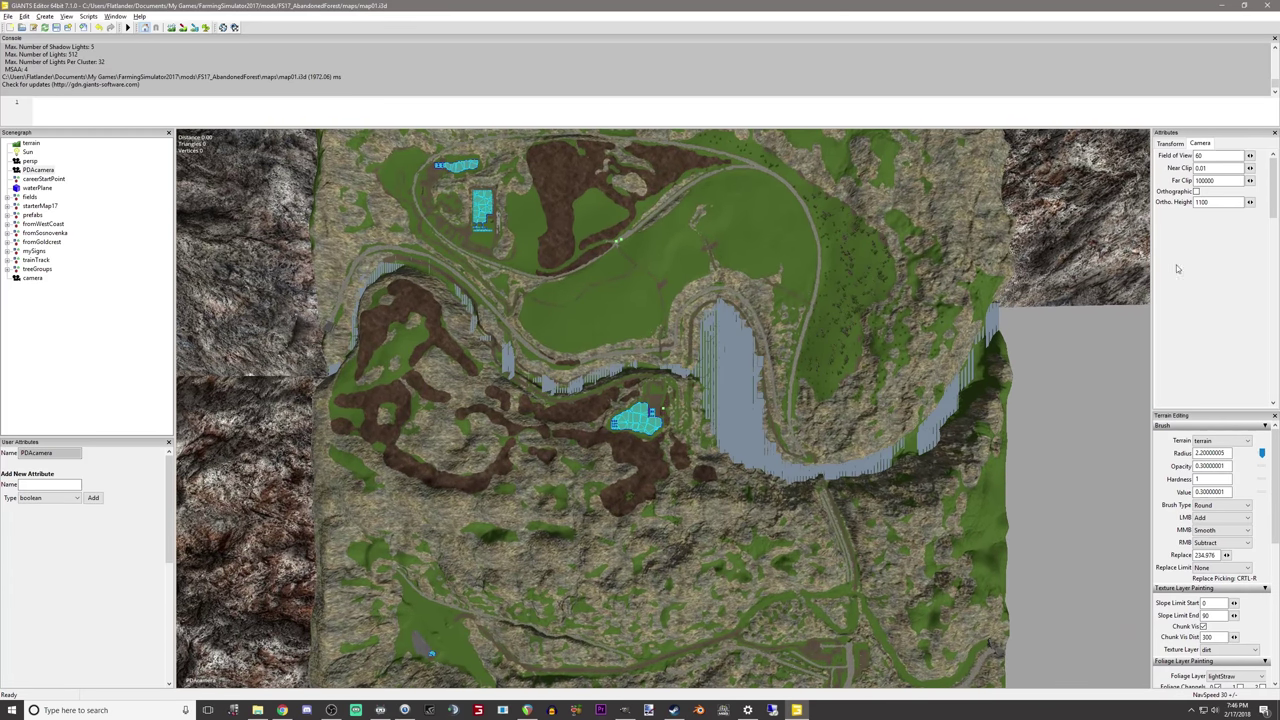
pyautogui.click(1196, 191)
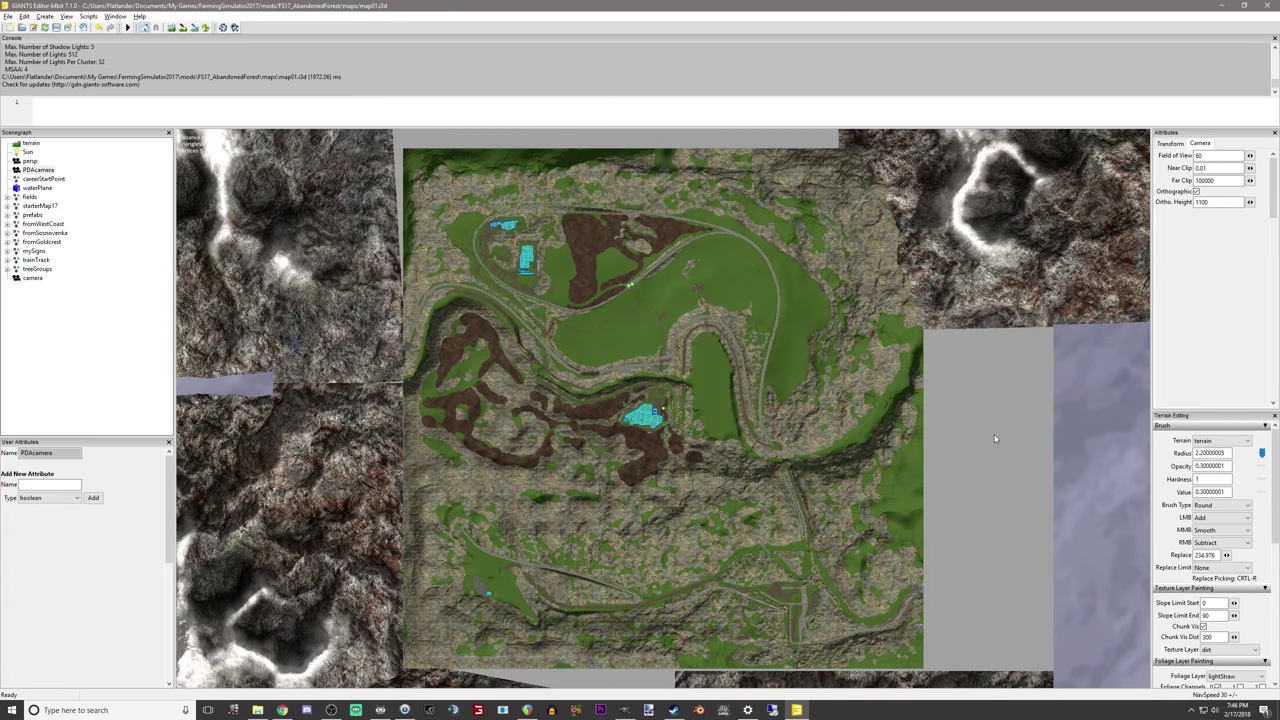
pyautogui.moveTo(1222, 203); pyautogui.dragTo(1157, 205)
# Step: Open the map01_pda_H image from the mod's maps folder in paint.net
pyautogui.click(257, 710)
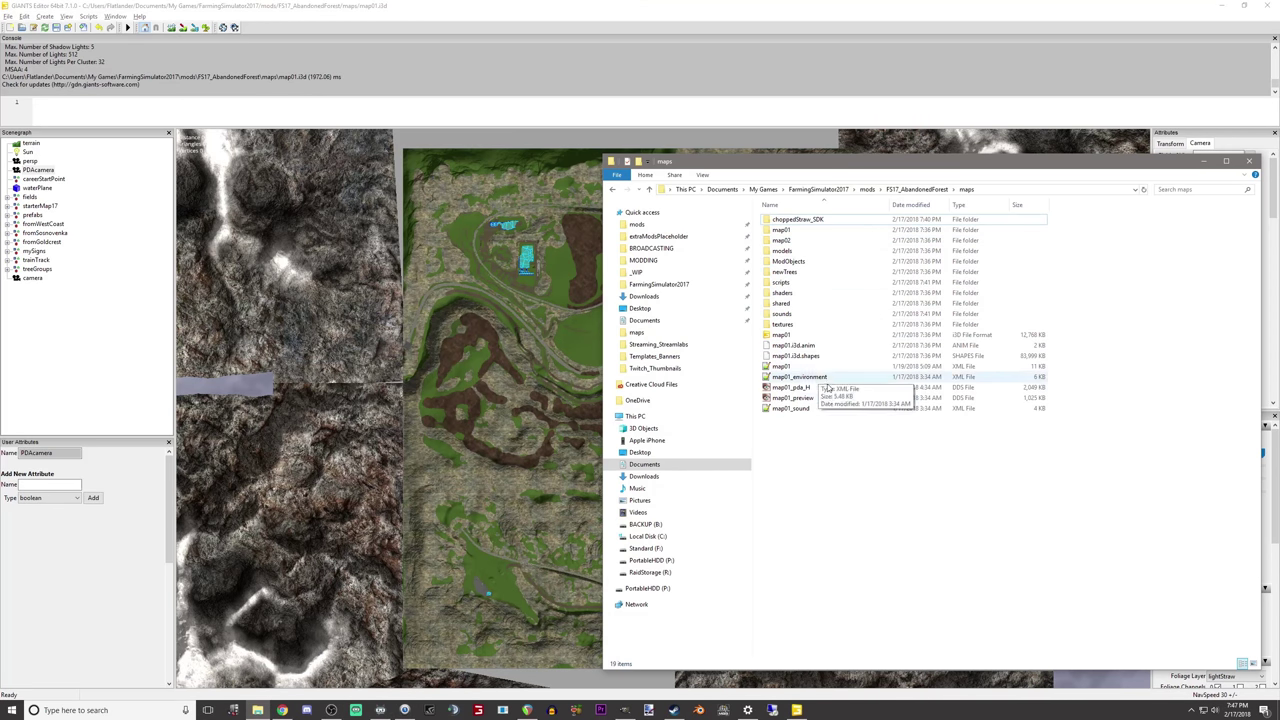
pyautogui.click(820, 389)
pyautogui.rightClick(820, 389)
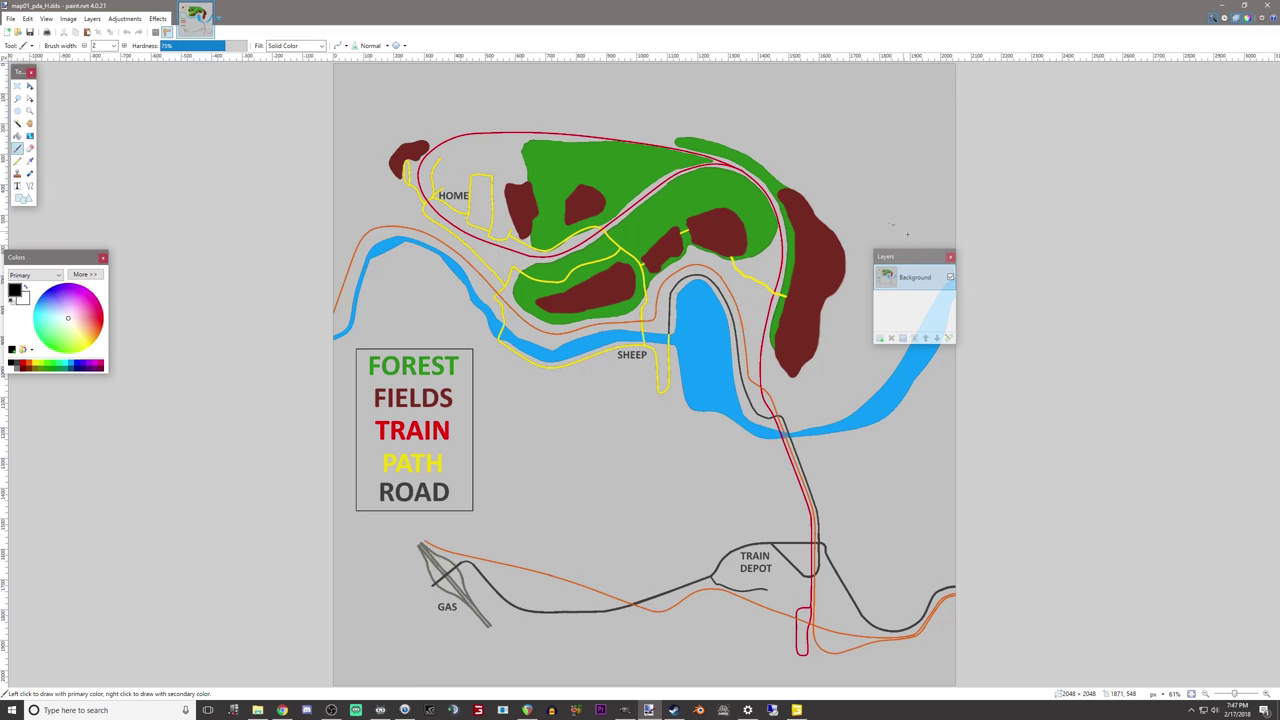
# Step: Create a new 4480 × 1440 pixel image and paste the captured desktop screenshot into it
pyautogui.moveTo(912, 256); pyautogui.dragTo(164, 198)
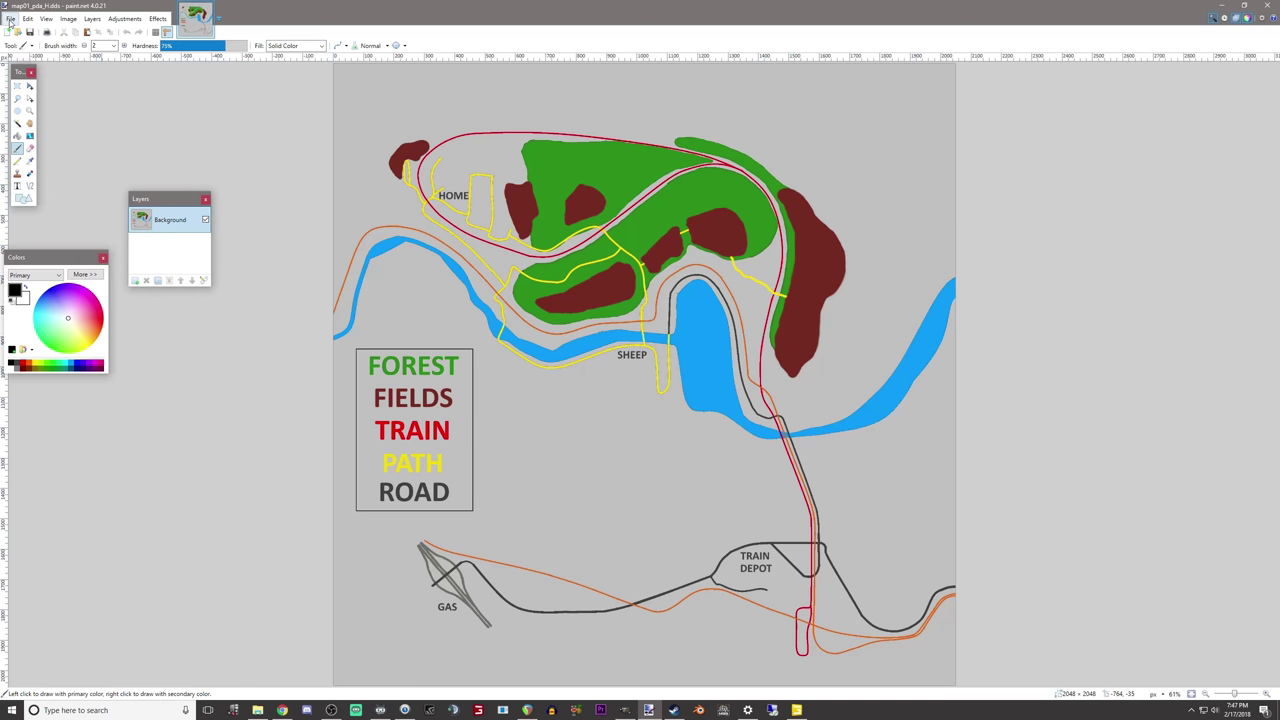
pyautogui.click(11, 19)
pyautogui.click(20, 32)
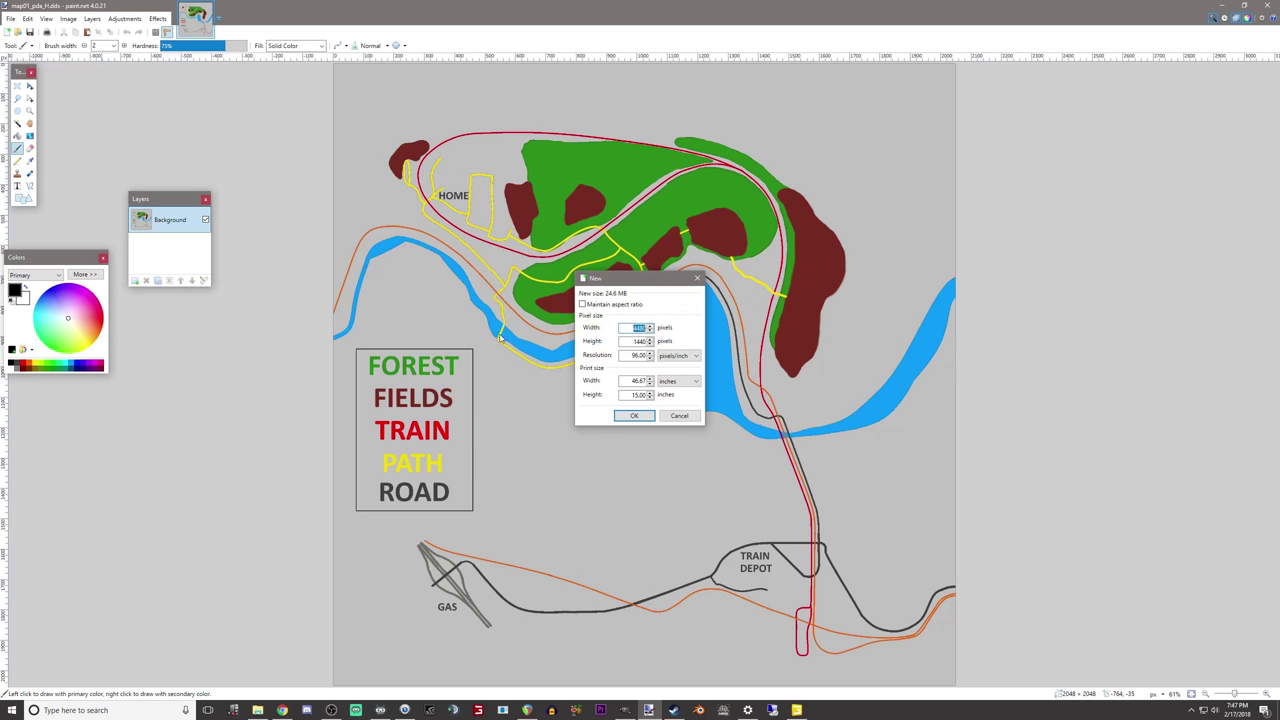
pyautogui.click(634, 416)
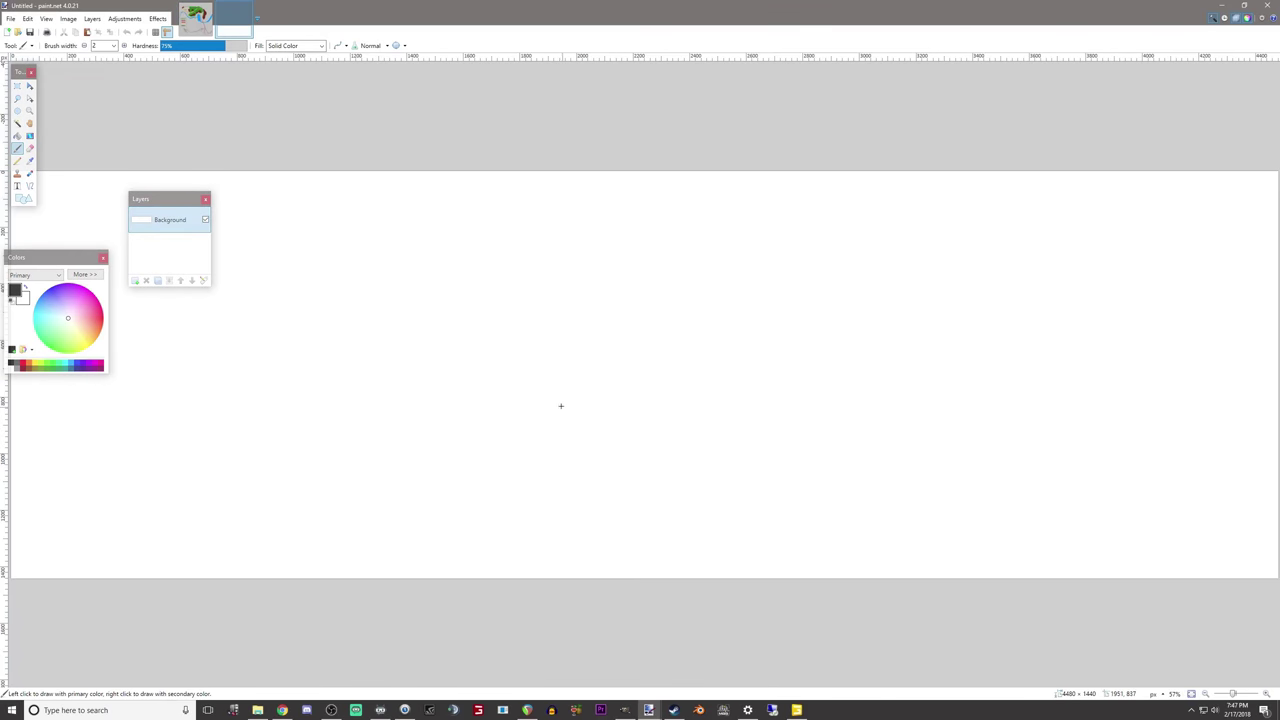
pyautogui.hotkey('ctrl', 'v')
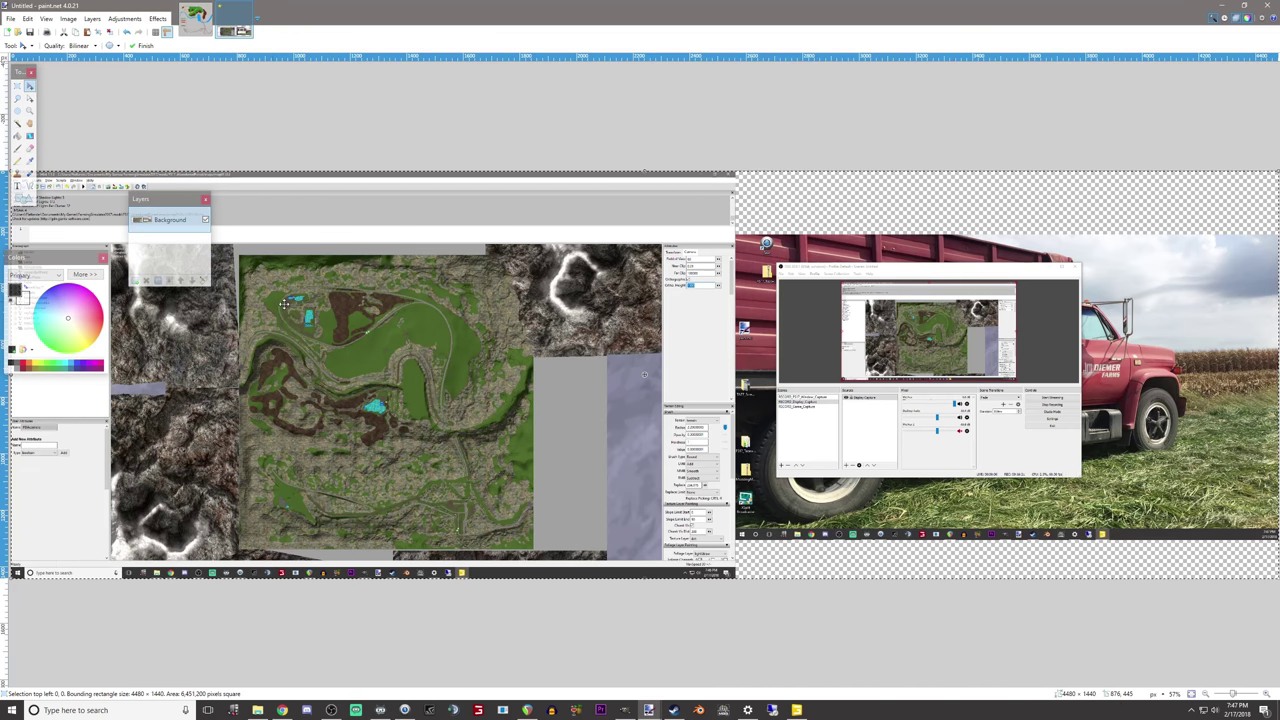
pyautogui.hotkey('ctrl', 'v')
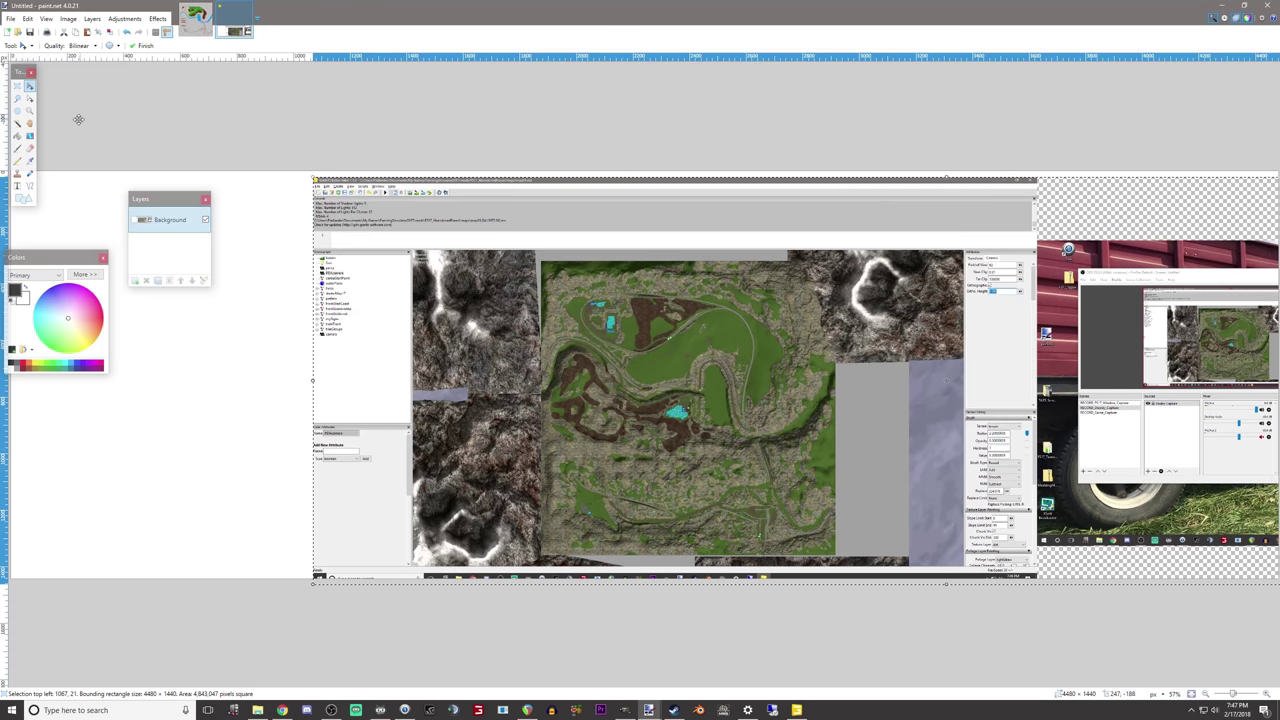
# Step: Select the square playable terrain in the pasted screenshot with Rectangle Select, 1040 × 1040 pixels, along its outer edges
pyautogui.click(17, 86)
pyautogui.keyDown('ctrl'); pyautogui.scroll(6, 425, 225); pyautogui.keyUp('ctrl')
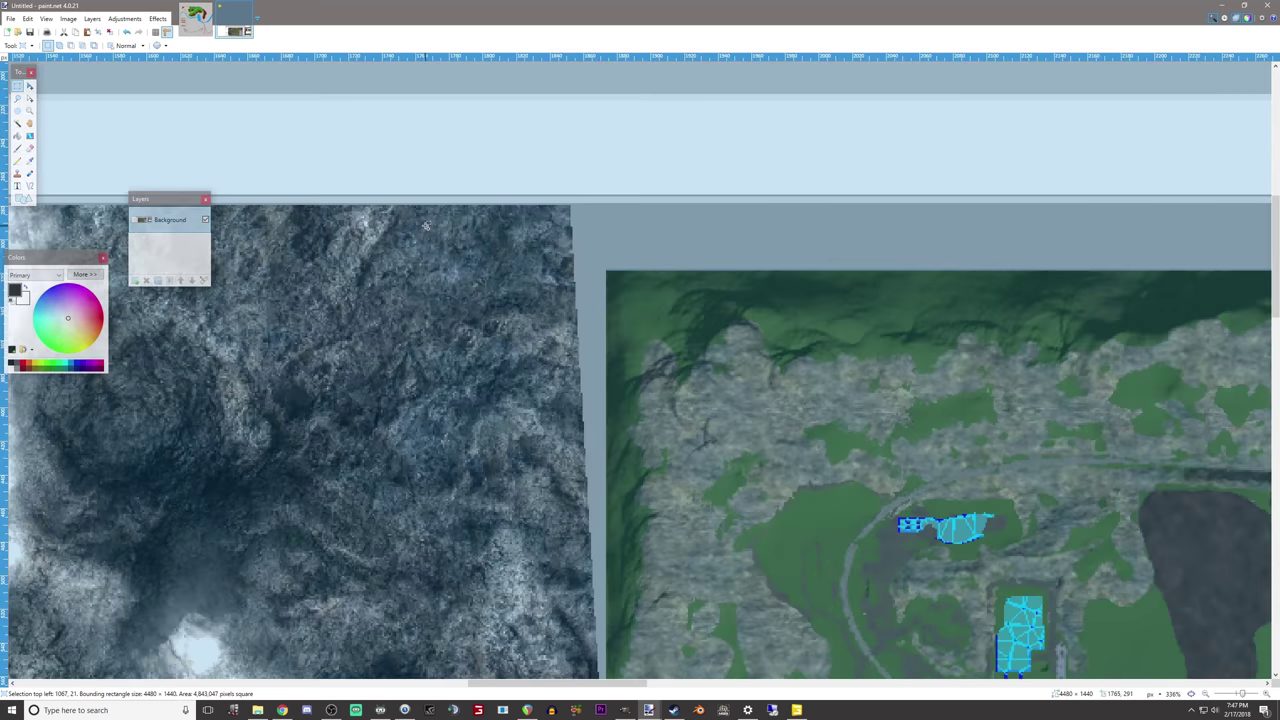
pyautogui.keyDown('ctrl'); pyautogui.scroll(2, 537, 299); pyautogui.keyUp('ctrl')
pyautogui.click(681, 241)
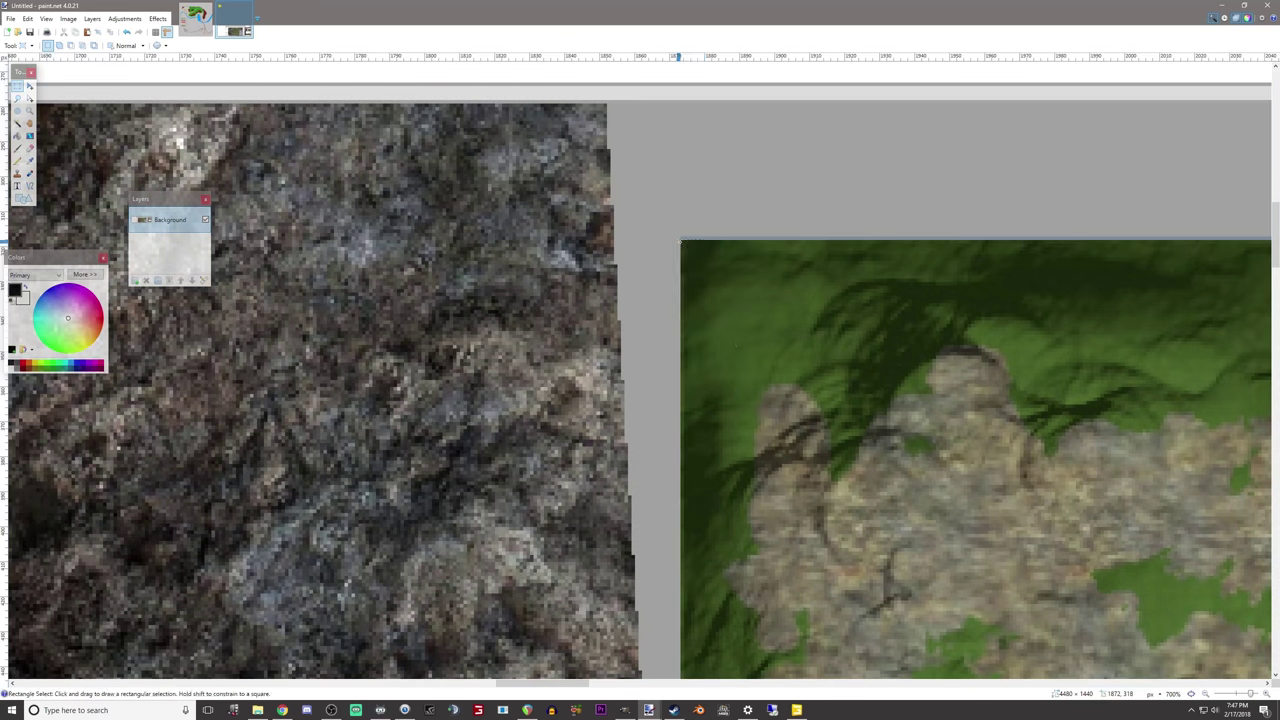
pyautogui.moveTo(681, 241); pyautogui.dragTo(878, 705)
pyautogui.keyDown('ctrl'); pyautogui.scroll(-5, 877, 500); pyautogui.keyUp('ctrl')
pyautogui.moveTo(877, 619); pyautogui.dragTo(888, 620)
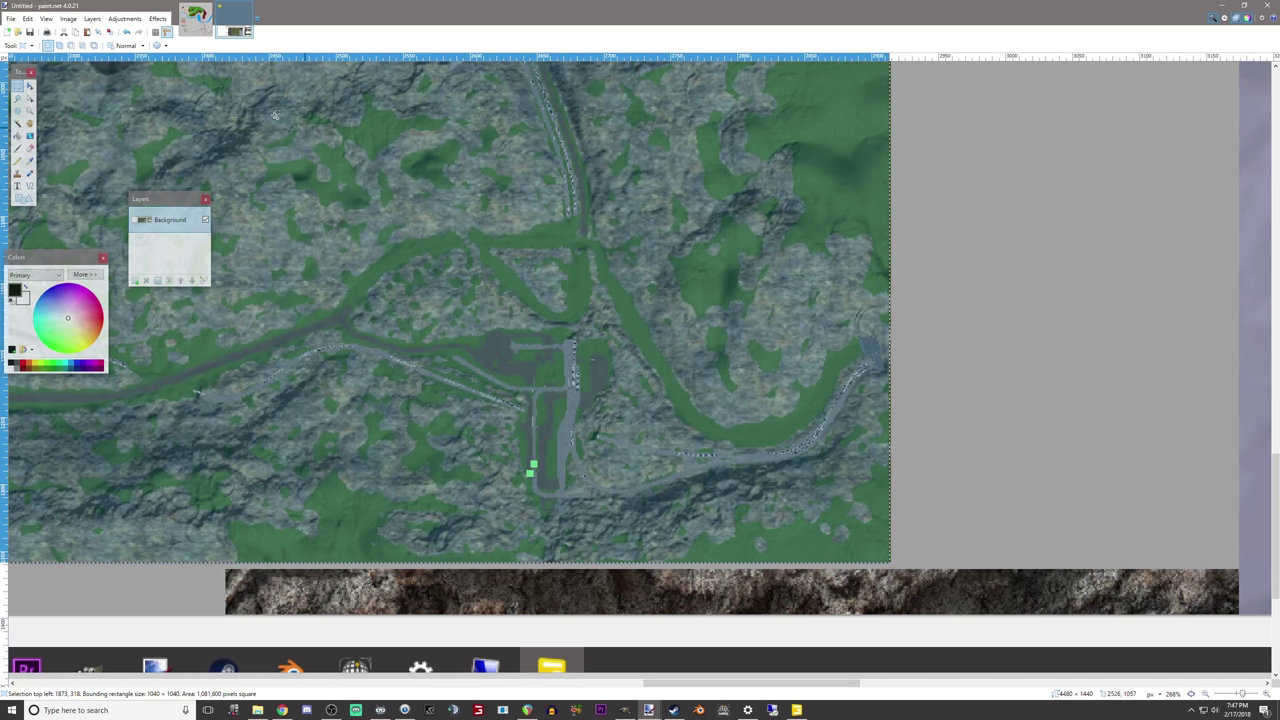
# Step: Copy the selected terrain area and paste it into the map01_pda_H image
pyautogui.hotkey('ctrl', 'c')
pyautogui.hotkey('ctrl', 'Tab')
pyautogui.hotkey('ctrl', 'v')
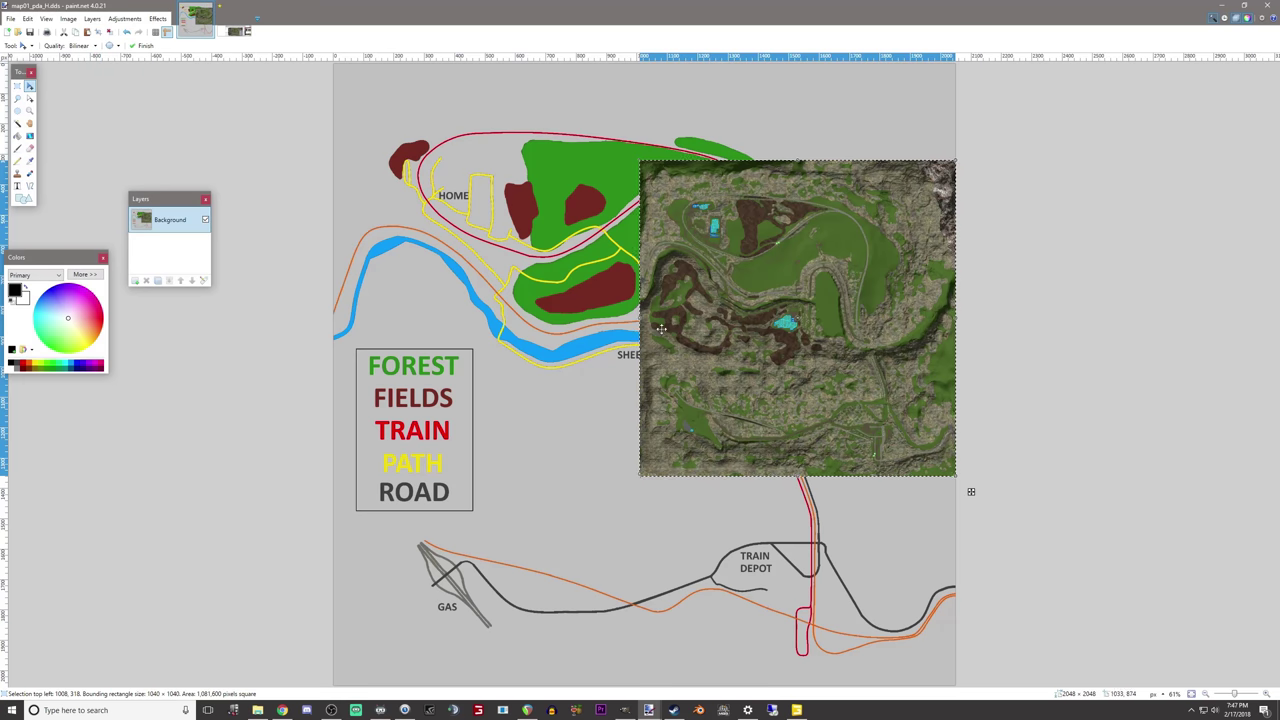
# Step: Align the pasted terrain with the canvas's lower-left corner and enlarge it to about 2050 × 2050 pixels, covering the whole canvas
pyautogui.moveTo(970, 491); pyautogui.dragTo(686, 578)
pyautogui.keyDown('ctrl'); pyautogui.scroll(-1, 237, 509); pyautogui.keyUp('ctrl')
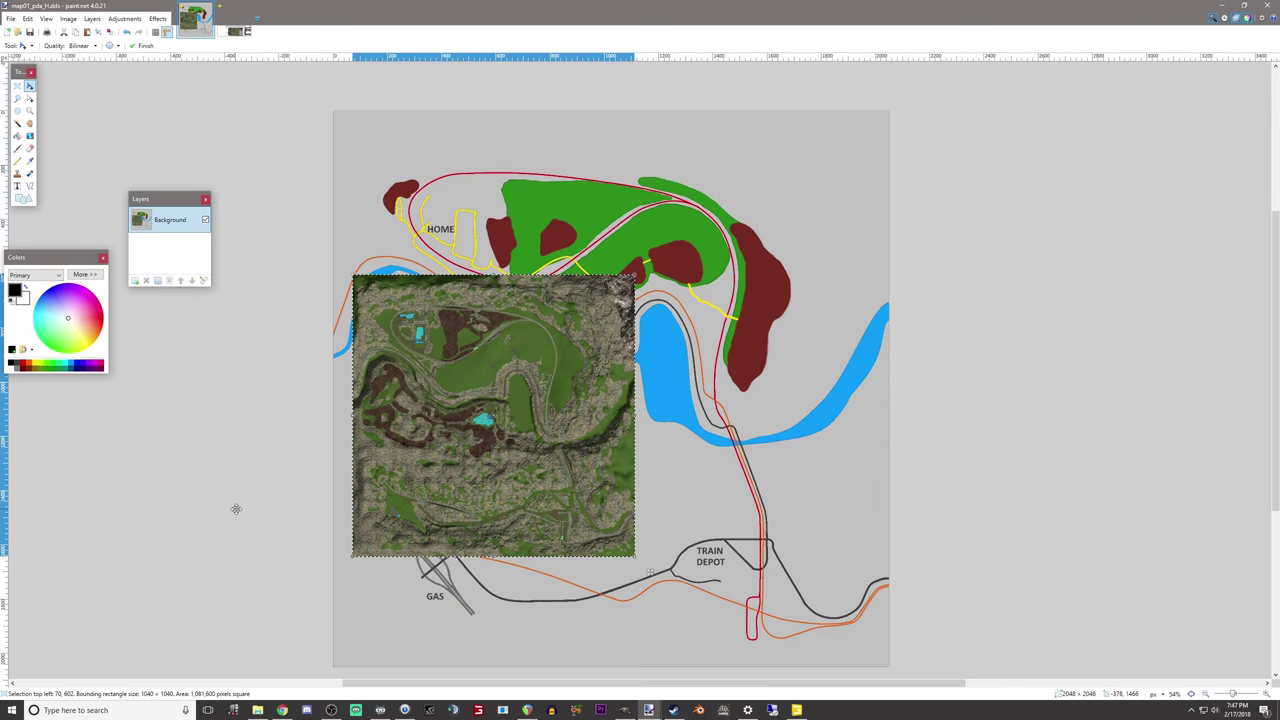
pyautogui.keyDown('ctrl'); pyautogui.scroll(-1, 274, 577); pyautogui.keyUp('ctrl')
pyautogui.keyDown('ctrl'); pyautogui.scroll(4, 304, 485); pyautogui.keyUp('ctrl')
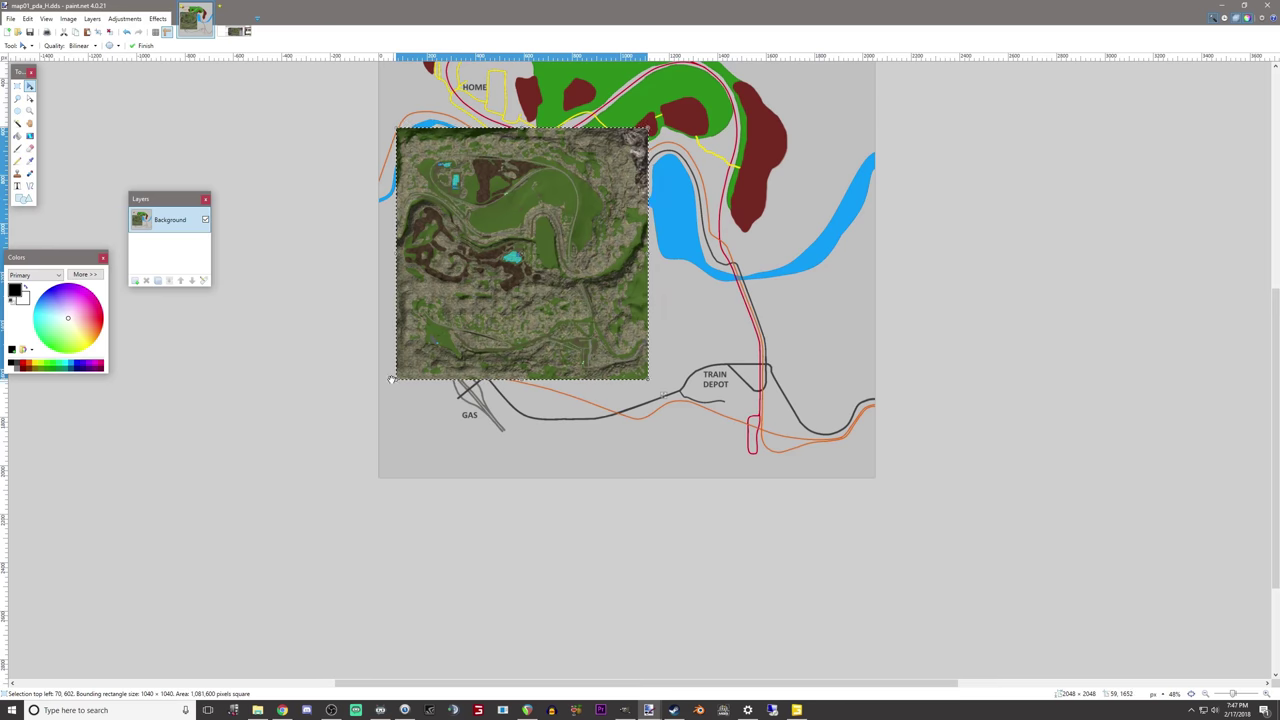
pyautogui.keyDown('ctrl'); pyautogui.scroll(8, 434, 380); pyautogui.keyUp('ctrl')
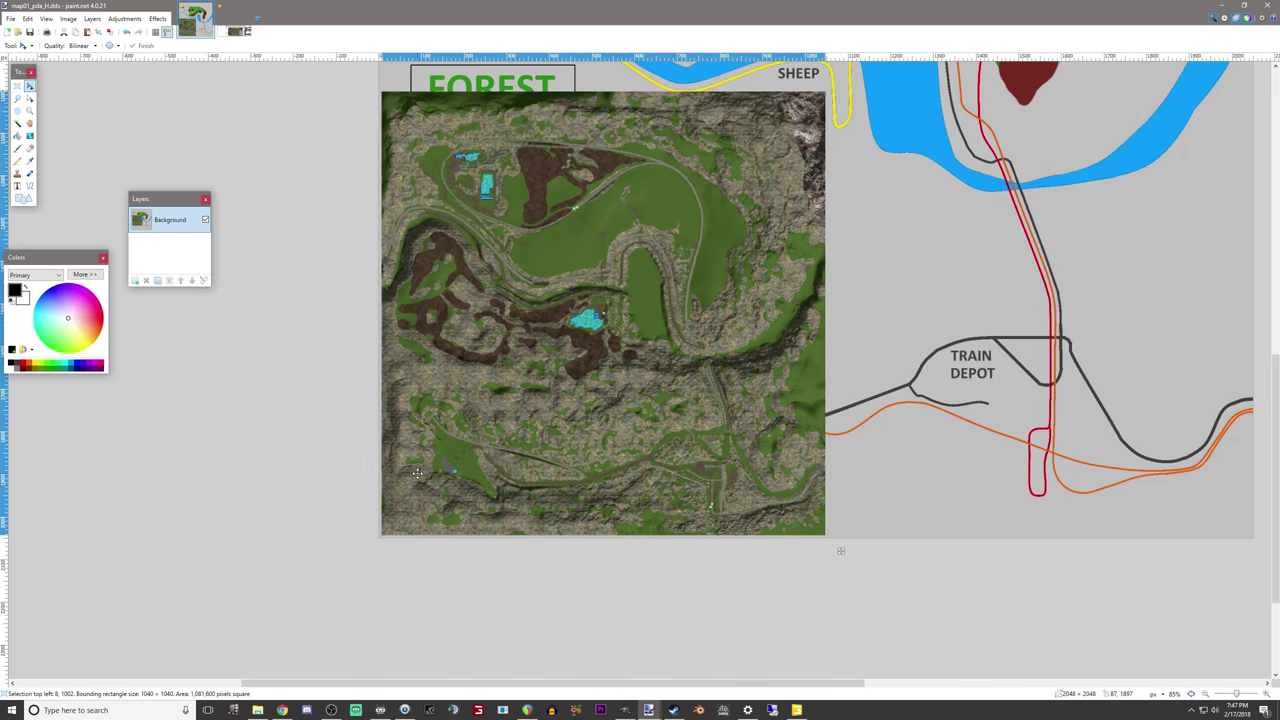
pyautogui.keyDown('ctrl'); pyautogui.scroll(-4, 509, 494); pyautogui.keyUp('ctrl')
pyautogui.keyDown('ctrl'); pyautogui.scroll(-5, 563, 449); pyautogui.keyUp('ctrl')
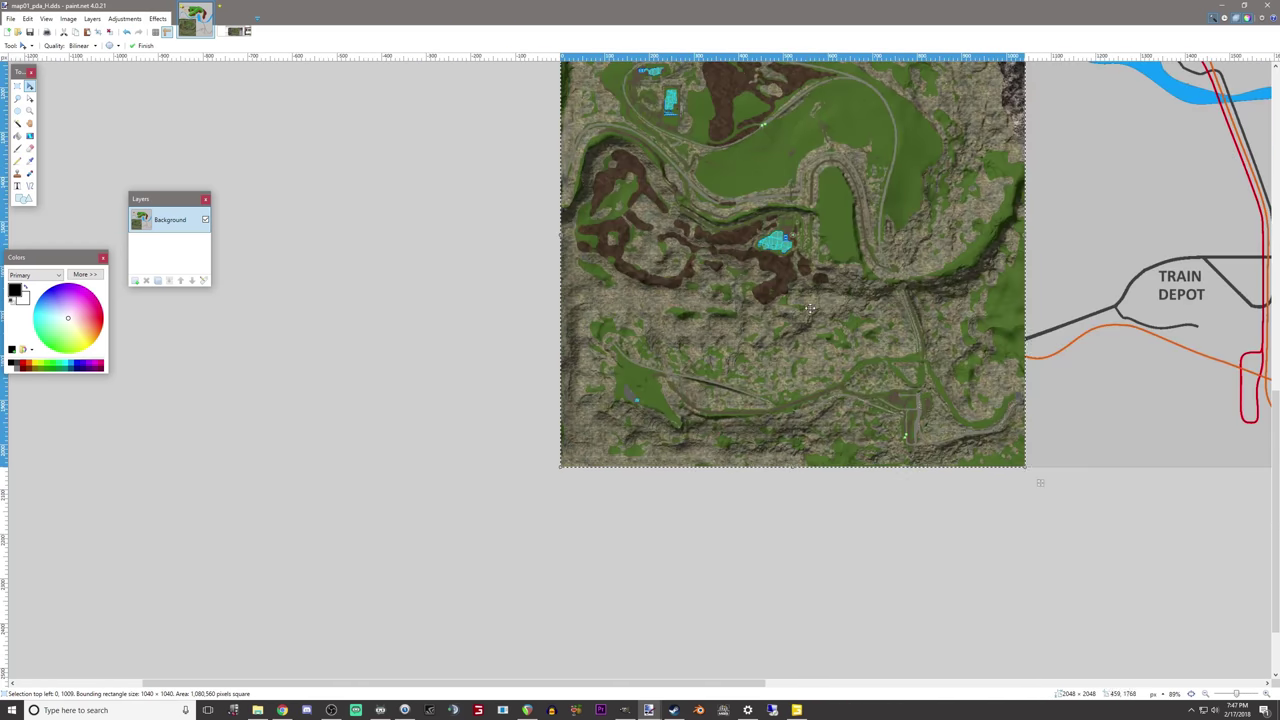
pyautogui.keyDown('ctrl'); pyautogui.scroll(-3, 660, 447); pyautogui.keyUp('ctrl')
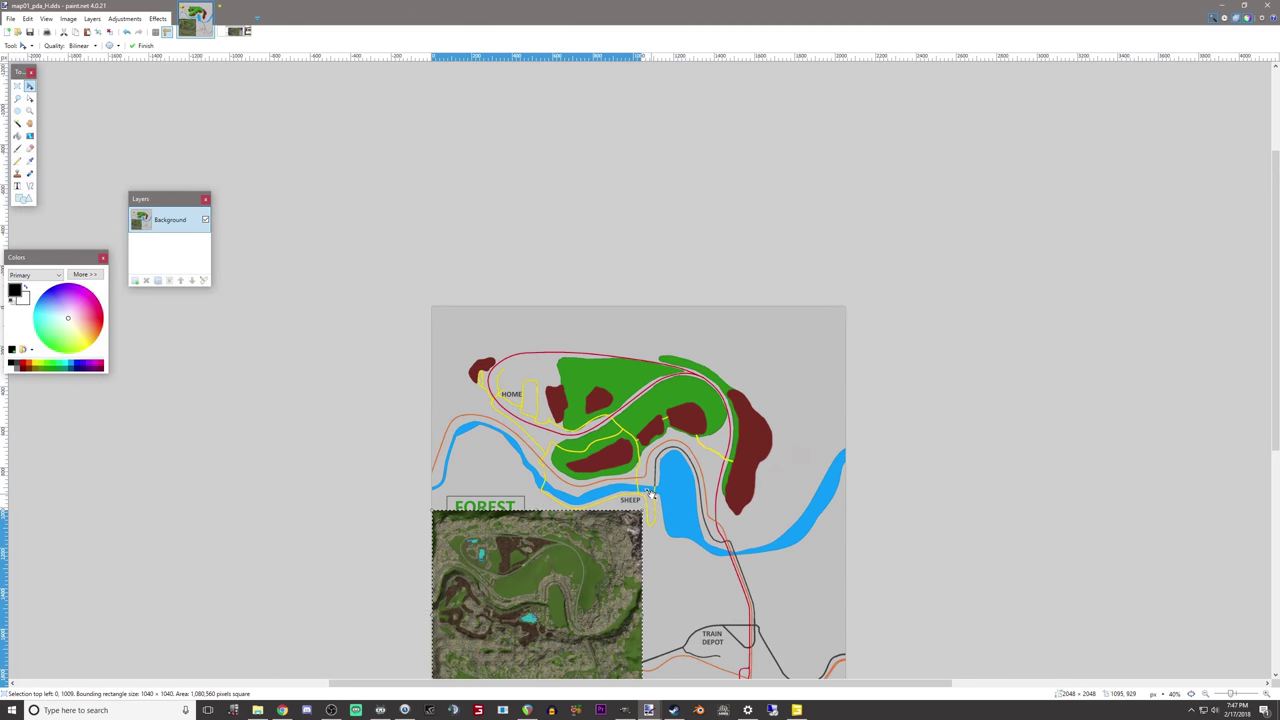
pyautogui.moveTo(636, 516); pyautogui.dragTo(844, 309)
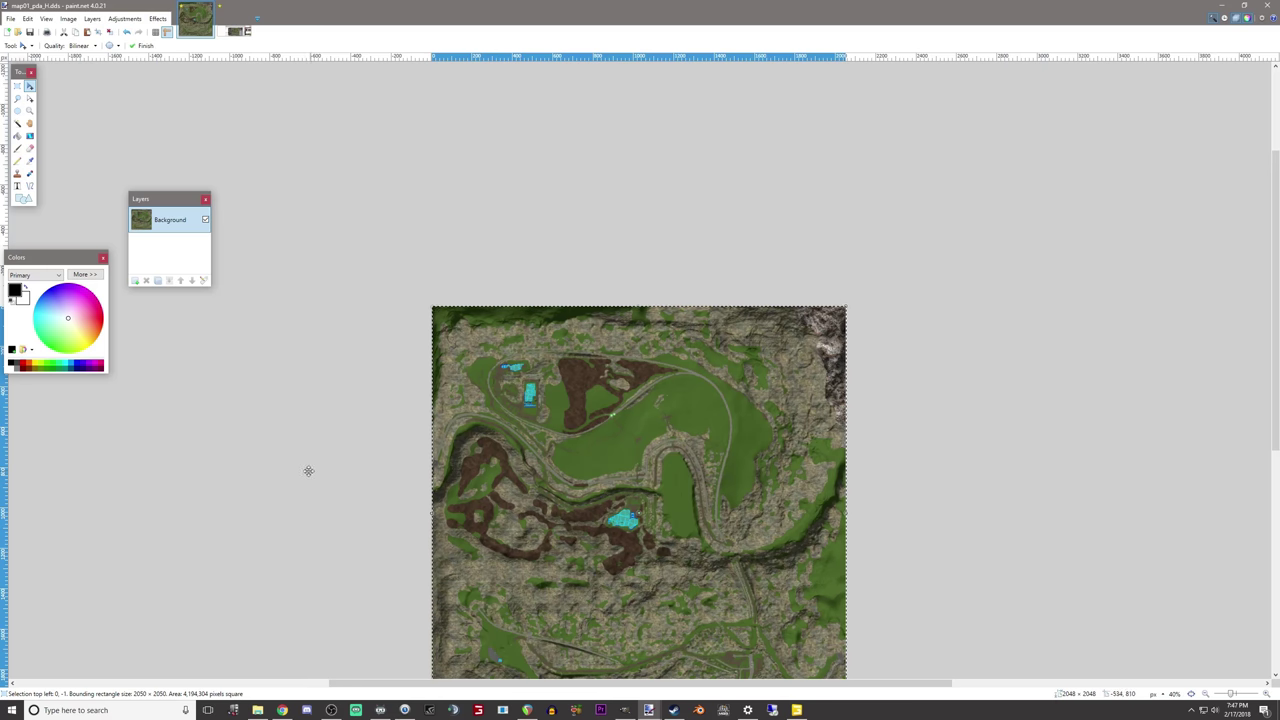
pyautogui.keyDown('ctrl'); pyautogui.scroll(-2, 303, 471); pyautogui.keyUp('ctrl')
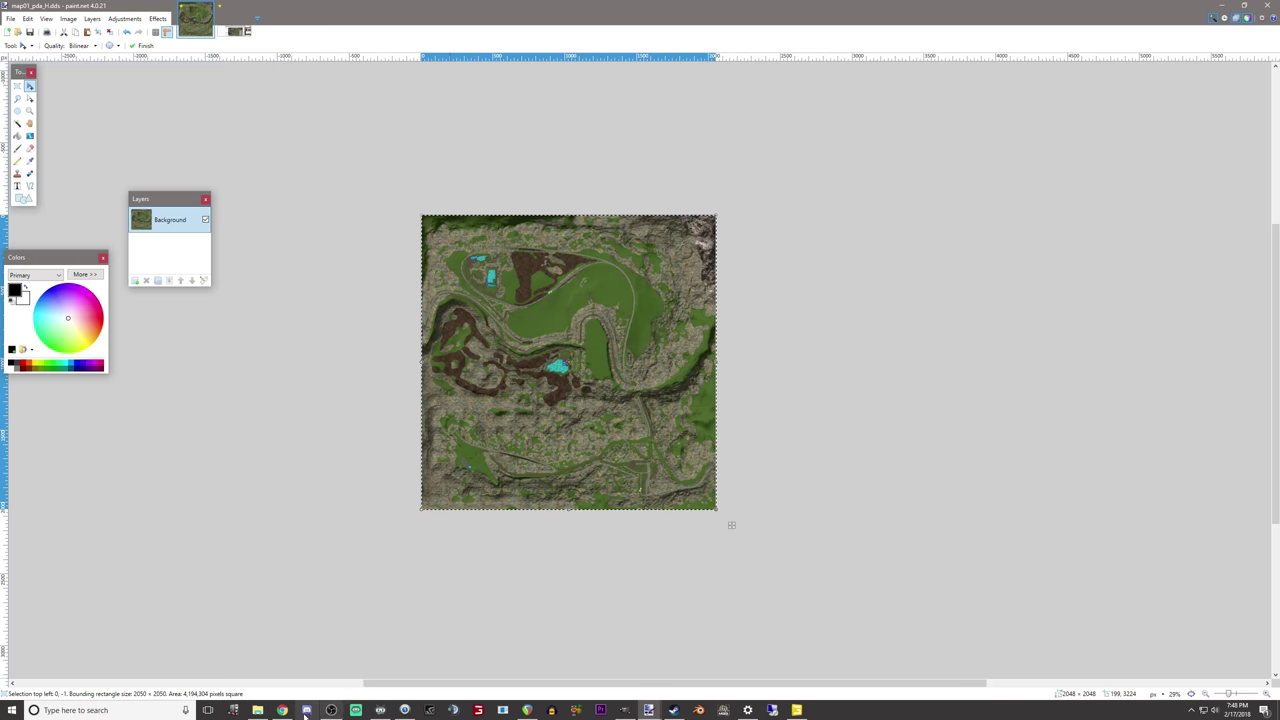
# Step: Switch to GIANTS Editor and set PDAcamera's Translate Y to 100
pyautogui.click(797, 704)
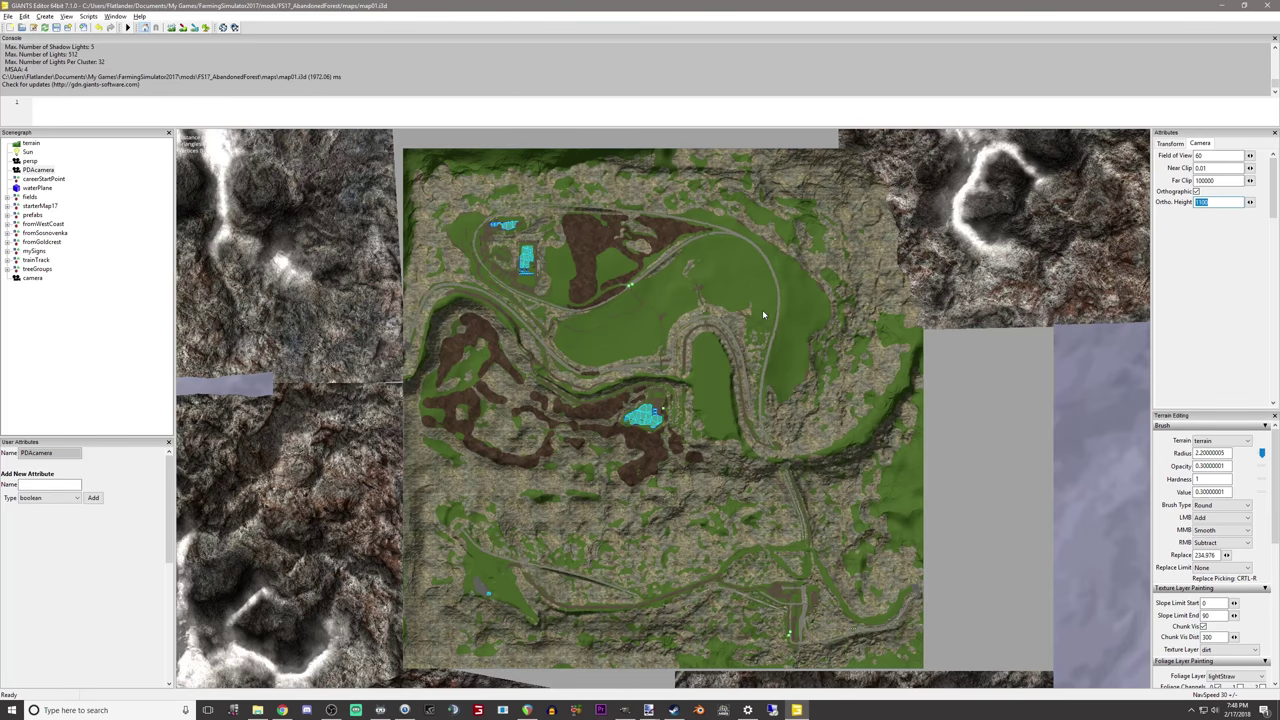
pyautogui.click(1172, 145)
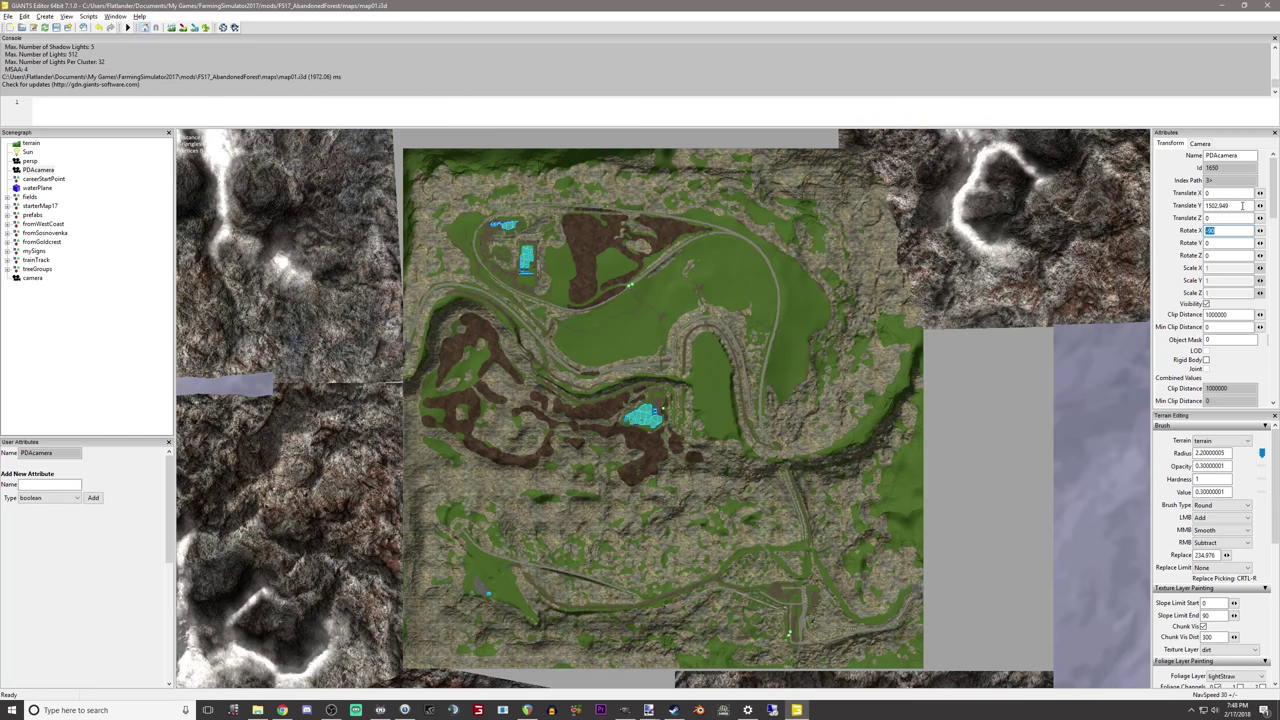
pyautogui.doubleClick(1243, 205)
pyautogui.write('100')
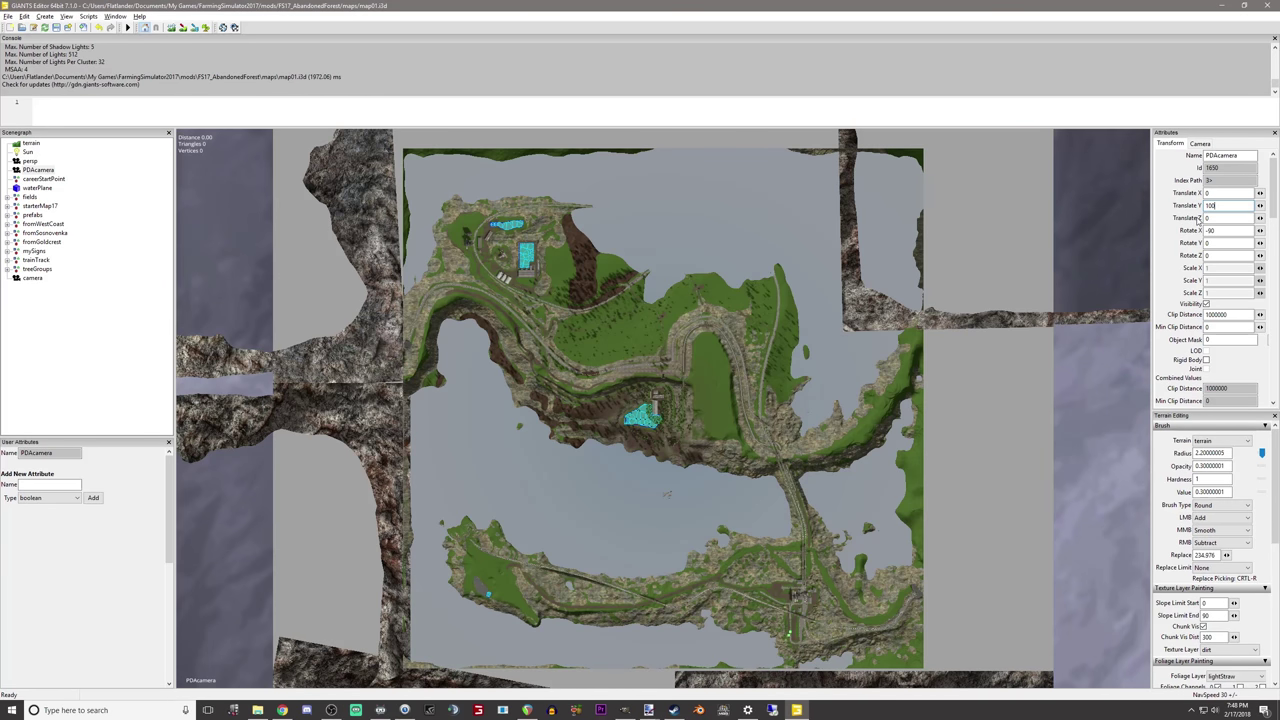
# Step: Set PDAcamera's Ortho. Height to 100
pyautogui.click(1200, 143)
pyautogui.doubleClick(1218, 205)
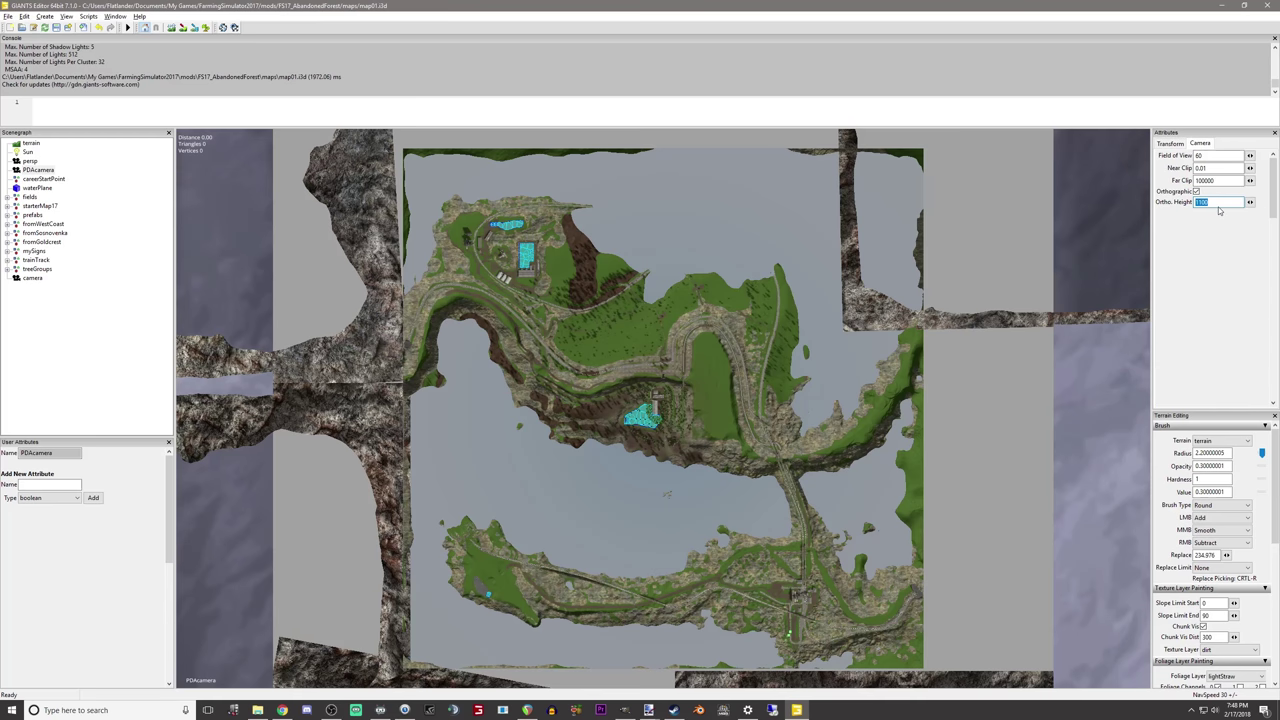
pyautogui.write('100')
pyautogui.press('Return')
# Step: Try a small sideways shift of PDAcamera by setting Translate X to 1
pyautogui.click(1170, 143)
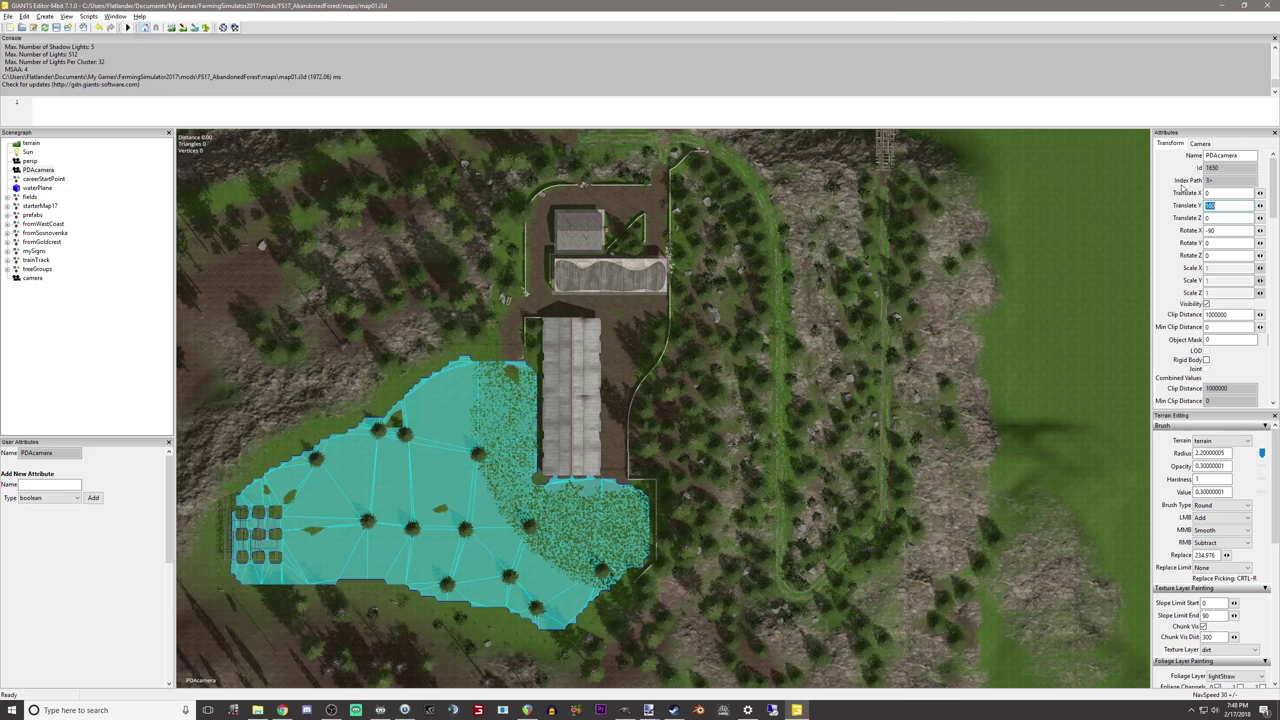
pyautogui.doubleClick(1226, 192)
pyautogui.write('1')
pyautogui.press('Return')
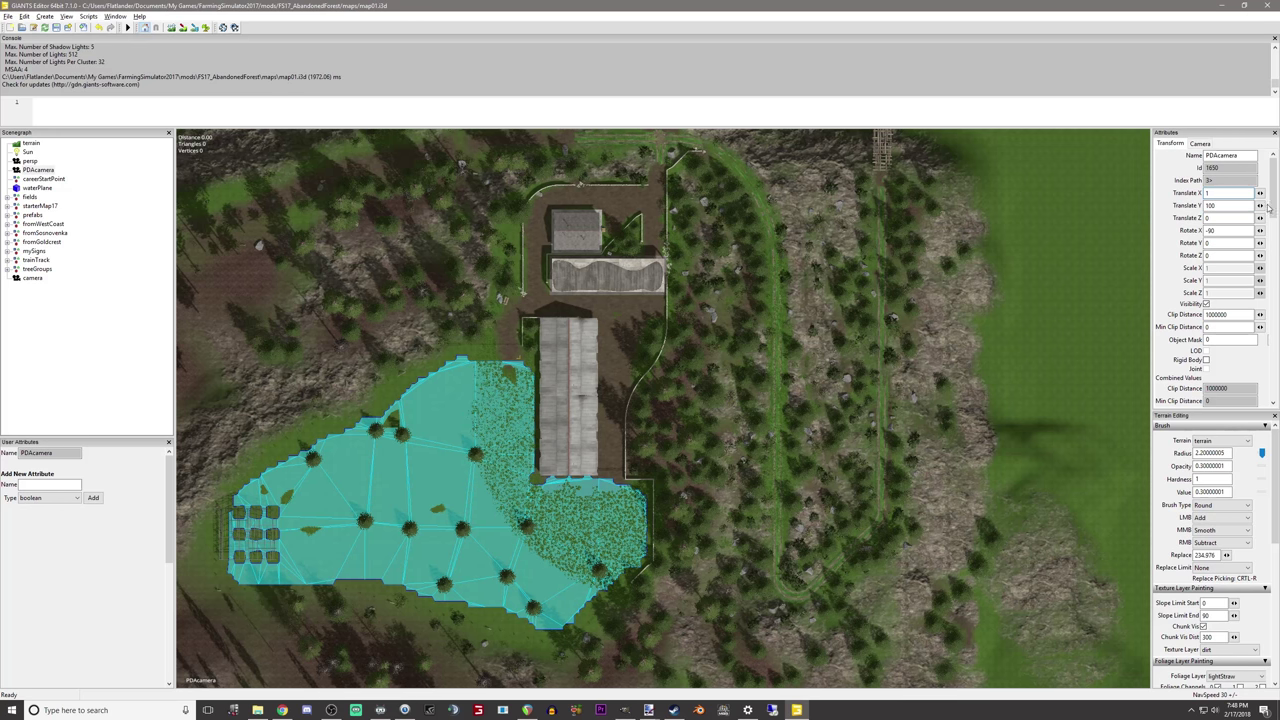
# Step: Try PDAcamera with Translate Y at 0 and Translate X at 100, and return Translate Y to 100
pyautogui.doubleClick(1226, 205)
pyautogui.write('0')
pyautogui.press('Return')
pyautogui.doubleClick(1218, 192)
pyautogui.write('100')
pyautogui.press('Return')
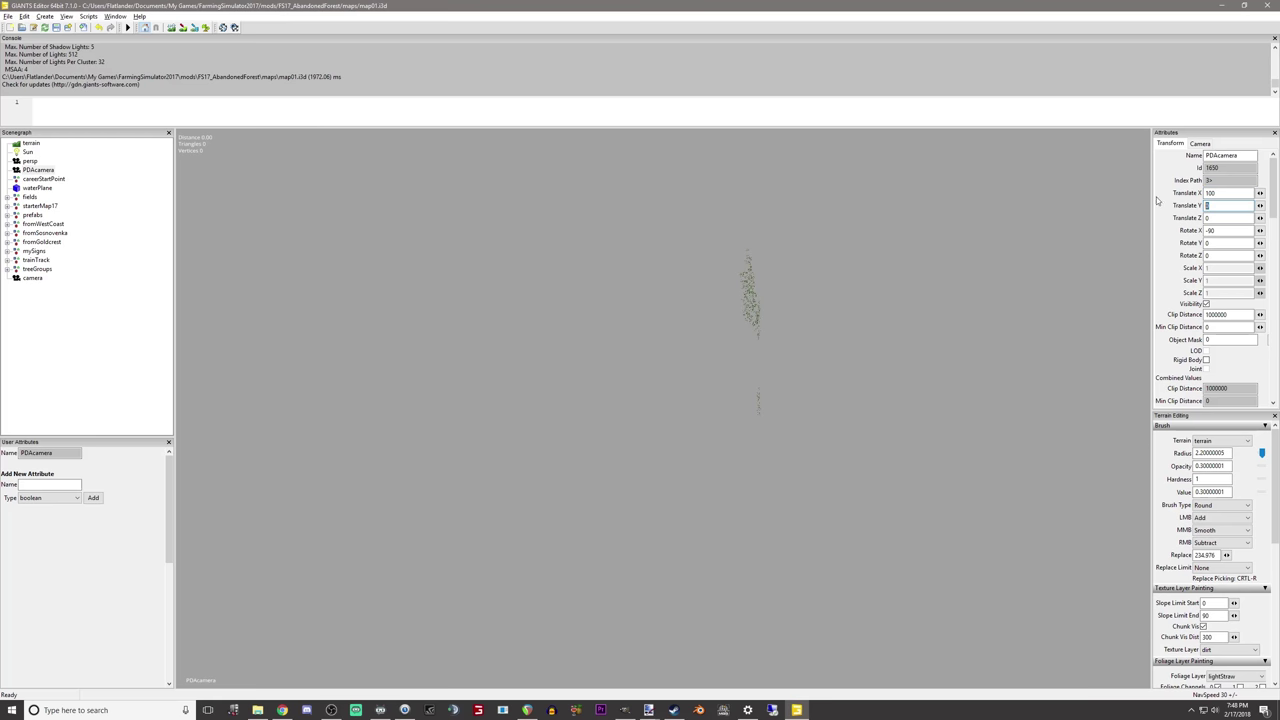
pyautogui.write('100')
pyautogui.press('Return')
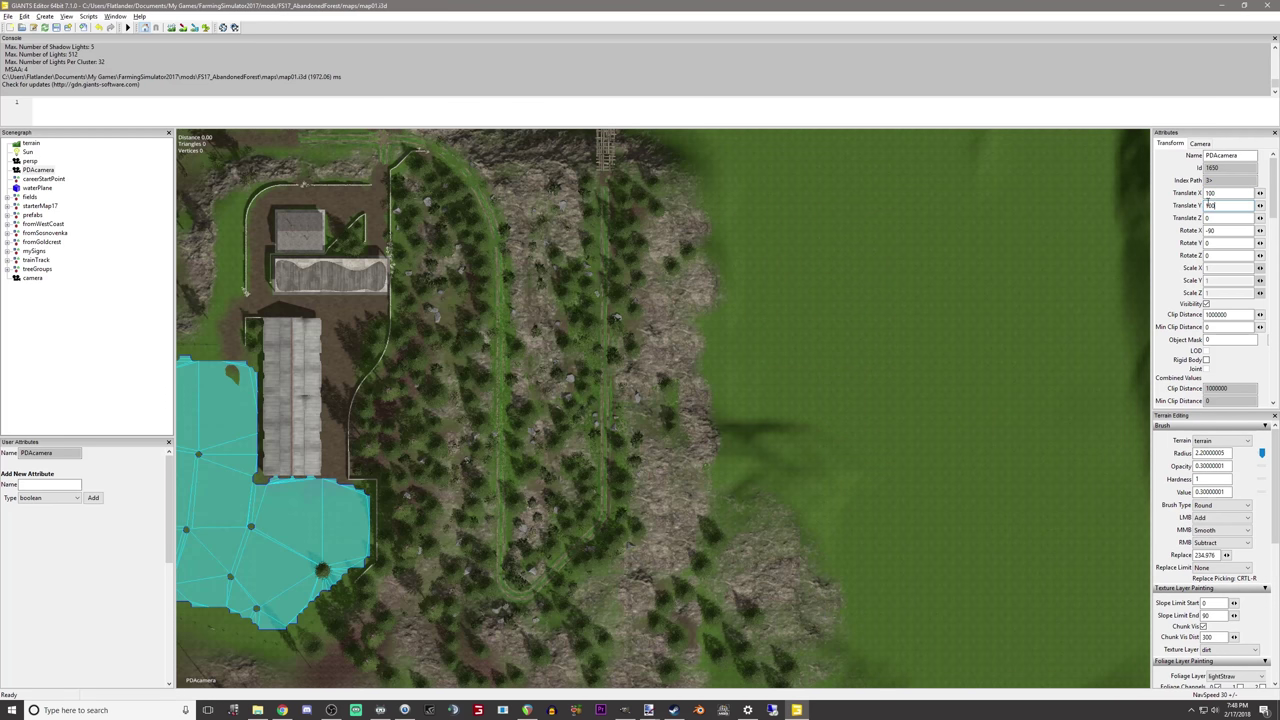
# Step: Try PDAcamera with Translate Z at 100, and reset Translate Z and Translate X to 0
pyautogui.write('100')
pyautogui.press('Return')
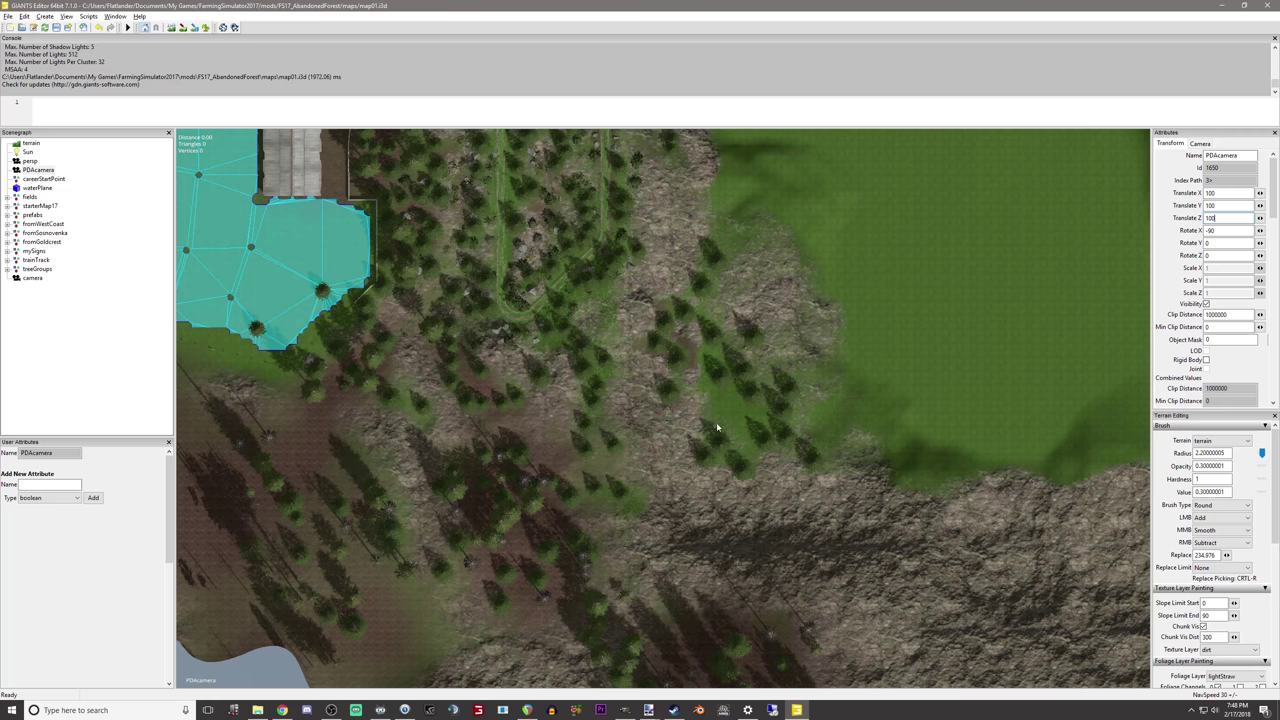
pyautogui.write('0')
pyautogui.press('Return')
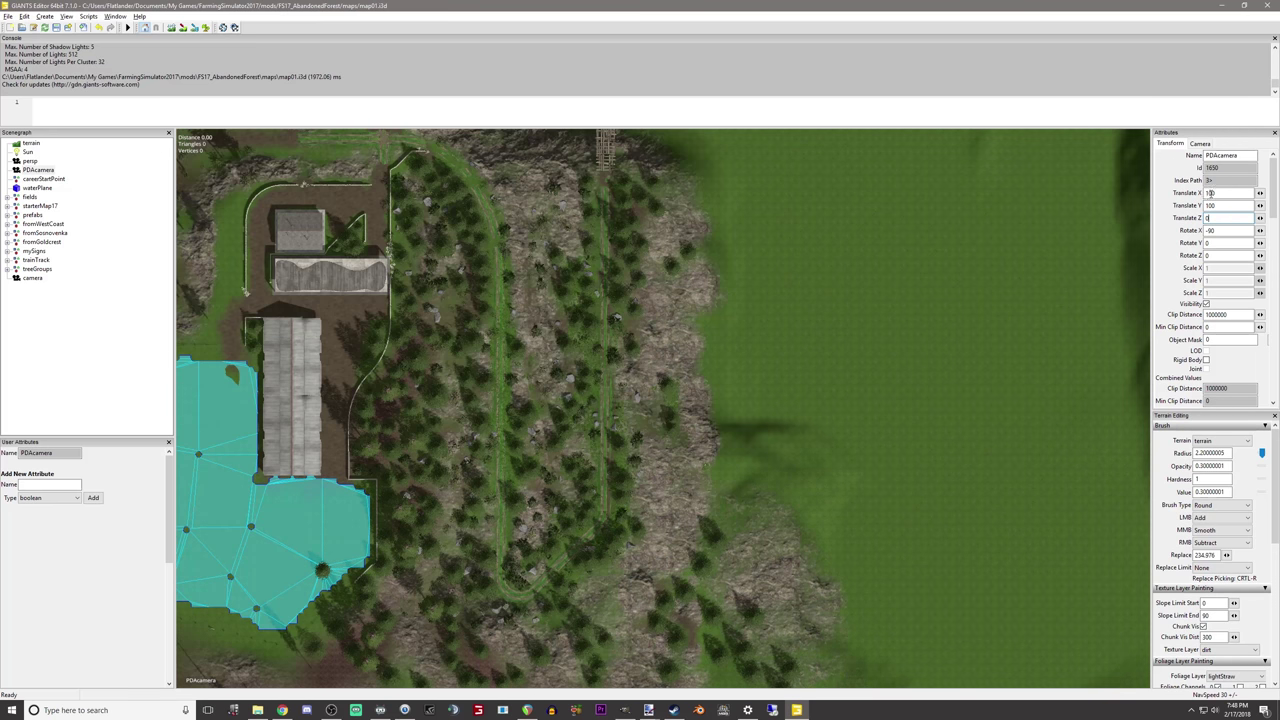
pyautogui.doubleClick(1228, 193)
pyautogui.write('0')
pyautogui.press('Return')
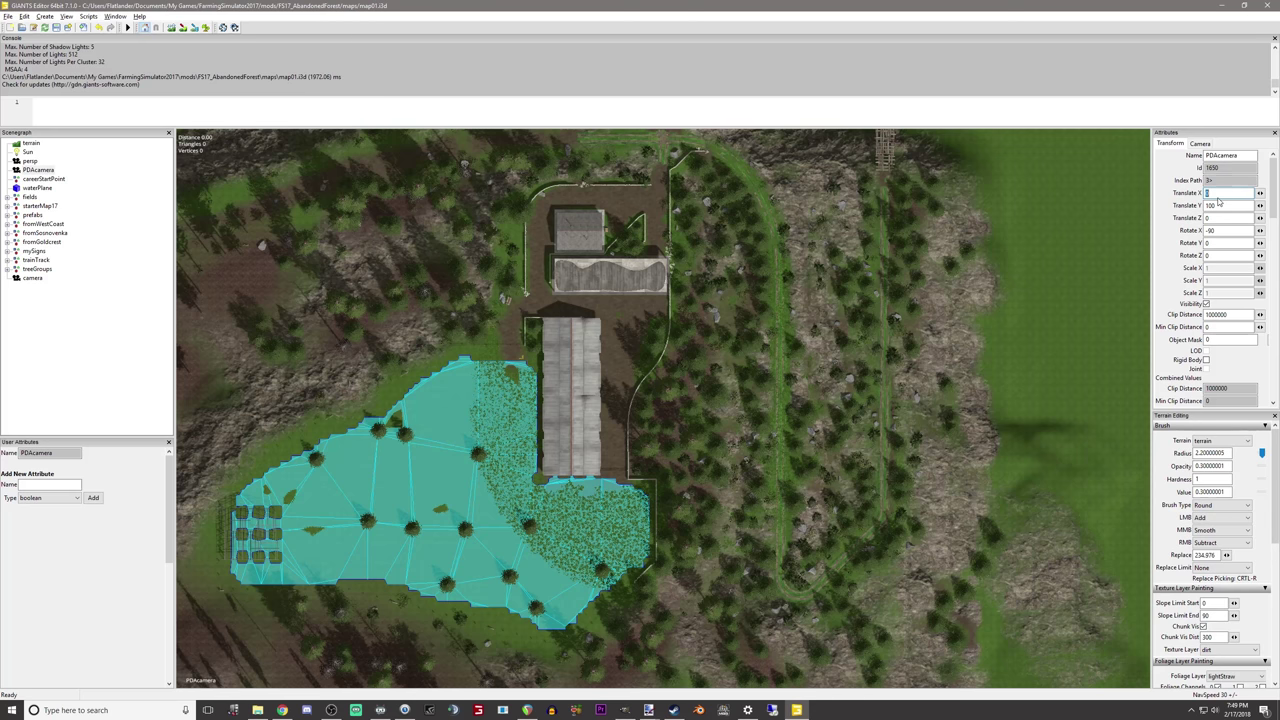
# Step: Set PDAcamera's Translate X and Translate Z to -2000
pyautogui.doubleClick(1220, 192)
pyautogui.write('-2000')
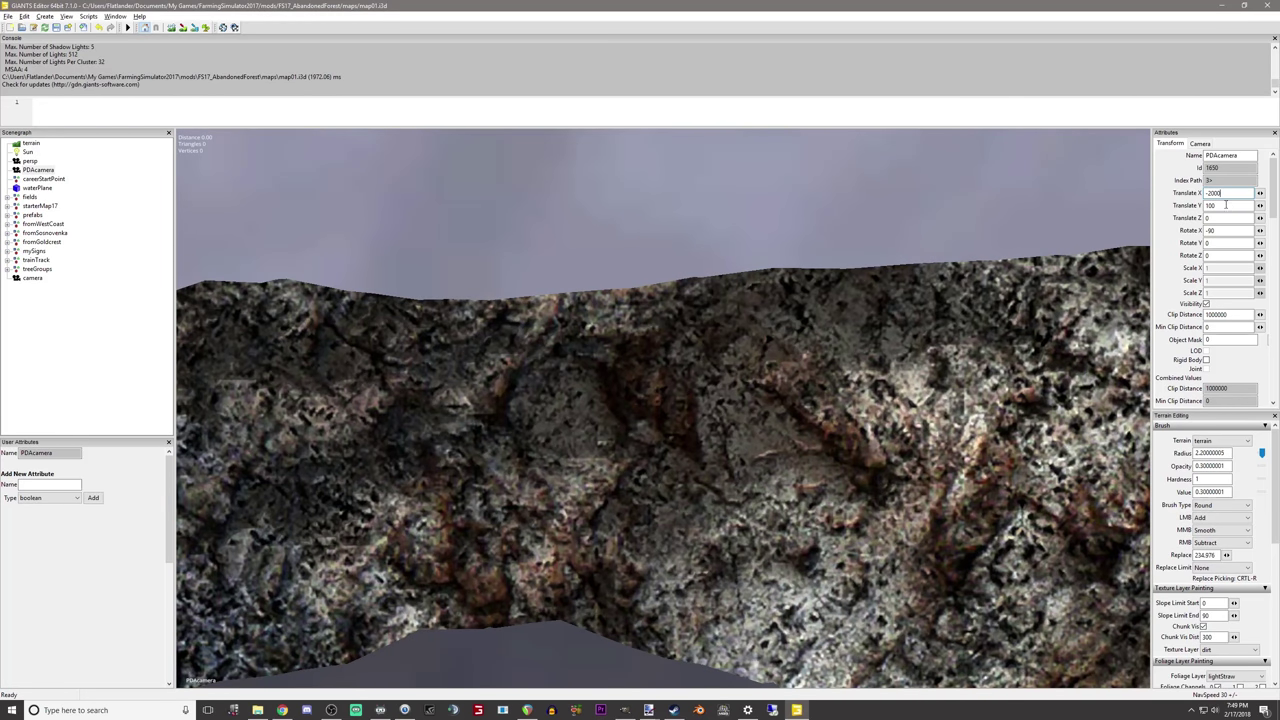
pyautogui.press('Tab')
pyautogui.press('Tab')
pyautogui.write('-2000')
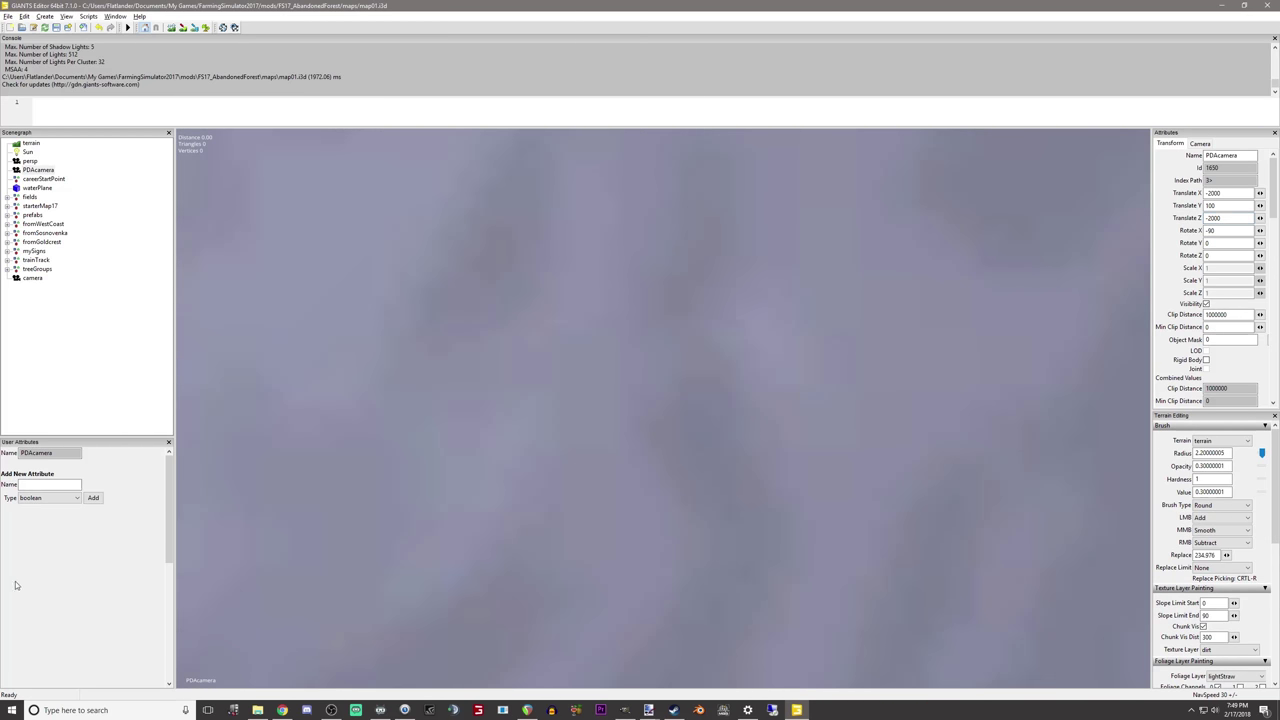
# Step: Set PDAcamera's Translate Z and Translate X to -1500
pyautogui.scroll(-3, 664, 307)
pyautogui.moveTo(1233, 217); pyautogui.dragTo(1175, 208)
pyautogui.write('-1500')
pyautogui.press('Return')
pyautogui.moveTo(1228, 193); pyautogui.dragTo(1204, 193)
pyautogui.write('-1500')
pyautogui.press('Return')
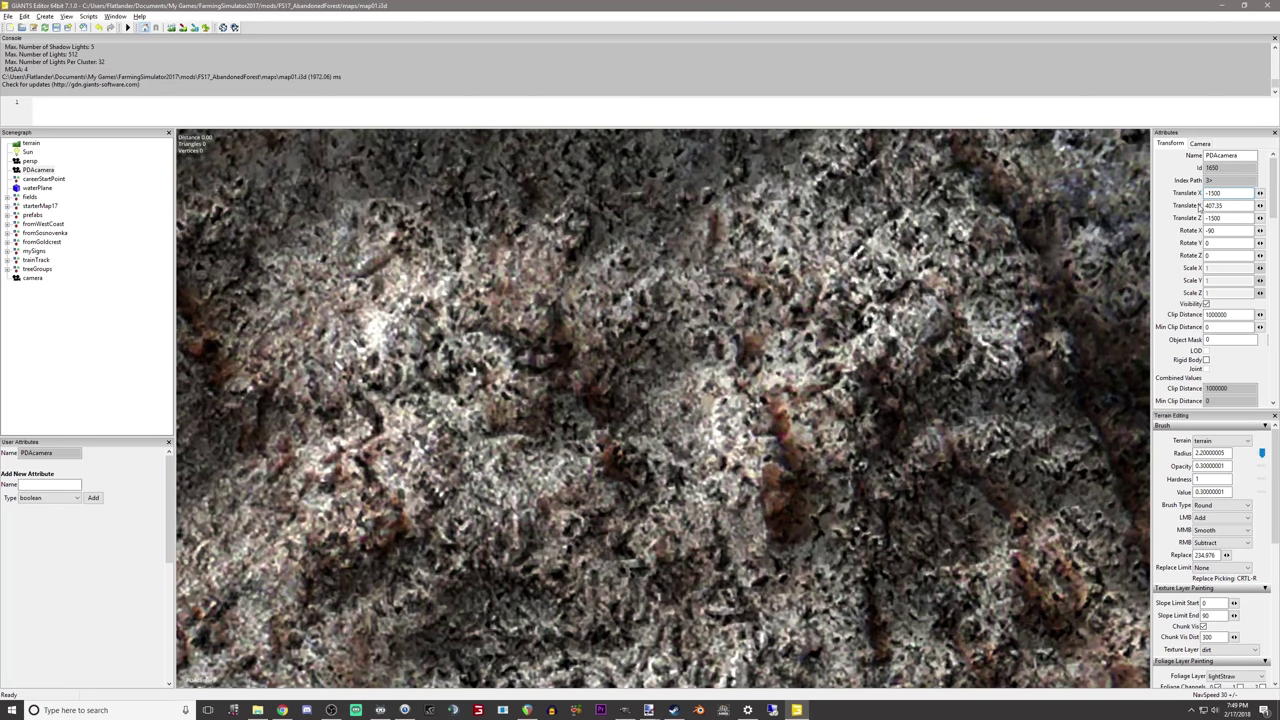
# Step: Set PDAcamera's Translate Y to 1000
pyautogui.doubleClick(1227, 206)
pyautogui.write('1000')
pyautogui.press('Return')
# Step: Increase PDAcamera's Ortho. Height in stages, starting with 200 and ending at 1000
pyautogui.click(1201, 143)
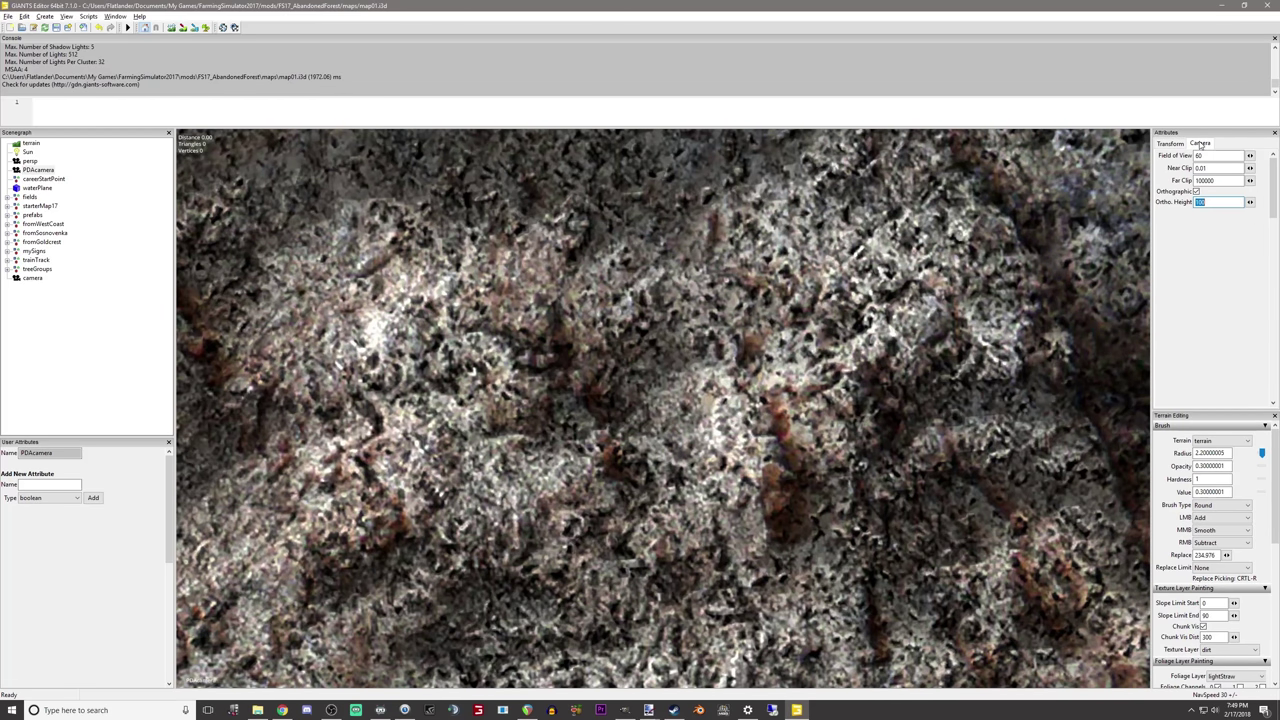
pyautogui.doubleClick(1211, 201)
pyautogui.write('200')
pyautogui.press('Return')
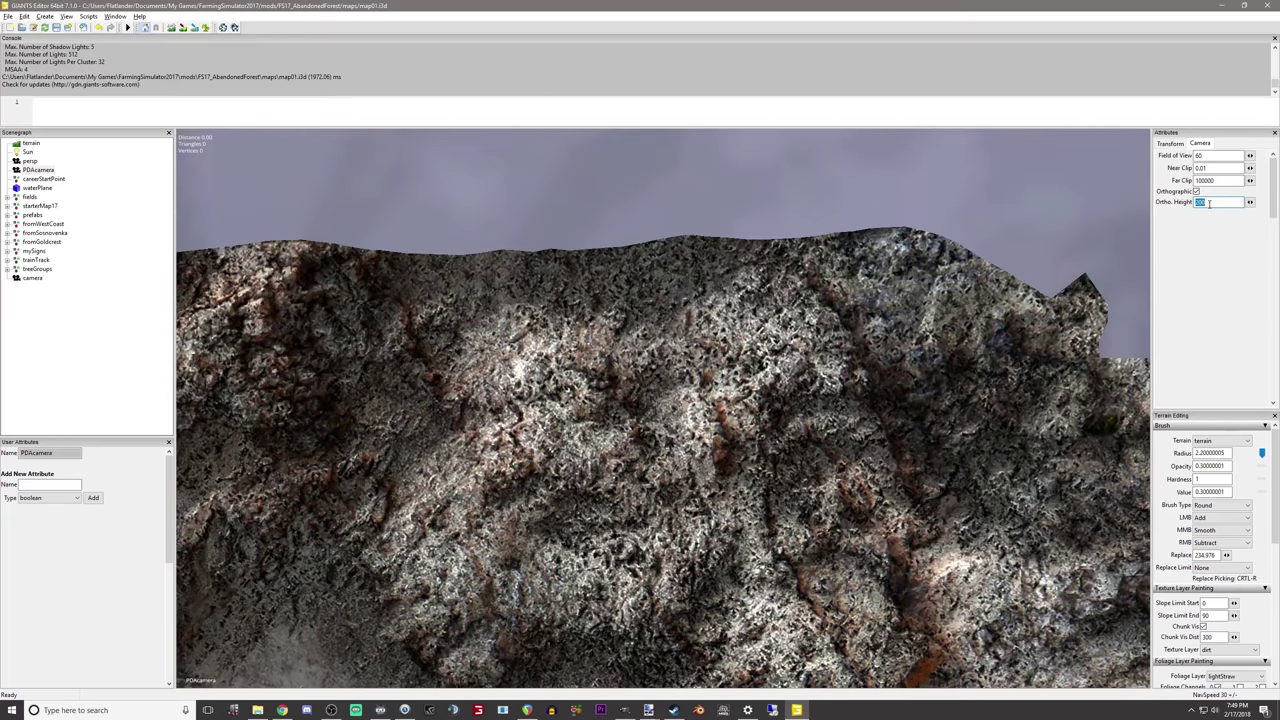
pyautogui.write('5')
pyautogui.press('Return')
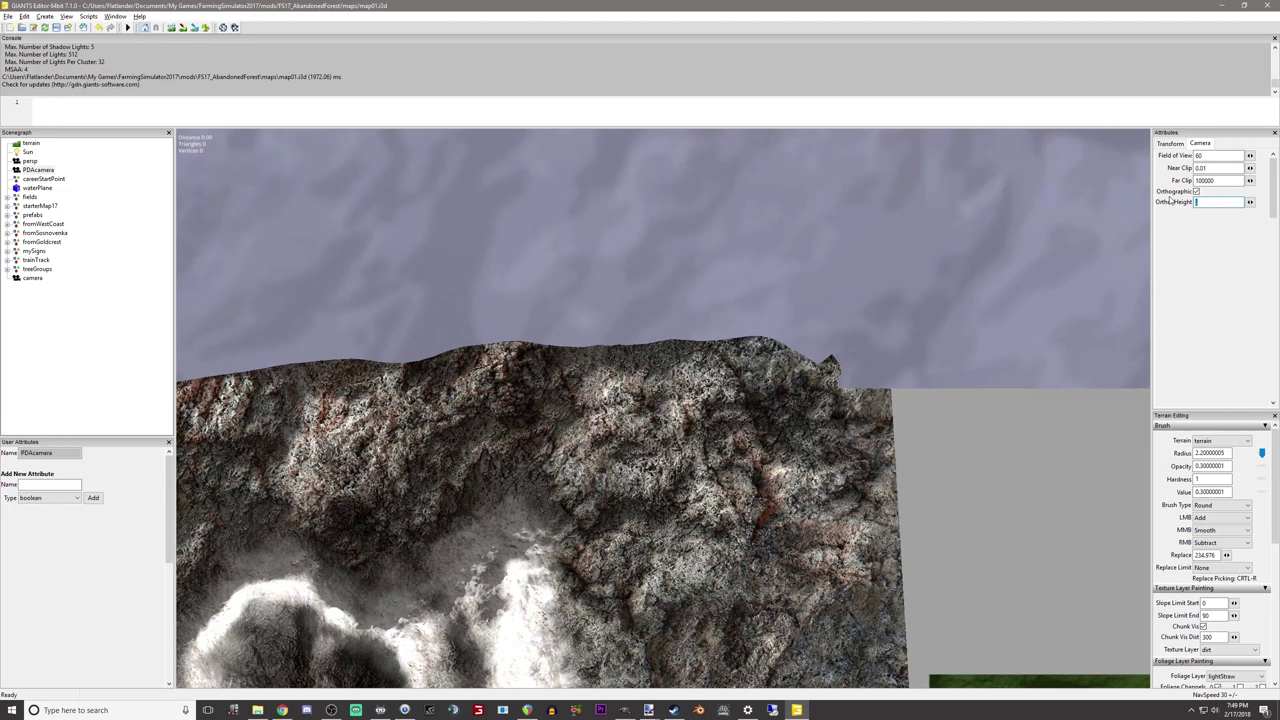
pyautogui.write('1000')
pyautogui.press('Return')
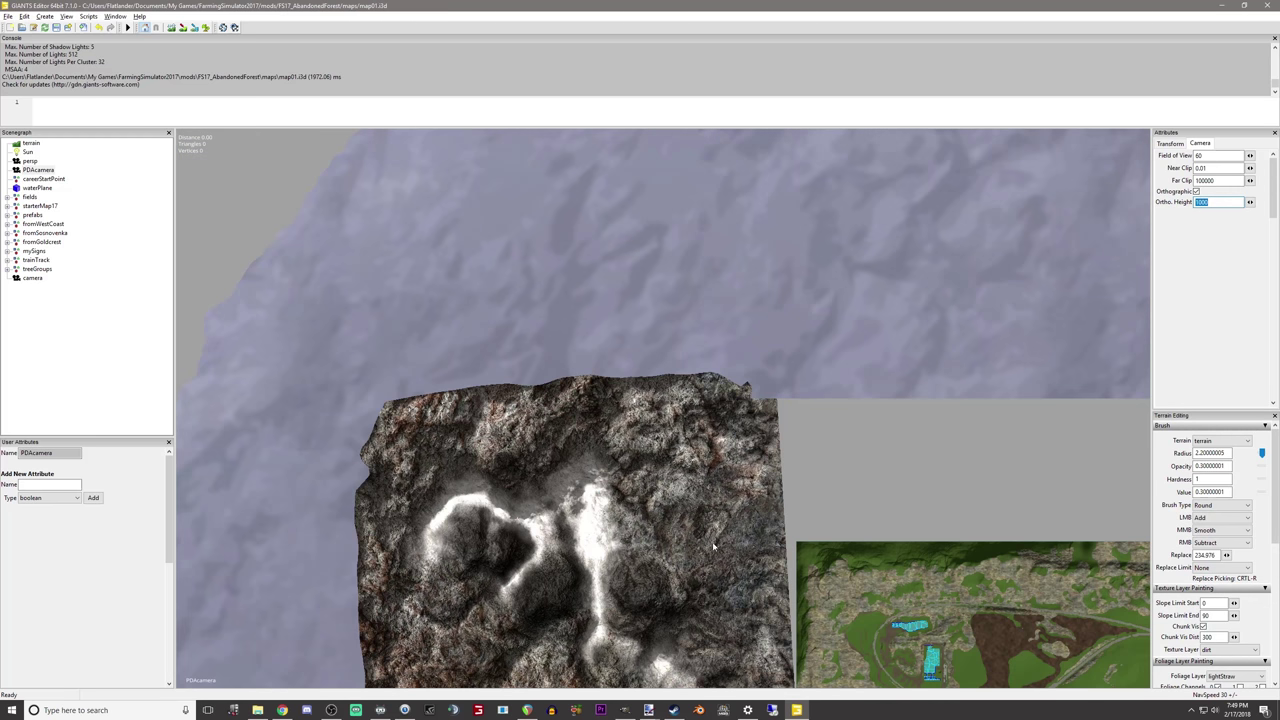
# Step: Reduce PDAcamera's Ortho. Height in stages, starting with 500 and ending at 200, and pan the overhead view
pyautogui.click(1170, 143)
pyautogui.moveTo(742, 565); pyautogui.dragTo(420, 85, button='middle')
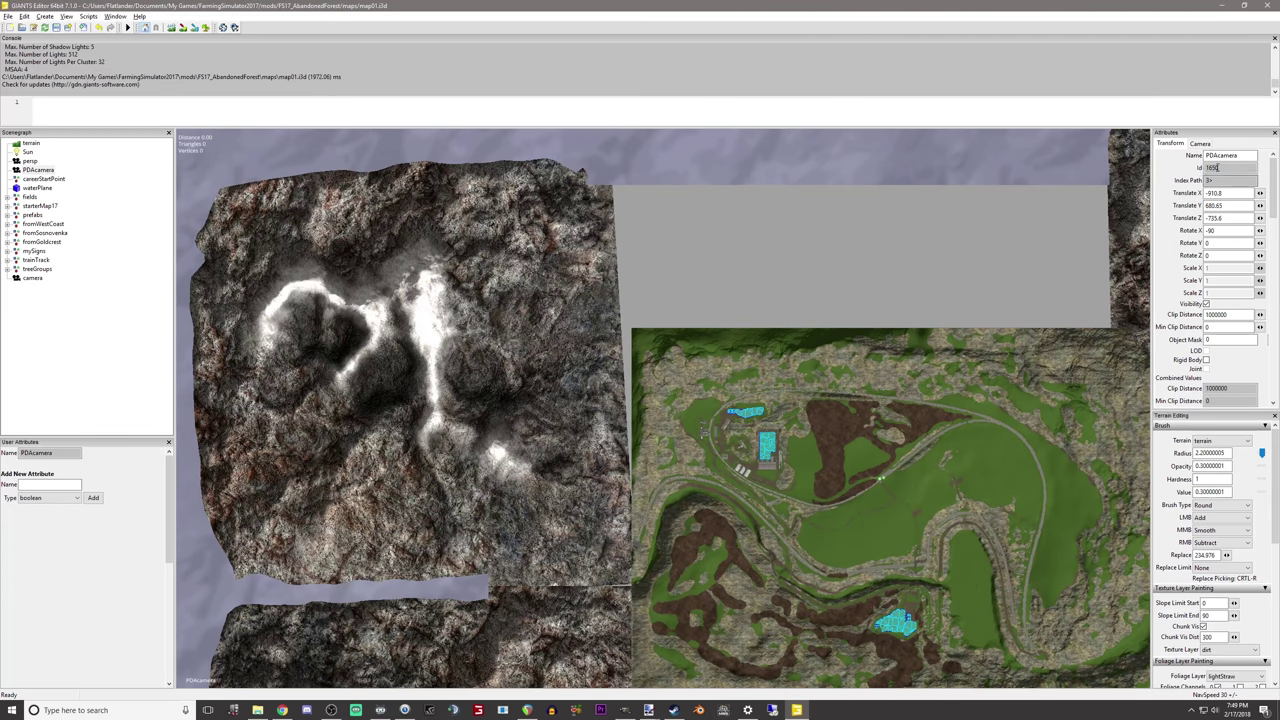
pyautogui.click(1200, 143)
pyautogui.doubleClick(1210, 201)
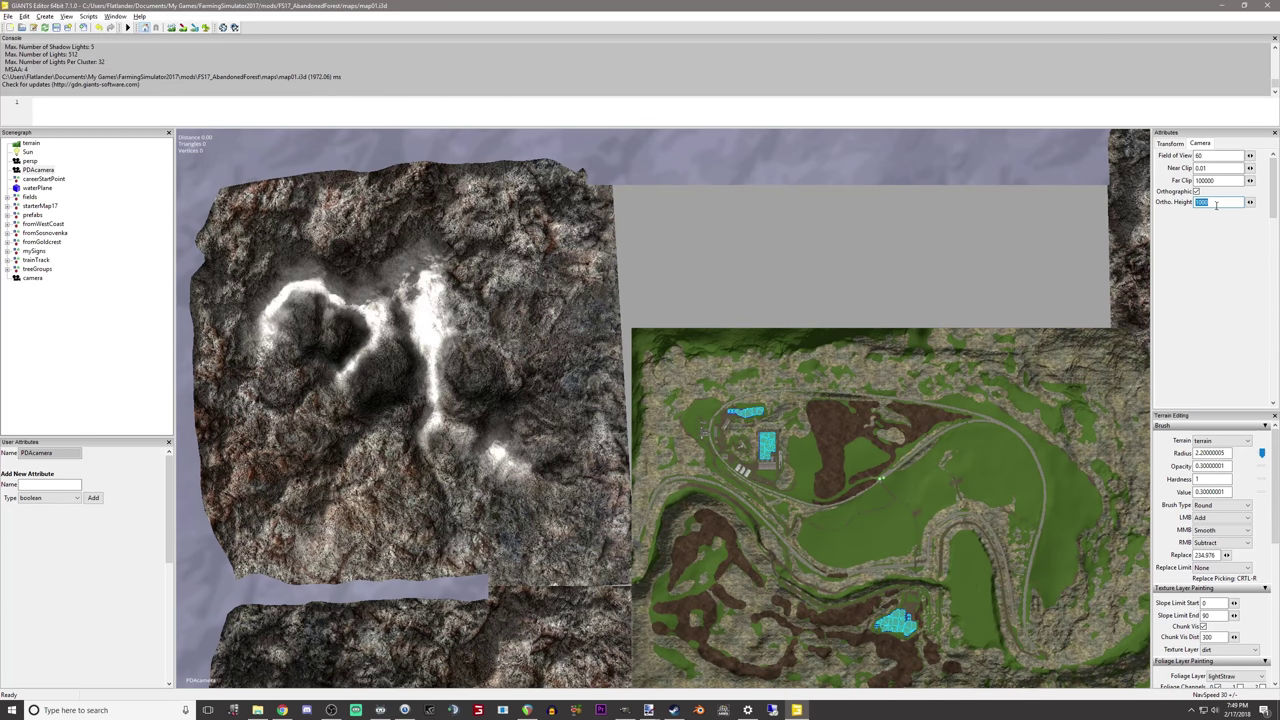
pyautogui.write('500')
pyautogui.press('Return')
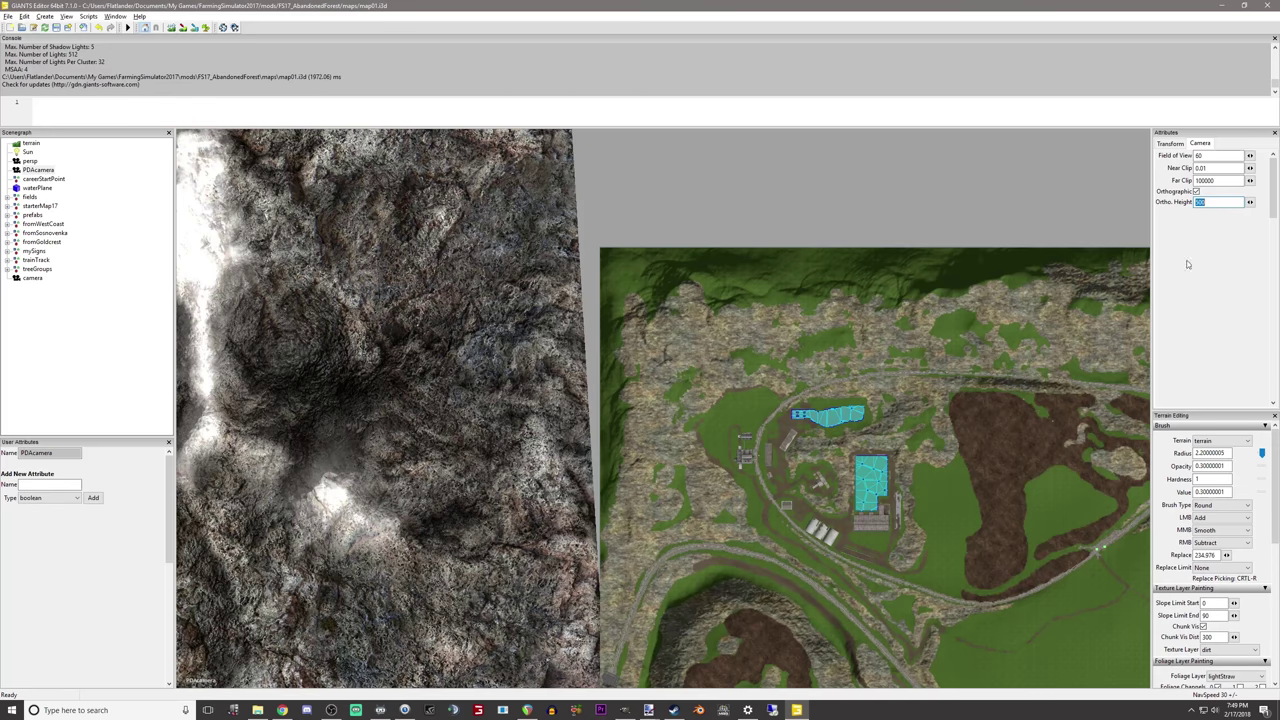
pyautogui.write('250')
pyautogui.press('Return')
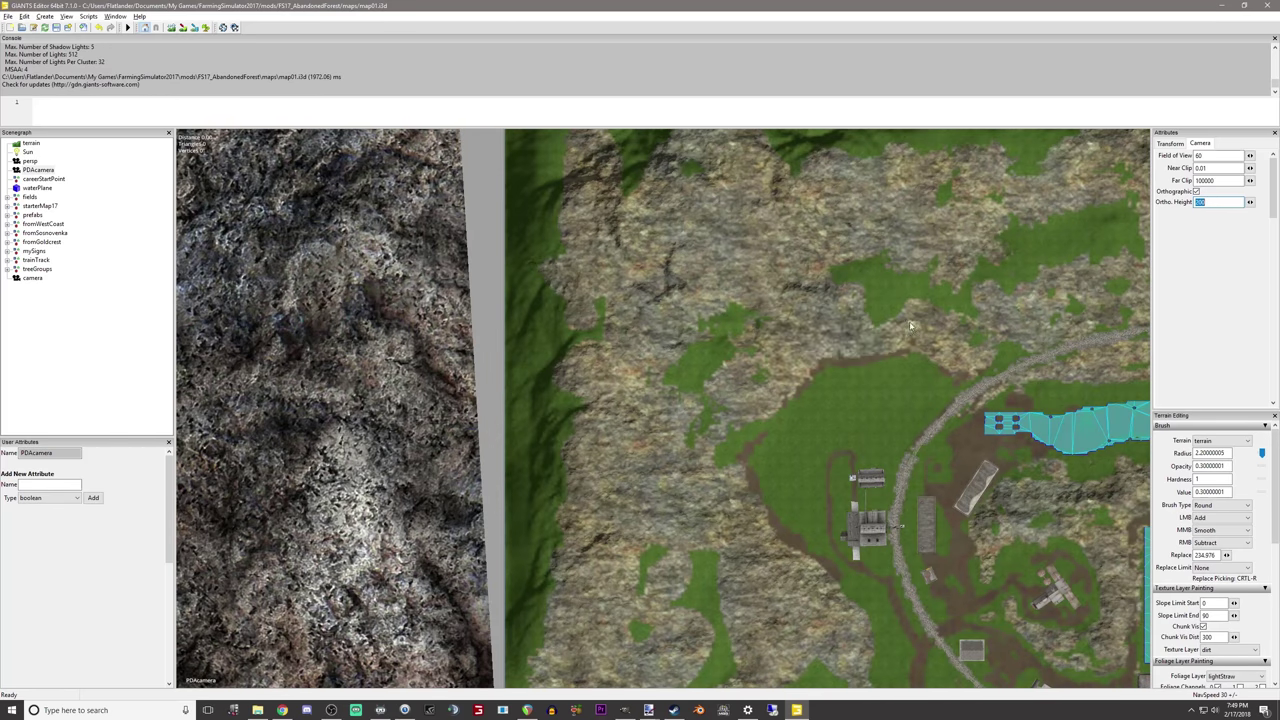
pyautogui.write('200')
pyautogui.press('Return')
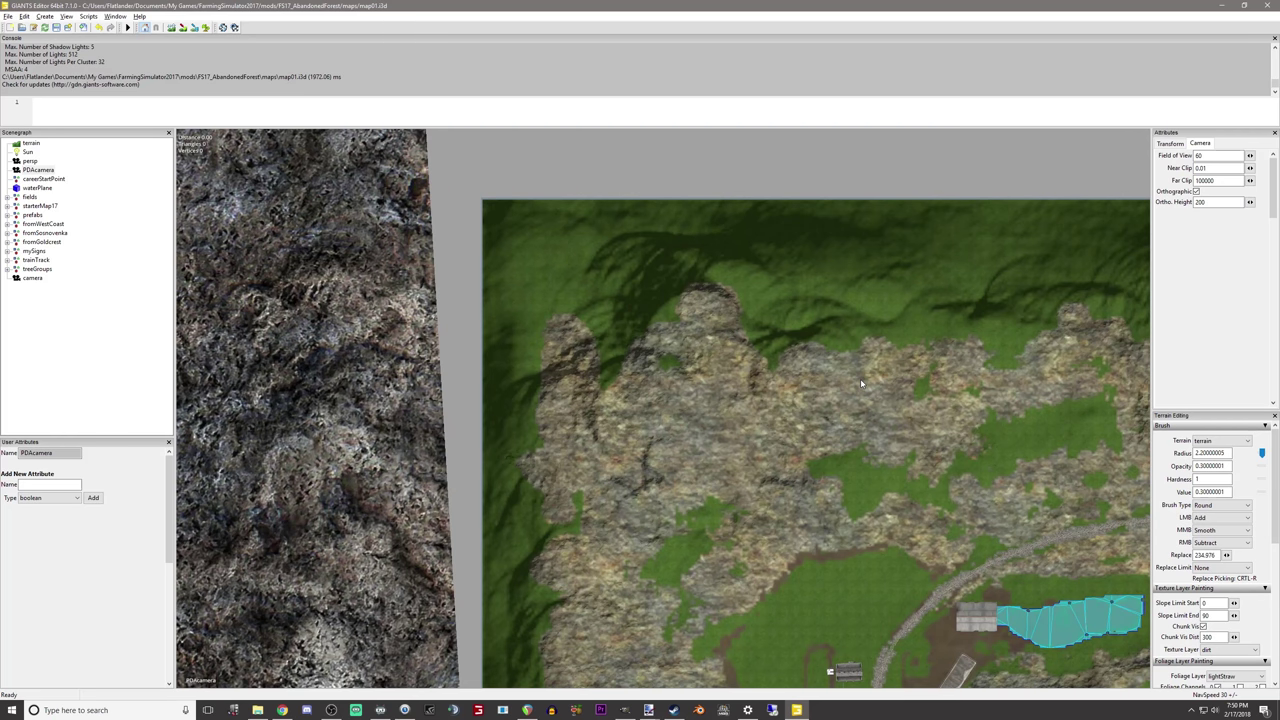
pyautogui.moveTo(802, 487); pyautogui.dragTo(478, 432, button='middle')
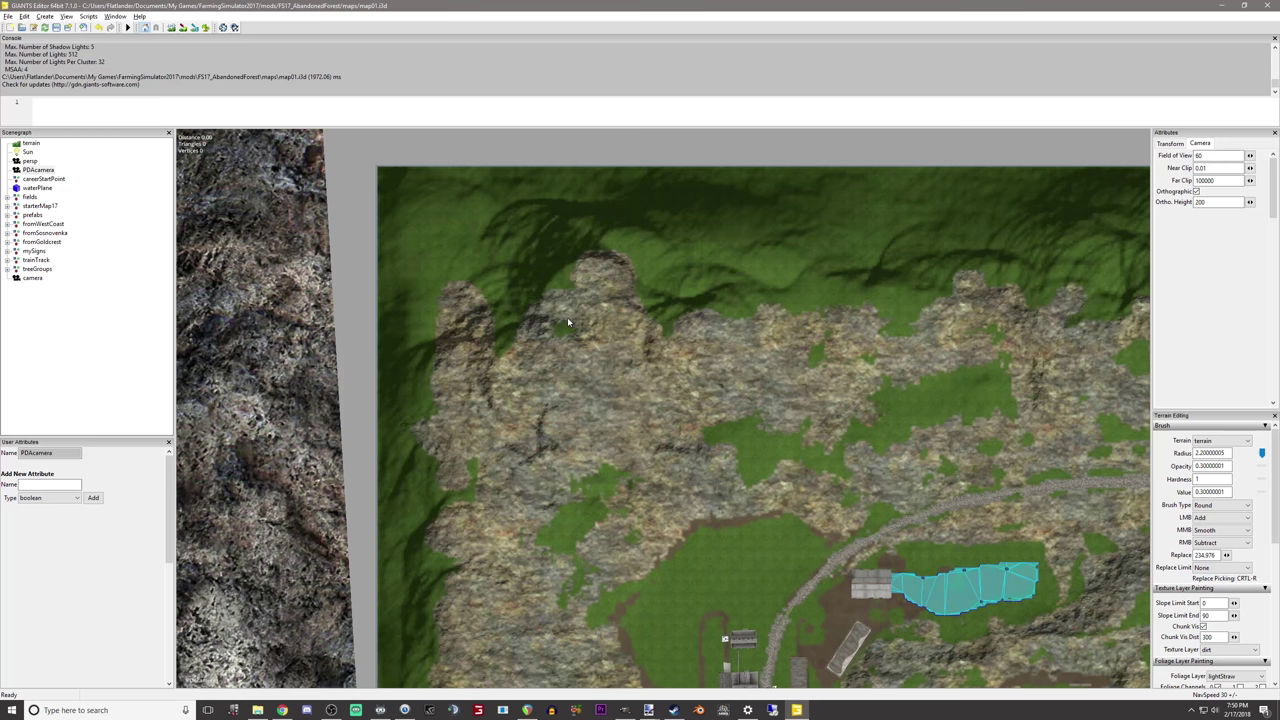
# Step: Switch to paint.net and bring up the map01_pda_H.dds image
pyautogui.click(650, 710)
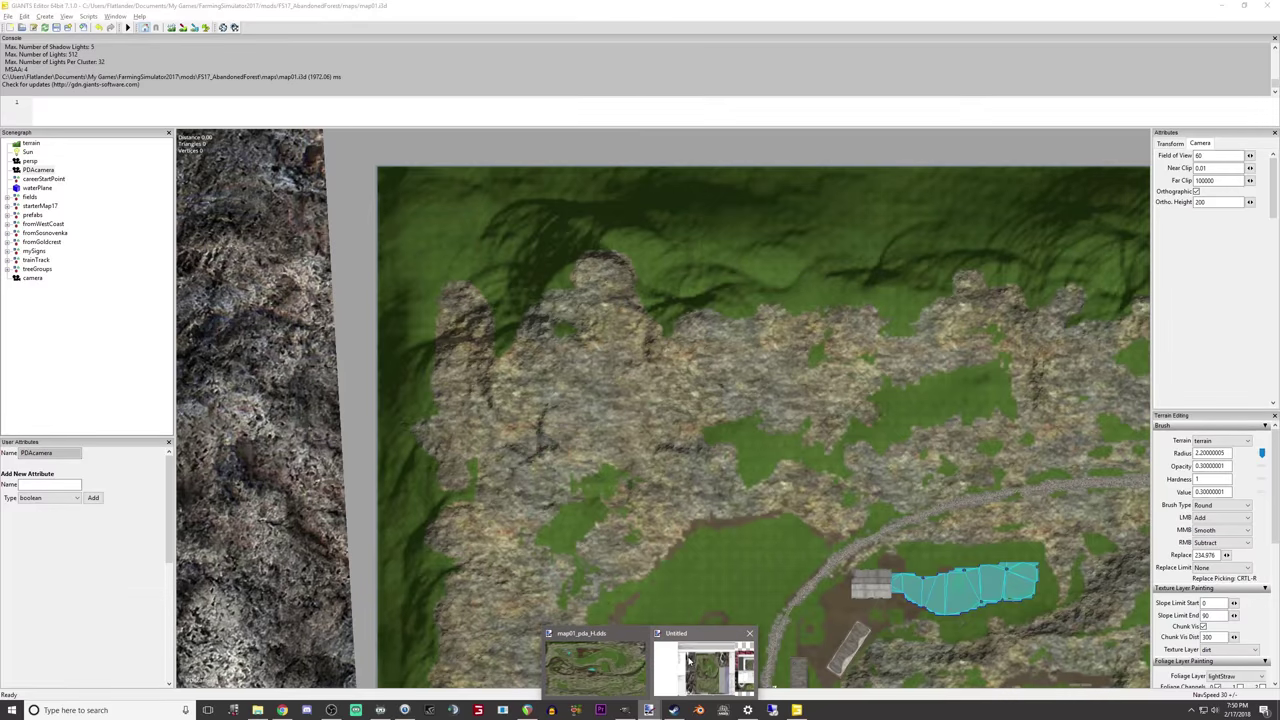
pyautogui.click(688, 660)
pyautogui.hotkey('ctrl', 'b')
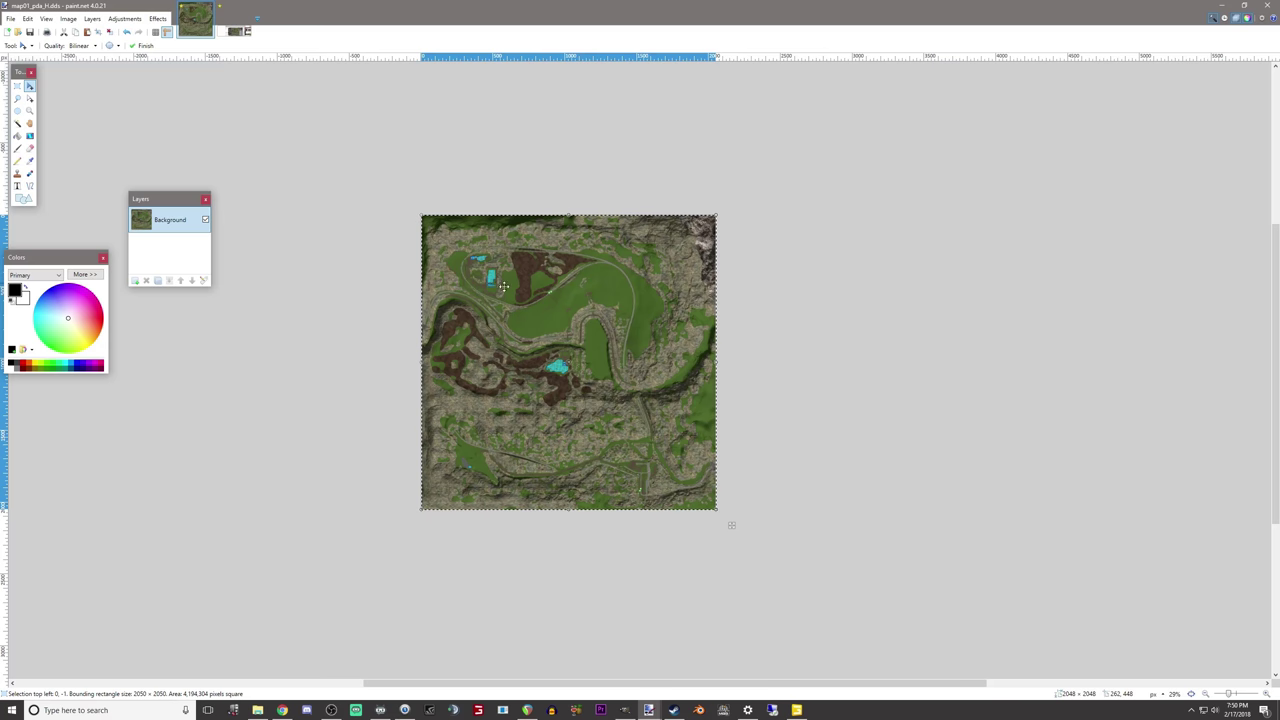
# Step: Try scaling the pasted map screenshot proportionally to about 1040 × 1040 pixels, and undo the scaling
pyautogui.keyDown('shift'); pyautogui.moveTo(711, 225); pyautogui.dragTo(551, 383); pyautogui.keyUp('shift')
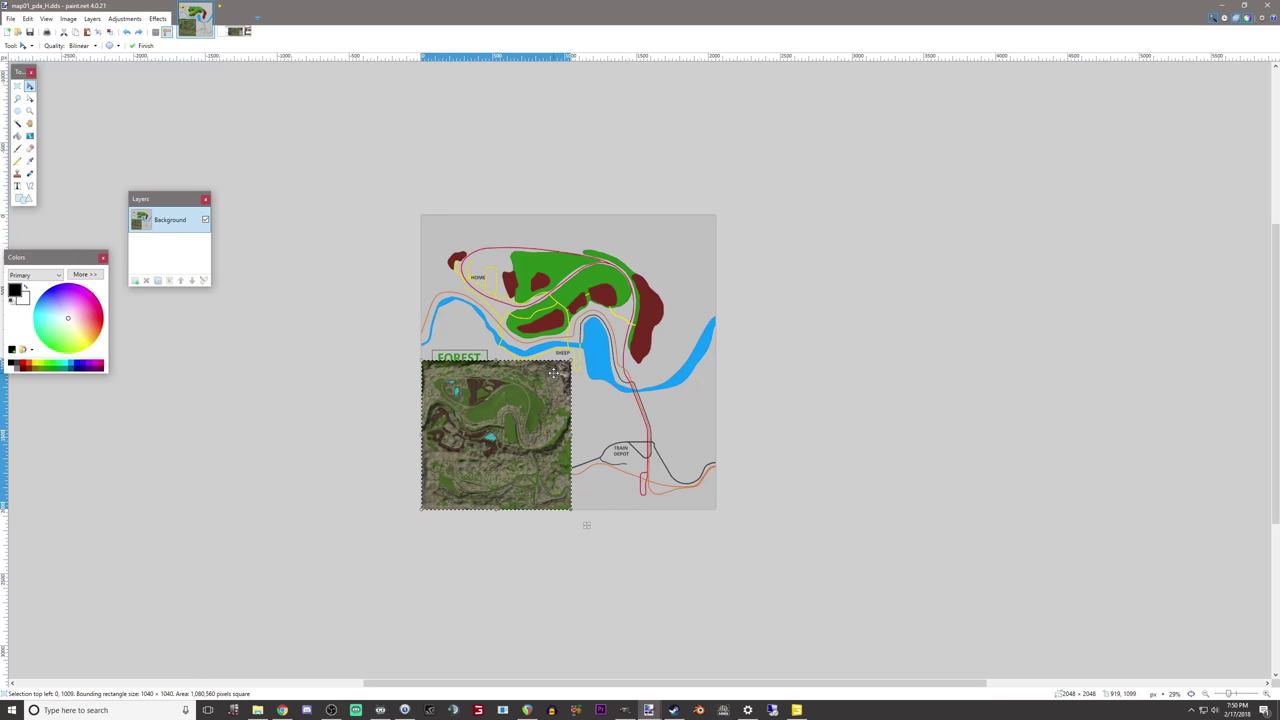
pyautogui.hotkey('ctrl', 'z')
pyautogui.hotkey('ctrl', 'z')
pyautogui.keyDown('ctrl'); pyautogui.scroll(5, 552, 352); pyautogui.keyUp('ctrl')
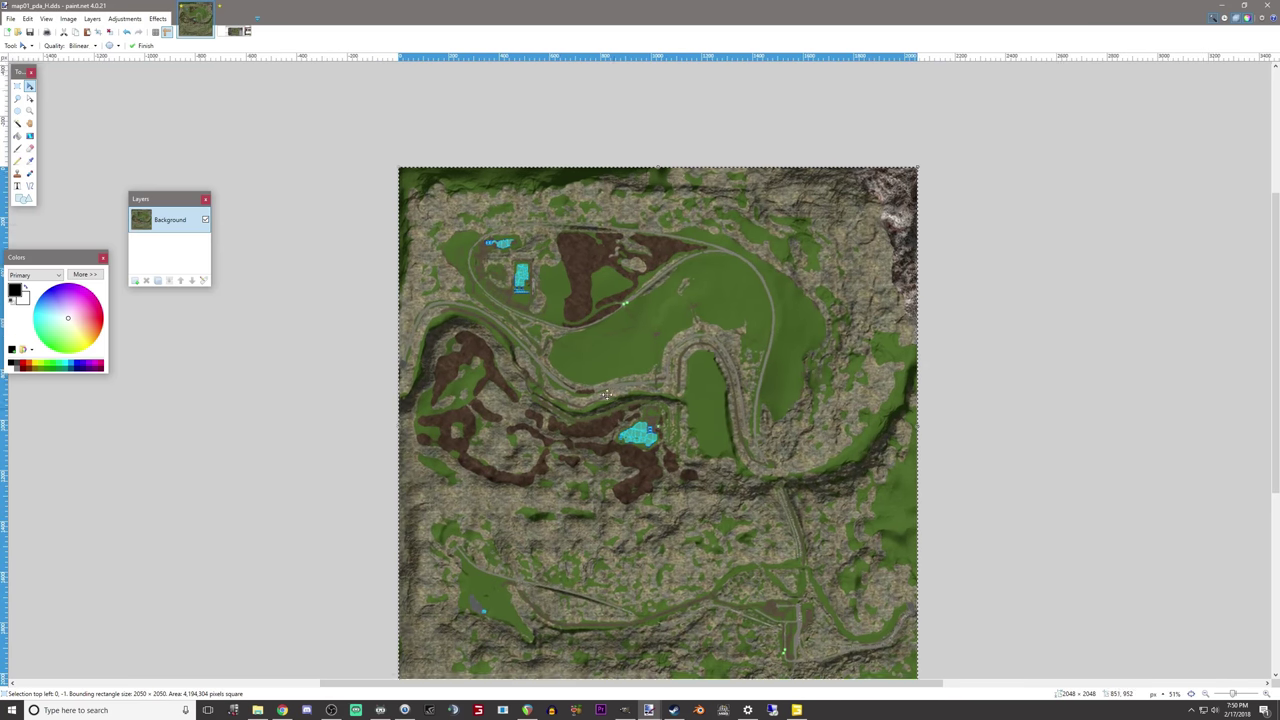
pyautogui.scroll(1, 552, 352)
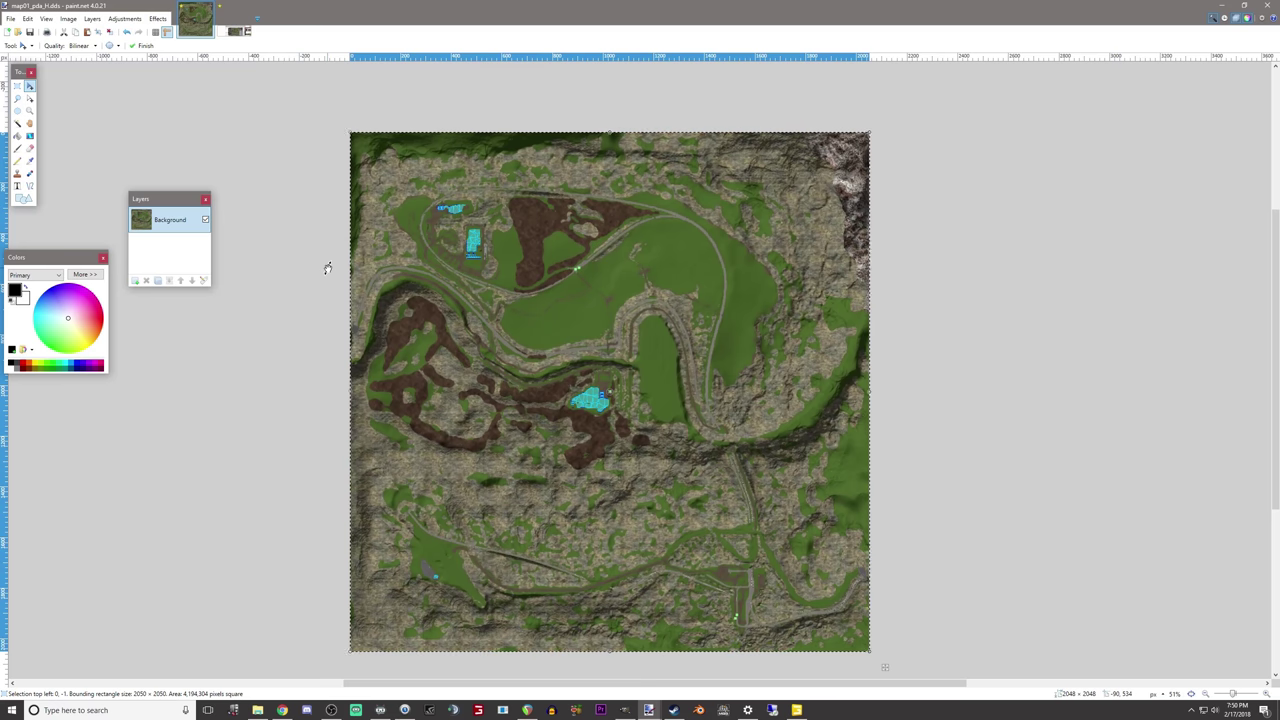
# Step: Take the pasted screenshot off the Background layer and paste it into a new layer above the drawn map
pyautogui.hotkey('ctrl', 'z')
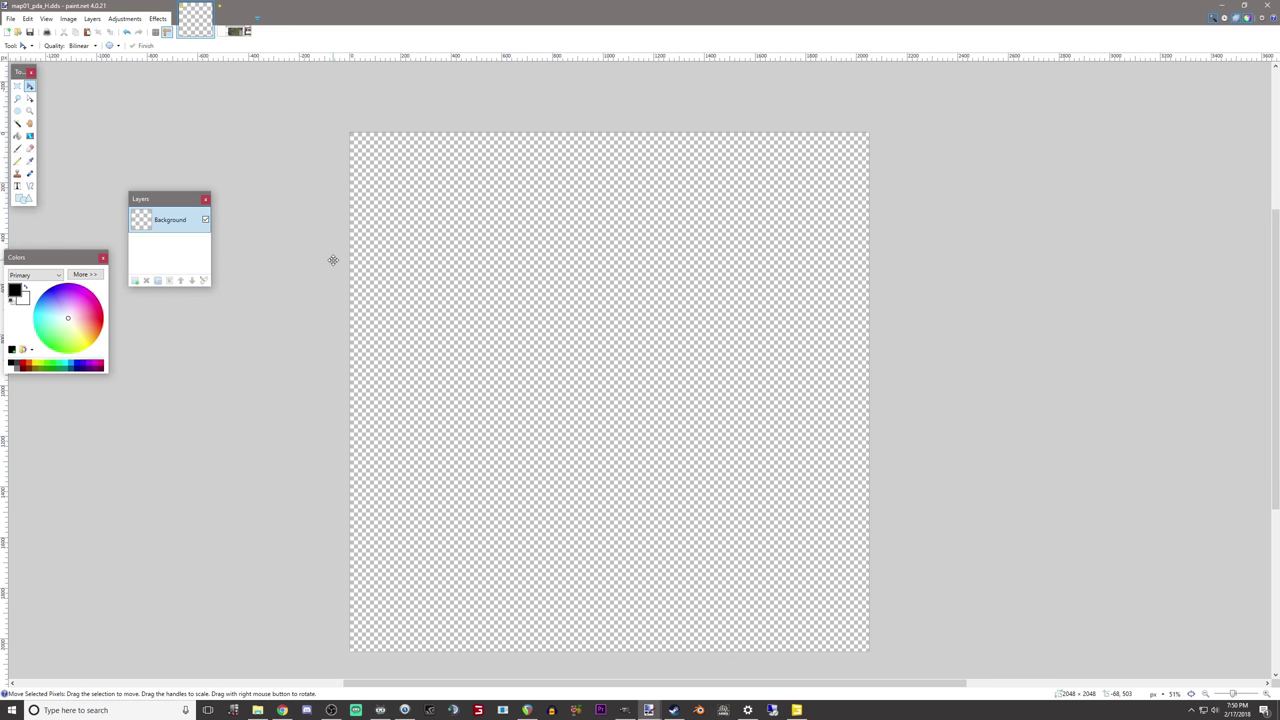
pyautogui.hotkey('ctrl', 'y')
pyautogui.hotkey('ctrl', 'y')
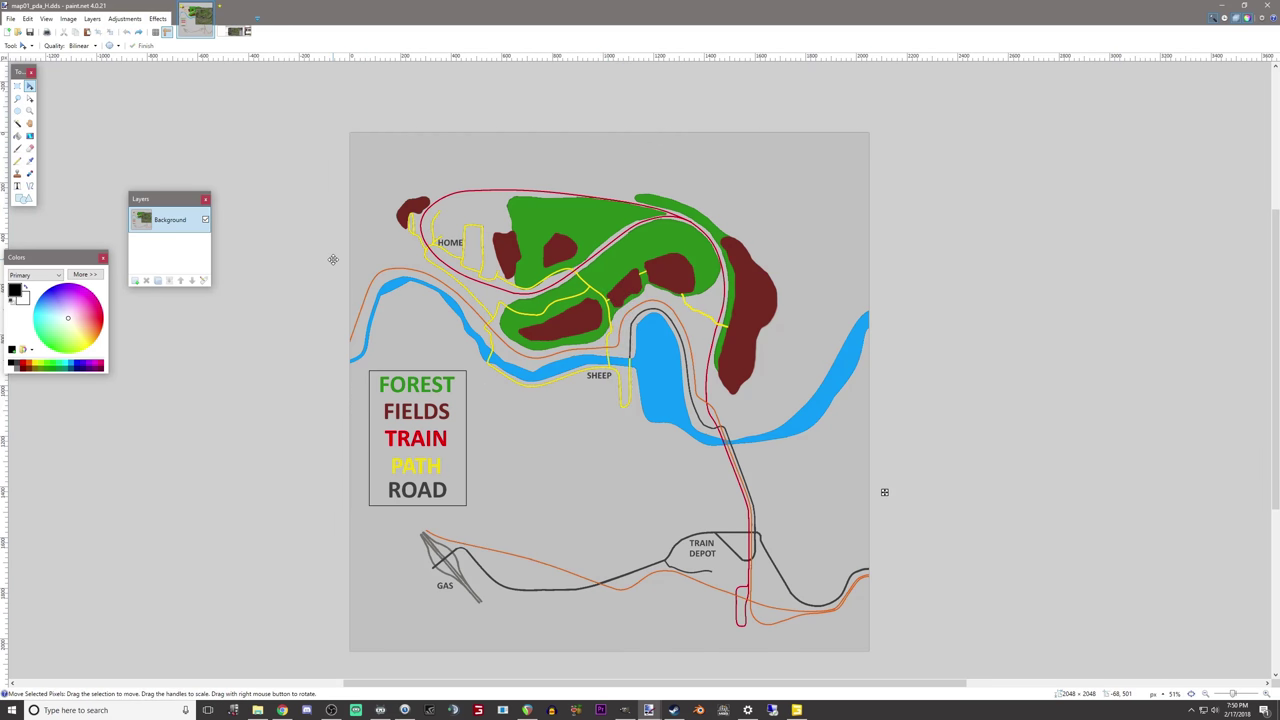
pyautogui.click(137, 283)
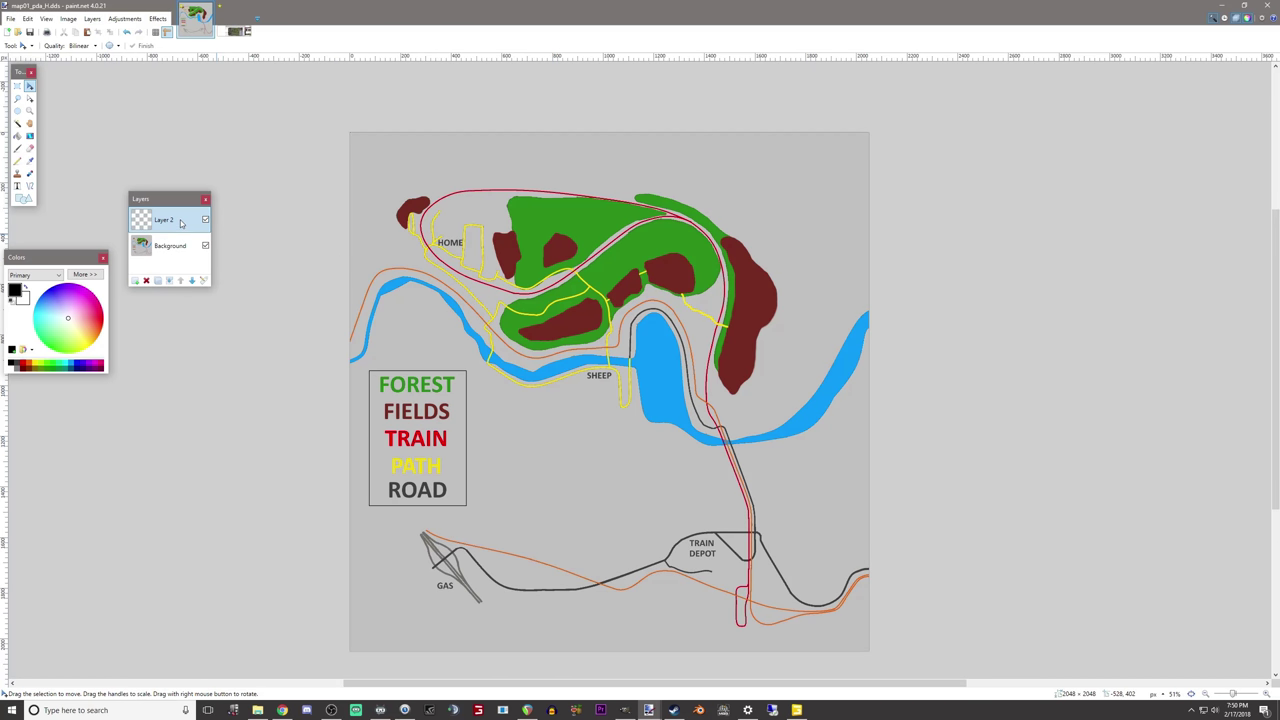
pyautogui.hotkey('ctrl', 'v')
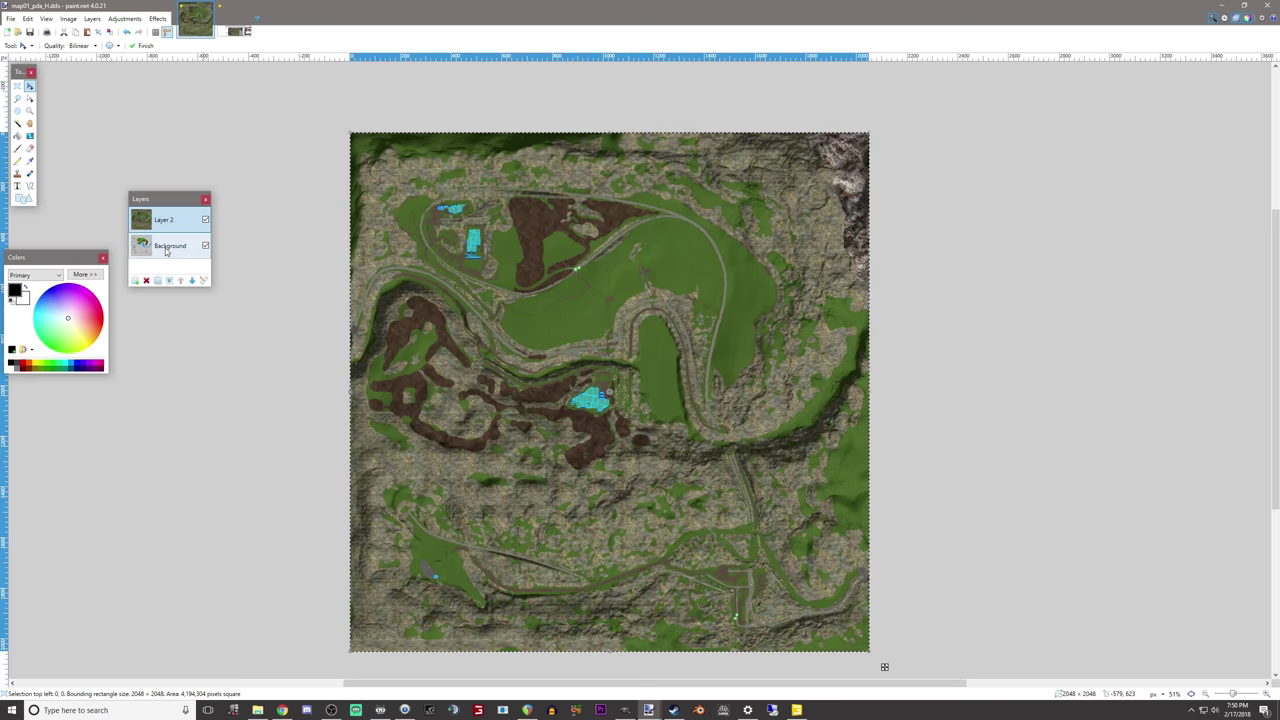
# Step: Switch Layer 2's visibility off and on repeatedly to compare the terrain screenshot with the drawn map
pyautogui.click(205, 220)
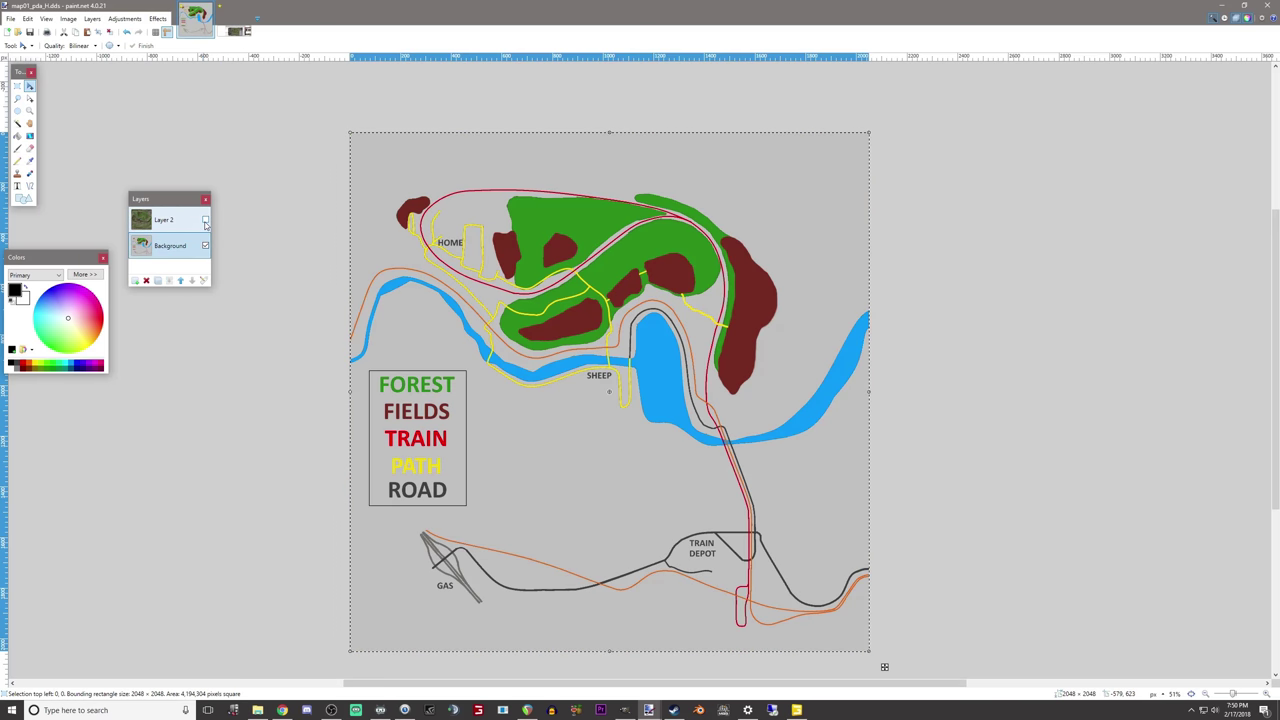
pyautogui.click(205, 221)
pyautogui.click(205, 221)
pyautogui.click(205, 221)
pyautogui.click(205, 221)
pyautogui.click(205, 220)
pyautogui.click(205, 220)
pyautogui.click(205, 220)
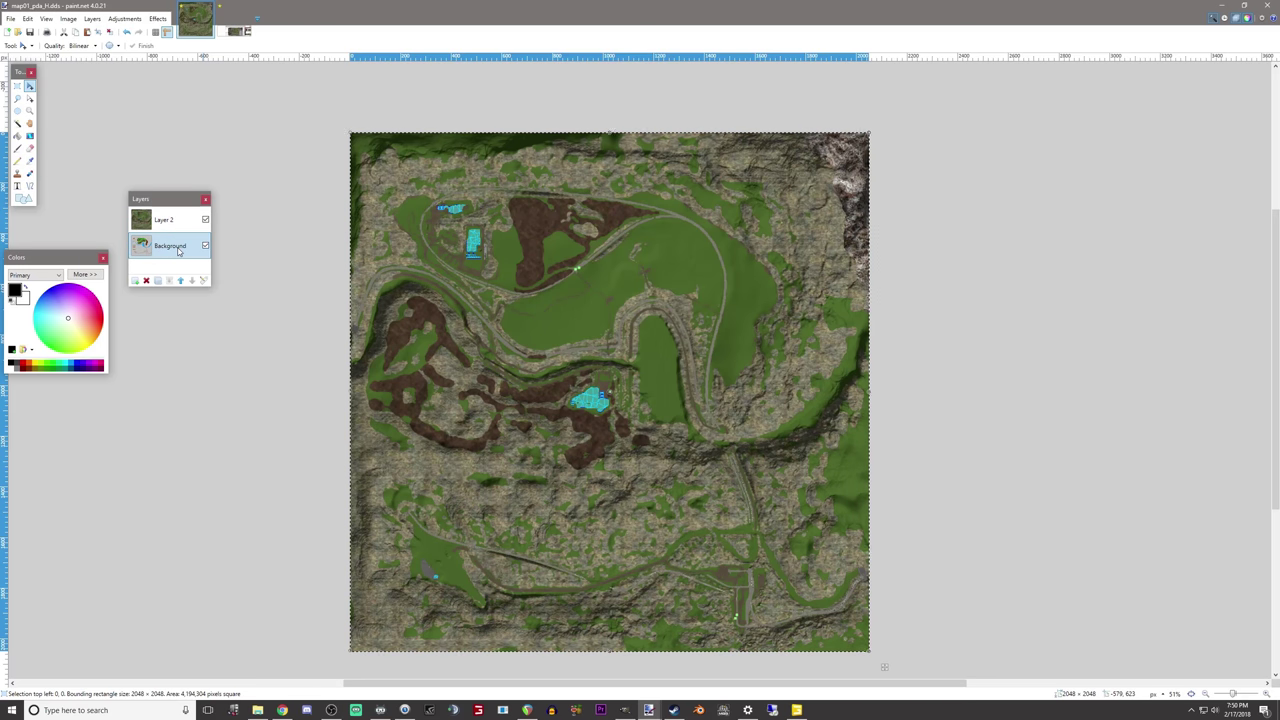
# Step: Move the Background layer above Layer 2 and lower its opacity so both maps show together
pyautogui.click(181, 281)
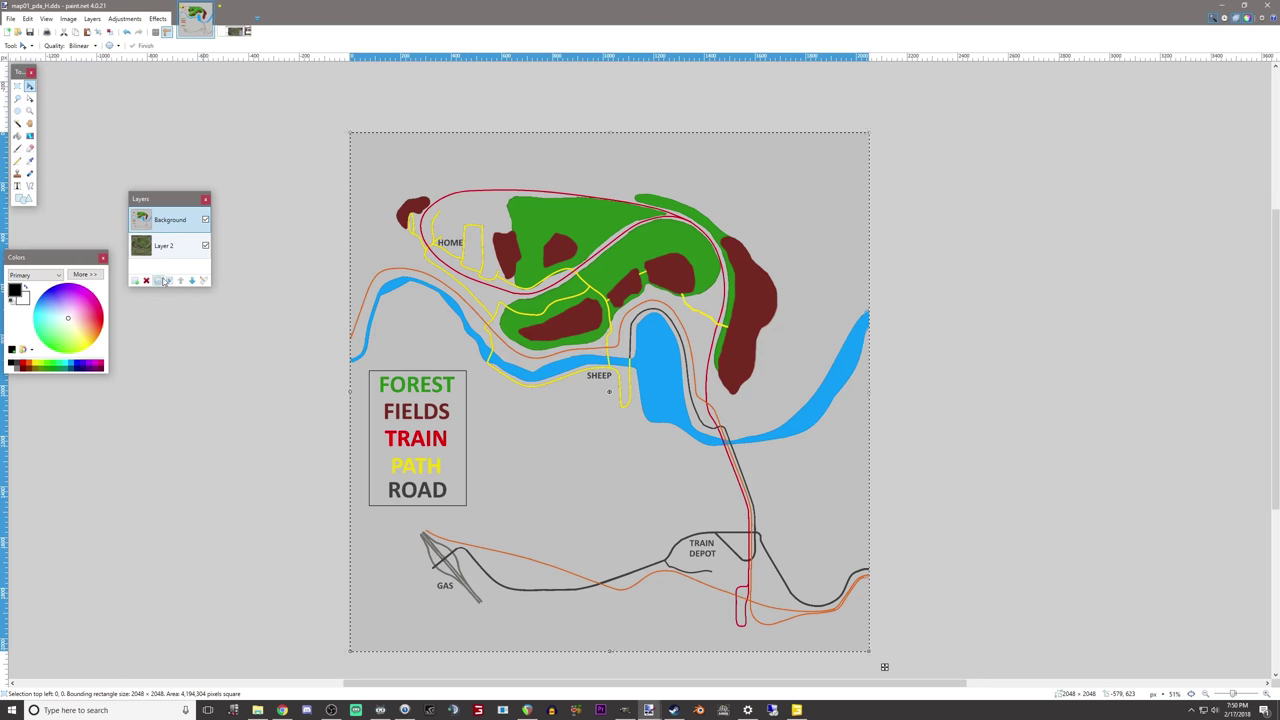
pyautogui.doubleClick(179, 229)
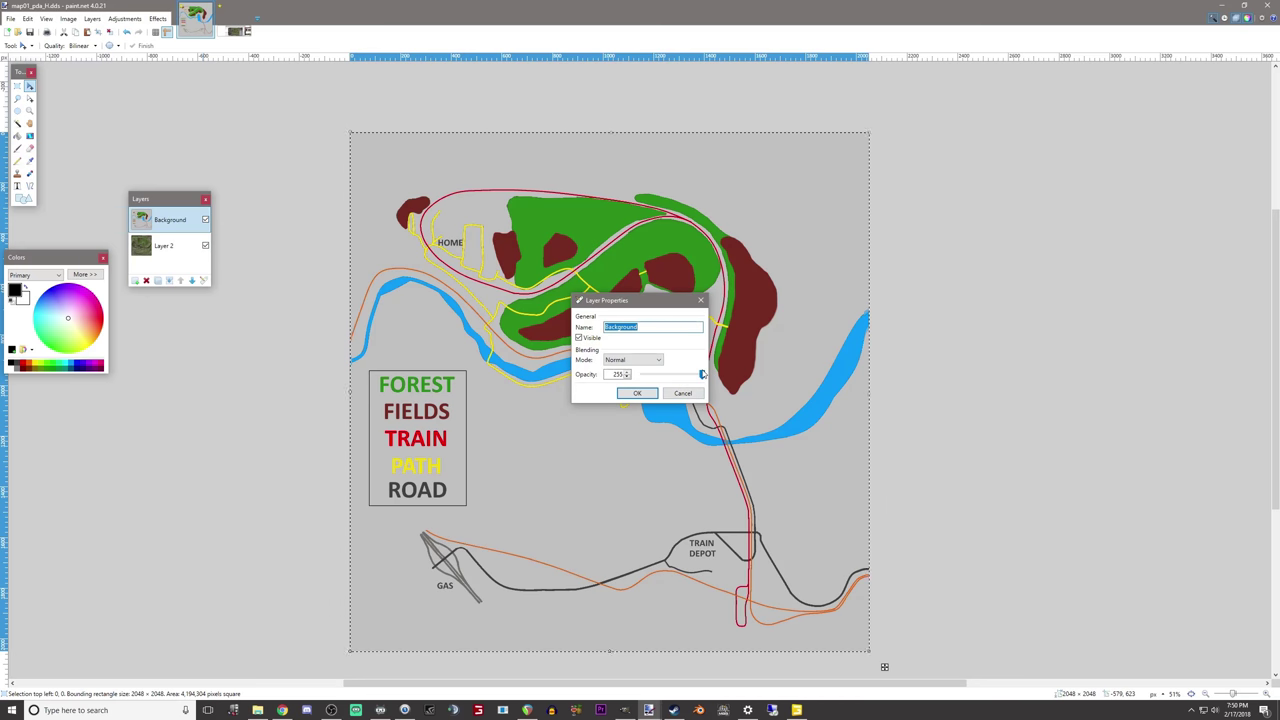
pyautogui.moveTo(702, 374); pyautogui.dragTo(661, 373)
pyautogui.click(637, 393)
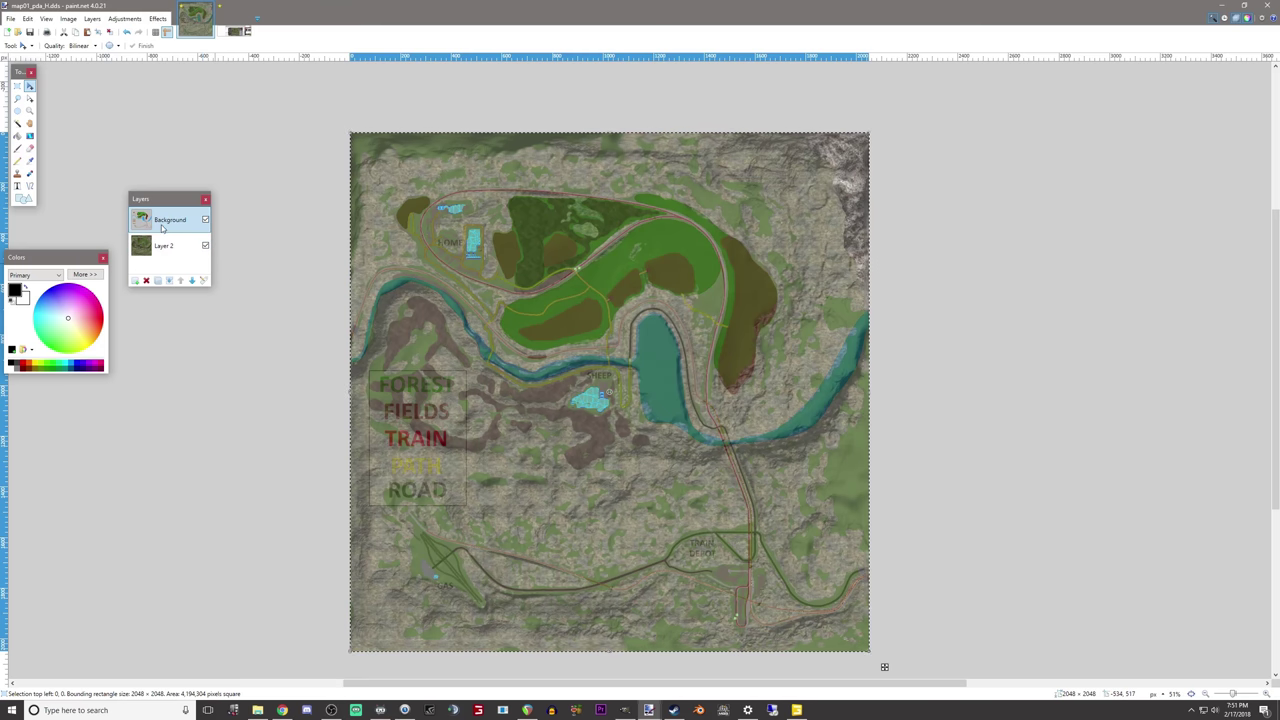
# Step: Paint freehand black loops across the middle of the Background layer with a brush width of 75
pyautogui.click(17, 149)
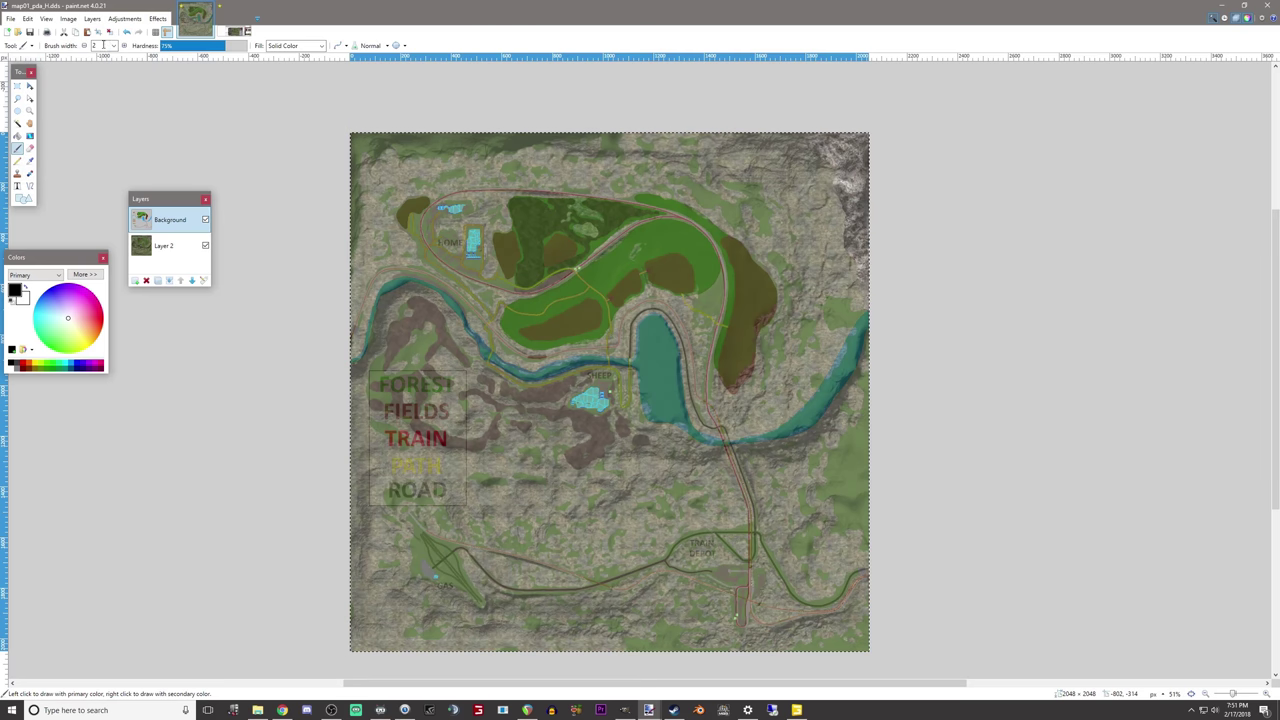
pyautogui.click(115, 46)
pyautogui.click(110, 250)
pyautogui.moveTo(533, 417)
pyautogui.mouseDown()
pyautogui.moveTo(688, 318)
pyautogui.moveTo(521, 371)
pyautogui.moveTo(526, 443)
pyautogui.moveTo(600, 390)
pyautogui.mouseUp()
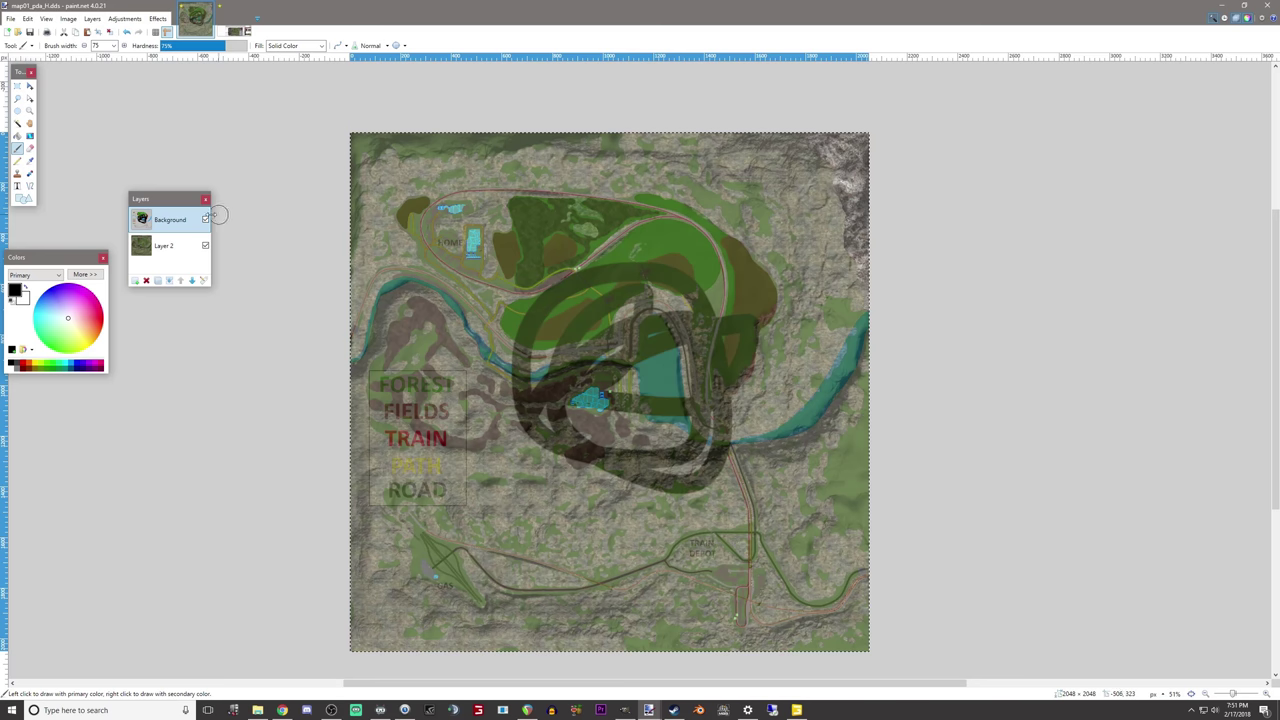
# Step: Hide the Background layer, paint a black scribble on Layer 2, and undo the scribble
pyautogui.click(205, 219)
pyautogui.click(170, 245)
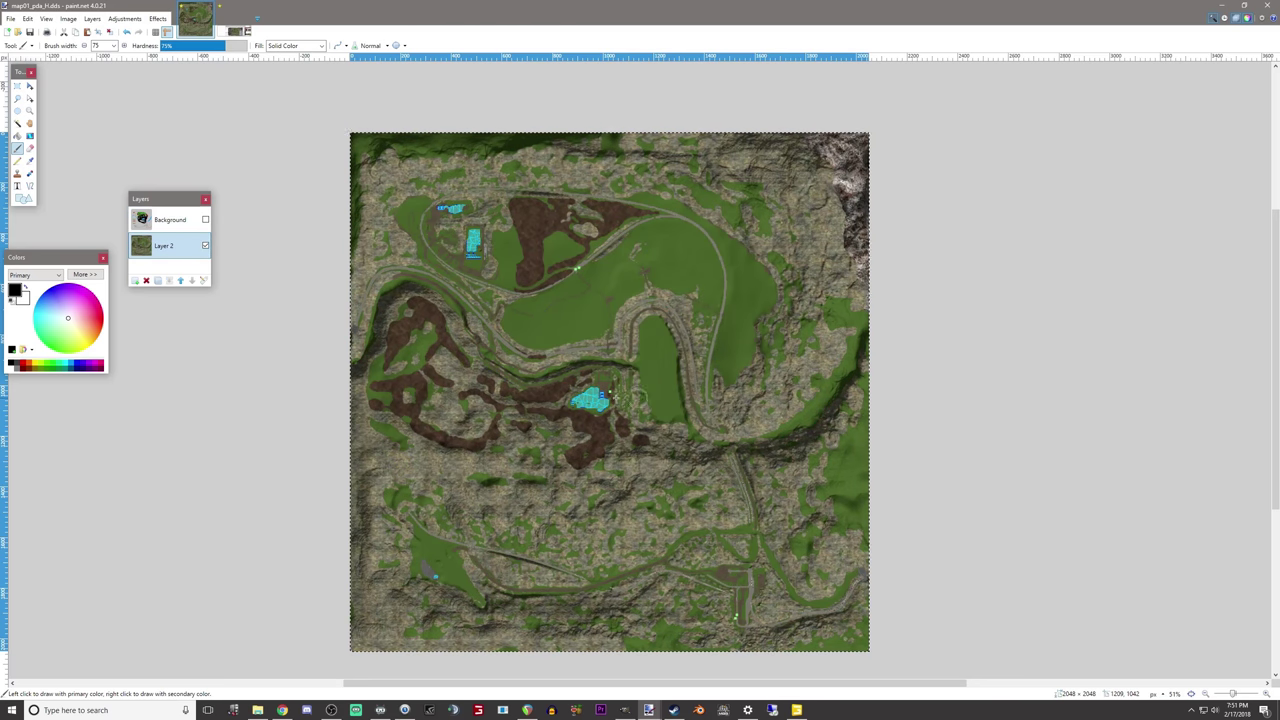
pyautogui.moveTo(675, 355)
pyautogui.mouseDown()
pyautogui.moveTo(721, 242)
pyautogui.moveTo(516, 485)
pyautogui.moveTo(550, 500)
pyautogui.mouseUp()
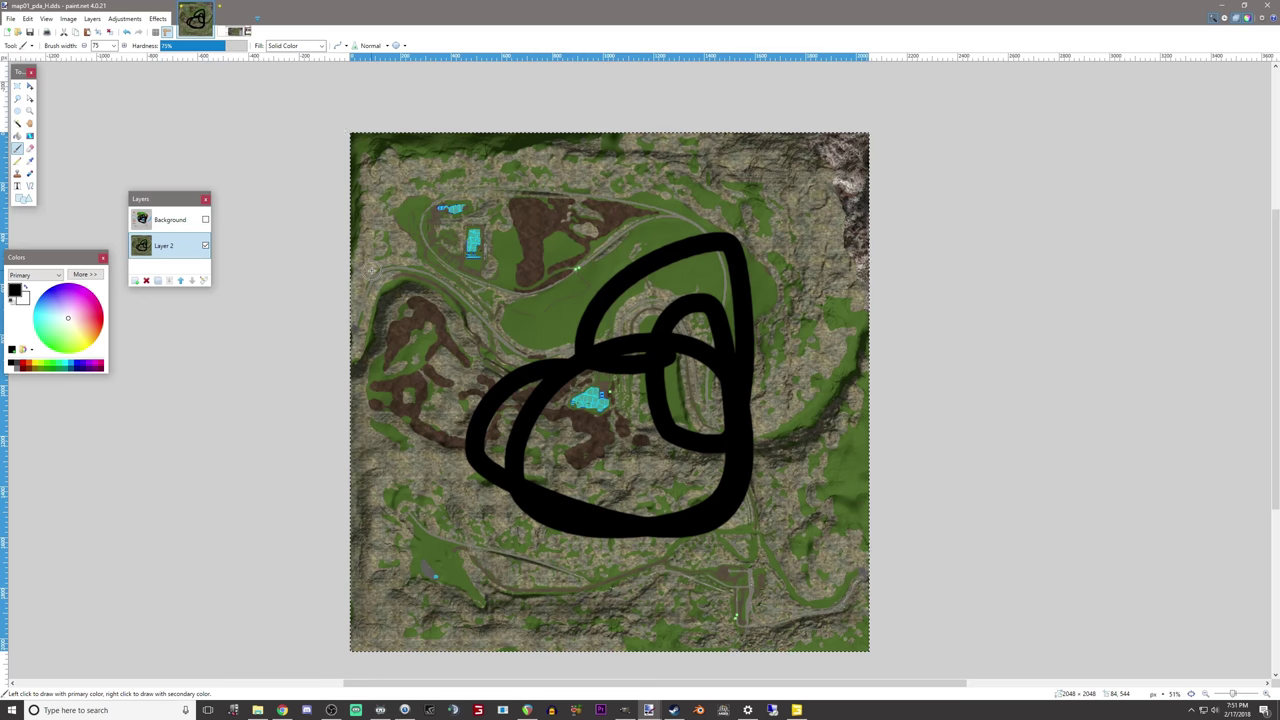
pyautogui.hotkey('ctrl', 'z')
# Step: Show the Background layer again and set its opacity to 255
pyautogui.click(172, 225)
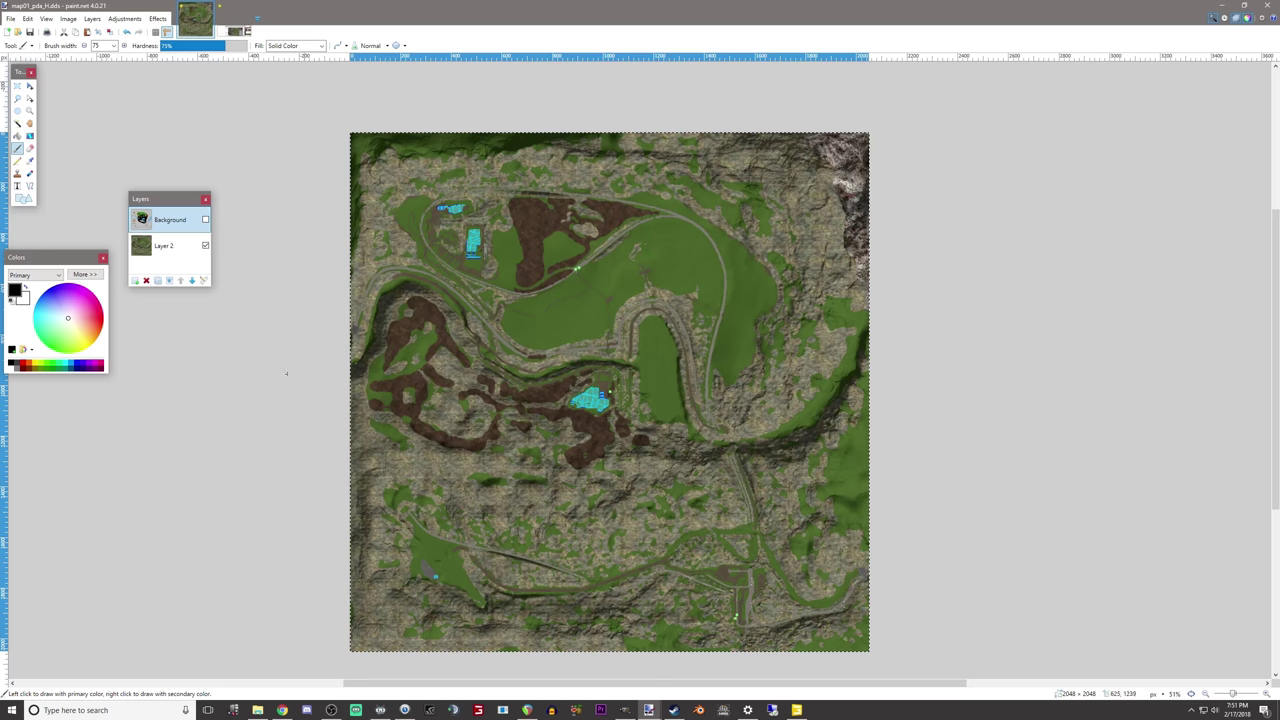
pyautogui.click(206, 221)
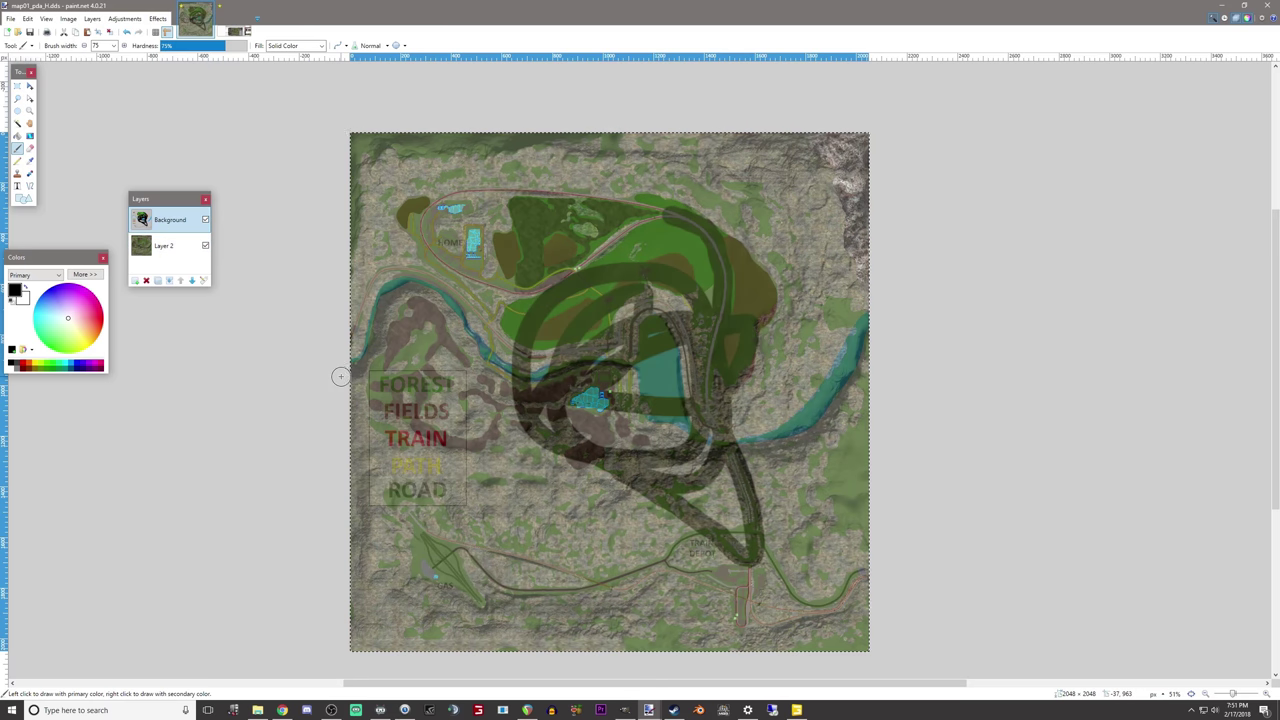
pyautogui.doubleClick(178, 225)
pyautogui.moveTo(663, 375); pyautogui.dragTo(737, 377)
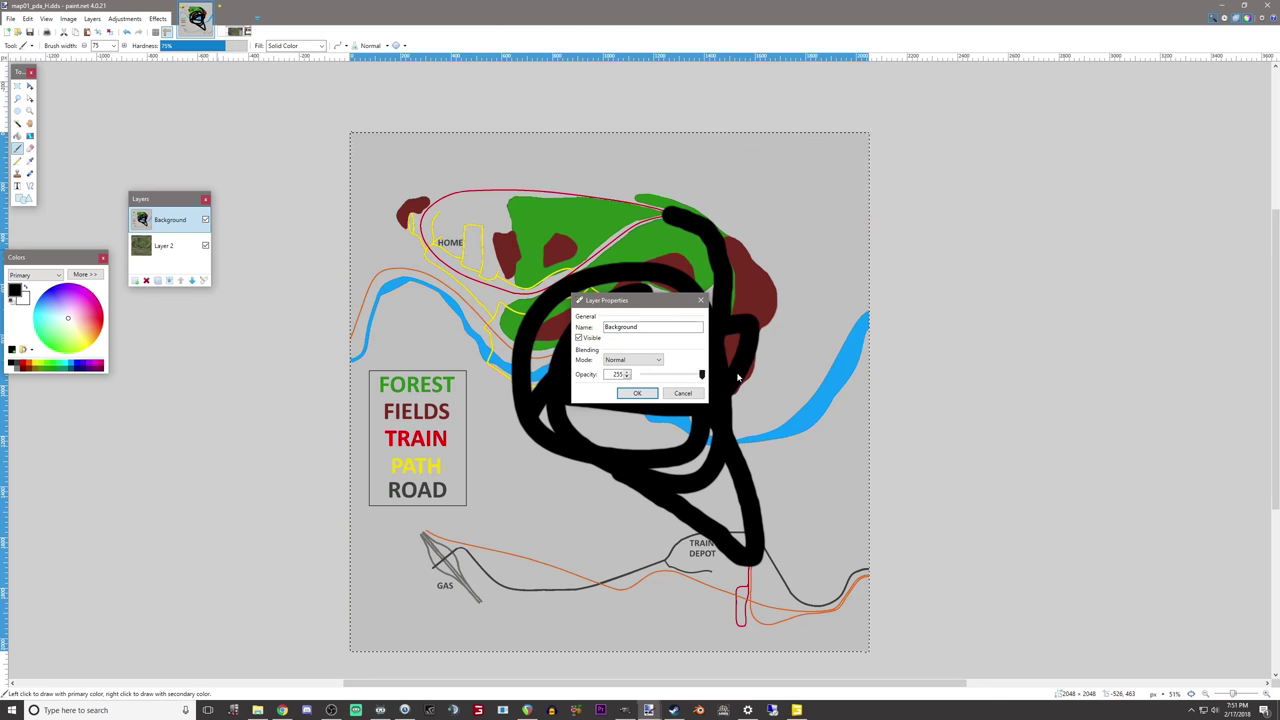
pyautogui.click(637, 394)
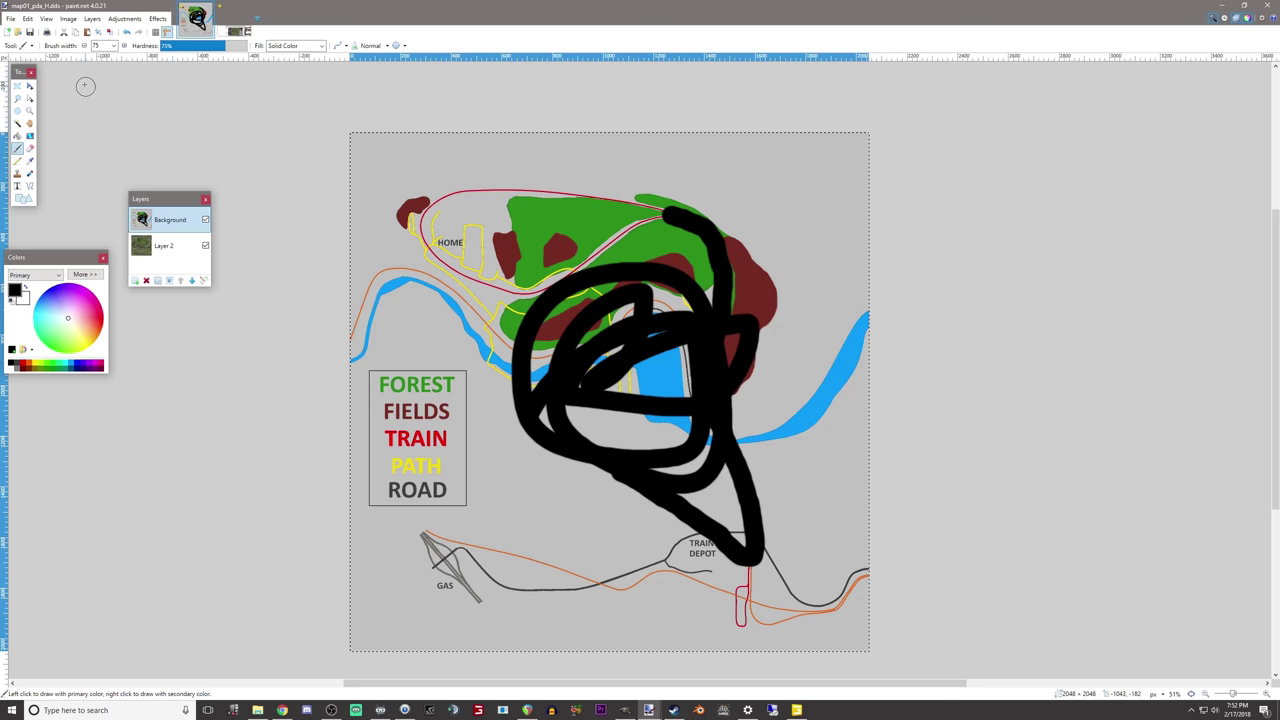
# Step: Save the layered image as map01_pda_H in paint.net (*.pdn) format in the maps folder
pyautogui.click(12, 20)
pyautogui.click(30, 107)
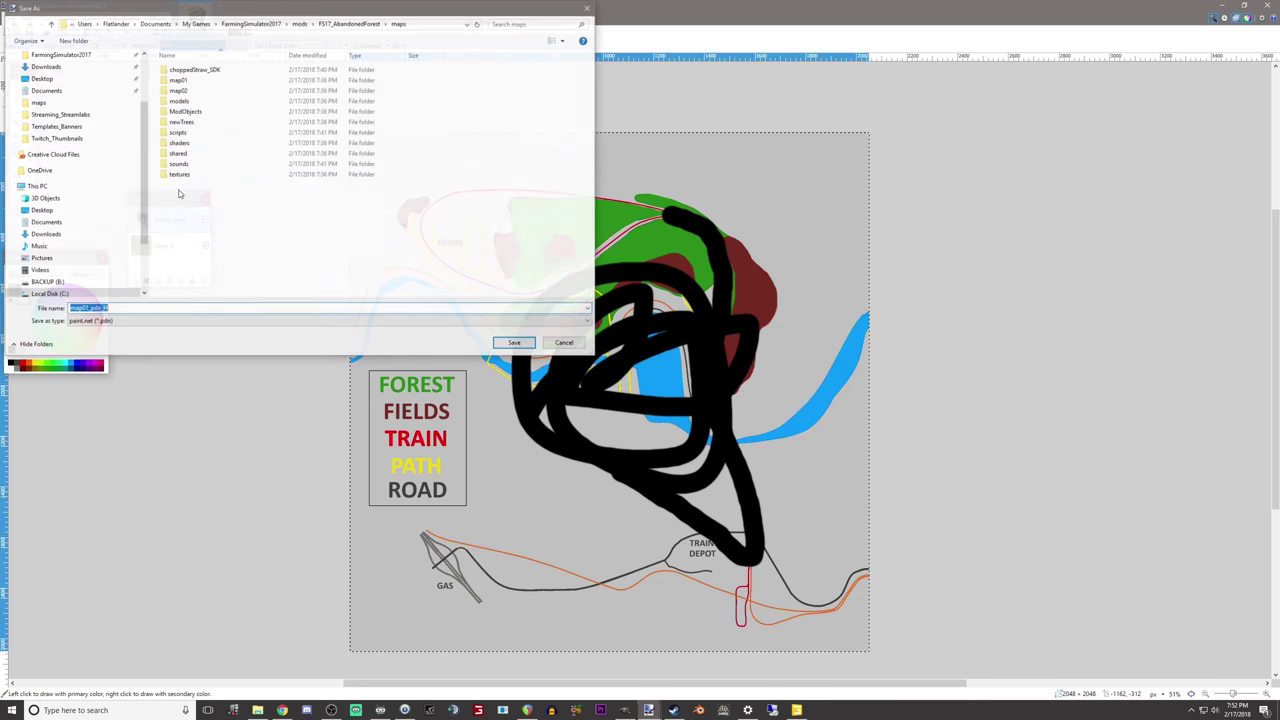
pyautogui.click(515, 344)
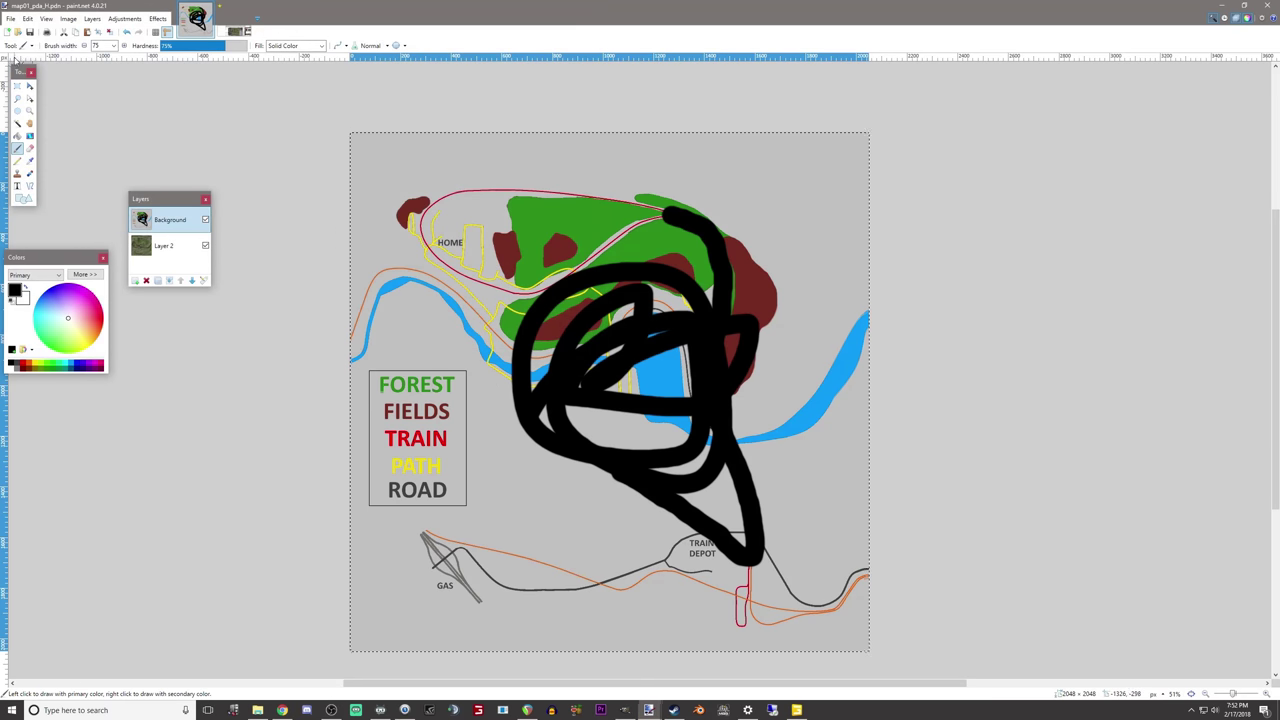
# Step: Save the image as map01_pda_H in DirectDraw Surface (DDS) format in the maps folder, replacing the existing DDS file
pyautogui.click(10, 18)
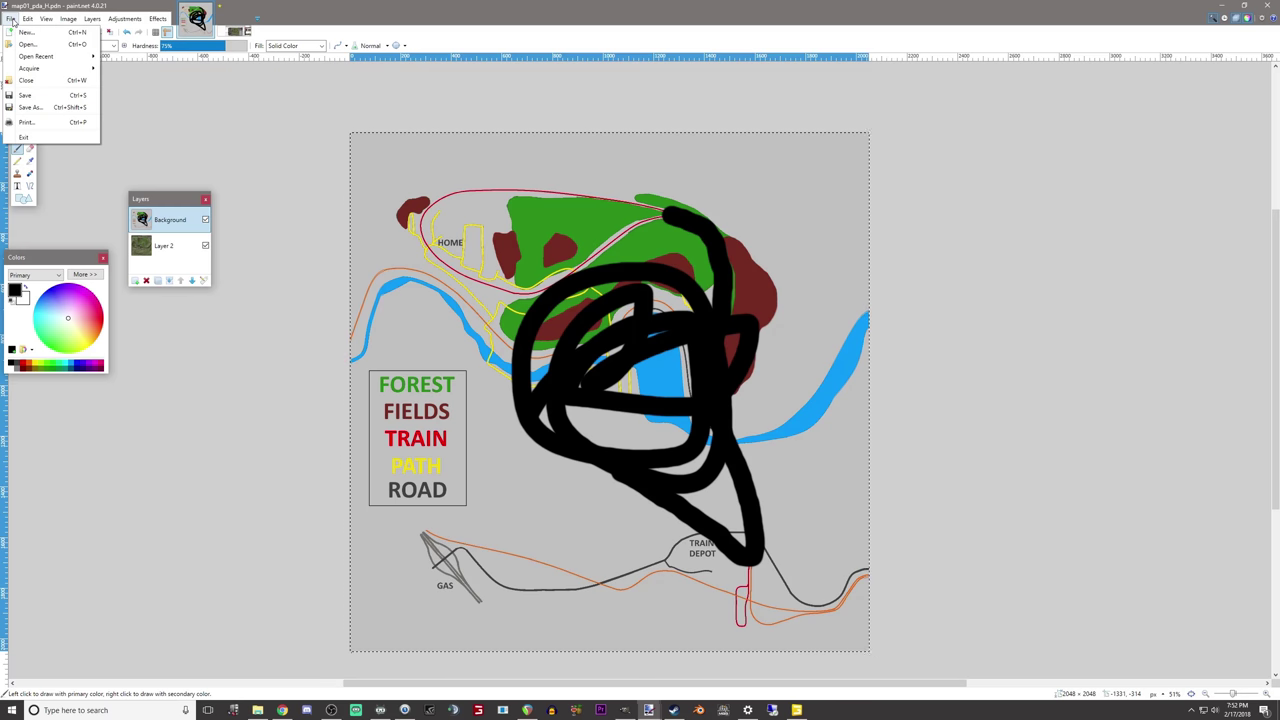
pyautogui.click(30, 107)
pyautogui.click(136, 321)
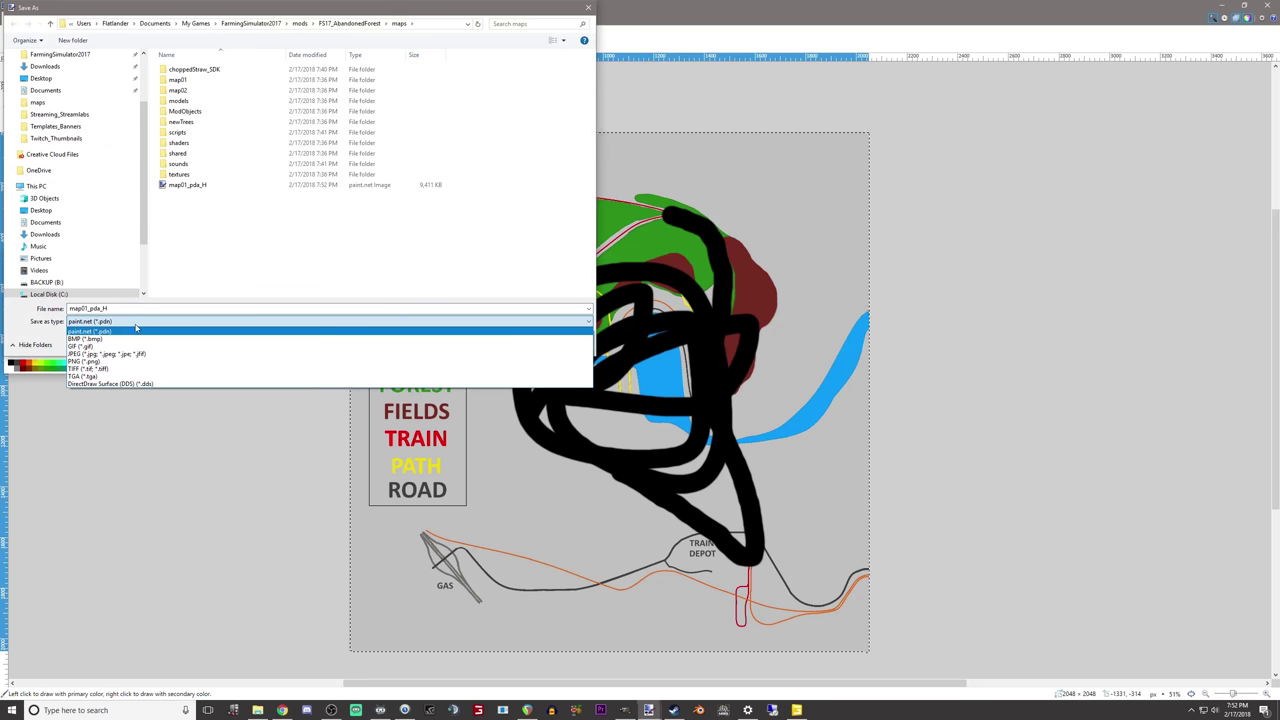
pyautogui.click(149, 383)
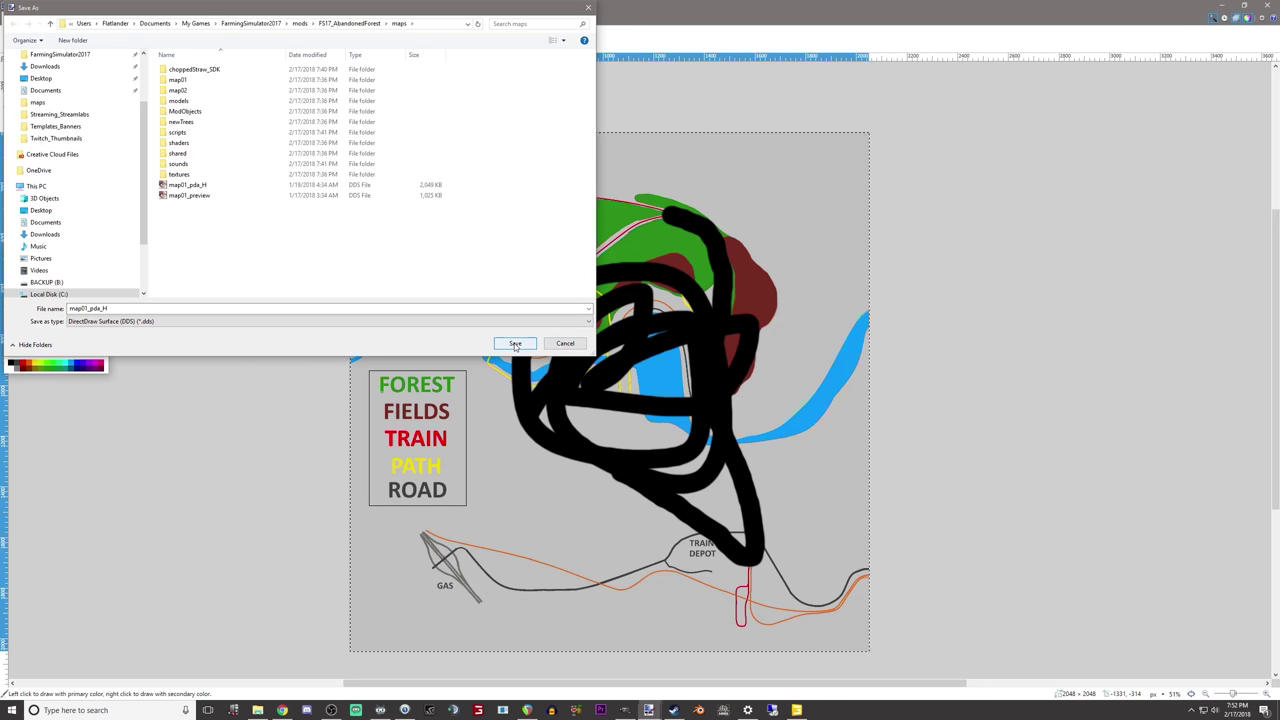
pyautogui.click(246, 186)
pyautogui.click(515, 343)
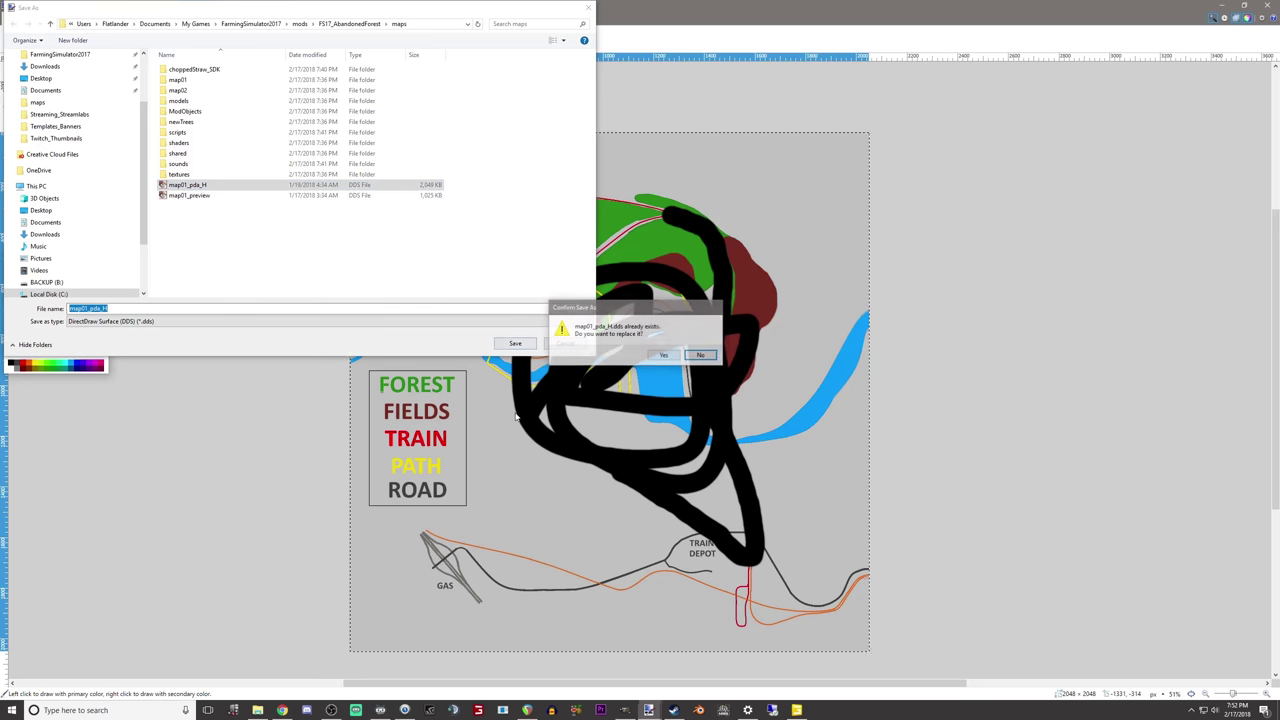
pyautogui.click(663, 355)
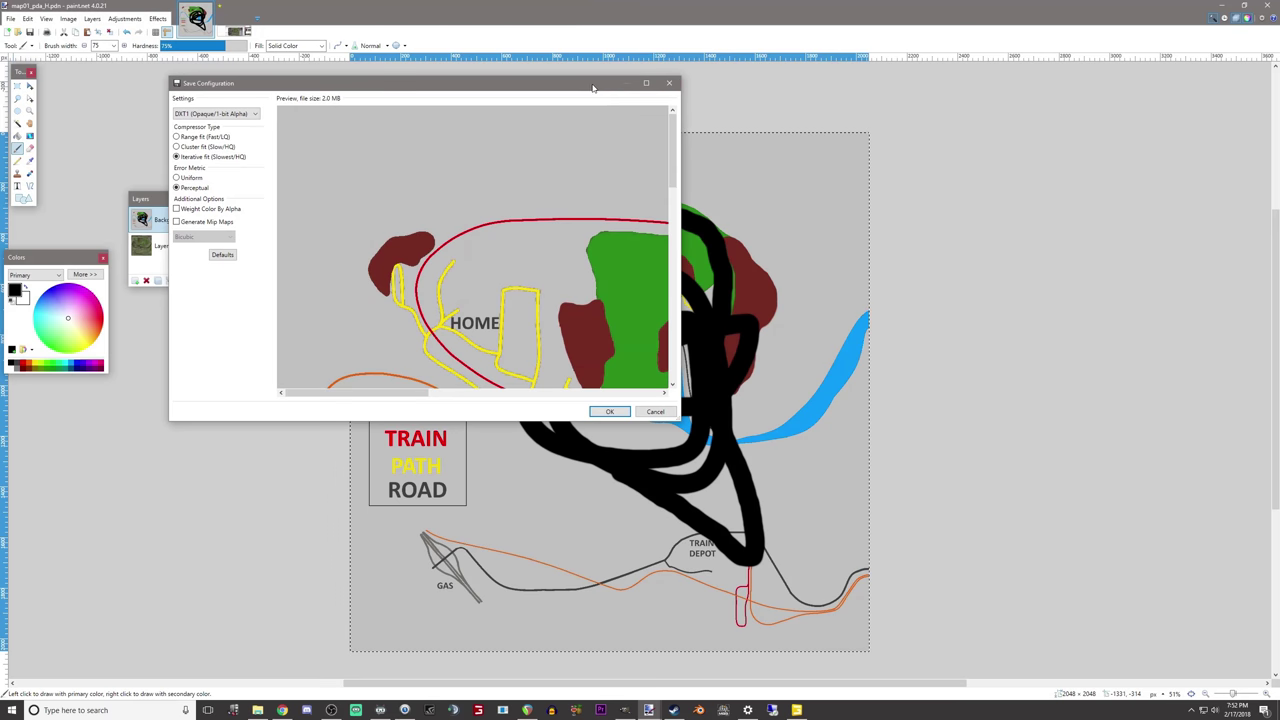
# Step: Accept the DXT1 save configuration with mip map generation left off and flatten the image for the DDS file
pyautogui.moveTo(590, 88); pyautogui.dragTo(990, 224)
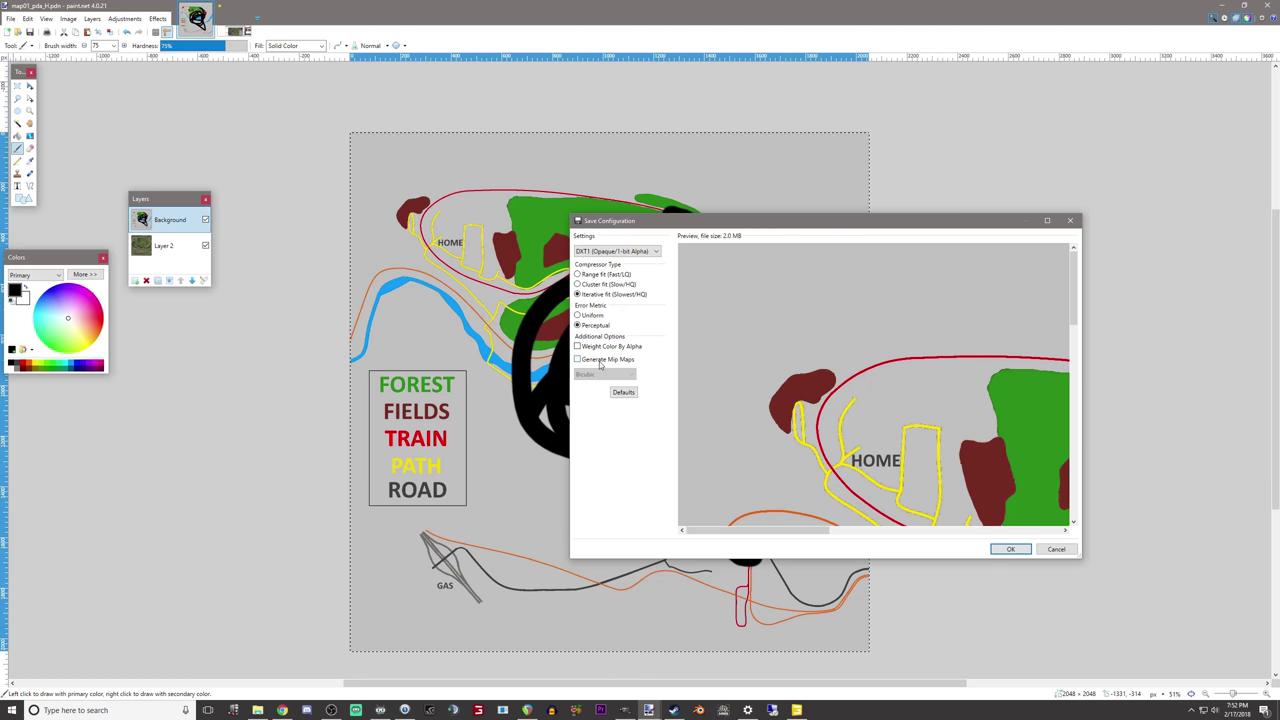
pyautogui.click(606, 362)
pyautogui.click(605, 361)
pyautogui.click(1009, 550)
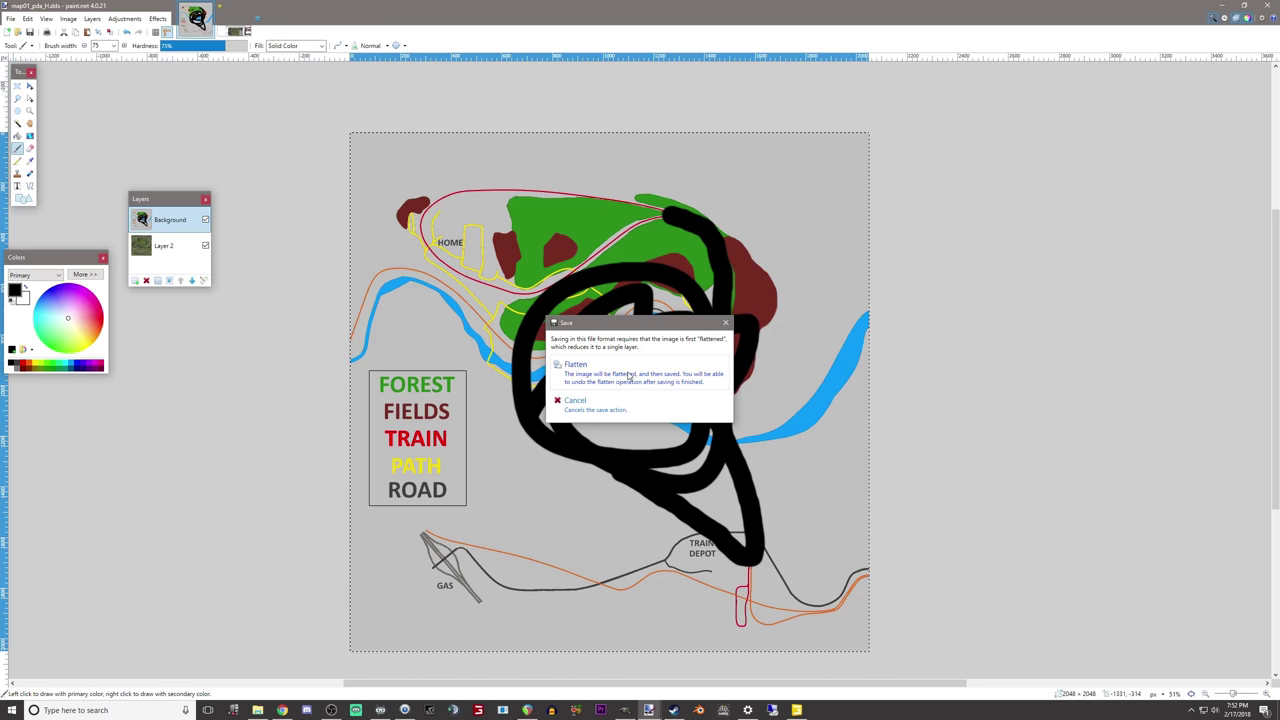
pyautogui.click(585, 370)
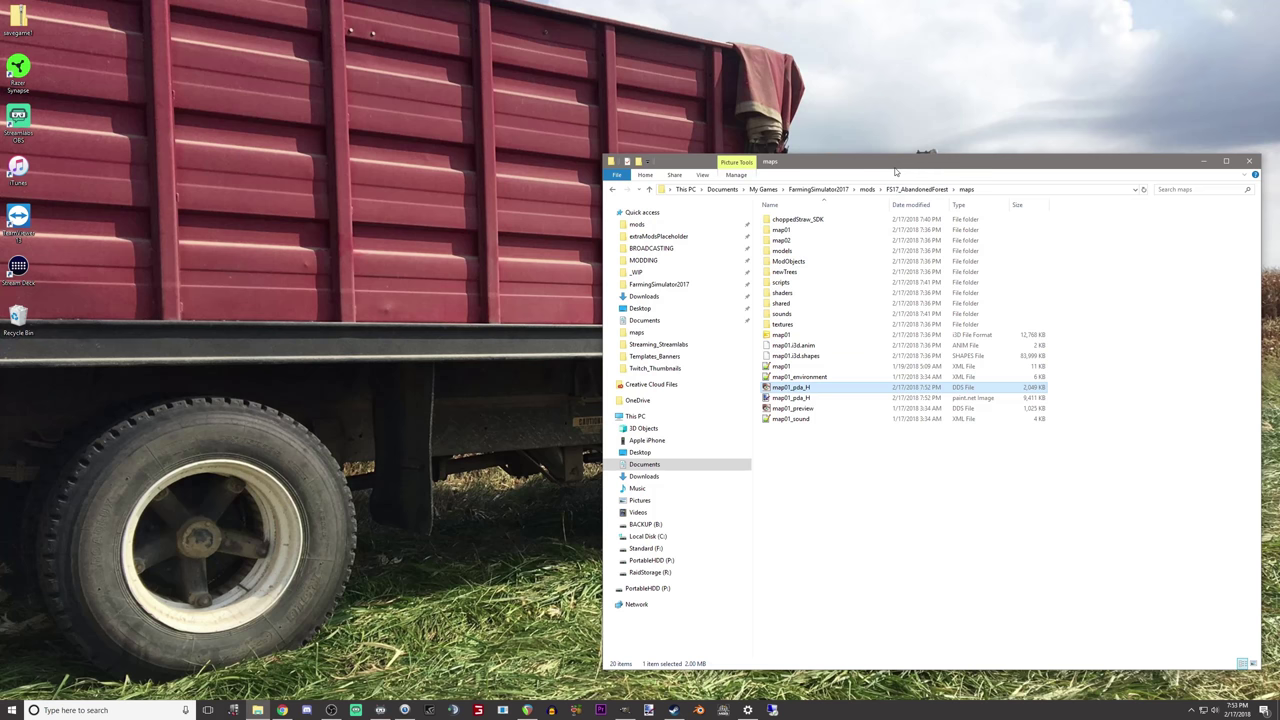
# Step: Open the map01 i3d file in GIANTS Editor, examine the clip distances of the starterMap17 and roads groups, and close the editor
pyautogui.moveTo(954, 168); pyautogui.dragTo(679, 115)
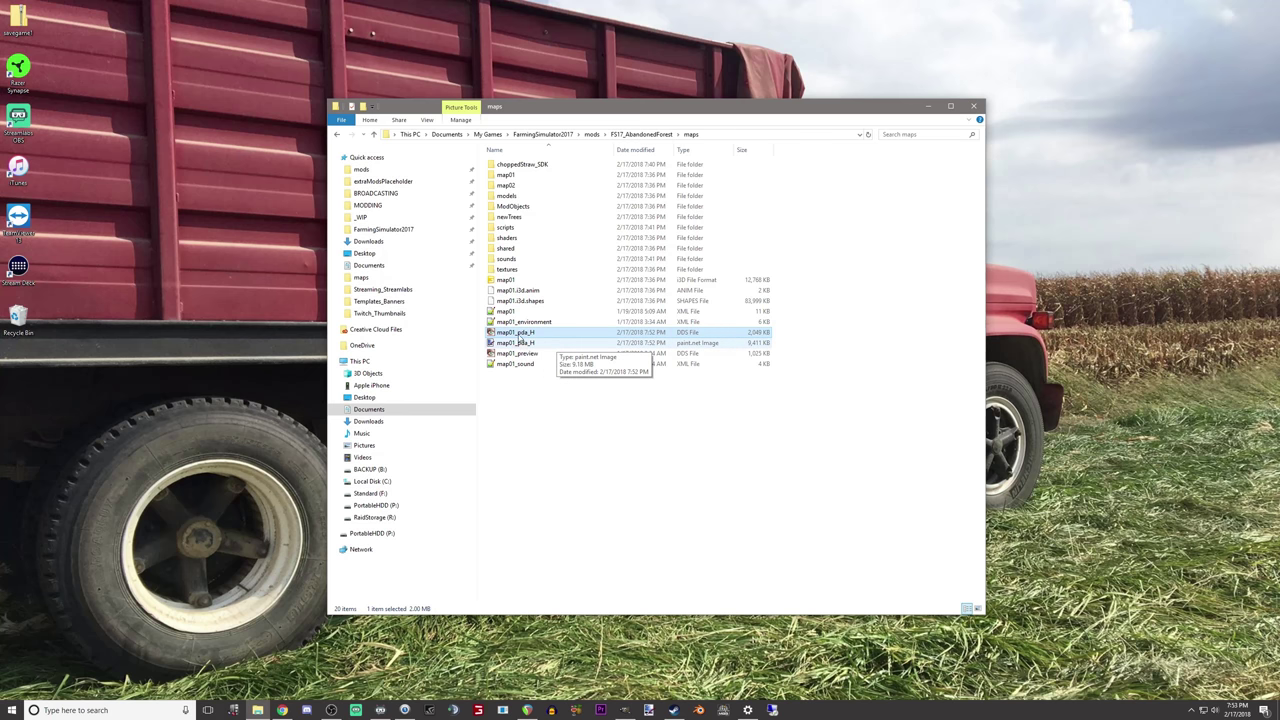
pyautogui.click(517, 281)
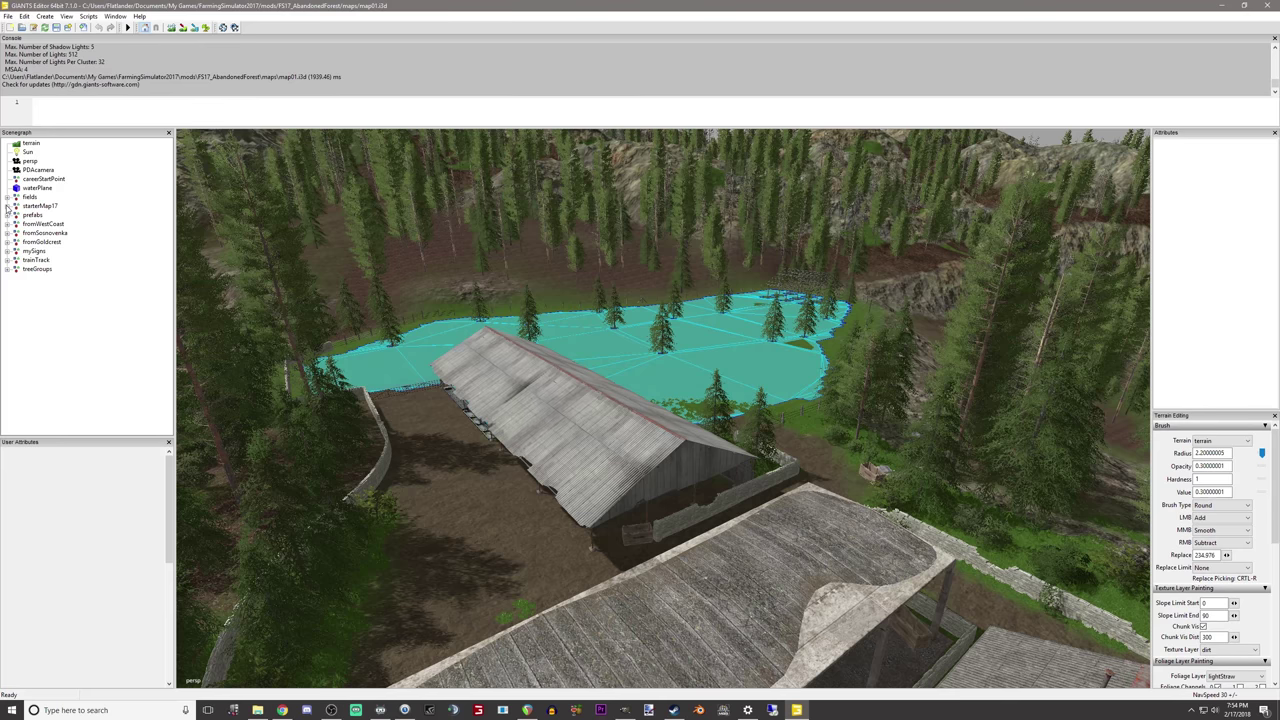
pyautogui.click(7, 206)
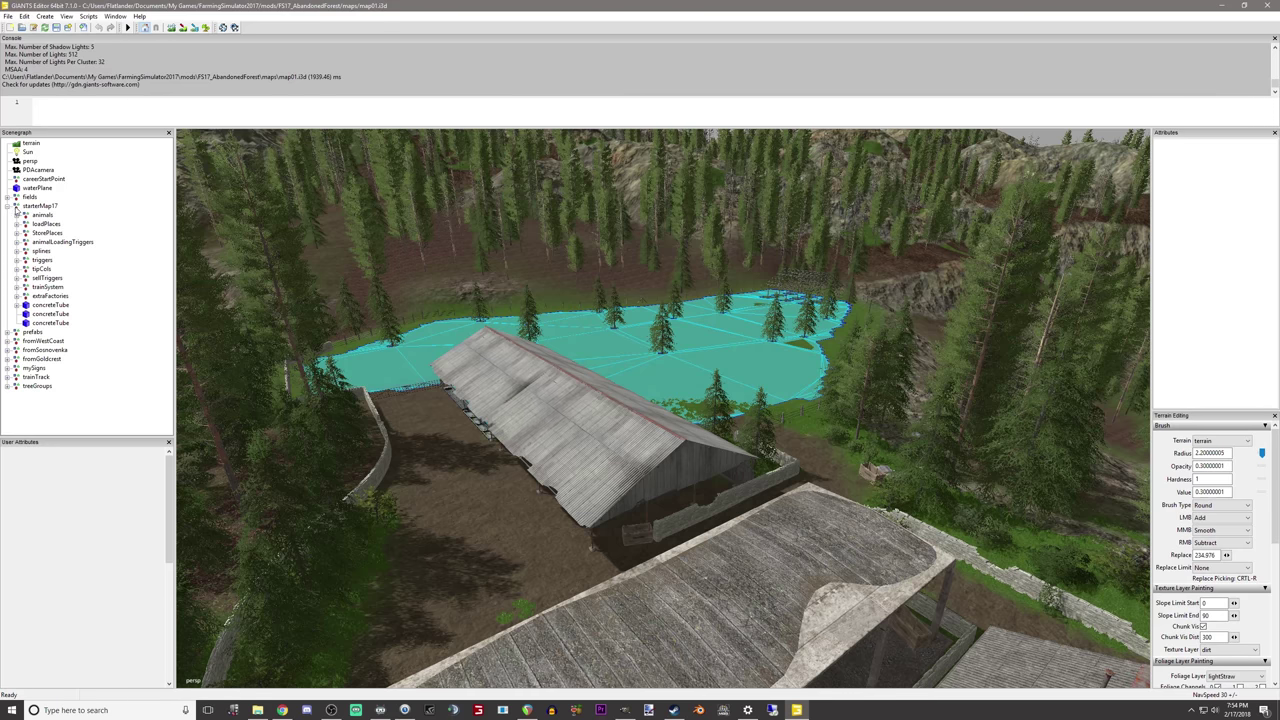
pyautogui.click(14, 211)
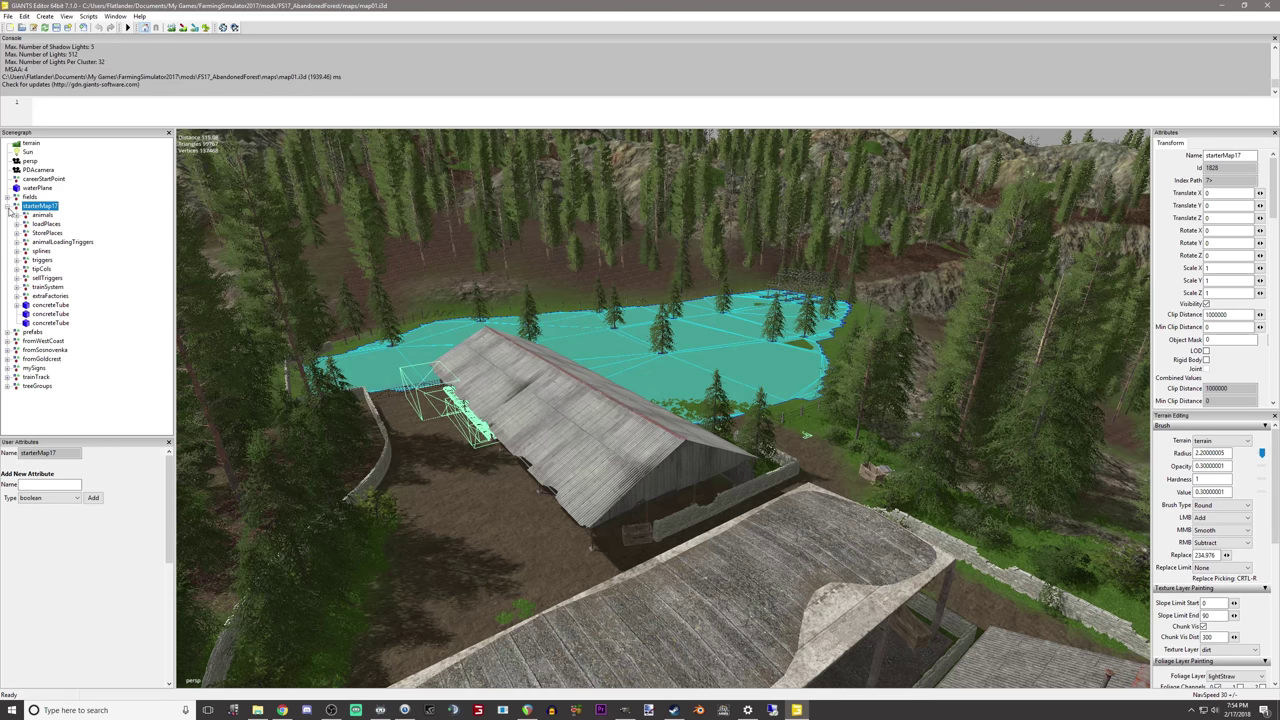
pyautogui.click(7, 205)
pyautogui.click(7, 214)
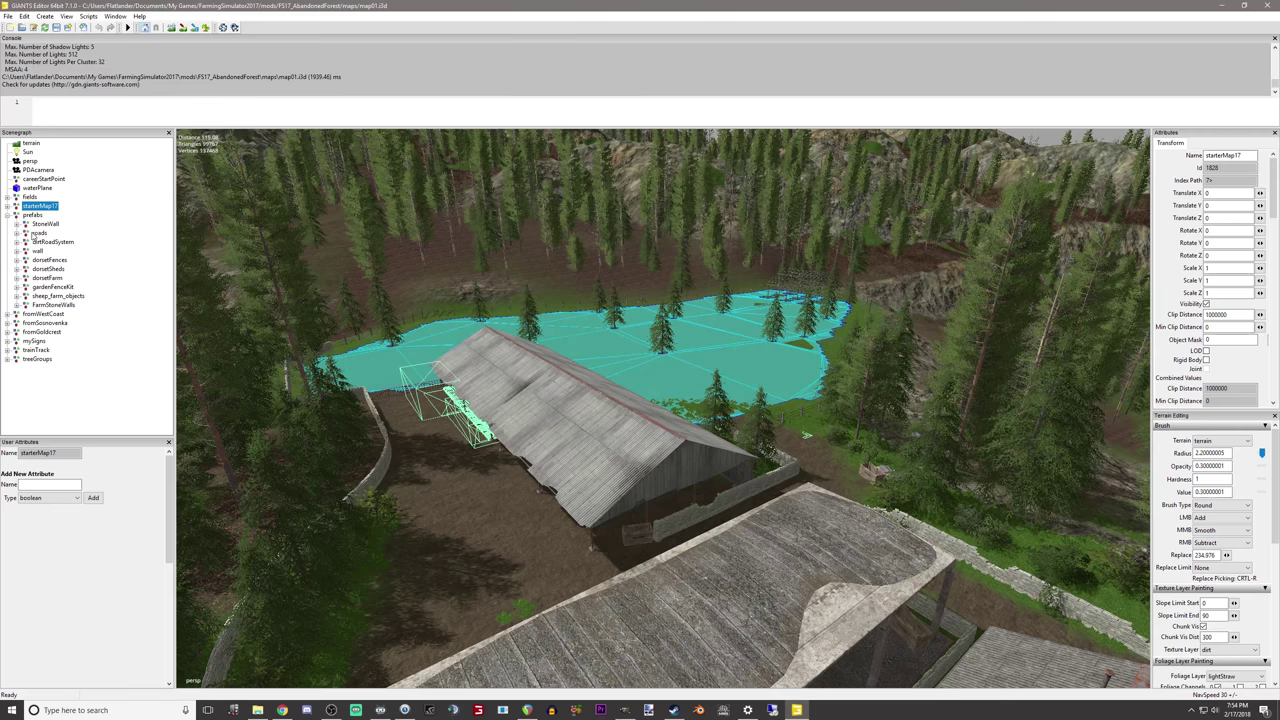
pyautogui.click(38, 233)
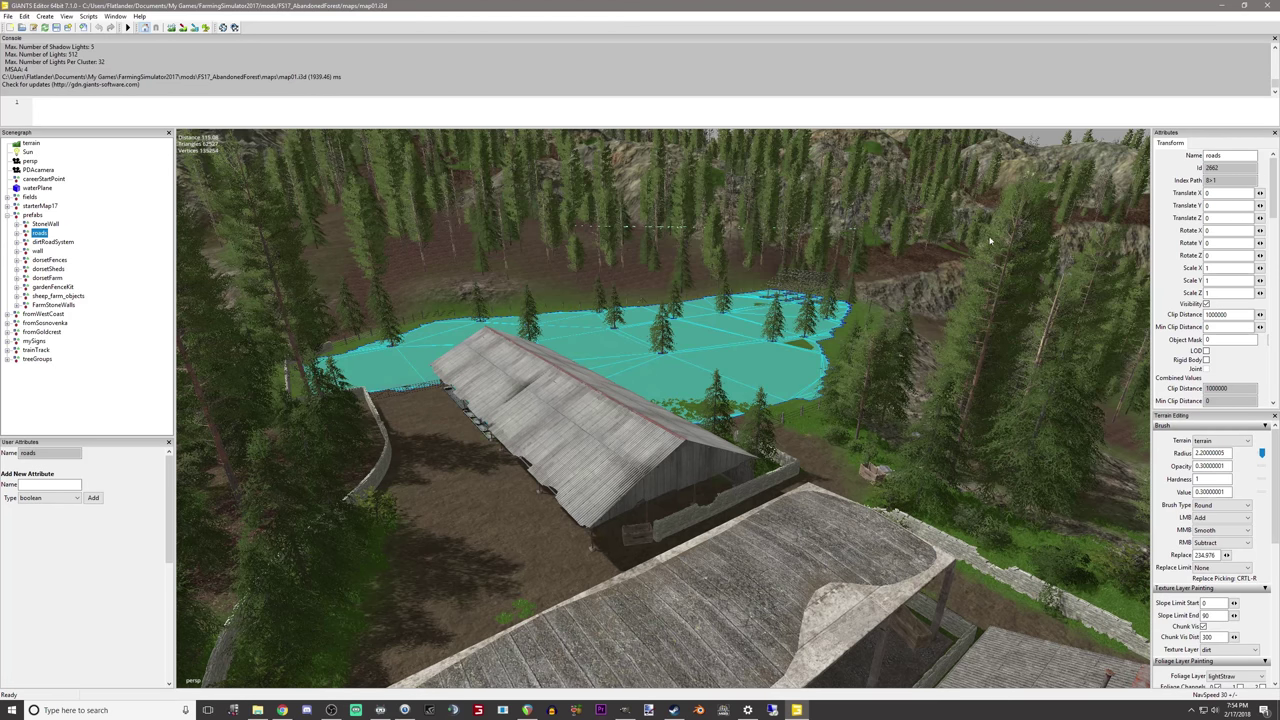
pyautogui.click(1215, 205)
pyautogui.click(1267, 5)
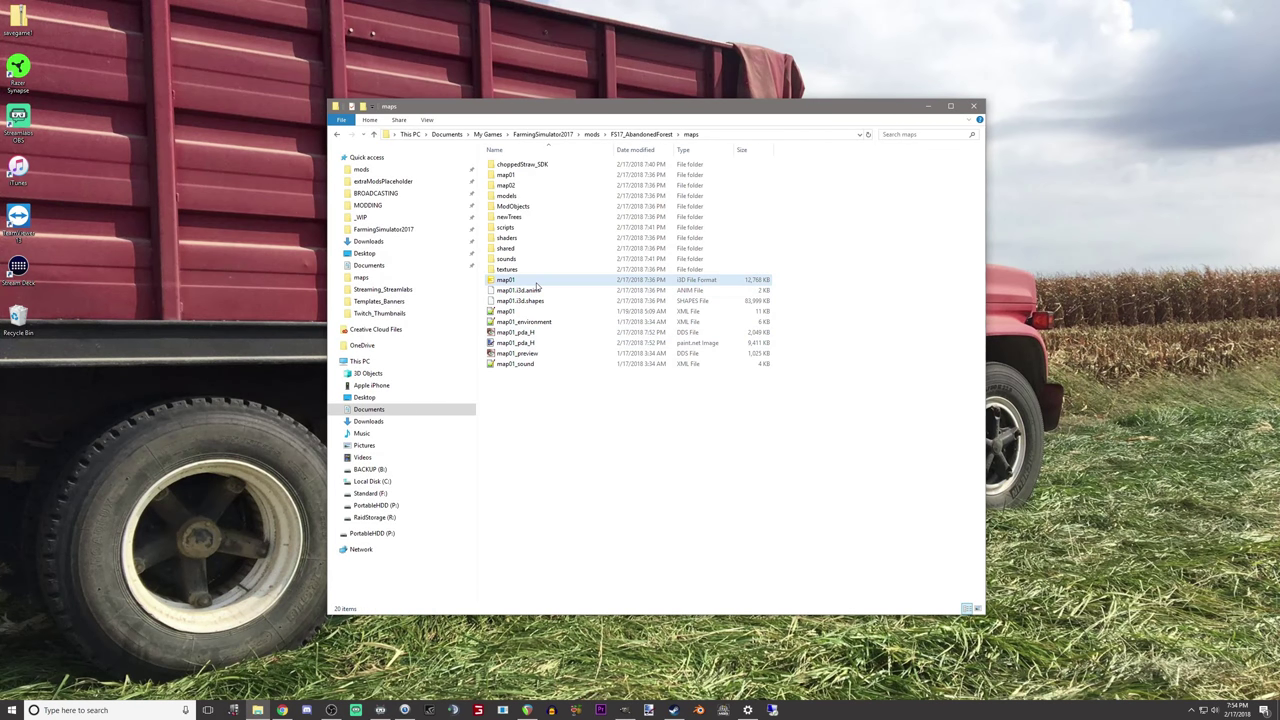
# Step: Open map01.i3d in Notepad++ and search the file for clipDistance
pyautogui.rightClick(537, 284)
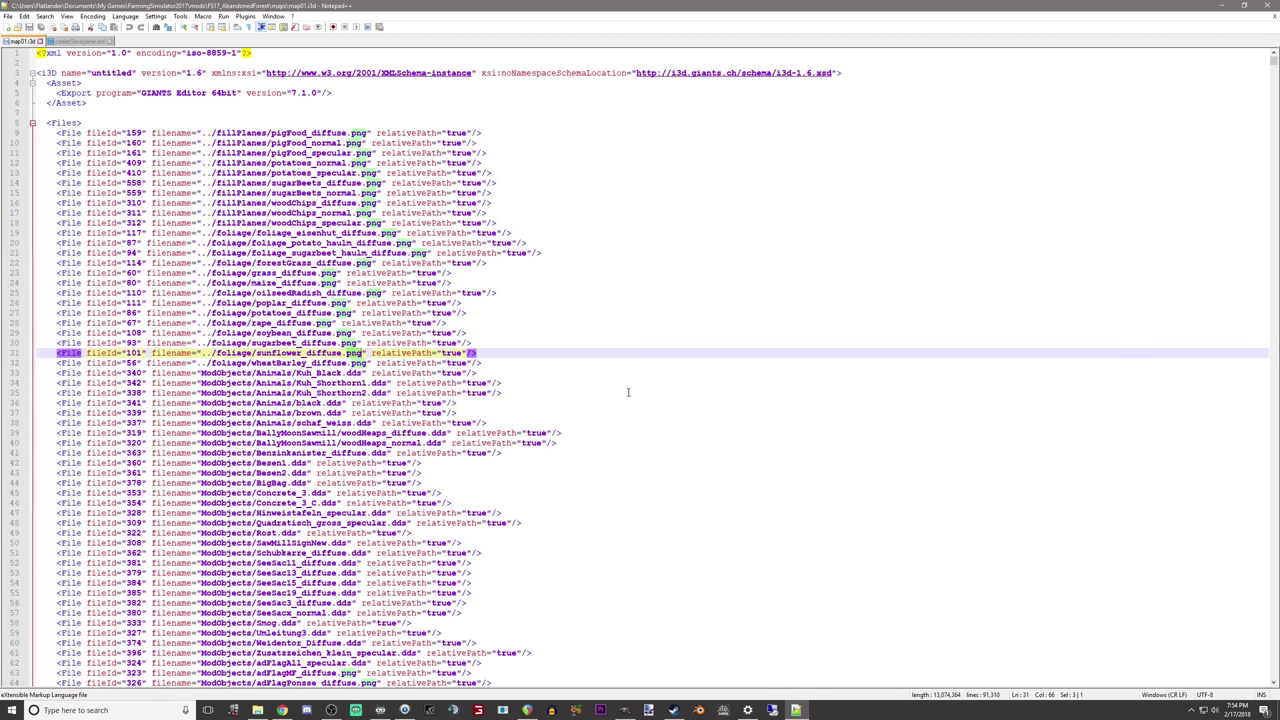
pyautogui.hotkey('ctrl', 'f')
pyautogui.write('d')
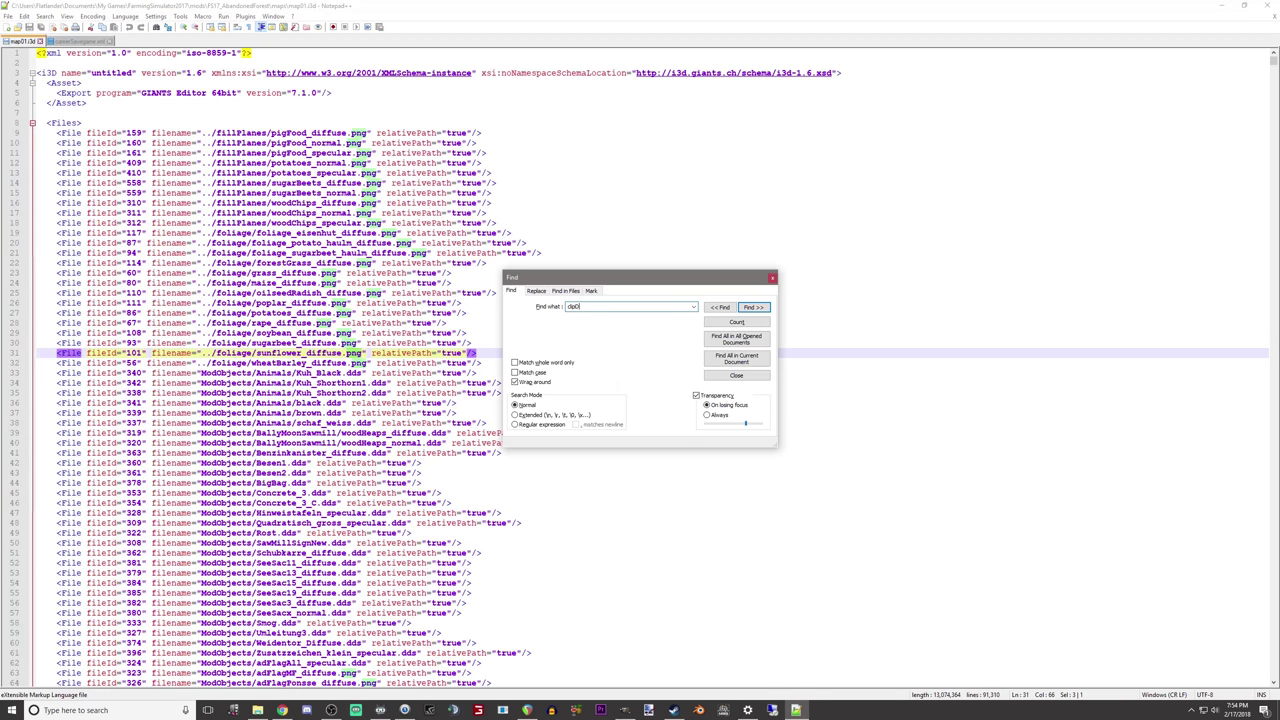
pyautogui.write('lipDistance')
pyautogui.press('Return')
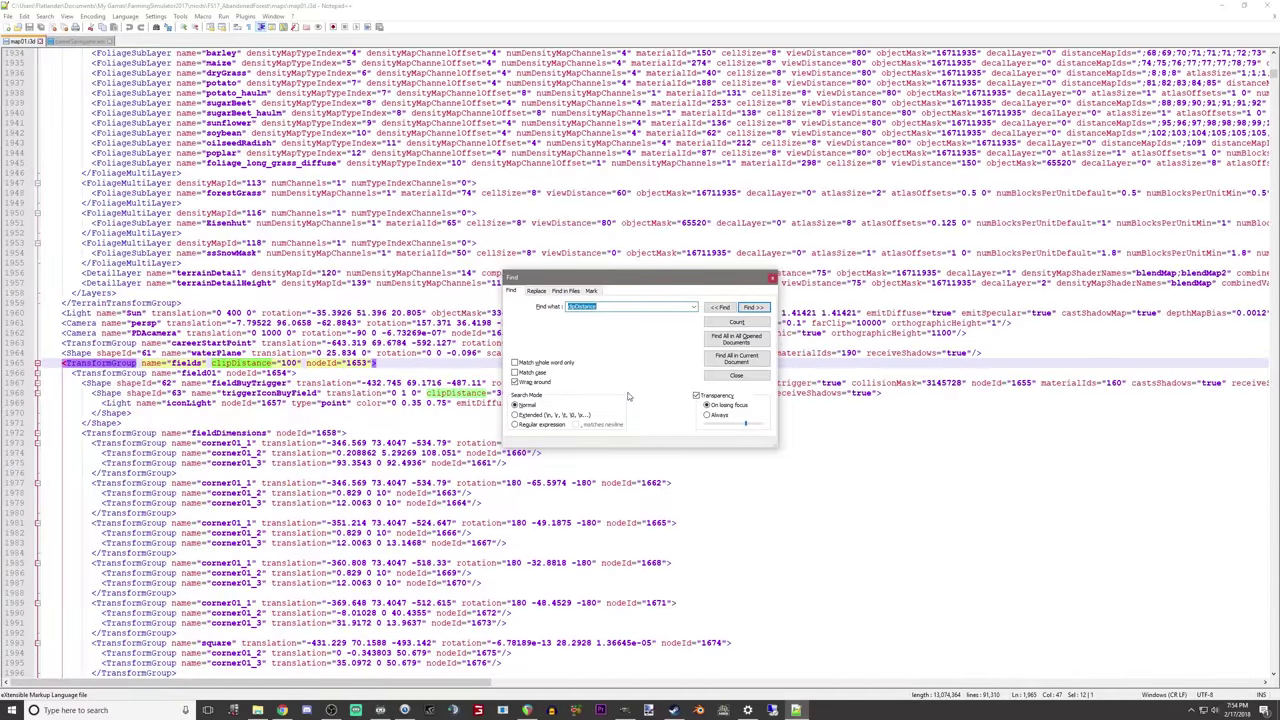
# Step: Replace every clipDistance="100" in map01.i3d with clipDistance="5000"
pyautogui.moveTo(640, 283); pyautogui.dragTo(449, 123)
pyautogui.click(381, 137)
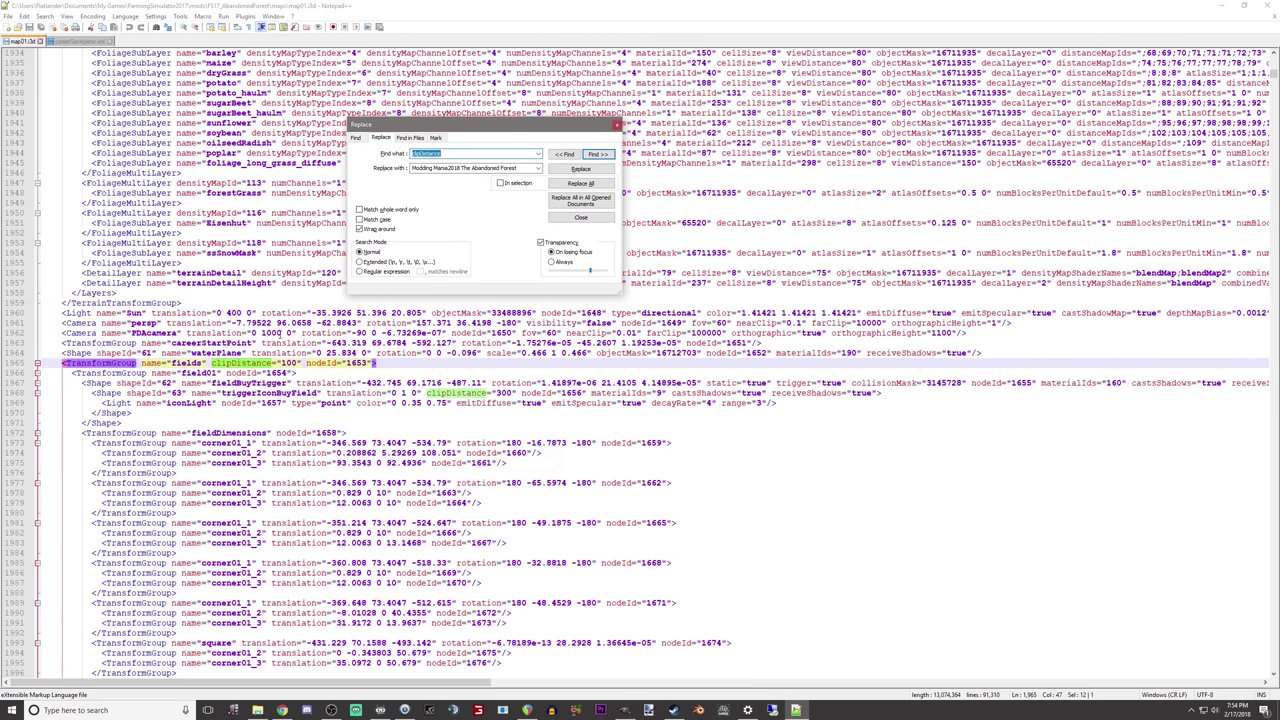
pyautogui.moveTo(212, 363); pyautogui.dragTo(307, 366)
pyautogui.hotkey('ctrl', 'c')
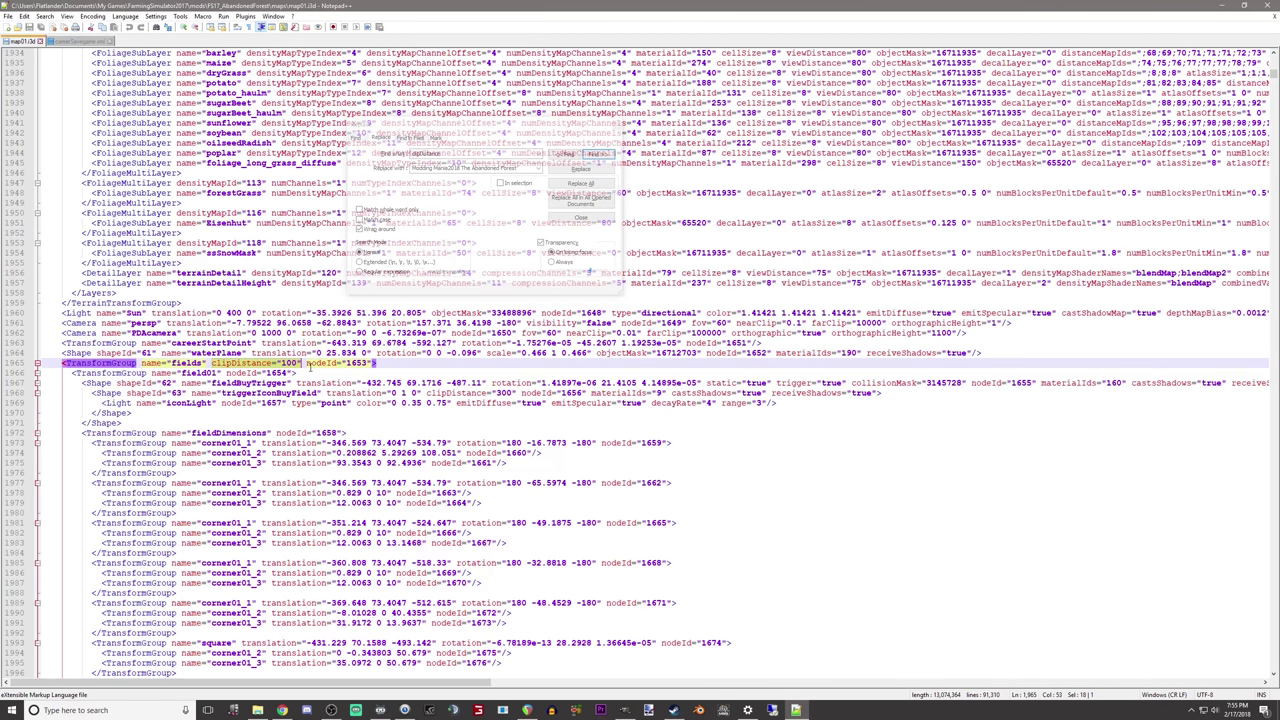
pyautogui.hotkey('ctrl', 'h')
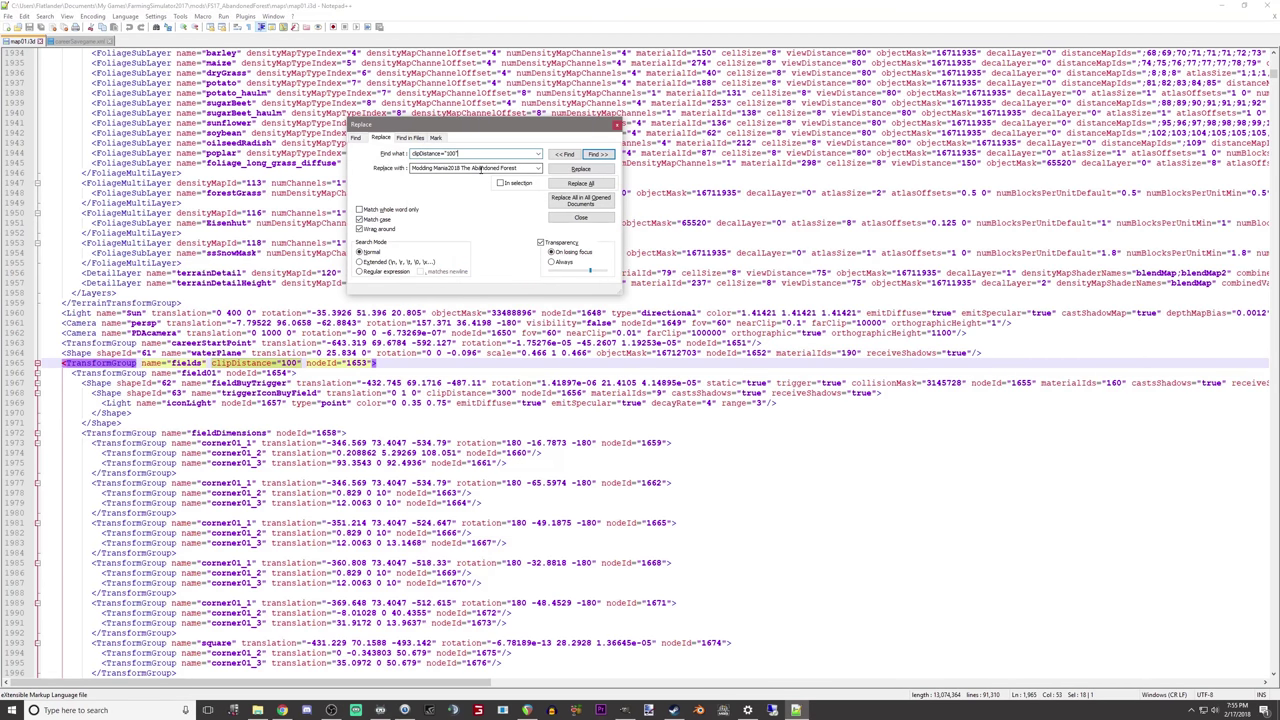
pyautogui.tripleClick(477, 168)
pyautogui.press('BackSpace')
pyautogui.hotkey('ctrl', 'v')
pyautogui.doubleClick(450, 168)
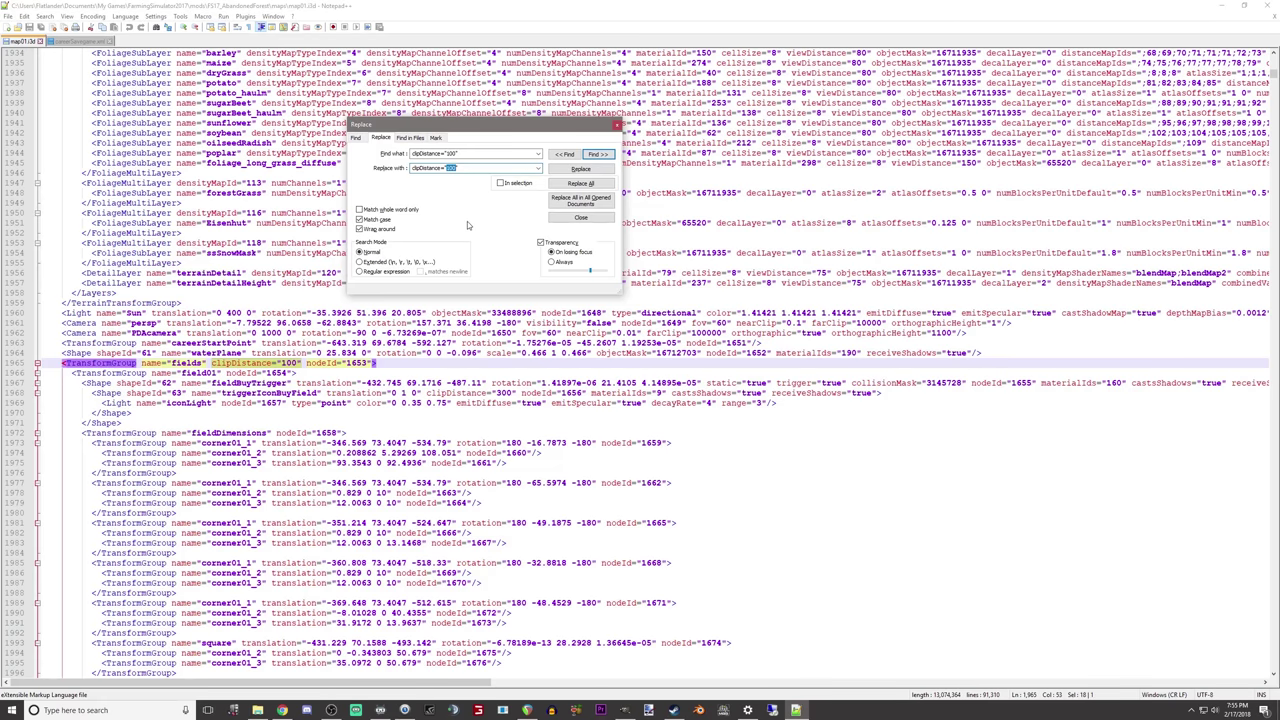
pyautogui.write('5000')
pyautogui.click(567, 185)
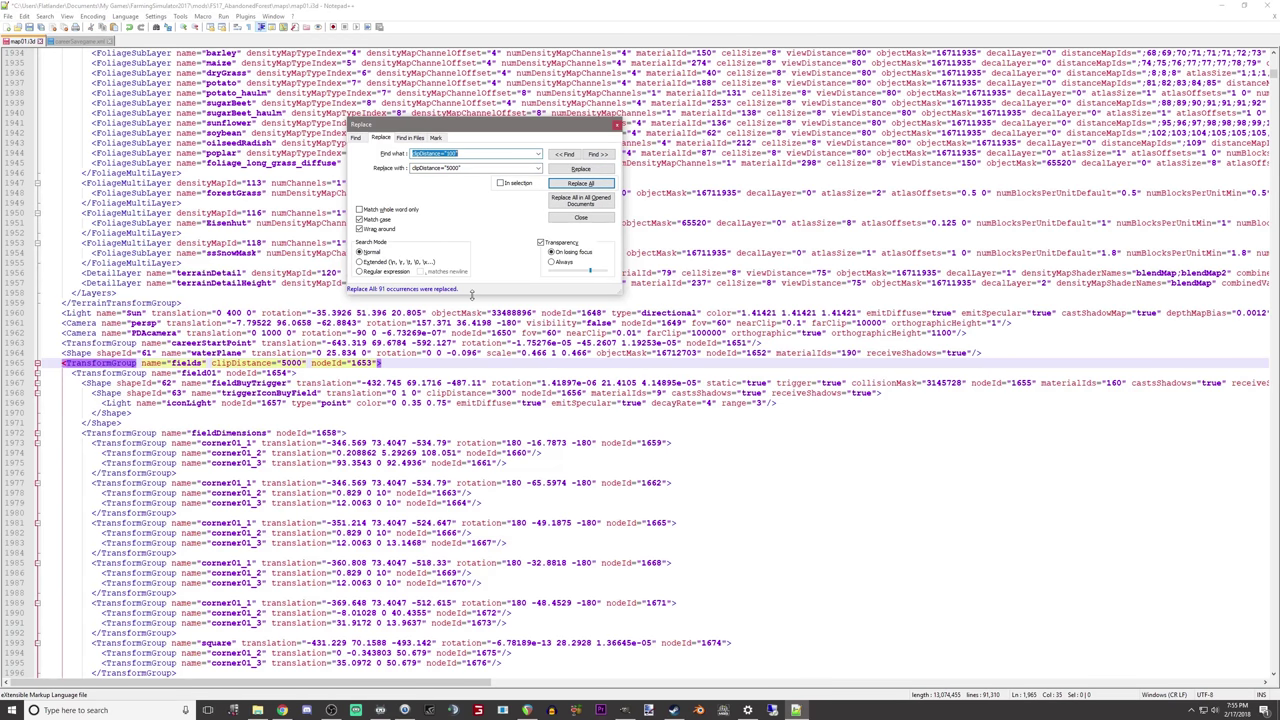
# Step: Replace every clipDistance="200" in map01.i3d with clipDistance="5000"
pyautogui.moveTo(411, 155); pyautogui.dragTo(452, 155)
pyautogui.click(452, 155)
pyautogui.write('5')
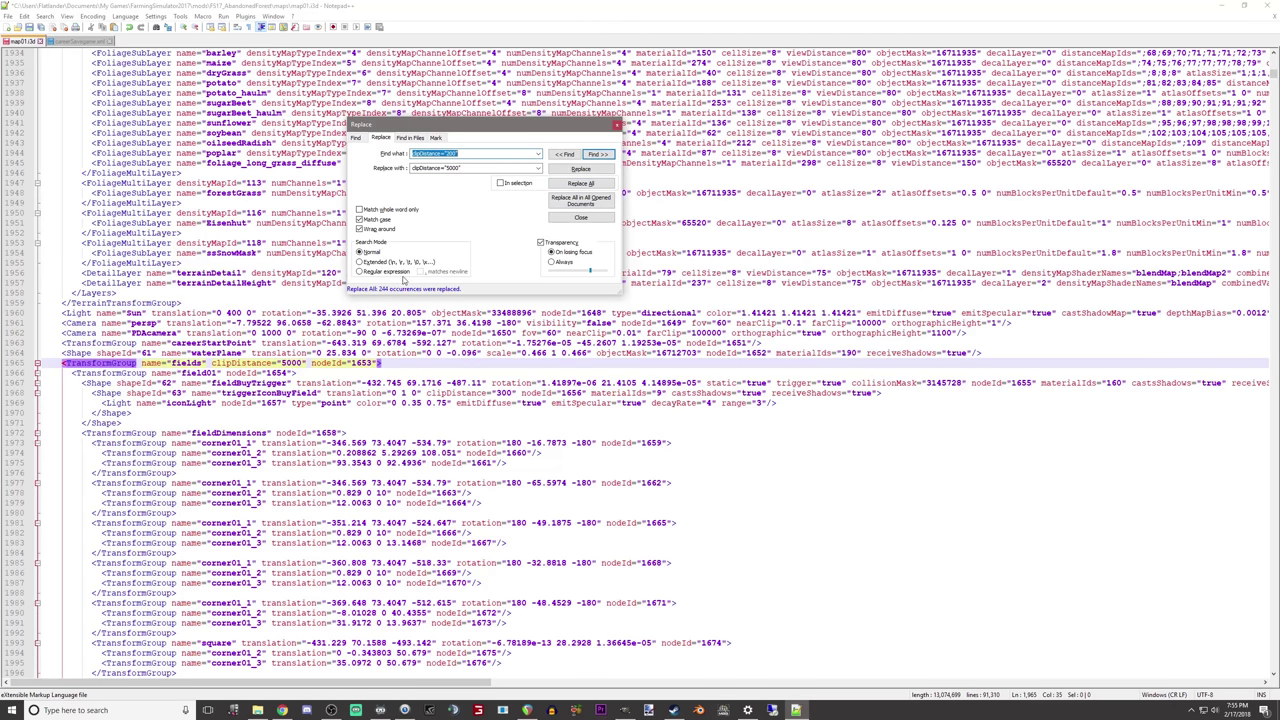
# Step: Replace every clipDistance="300" in map01.i3d with clipDistance="5000"
pyautogui.press('End')
pyautogui.press('BackSpace')
pyautogui.press('BackSpace')
pyautogui.write('0"')
pyautogui.press('BackSpace')
pyautogui.press('BackSpace')
pyautogui.press('BackSpace')
pyautogui.press('BackSpace')
pyautogui.write('300"')
pyautogui.click(581, 185)
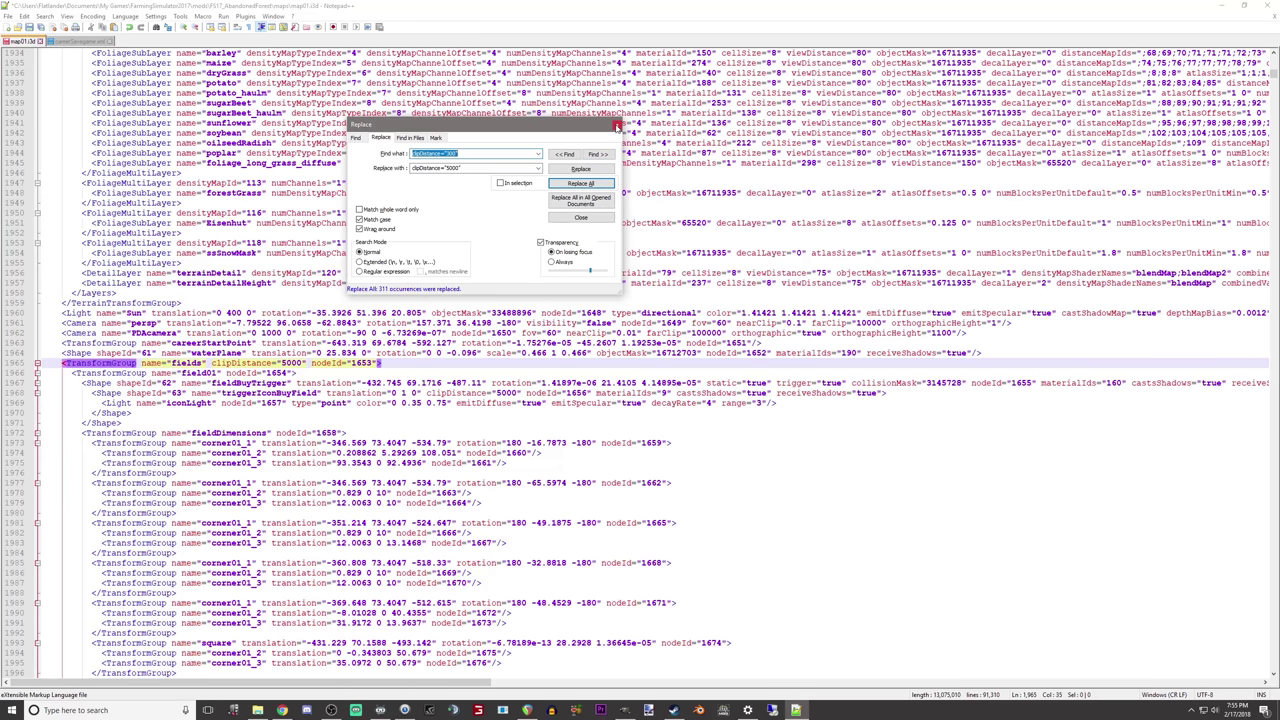
# Step: Replace every clipDistance="400" with clipDistance="5000", save map01.i3d, and close Notepad++
pyautogui.click(510, 166)
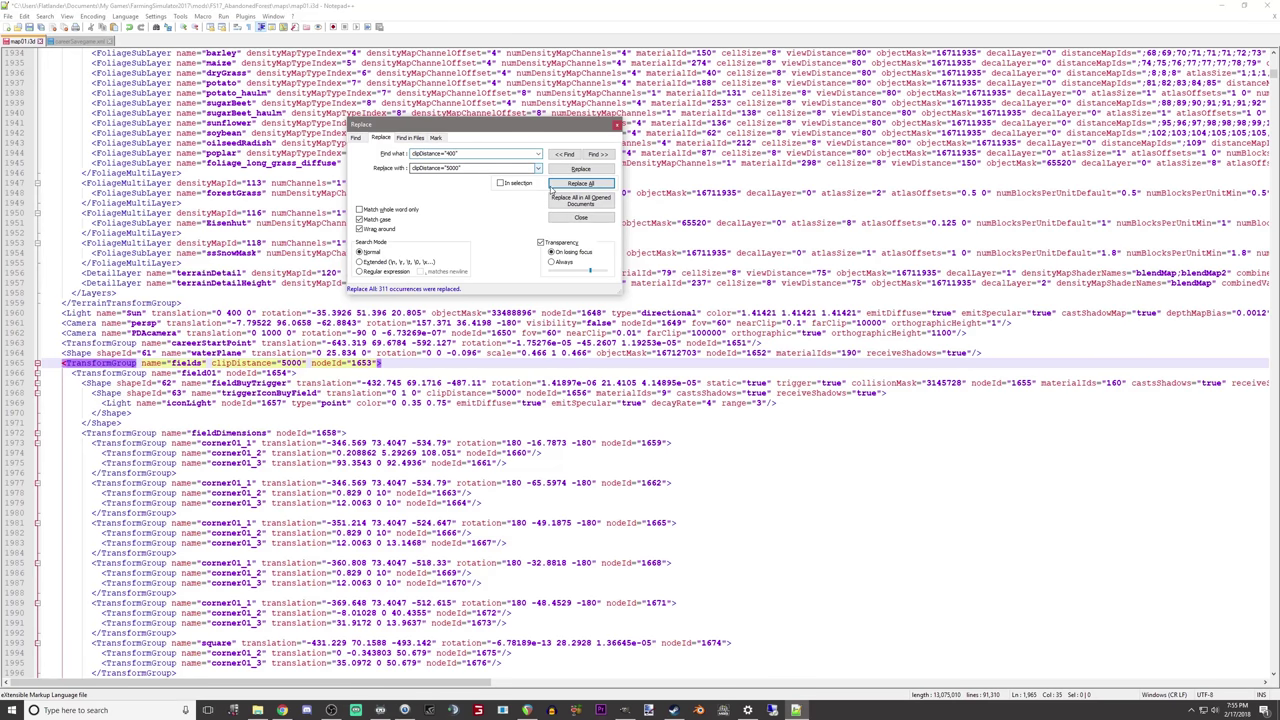
pyautogui.click(581, 183)
pyautogui.click(566, 153)
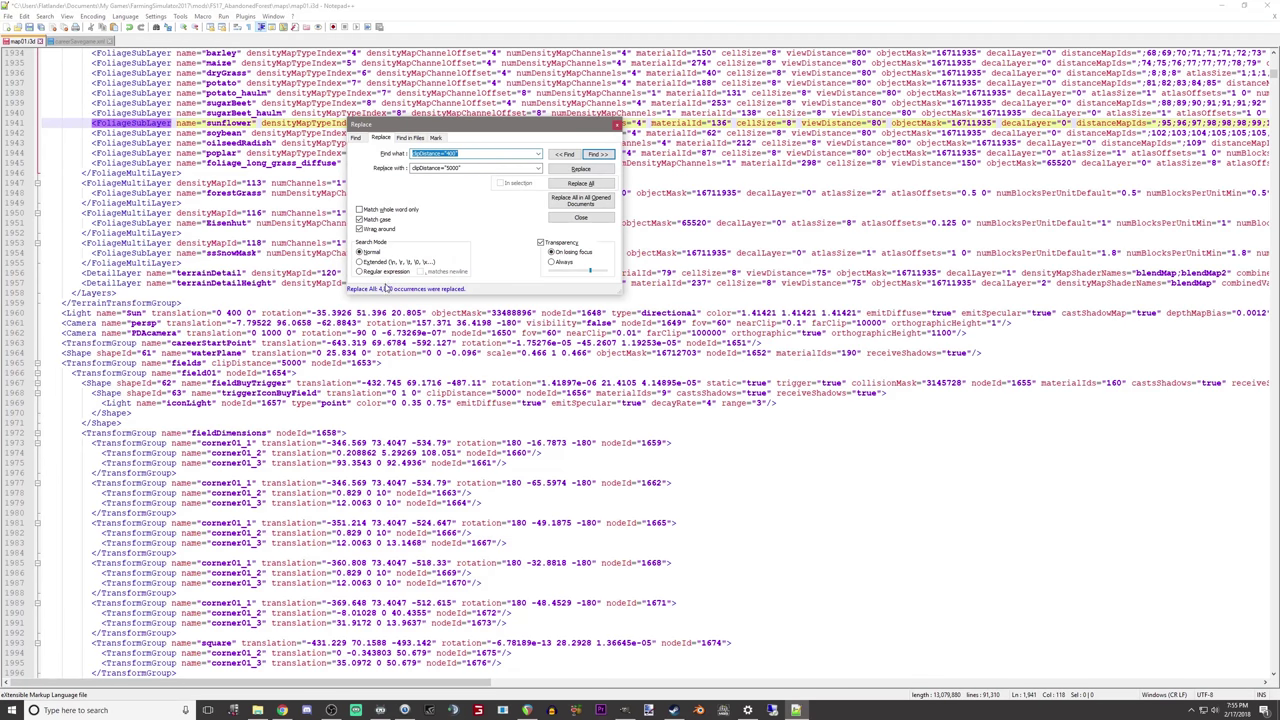
pyautogui.click(617, 125)
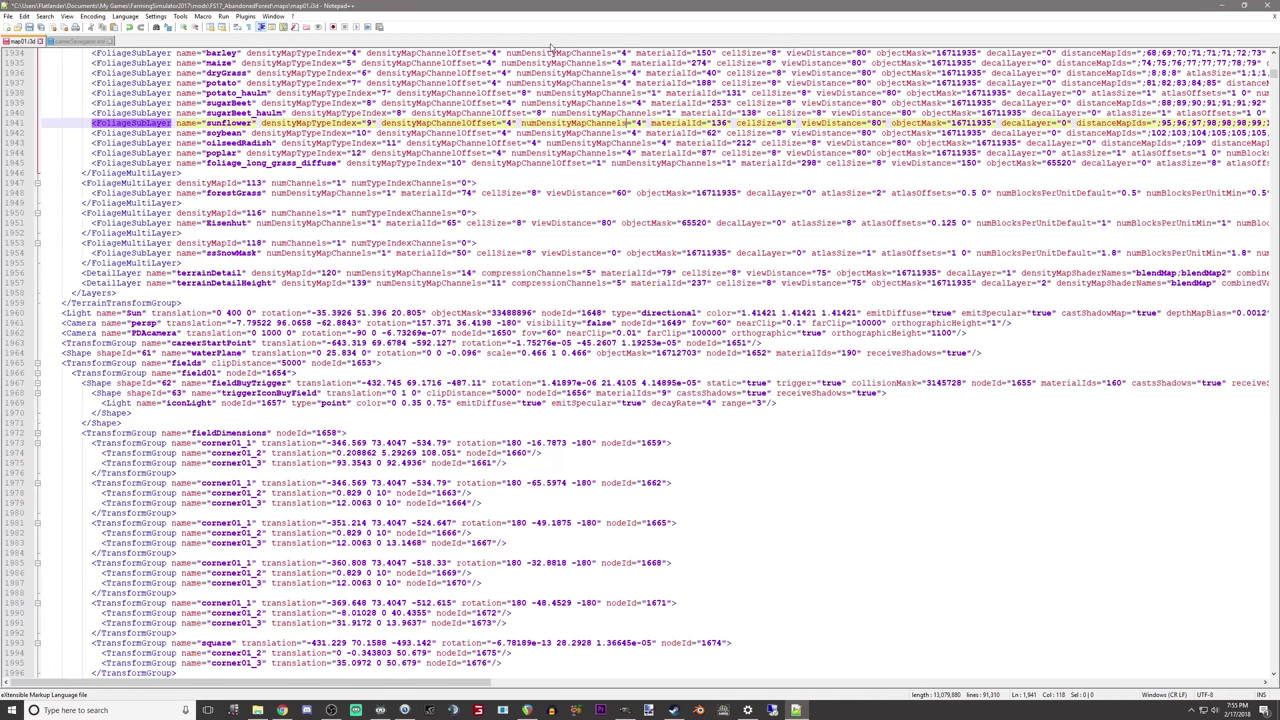
pyautogui.click(1266, 5)
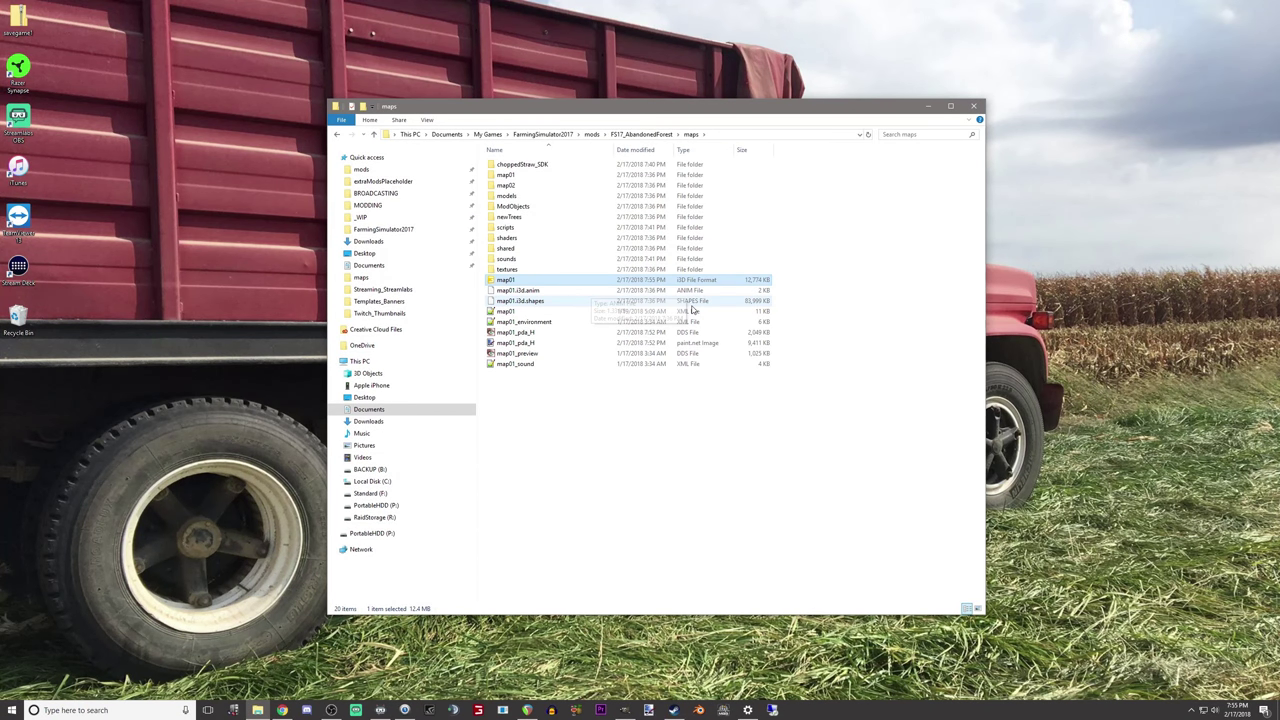
# Step: Reopen the map01 i3d file in GIANTS Editor and switch the viewport to the PDAcamera
pyautogui.press('Return')
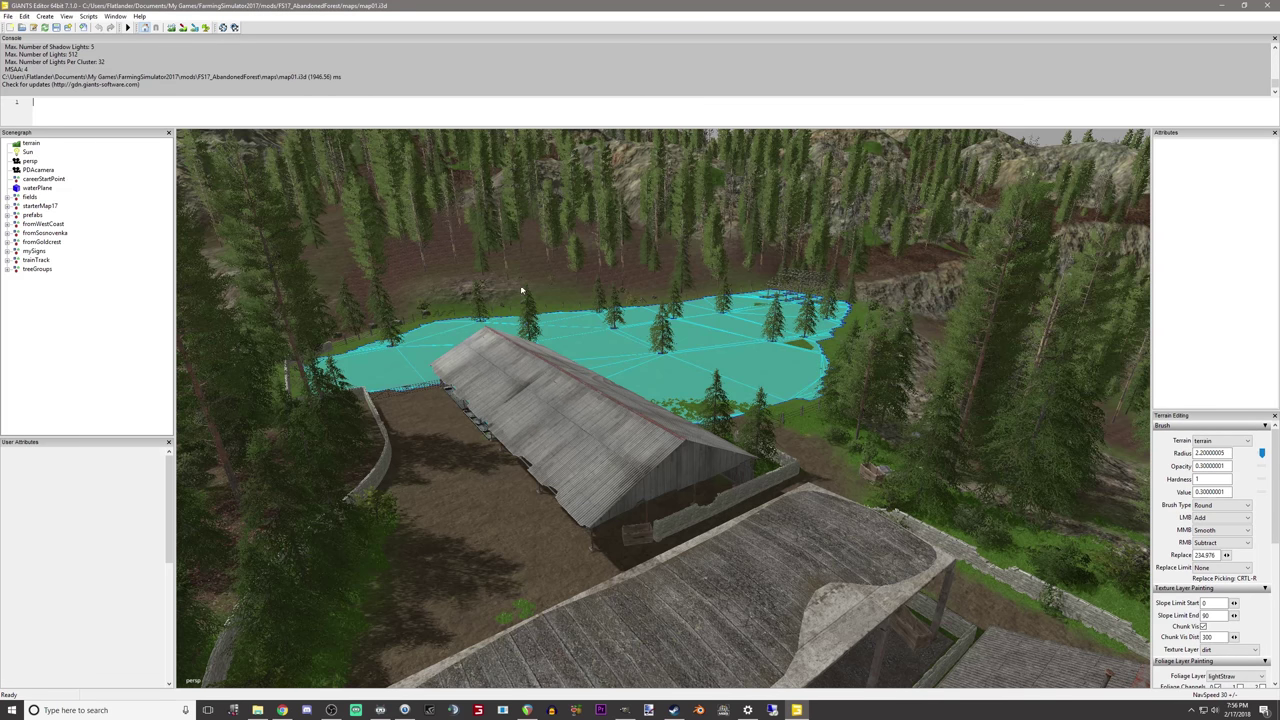
pyautogui.click(66, 16)
pyautogui.moveTo(74, 28)
pyautogui.click(176, 50)
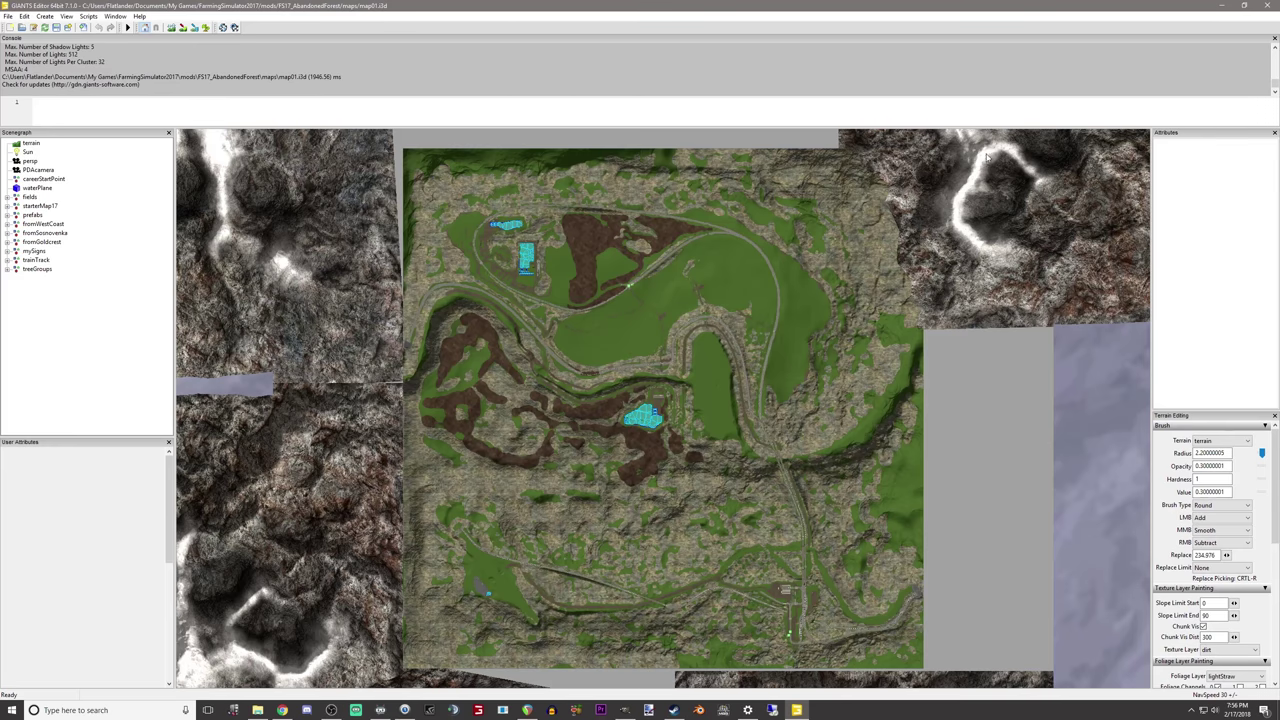
# Step: Select the PDAcamera, try a Far Clip of 100, and set the Far Clip to 10000000
pyautogui.click(1085, 155)
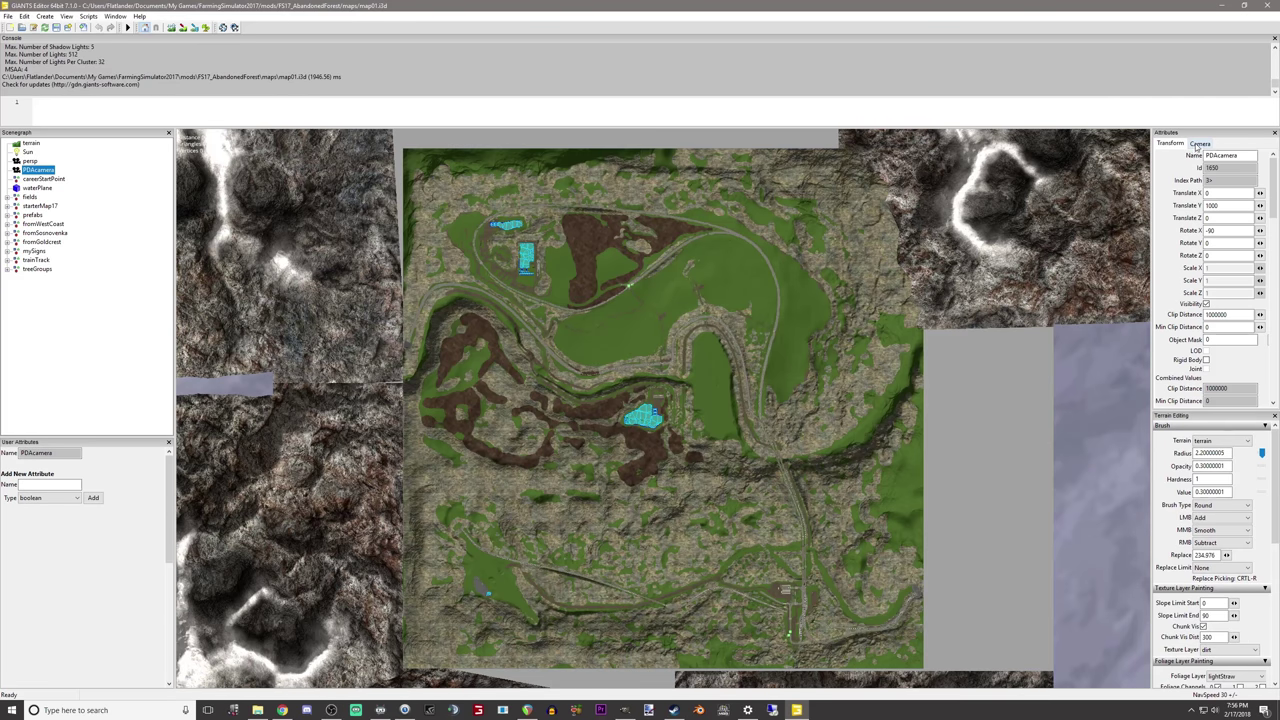
pyautogui.click(1197, 144)
pyautogui.moveTo(1207, 183)
pyautogui.mouseDown()
pyautogui.moveTo(1222, 183)
pyautogui.moveTo(1190, 184)
pyautogui.mouseUp()
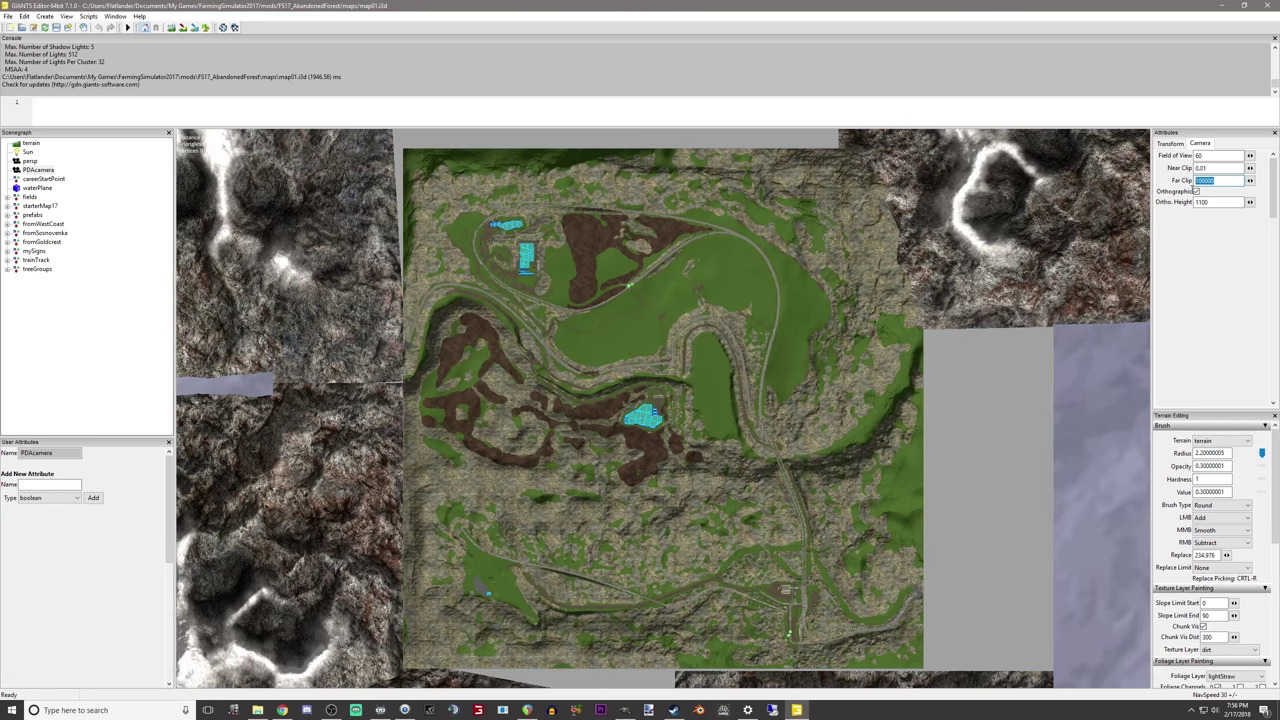
pyautogui.write('425')
pyautogui.press('BackSpace')
pyautogui.press('BackSpace')
pyautogui.press('BackSpace')
pyautogui.write('100')
pyautogui.click(1208, 168)
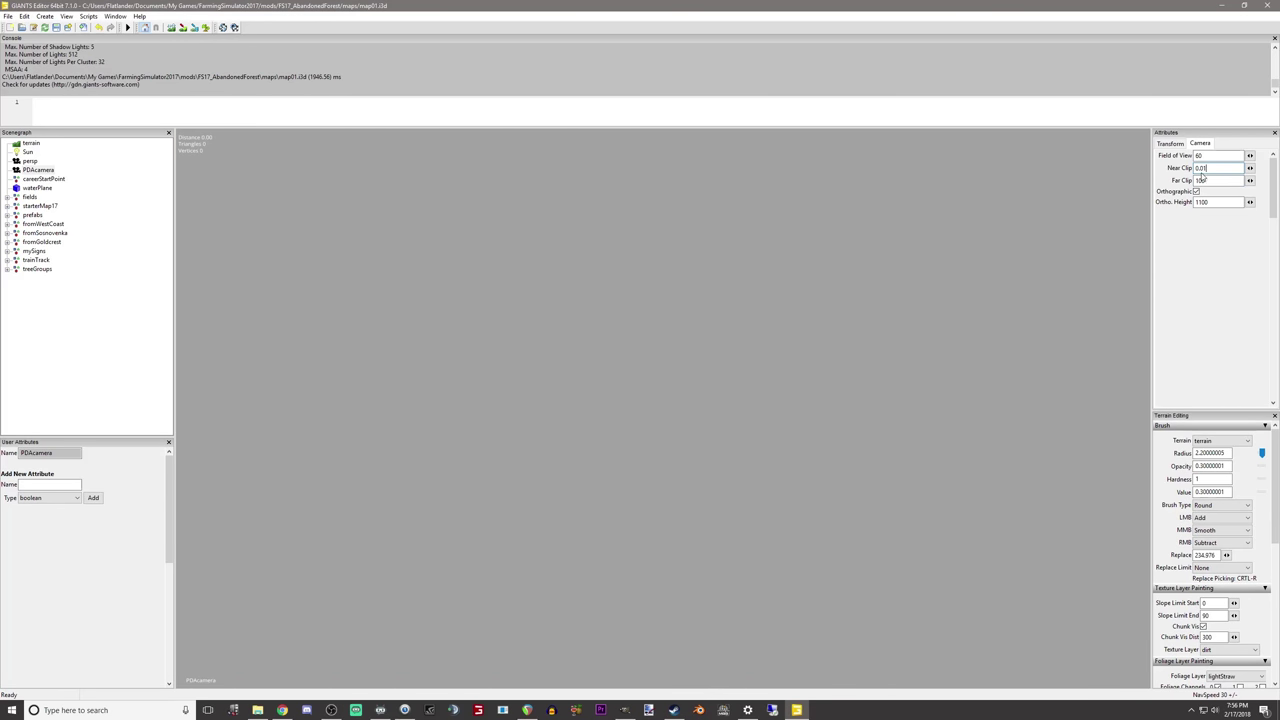
pyautogui.click(1218, 180)
pyautogui.write('000000')
pyautogui.press('Return')
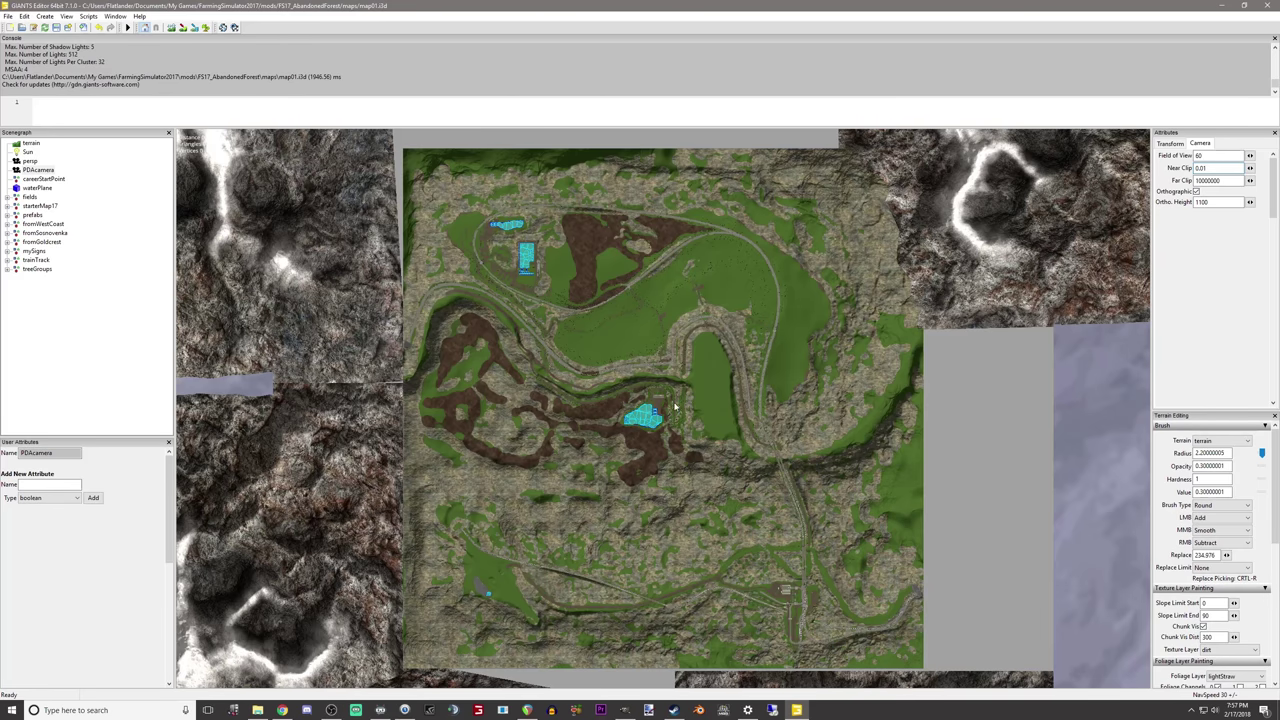
# Step: Select the storageVehicle building beside the central farm area to check its clip distance
pyautogui.click(661, 401)
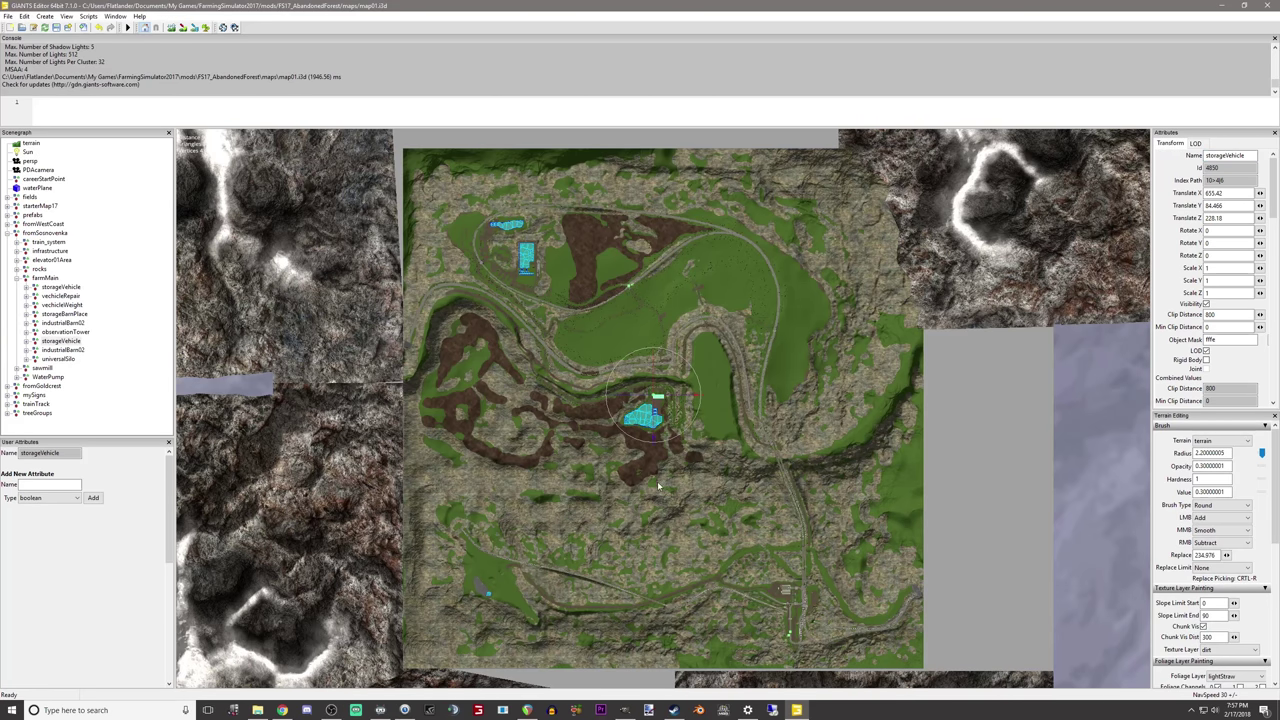